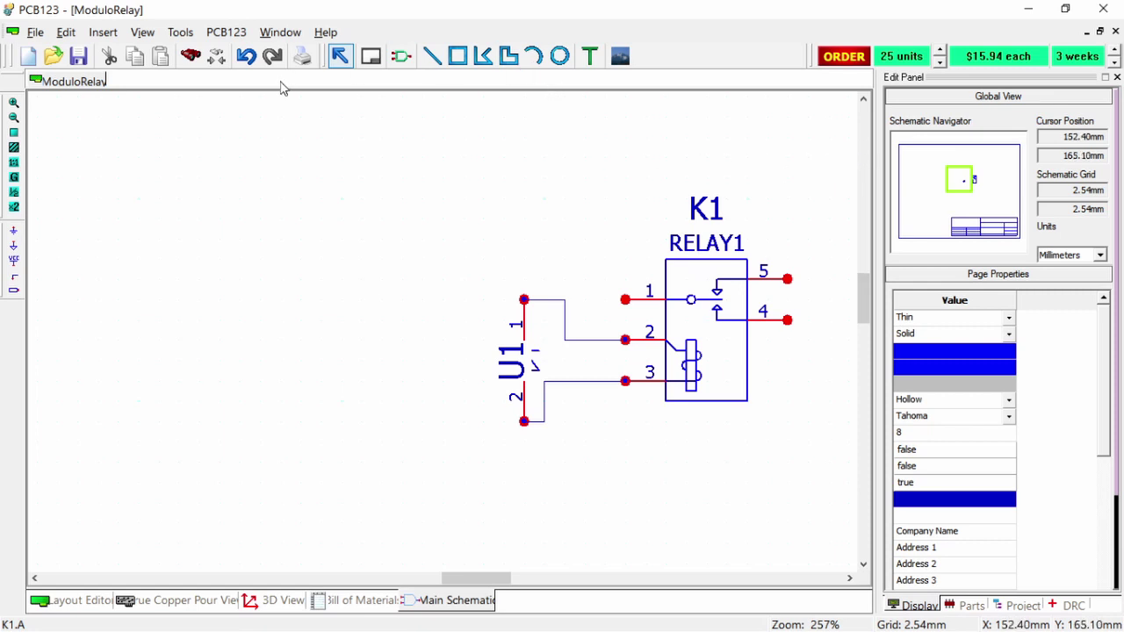
Search the schematic part library for BC548.
{"action": "left_click", "coordinate": [401, 56]}
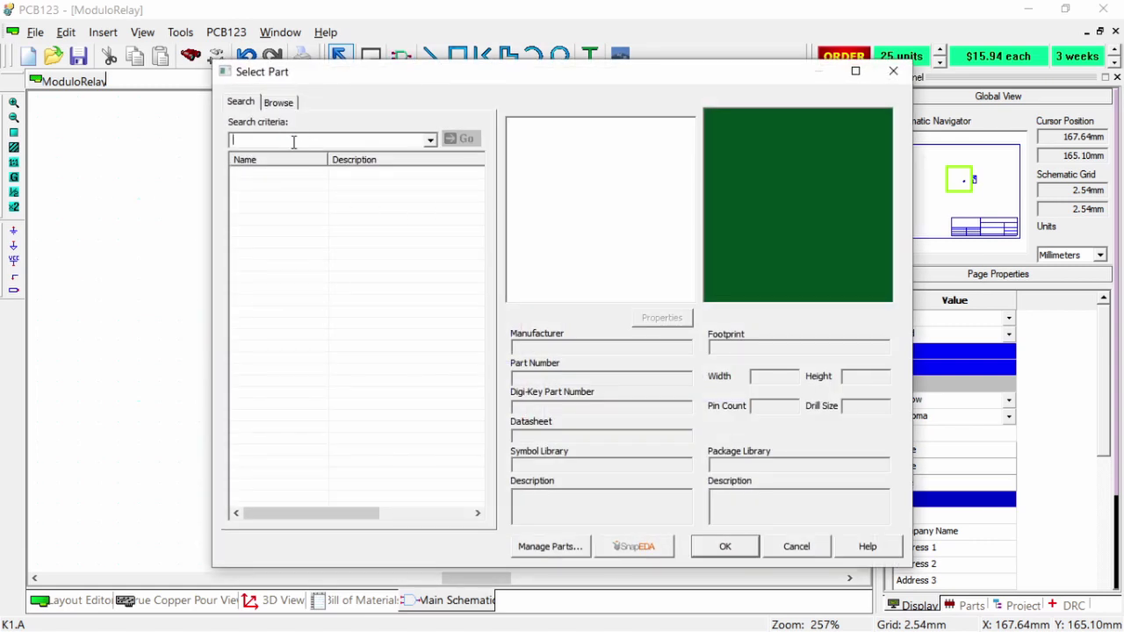
{"action": "type", "text": "BC"}
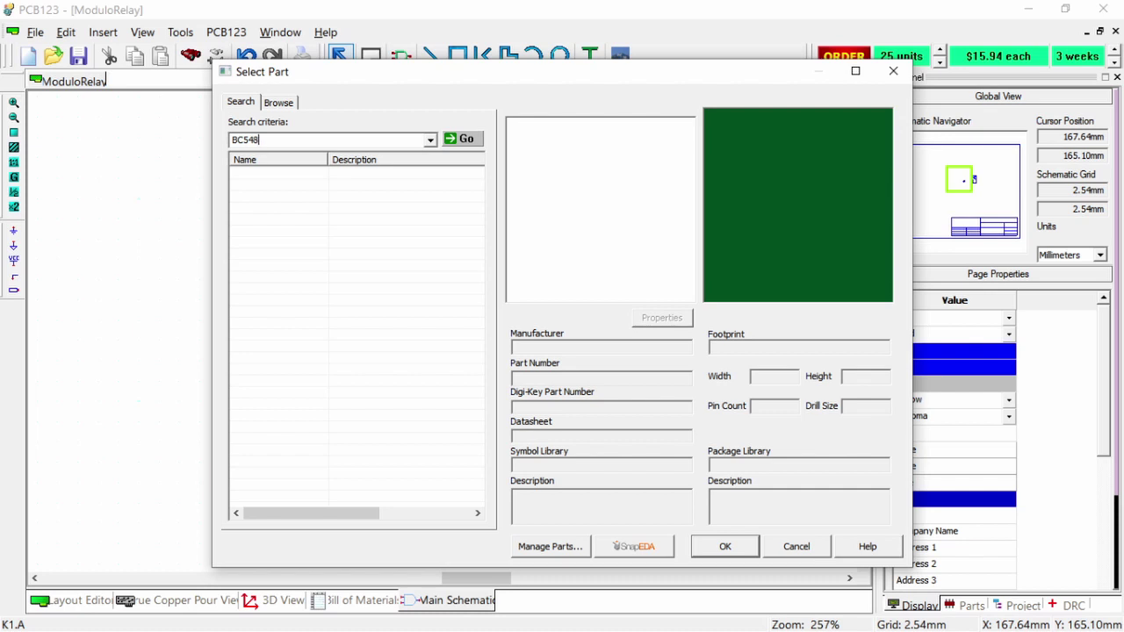
{"action": "type", "text": "548"}
{"action": "key", "text": "Return"}
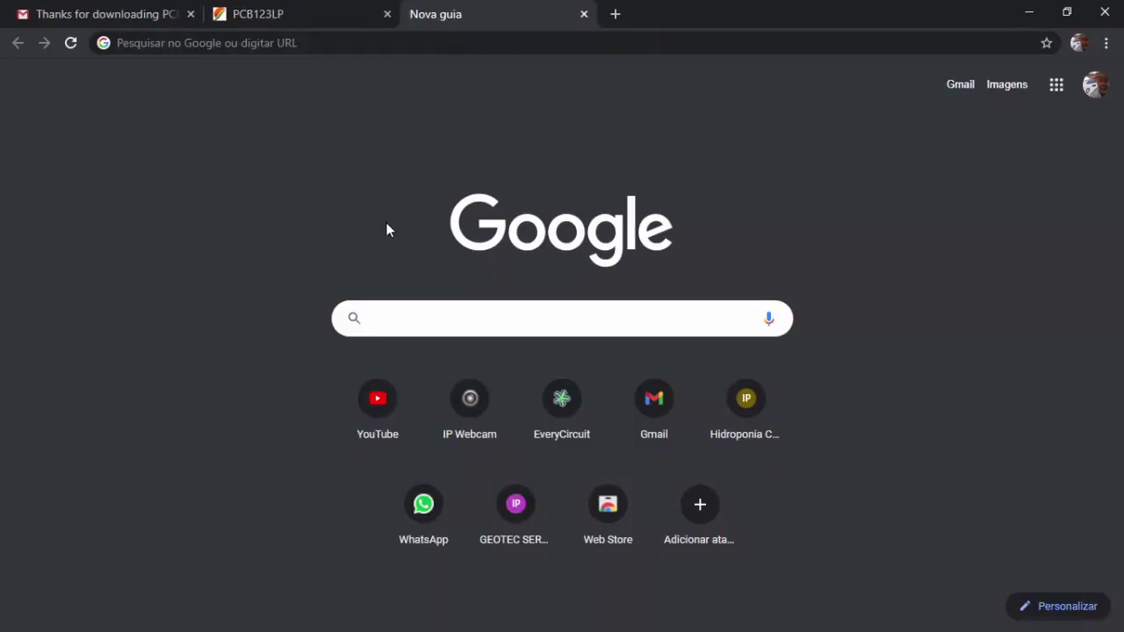
Switch to the Chrome browser, search the web for snapeda and open the SnapEDA website.
{"action": "type", "text": "snapeda"}
{"action": "key", "text": "Return"}
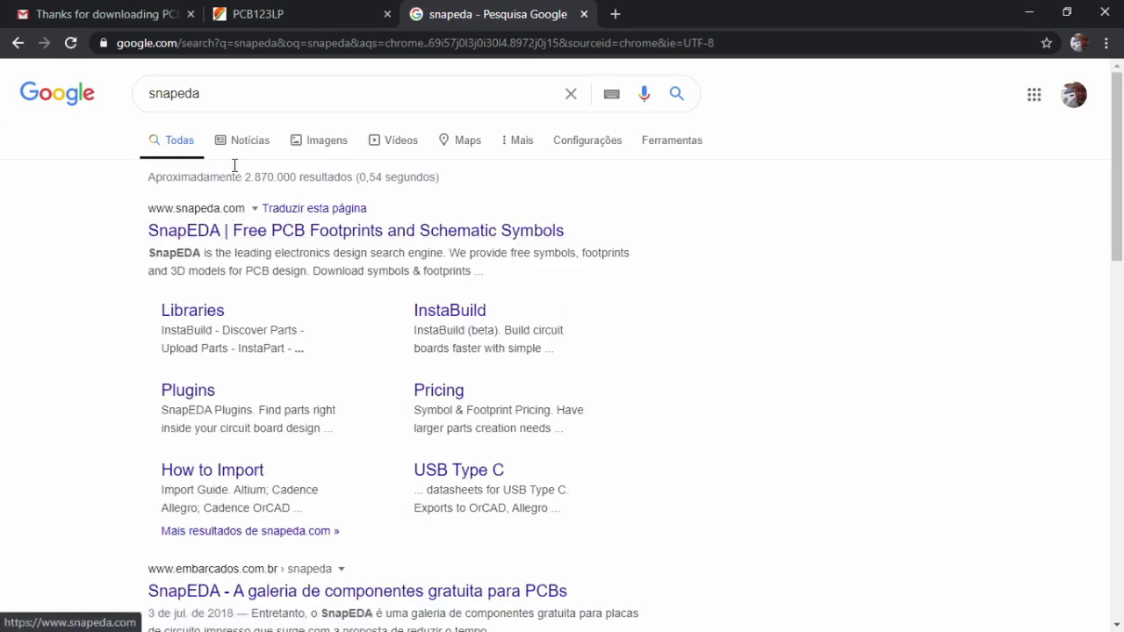
{"action": "left_click", "coordinate": [315, 234]}
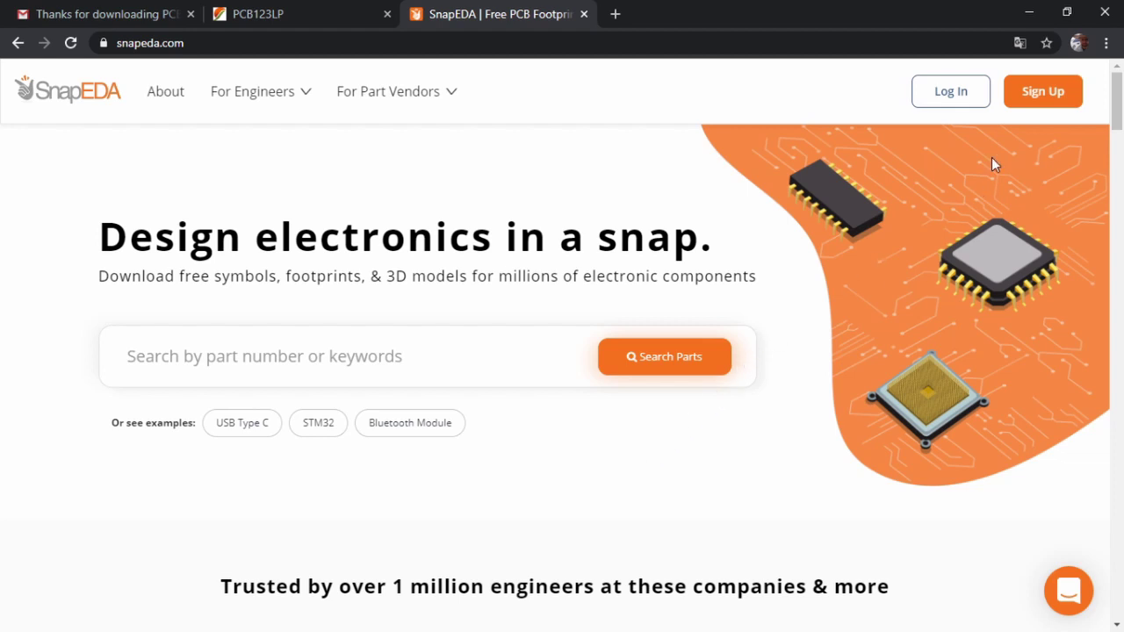
View the SnapEDA registration form and log in with the existing account.
{"action": "left_click", "coordinate": [952, 101]}
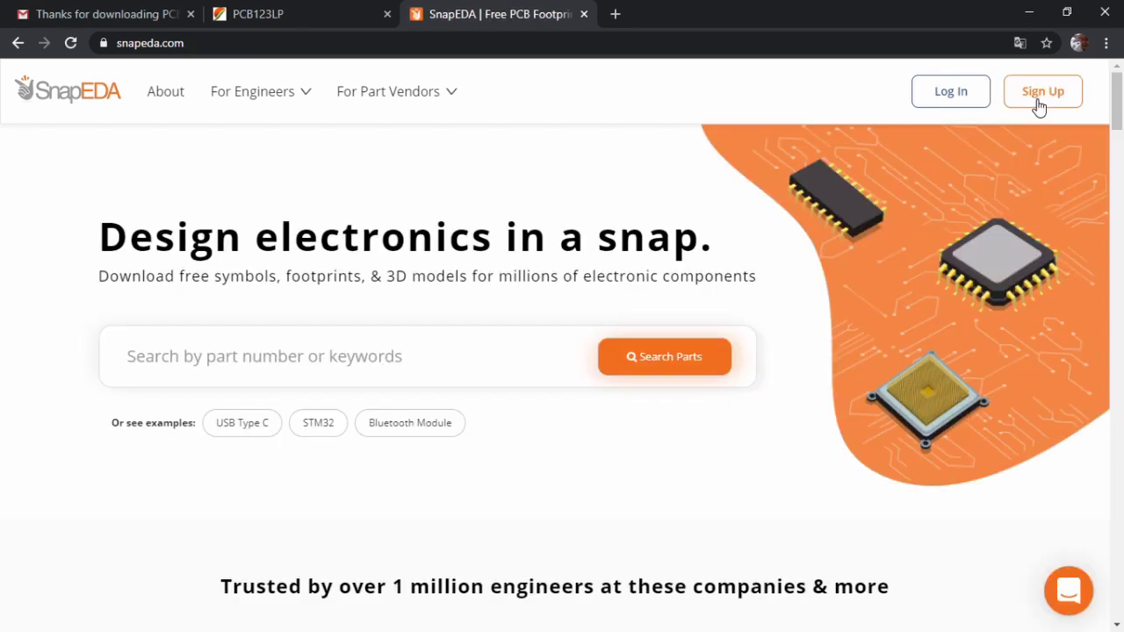
{"action": "left_click", "coordinate": [1039, 102]}
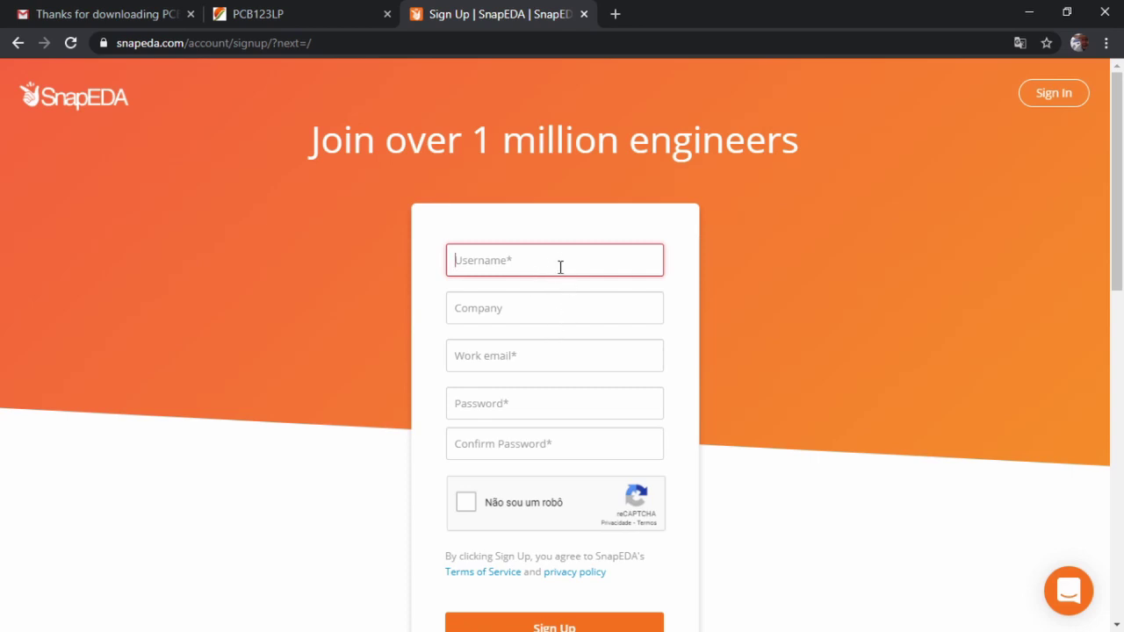
{"action": "scroll", "coordinate": [535, 507], "scroll_direction": "down", "scroll_amount": 2}
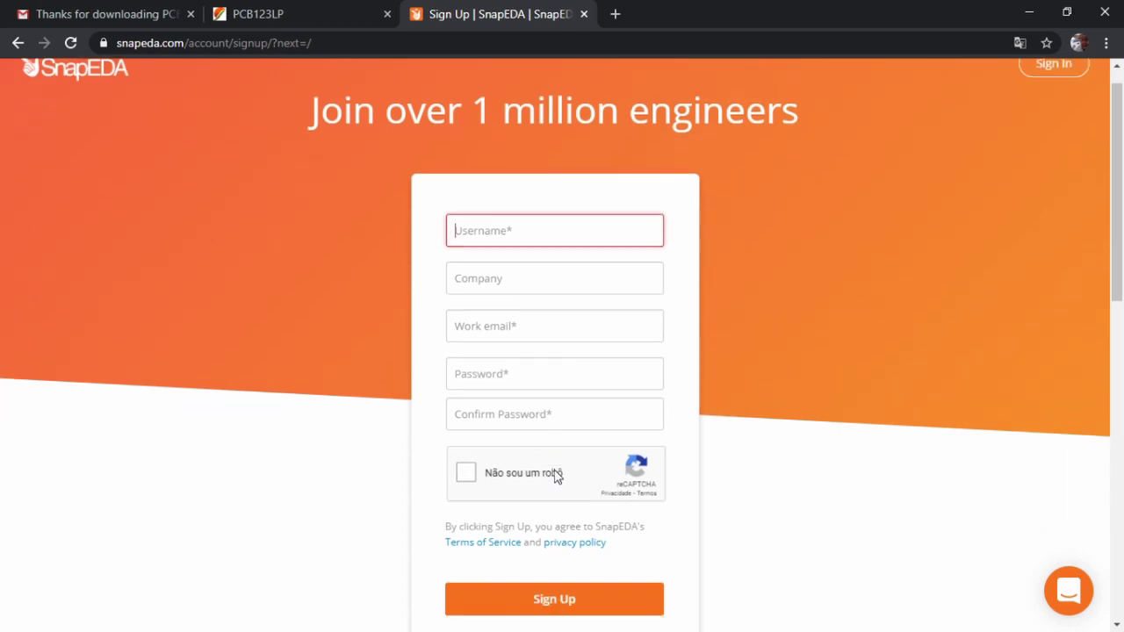
{"action": "left_click", "coordinate": [562, 452]}
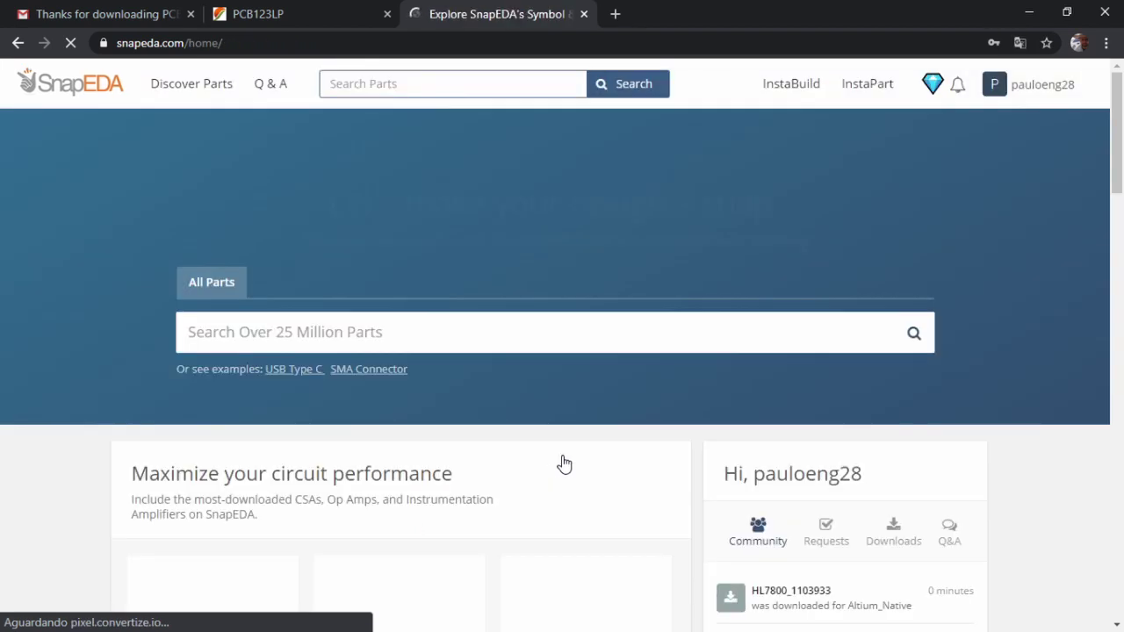
Search SnapEDA's parts catalogue for bc548.
{"action": "scroll", "coordinate": [517, 281], "scroll_direction": "down", "scroll_amount": 1}
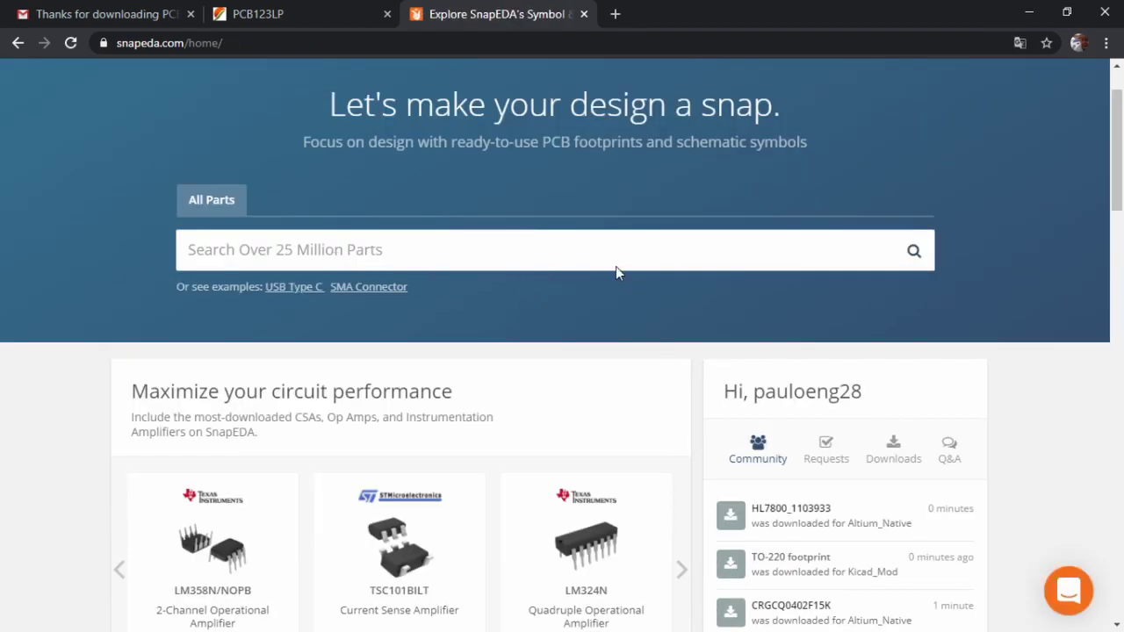
{"action": "scroll", "coordinate": [616, 267], "scroll_direction": "down", "scroll_amount": 1}
{"action": "scroll", "coordinate": [609, 269], "scroll_direction": "up", "scroll_amount": 2}
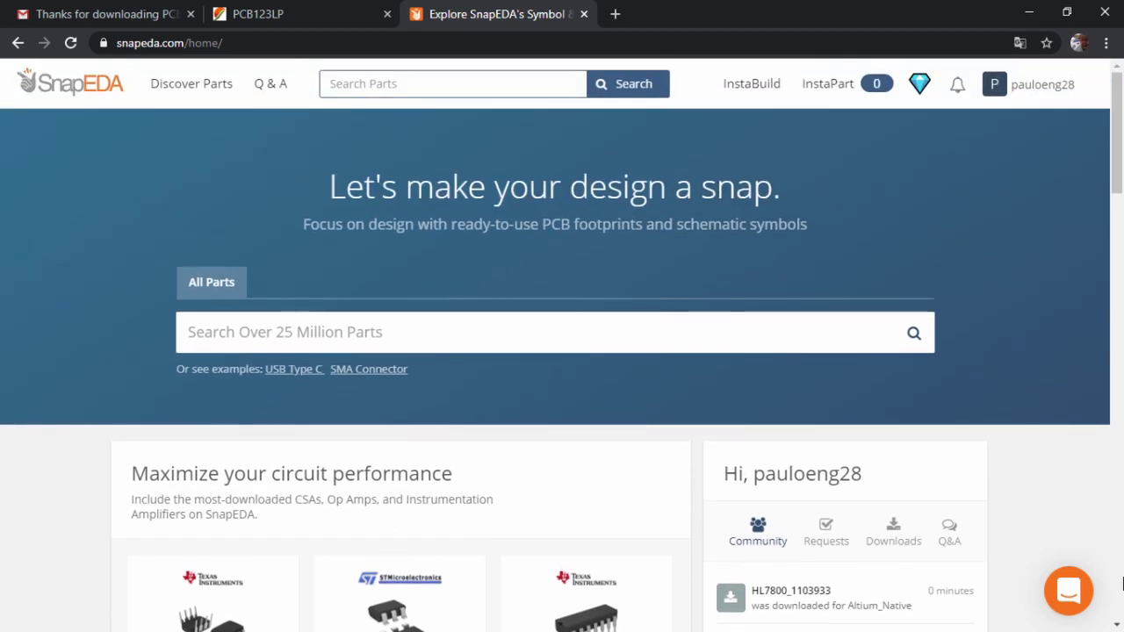
{"action": "left_click", "coordinate": [254, 338]}
{"action": "type", "text": "bc"}
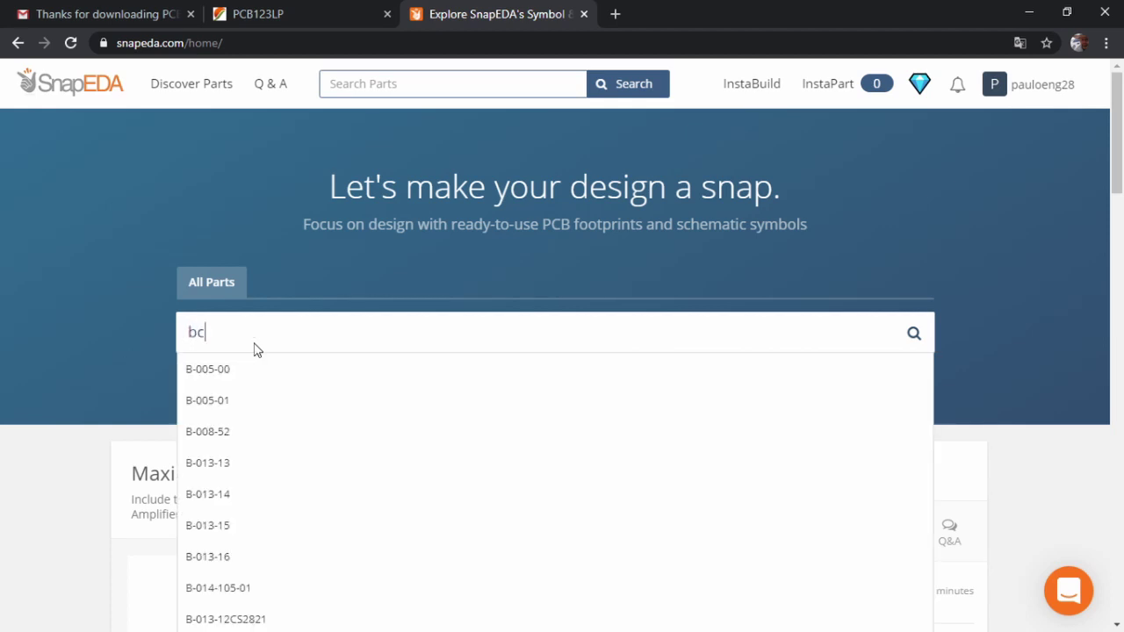
{"action": "type", "text": "548"}
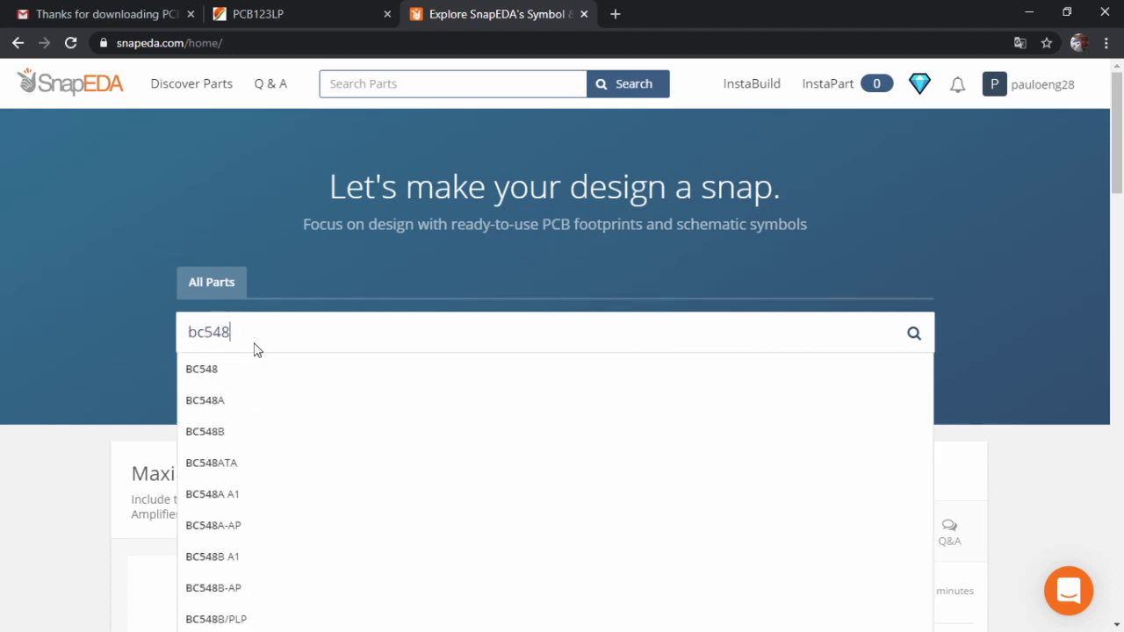
{"action": "key", "text": "Return"}
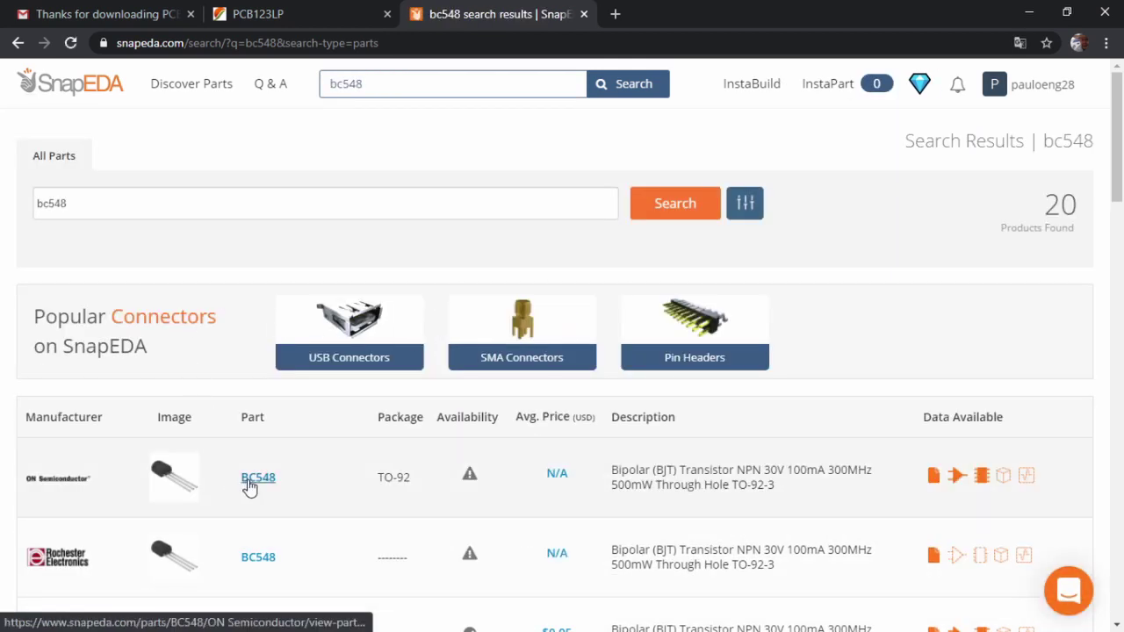
Open the ON Semiconductor BC548 part and download its symbol and footprint in PCB123 format.
{"action": "scroll", "coordinate": [325, 456], "scroll_direction": "down", "scroll_amount": 3}
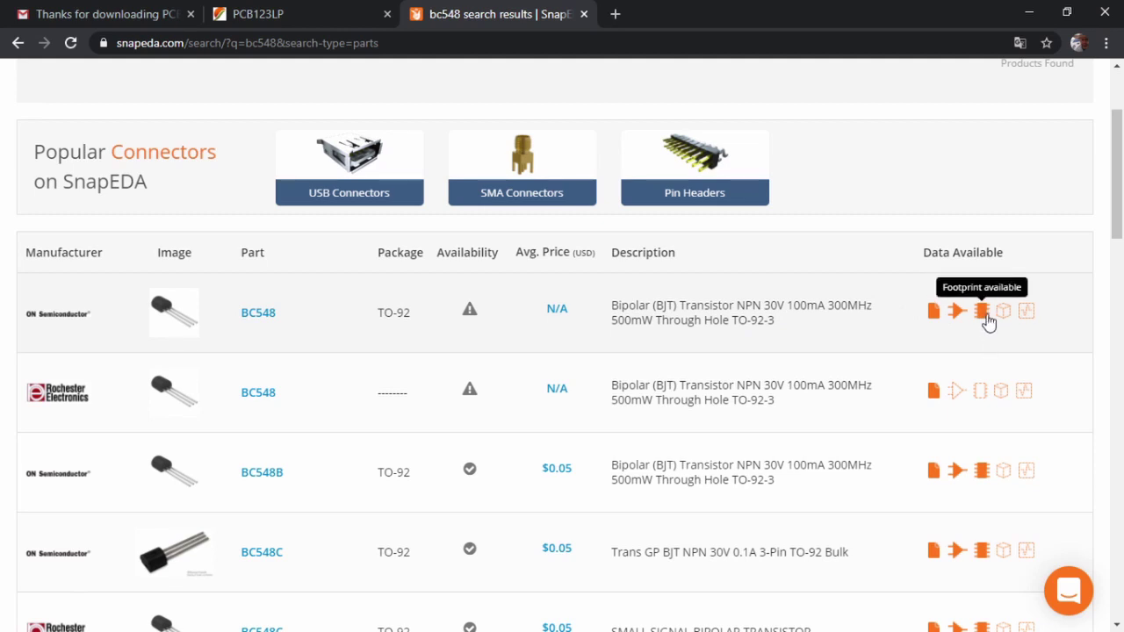
{"action": "left_click", "coordinate": [991, 314]}
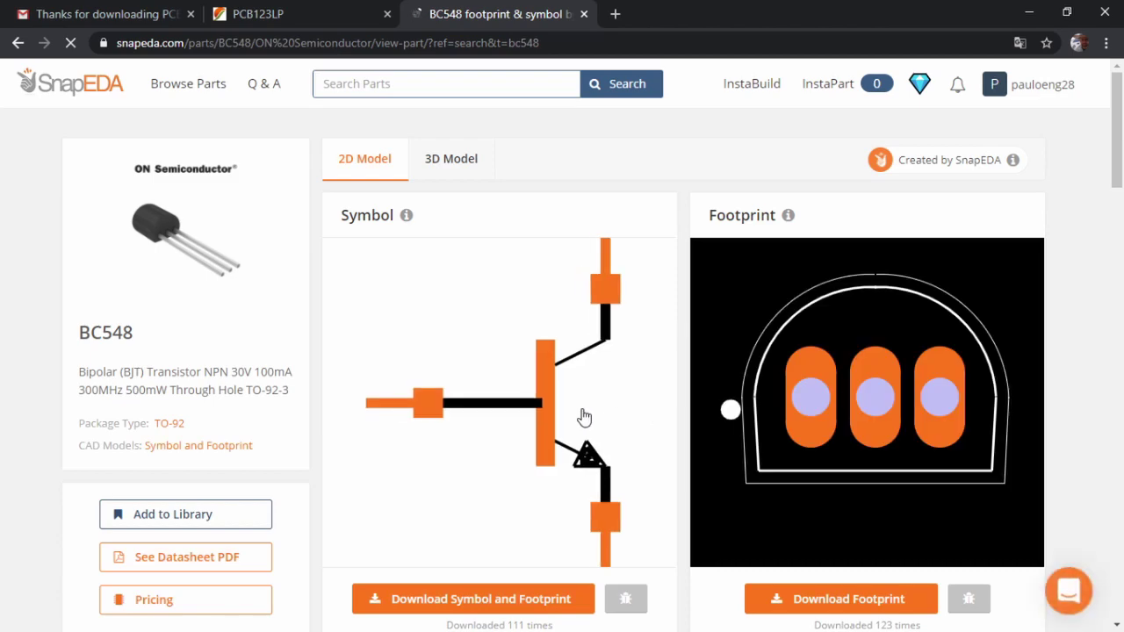
{"action": "scroll", "coordinate": [527, 430], "scroll_direction": "down", "scroll_amount": 2}
{"action": "left_click", "coordinate": [489, 436]}
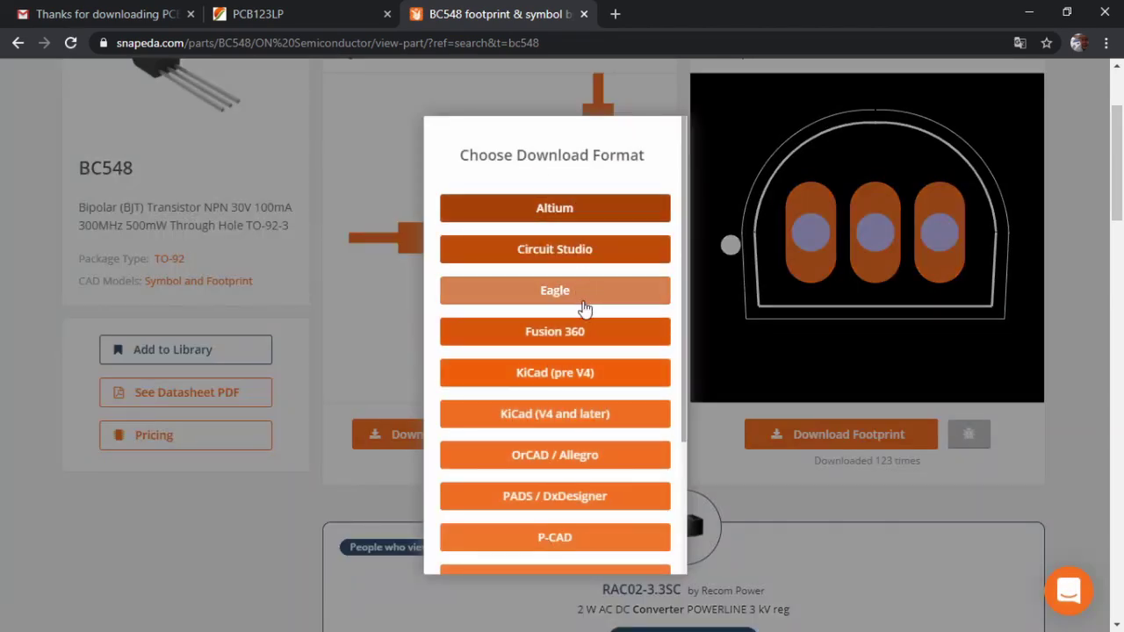
{"action": "scroll", "coordinate": [578, 309], "scroll_direction": "down", "scroll_amount": 1}
{"action": "scroll", "coordinate": [578, 309], "scroll_direction": "down", "scroll_amount": 2}
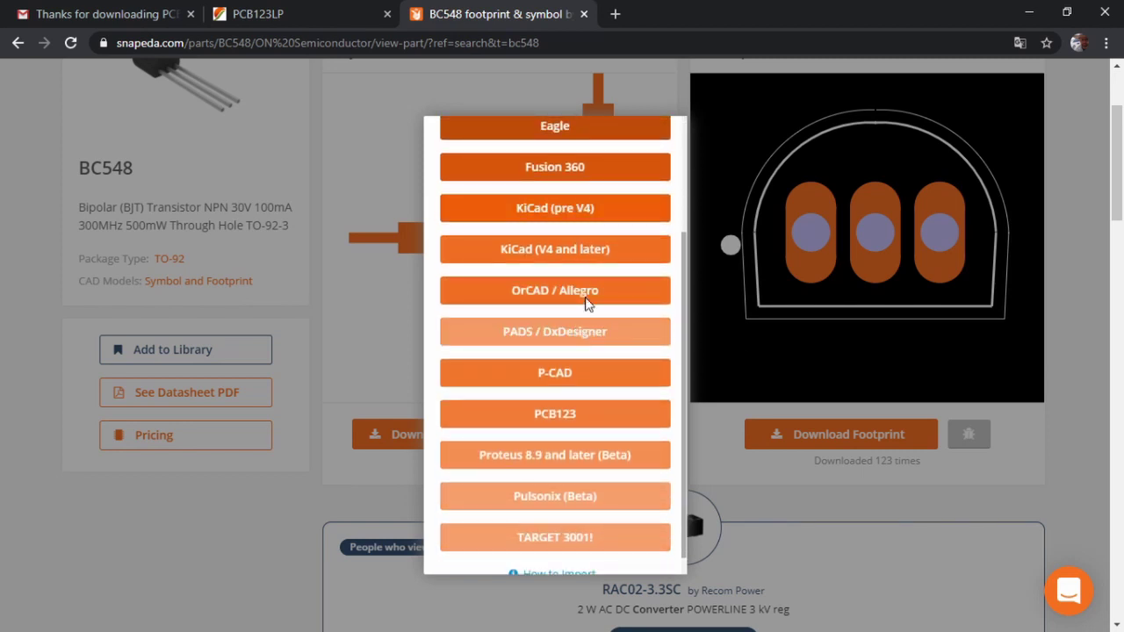
{"action": "left_click", "coordinate": [597, 415]}
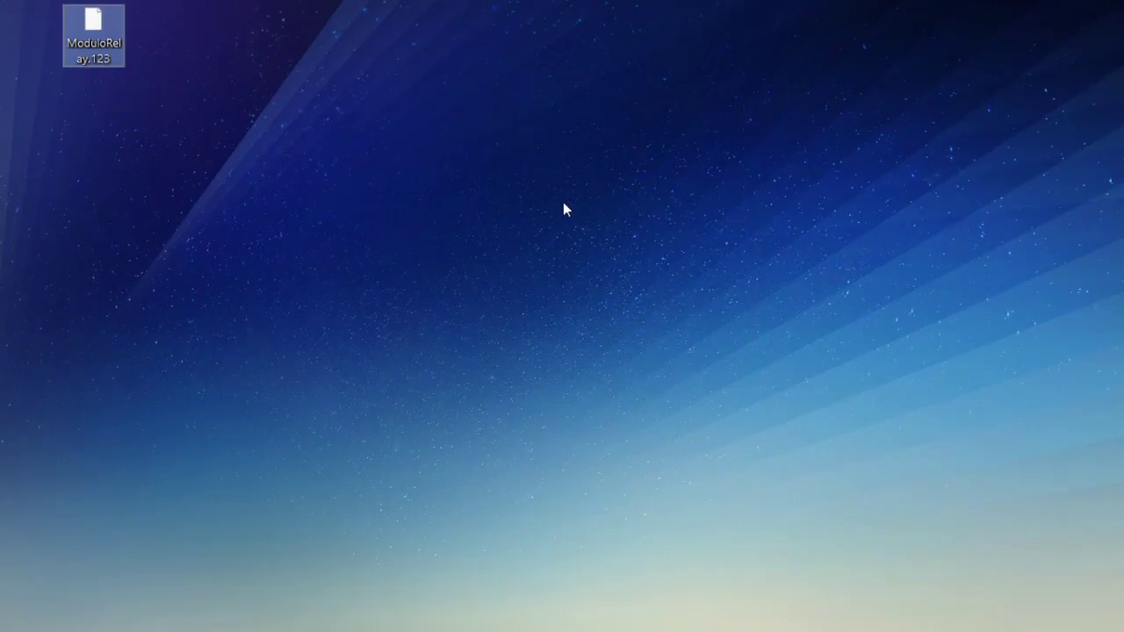
Create a new folder named footprint on the desktop.
{"action": "right_click", "coordinate": [494, 181]}
{"action": "mouse_move", "coordinate": [595, 372]}
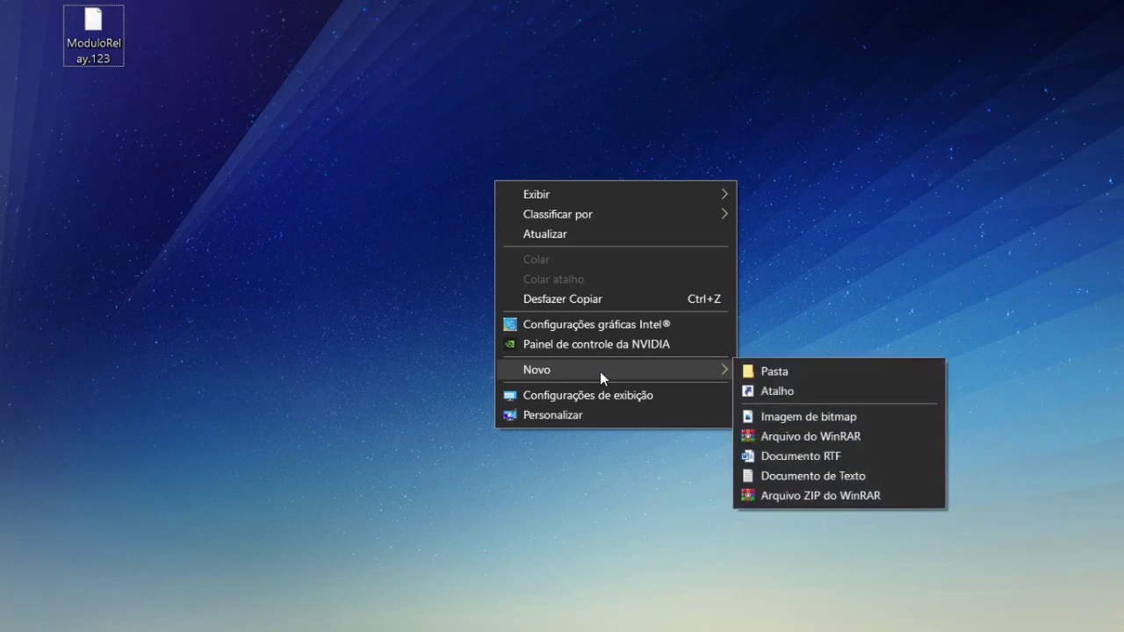
{"action": "left_click", "coordinate": [763, 371]}
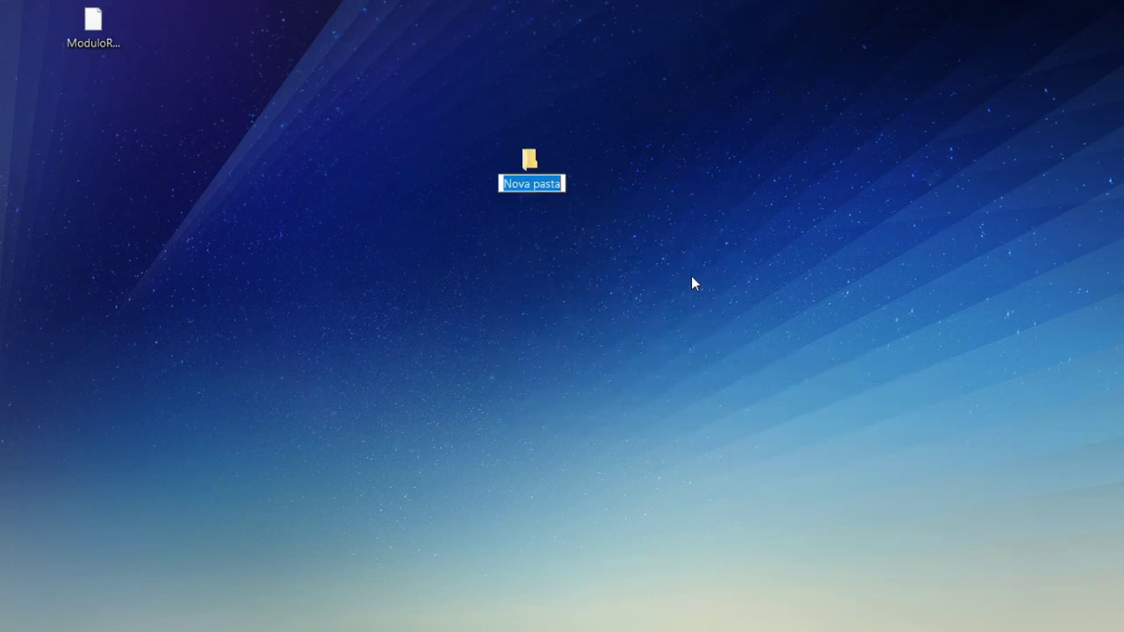
{"action": "type", "text": "foot"}
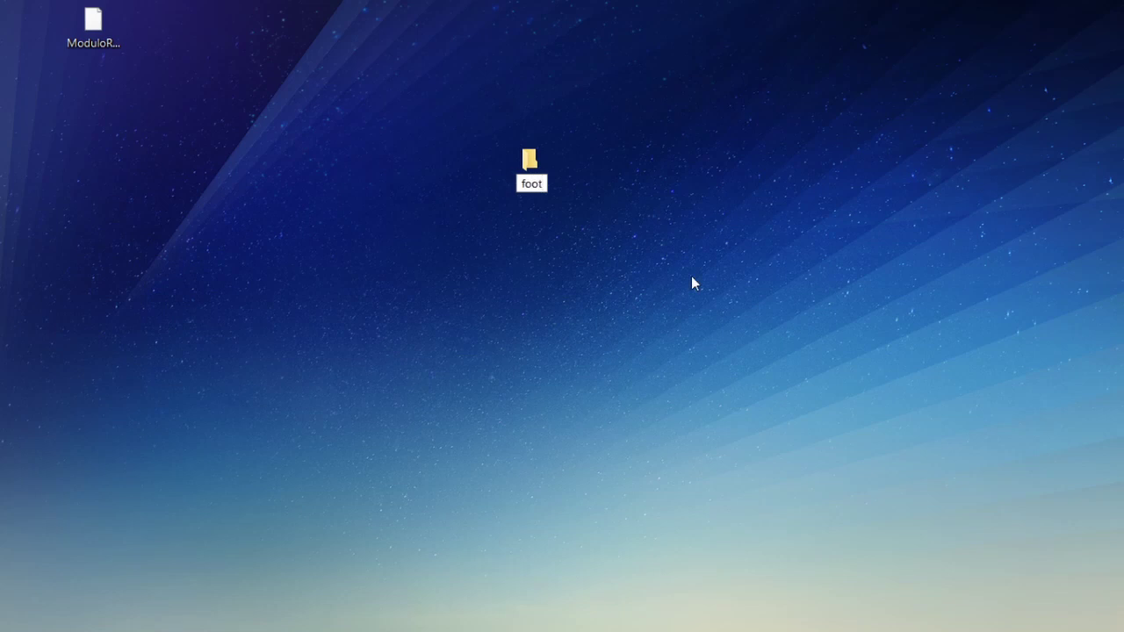
{"action": "type", "text": "print"}
{"action": "key", "text": "Return"}
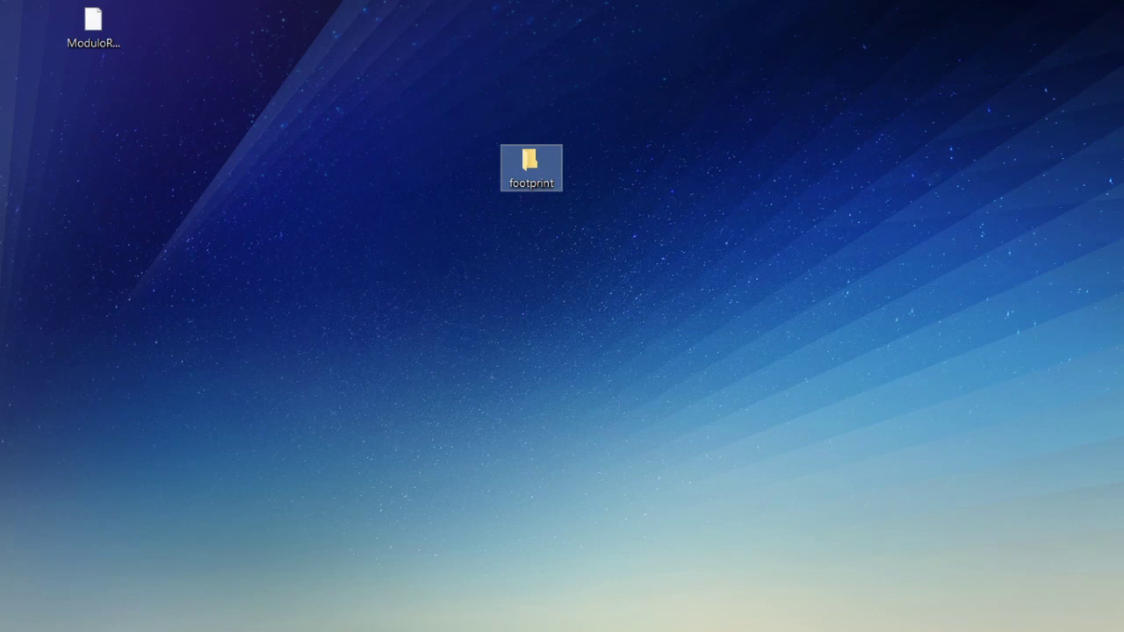
Paste the downloaded BC548.snapeda file into the footprint folder.
{"action": "key", "text": "alt+Tab"}
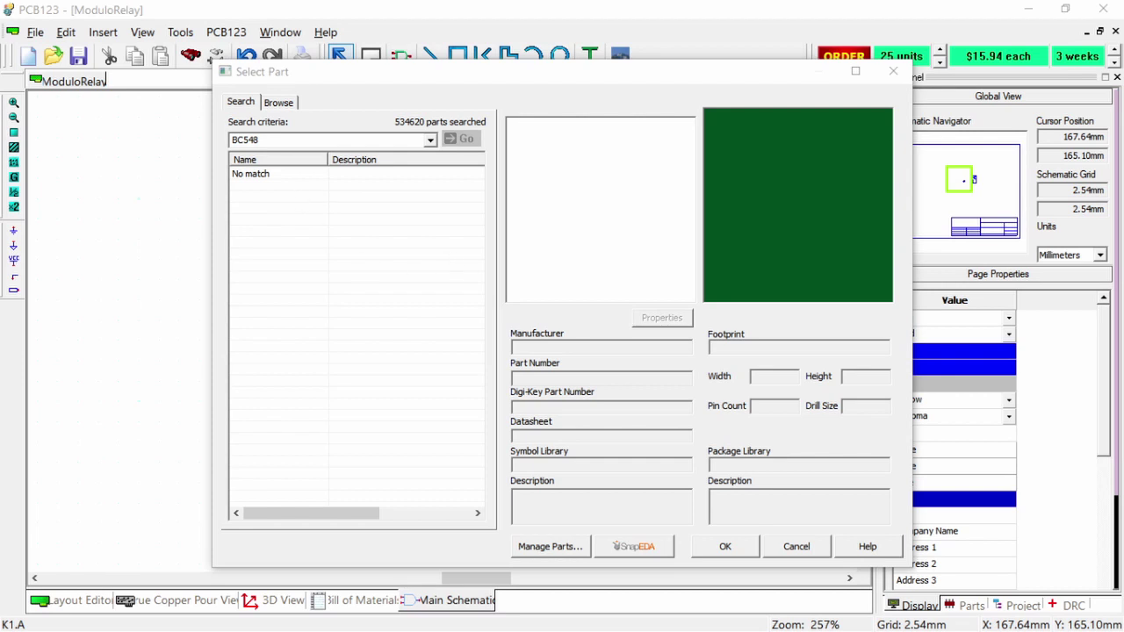
{"action": "key", "text": "alt+Tab"}
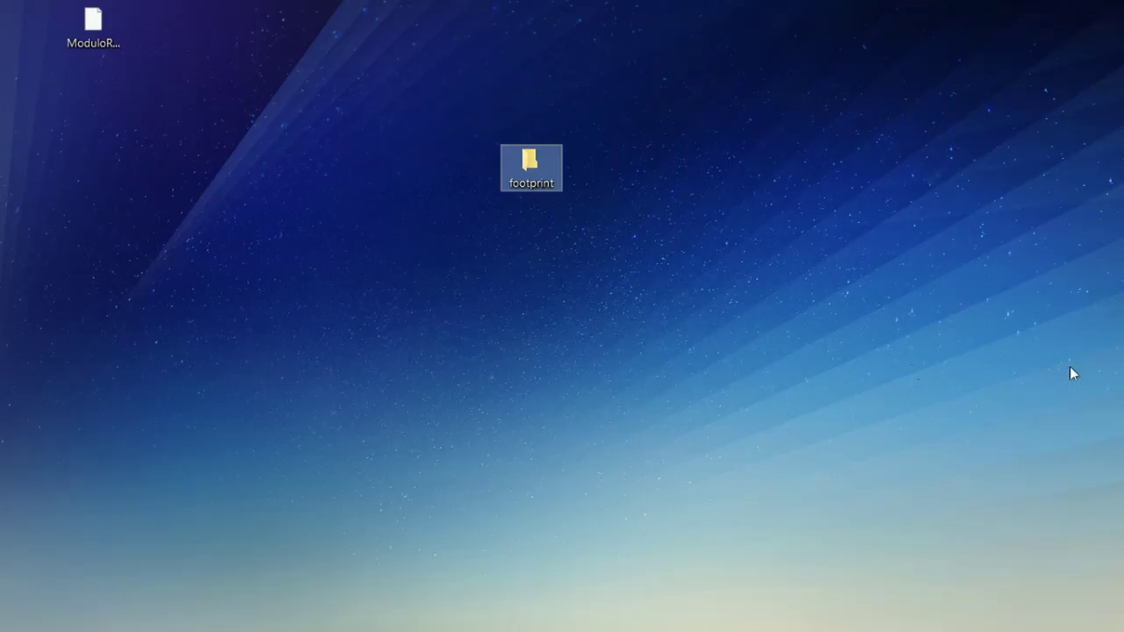
{"action": "key", "text": "alt+Tab"}
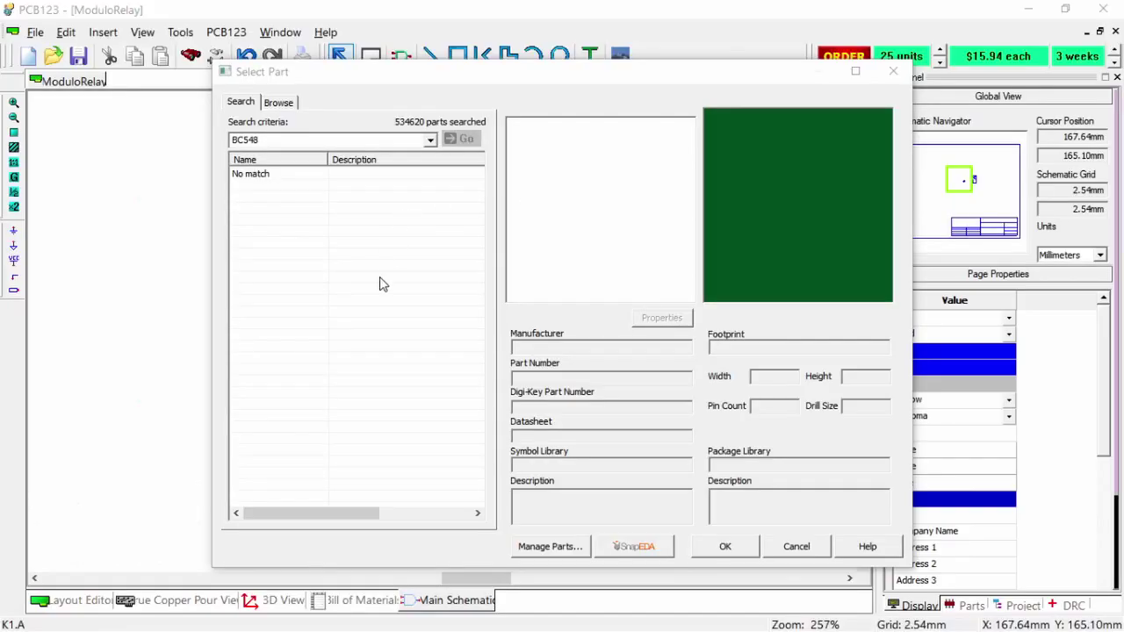
{"action": "key", "text": "alt+Tab"}
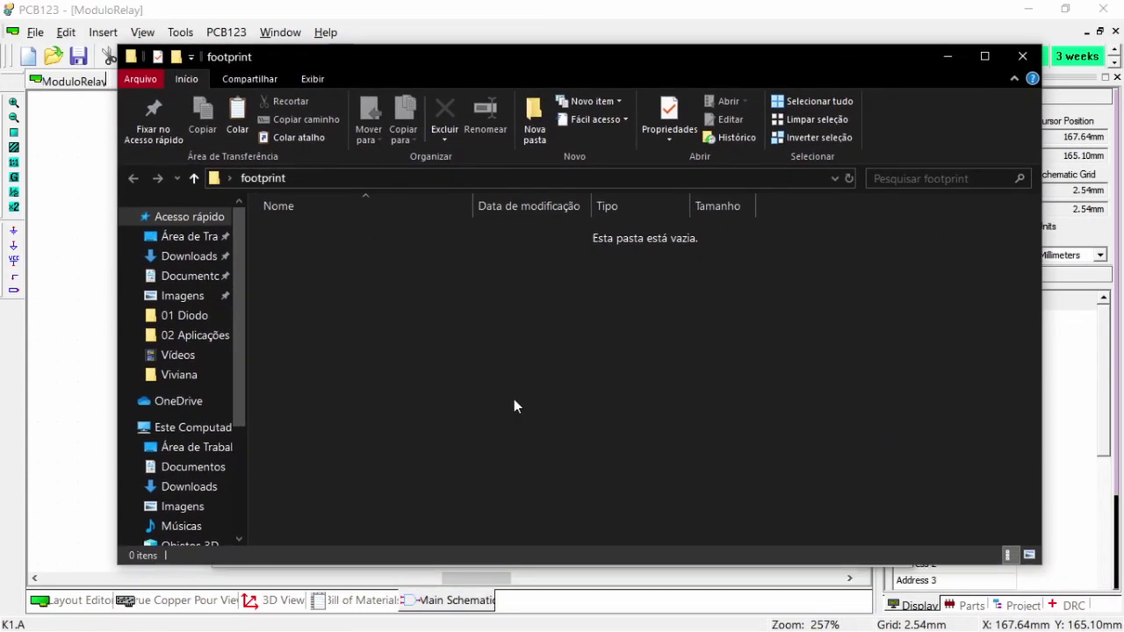
{"action": "key", "text": "ctrl+v"}
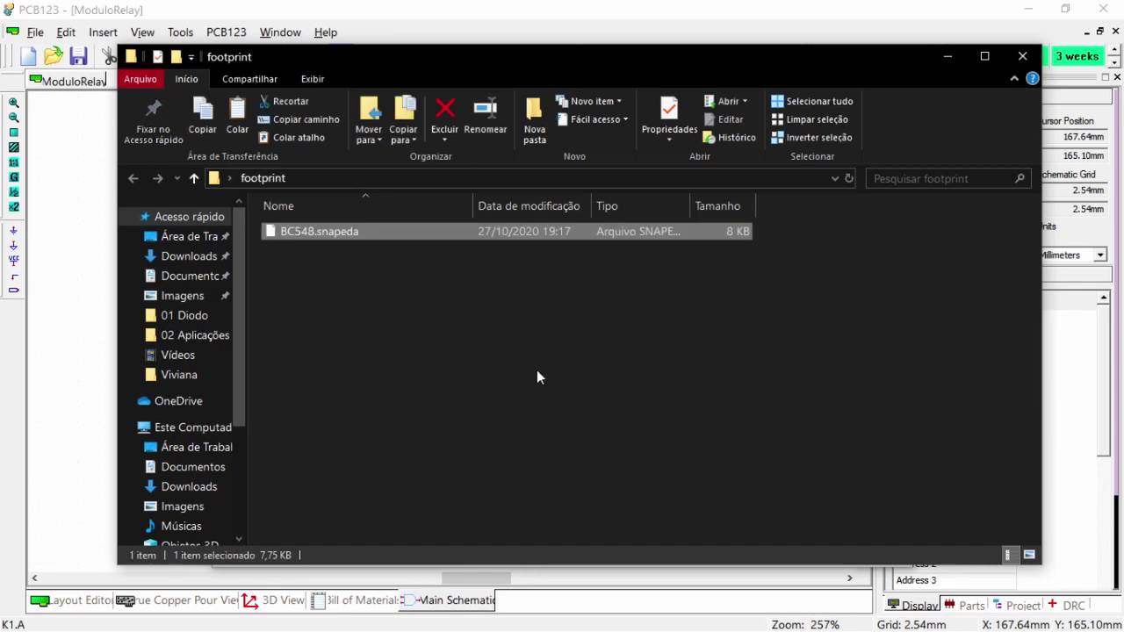
{"action": "left_click", "coordinate": [538, 372]}
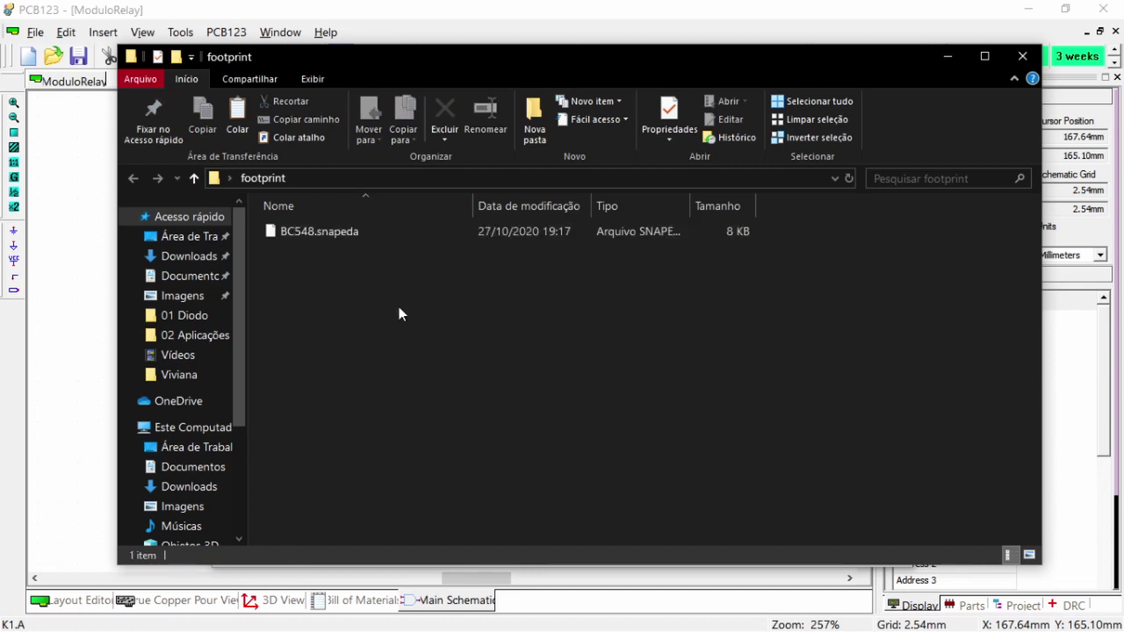
Switch to PCB123, close the part selection dialog and start a SnapEDA parts import.
{"action": "left_click", "coordinate": [490, 26]}
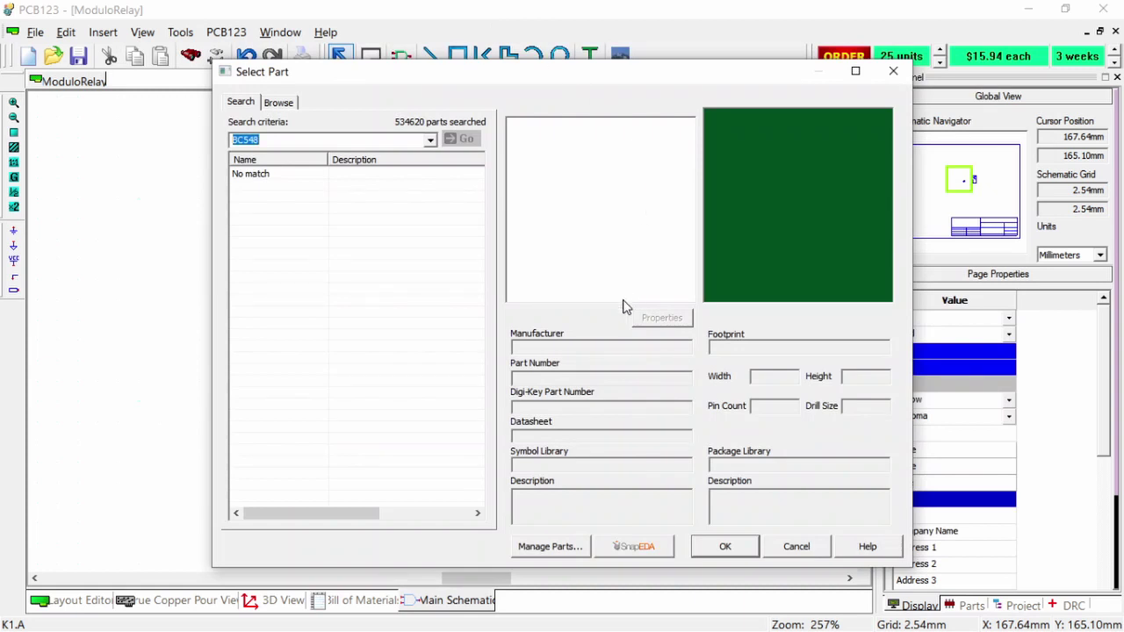
{"action": "left_click", "coordinate": [894, 72]}
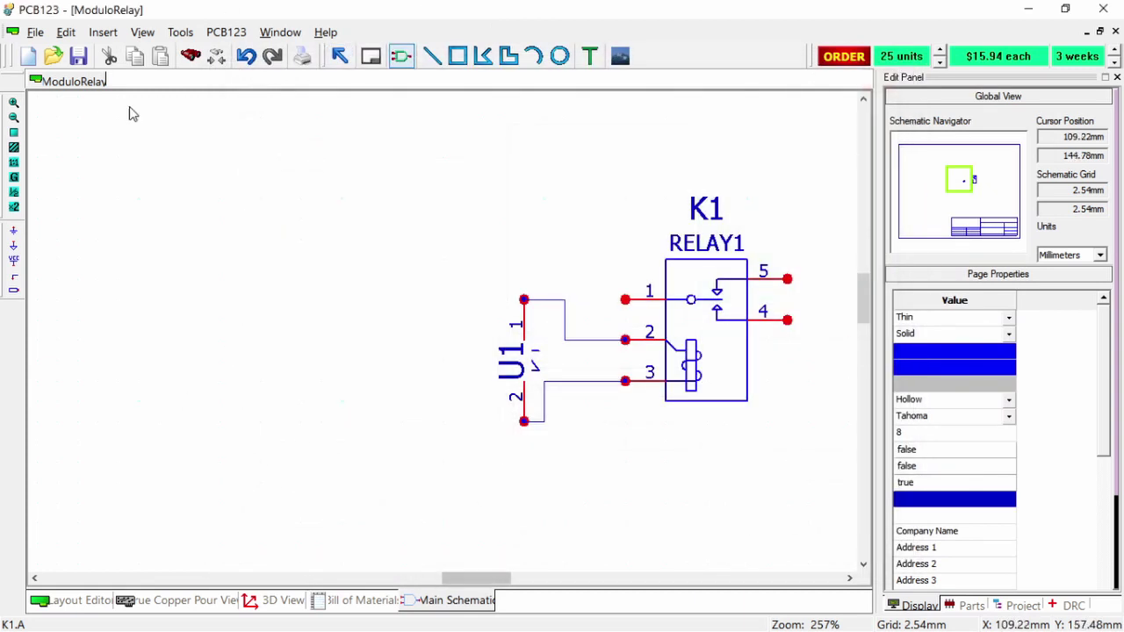
{"action": "left_click", "coordinate": [37, 35]}
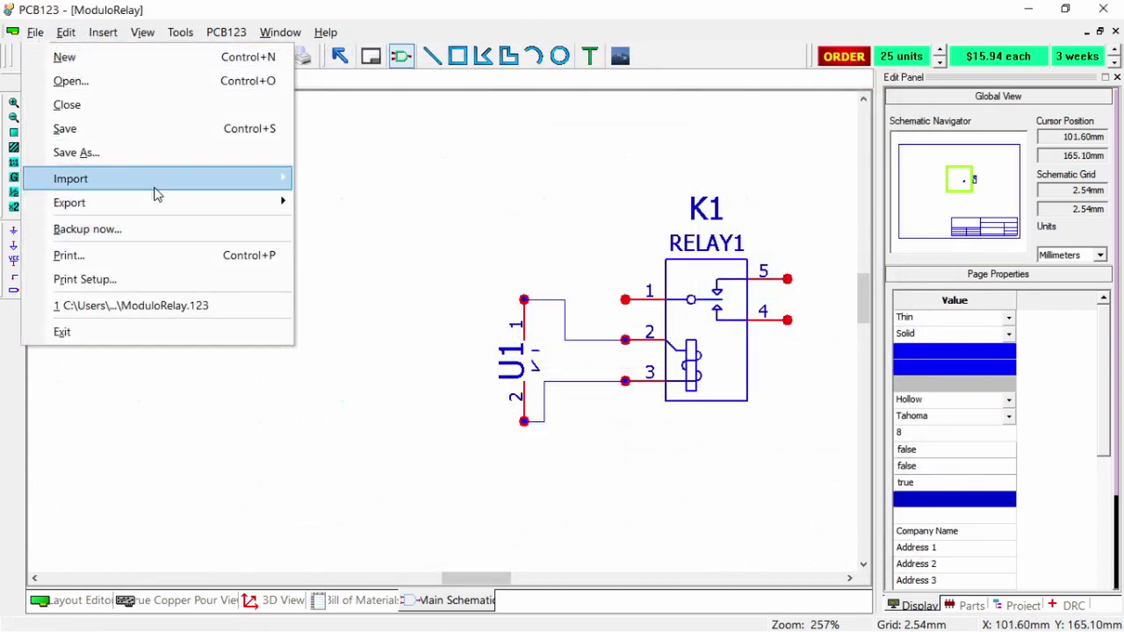
{"action": "mouse_move", "coordinate": [157, 188]}
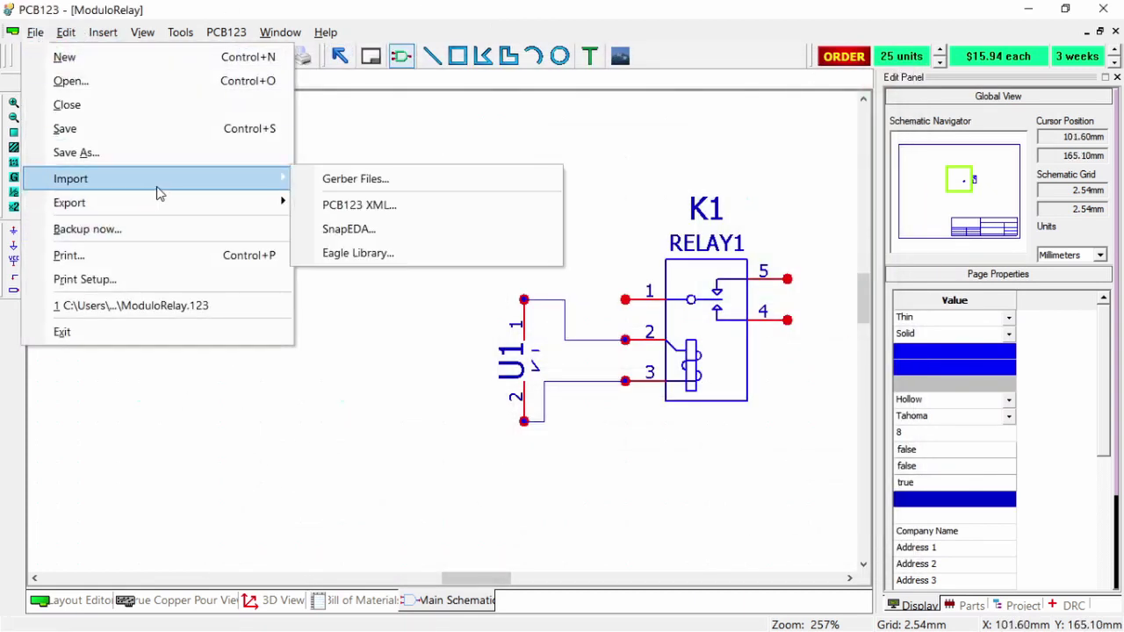
{"action": "left_click", "coordinate": [387, 233]}
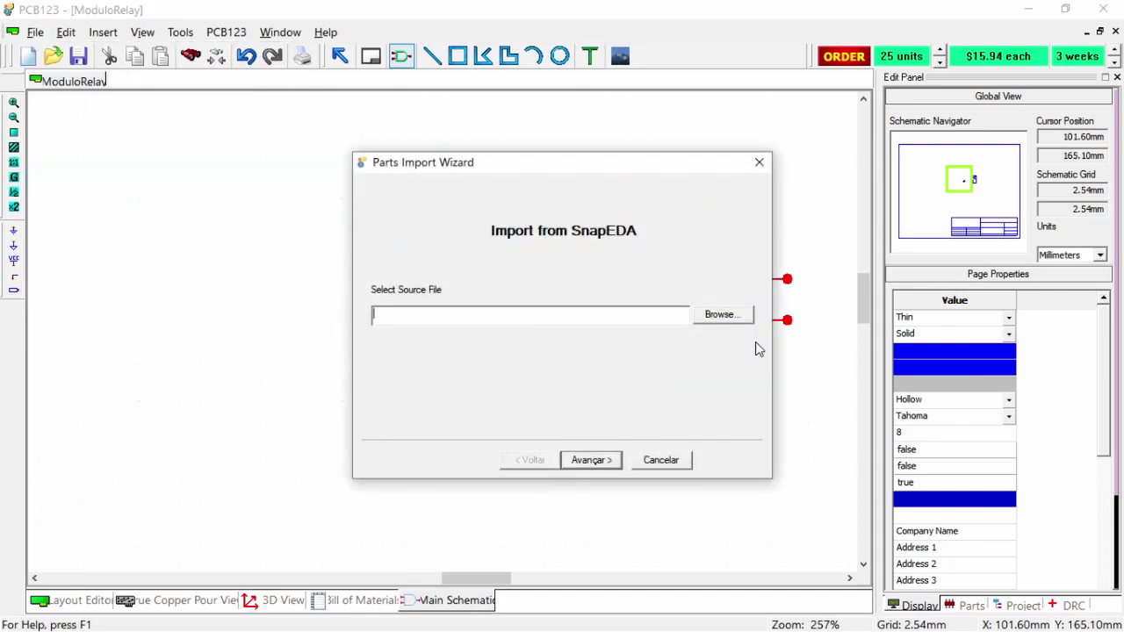
Choose BC548.snapeda from the desktop's footprint folder as the import source file.
{"action": "left_click", "coordinate": [736, 317]}
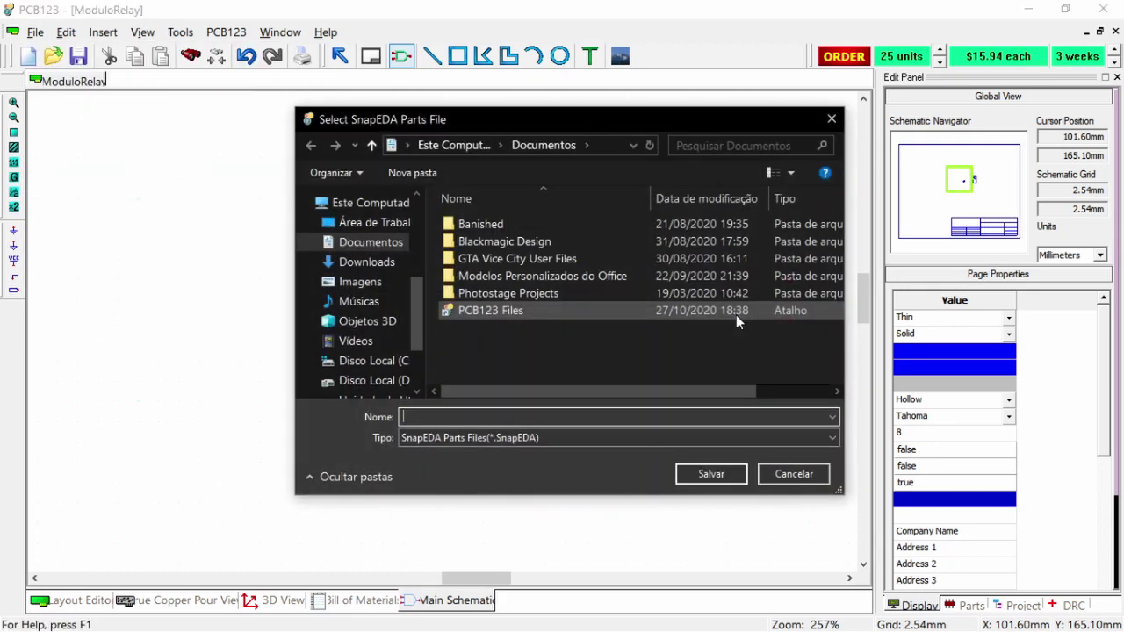
{"action": "left_click", "coordinate": [387, 222]}
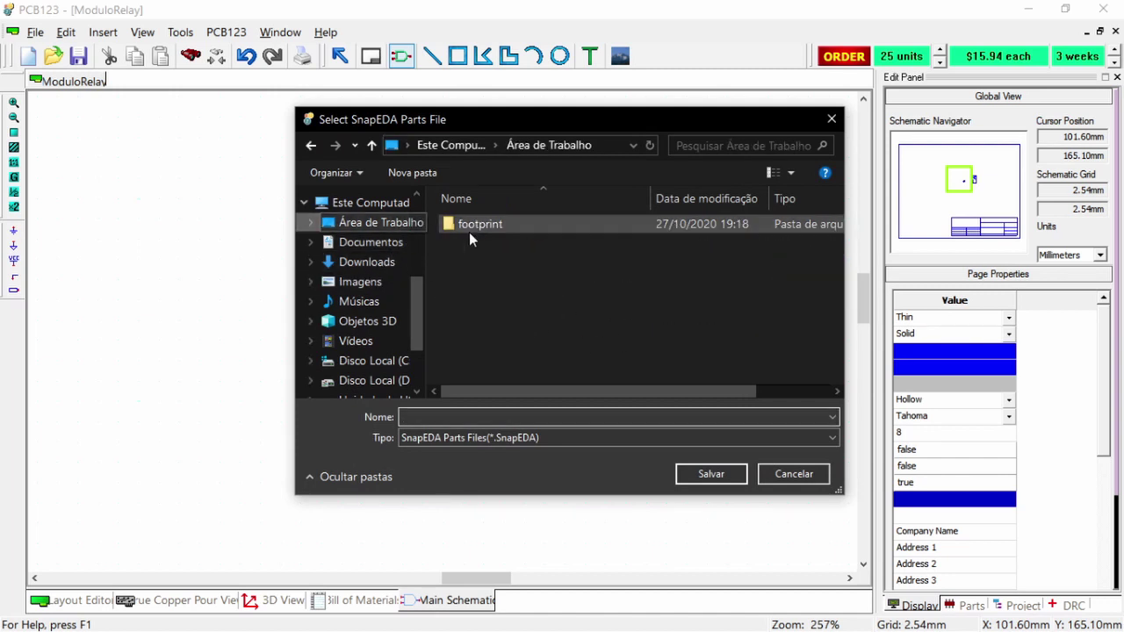
{"action": "left_click", "coordinate": [484, 226]}
{"action": "double_click", "coordinate": [484, 225]}
{"action": "left_click", "coordinate": [495, 230]}
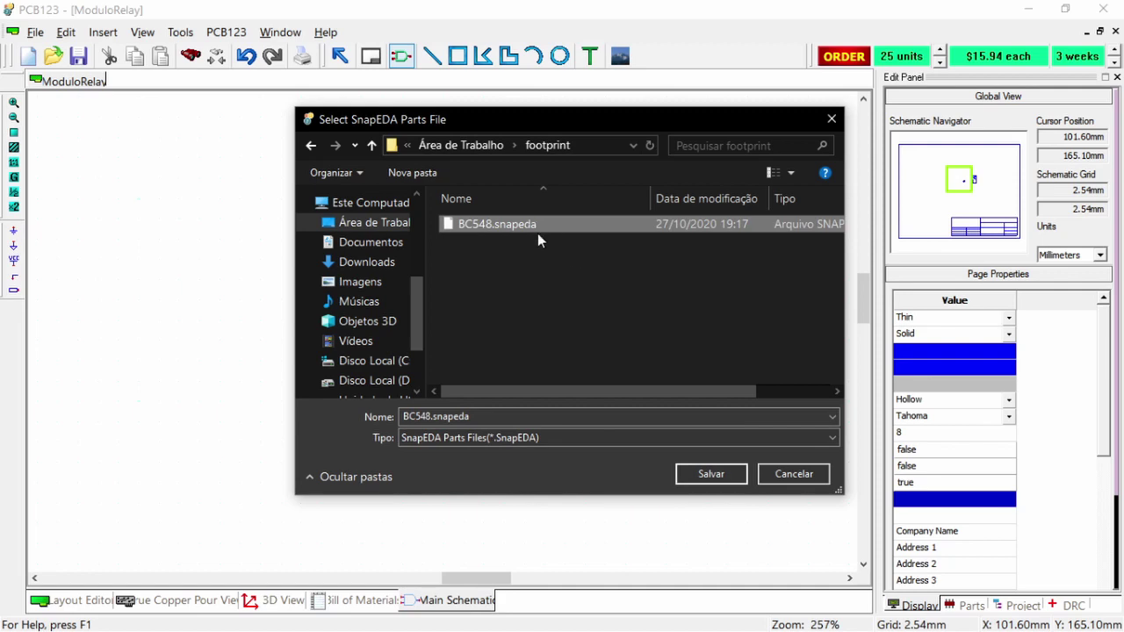
{"action": "left_click", "coordinate": [704, 474]}
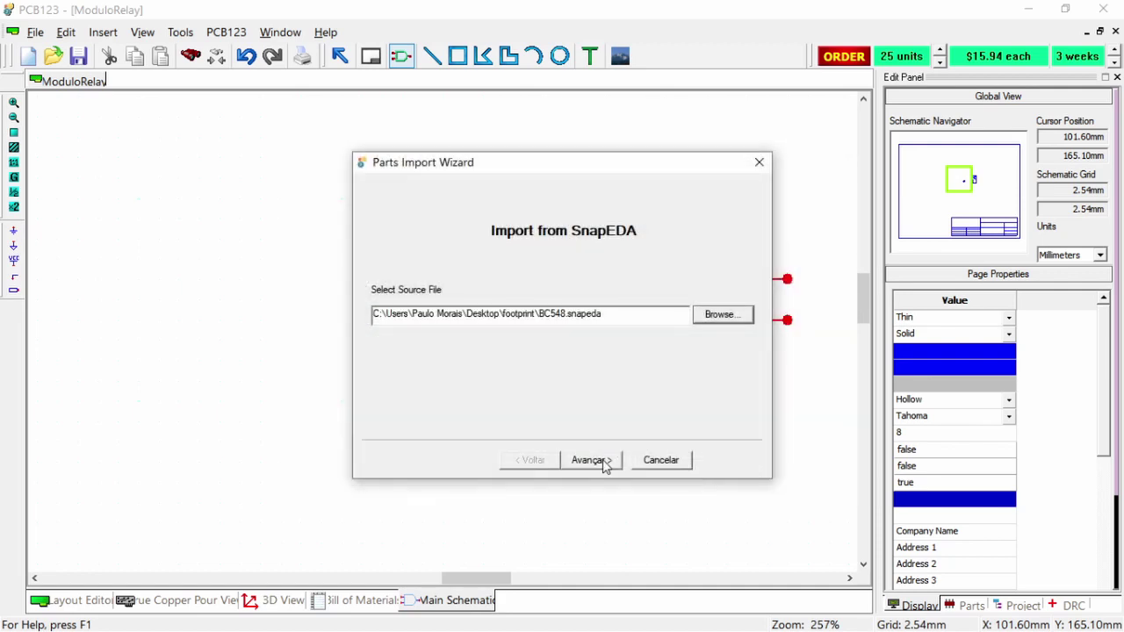
Import the BC548 into the OrionSampleDesign footprint and symbol libraries, under the Transistors > Bipolar taxonomy folder.
{"action": "left_click", "coordinate": [592, 460]}
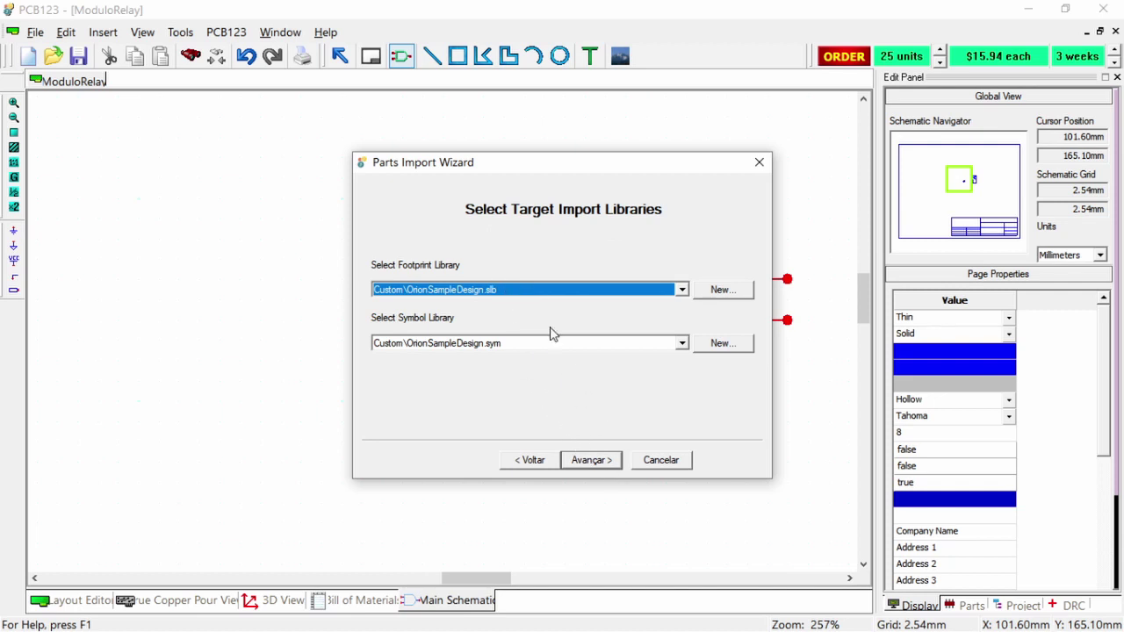
{"action": "left_click", "coordinate": [605, 468]}
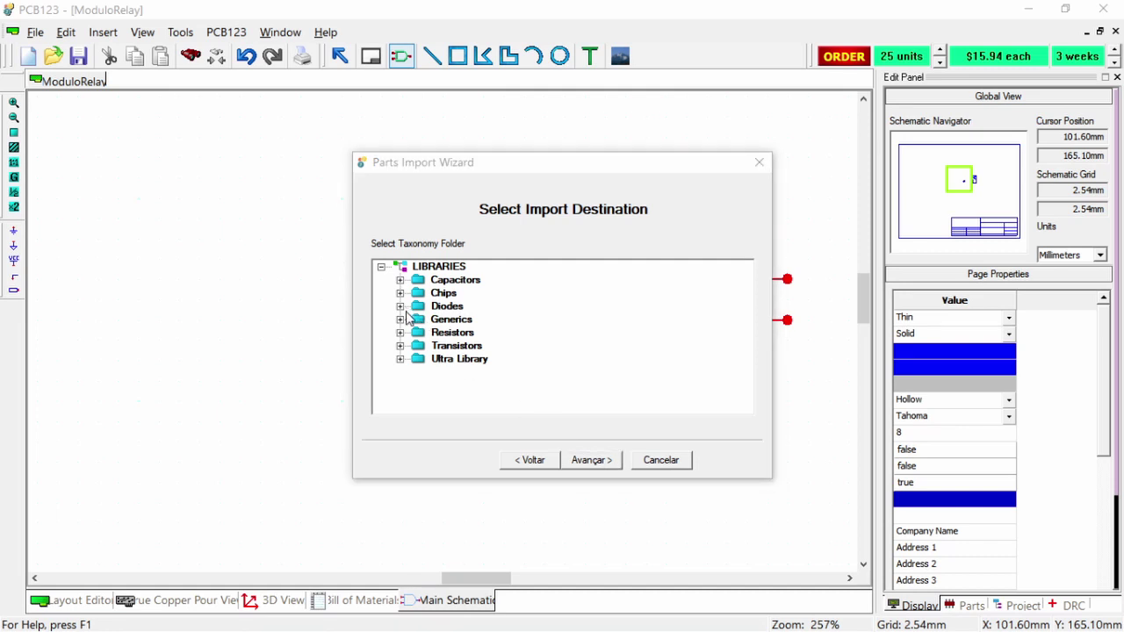
{"action": "left_click", "coordinate": [401, 346]}
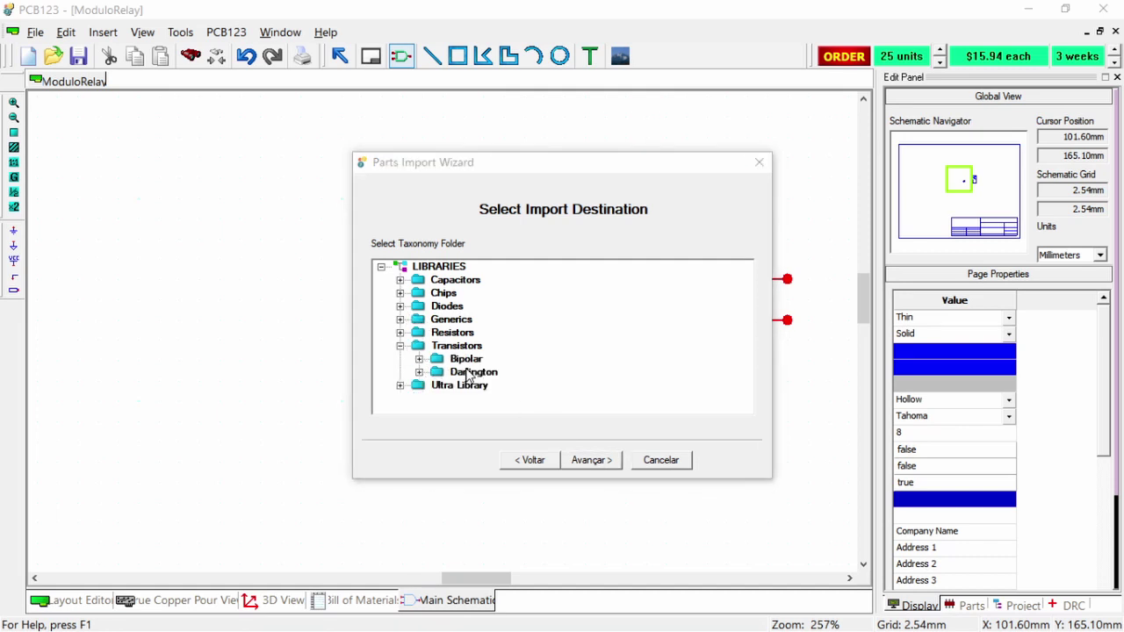
{"action": "left_click", "coordinate": [439, 360]}
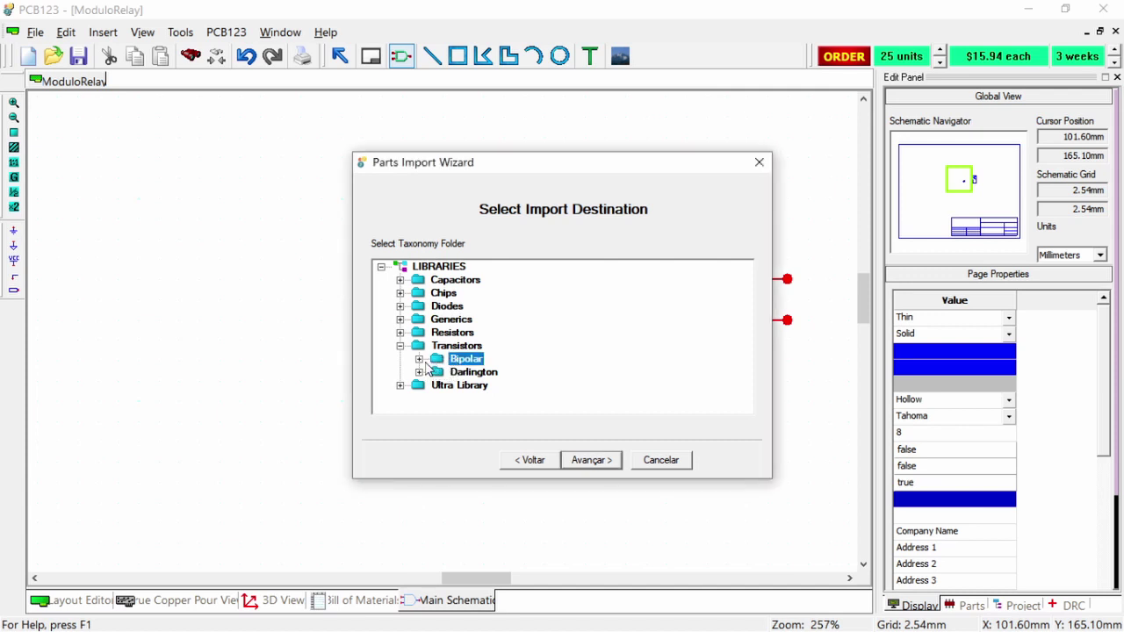
{"action": "left_click", "coordinate": [419, 360]}
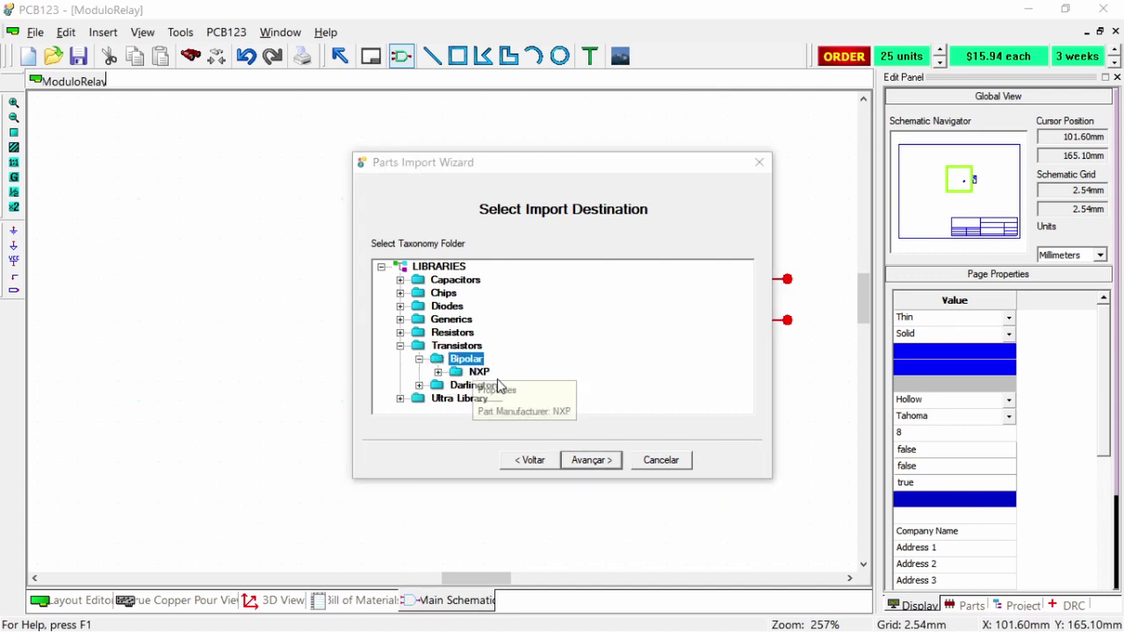
{"action": "left_click", "coordinate": [613, 463]}
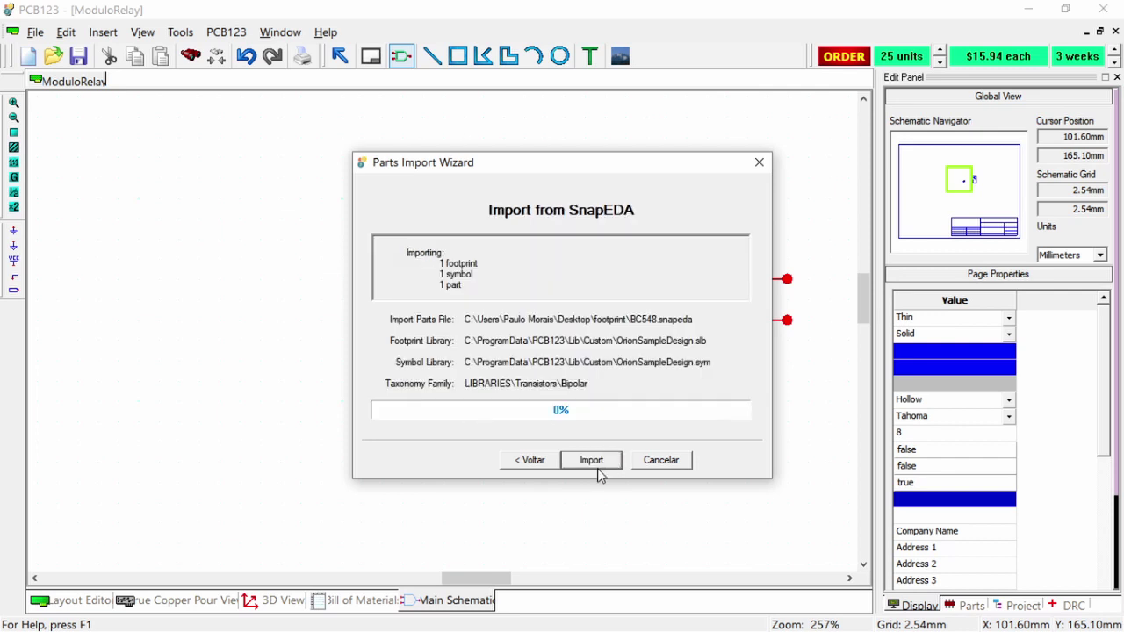
{"action": "left_click", "coordinate": [603, 467]}
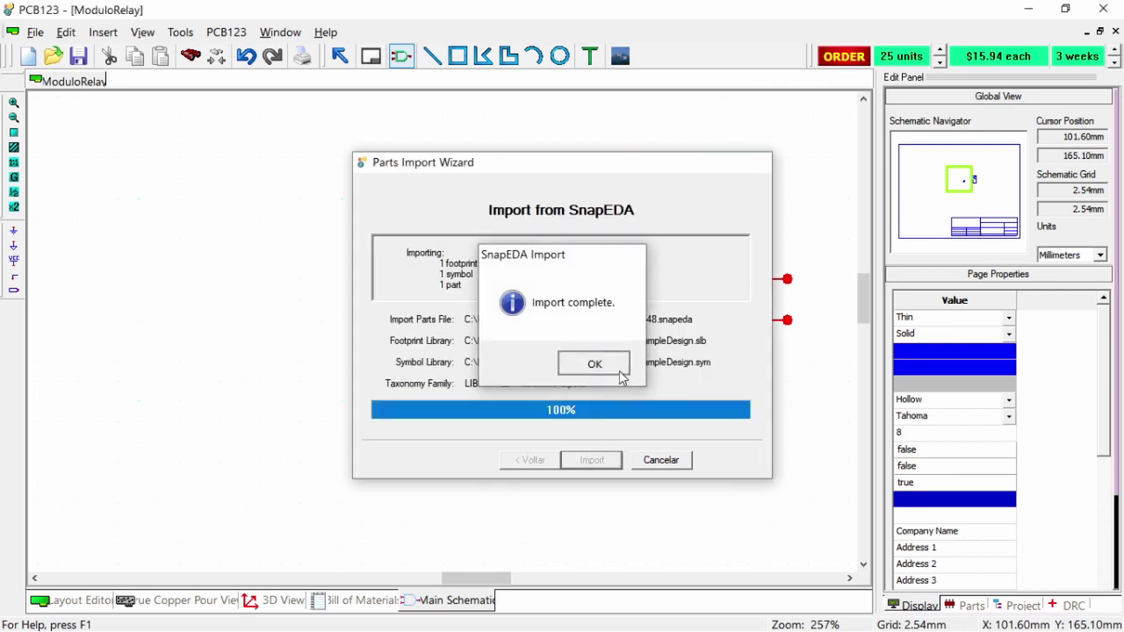
{"action": "key", "text": "Return"}
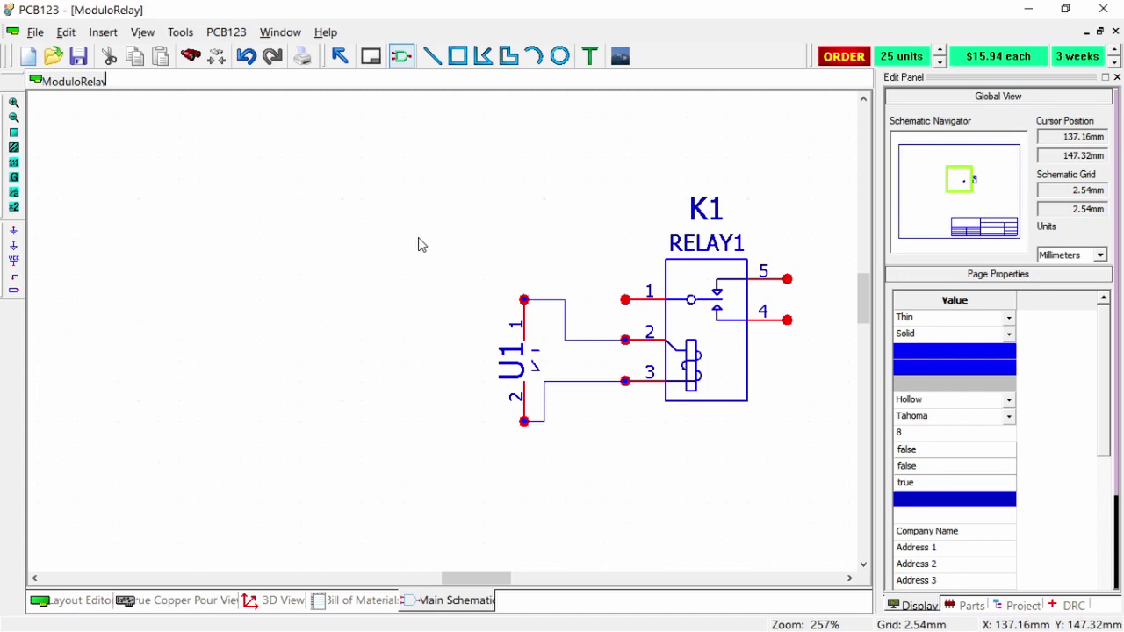
{"action": "key", "text": "Escape"}
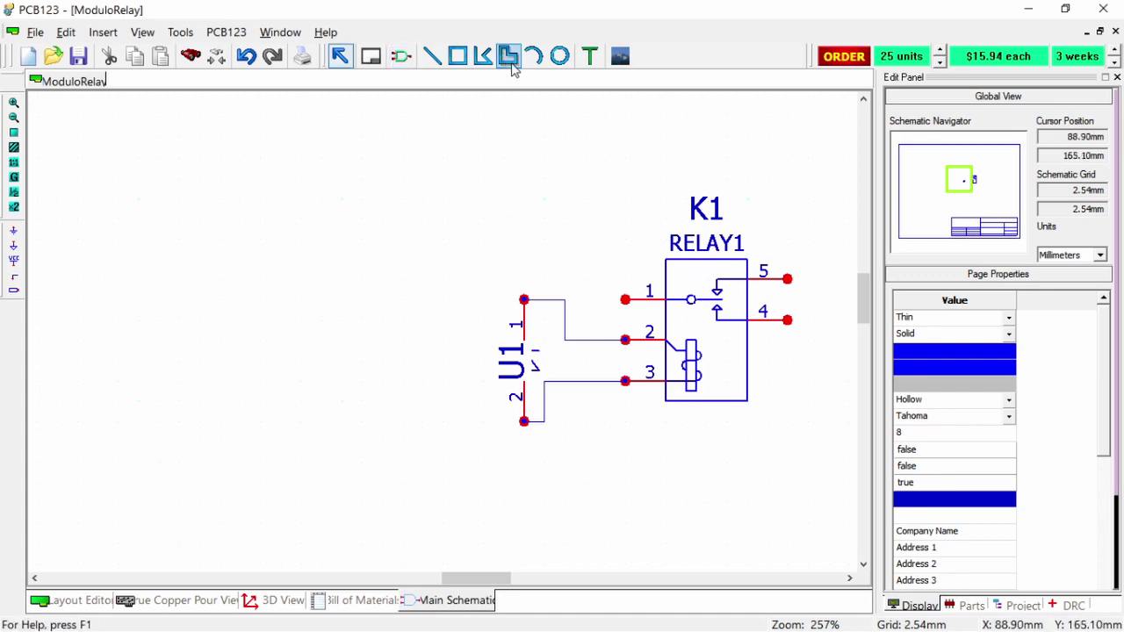
Start placing a part and select the BC548 from the Transistors > Bipolar library folder.
{"action": "left_click", "coordinate": [401, 57]}
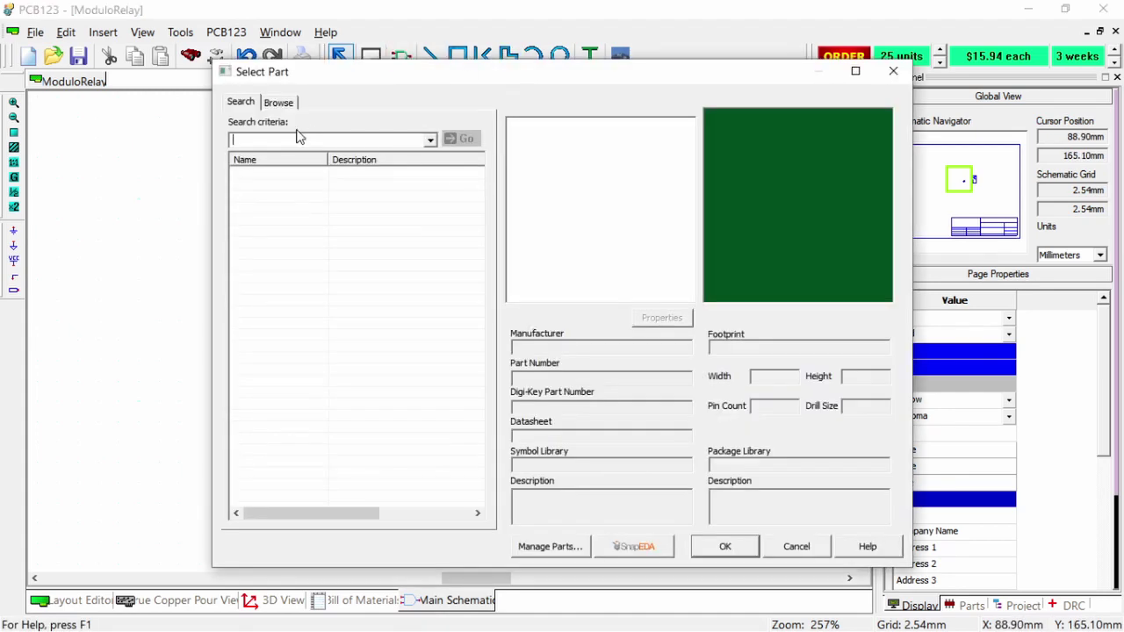
{"action": "left_click", "coordinate": [280, 103]}
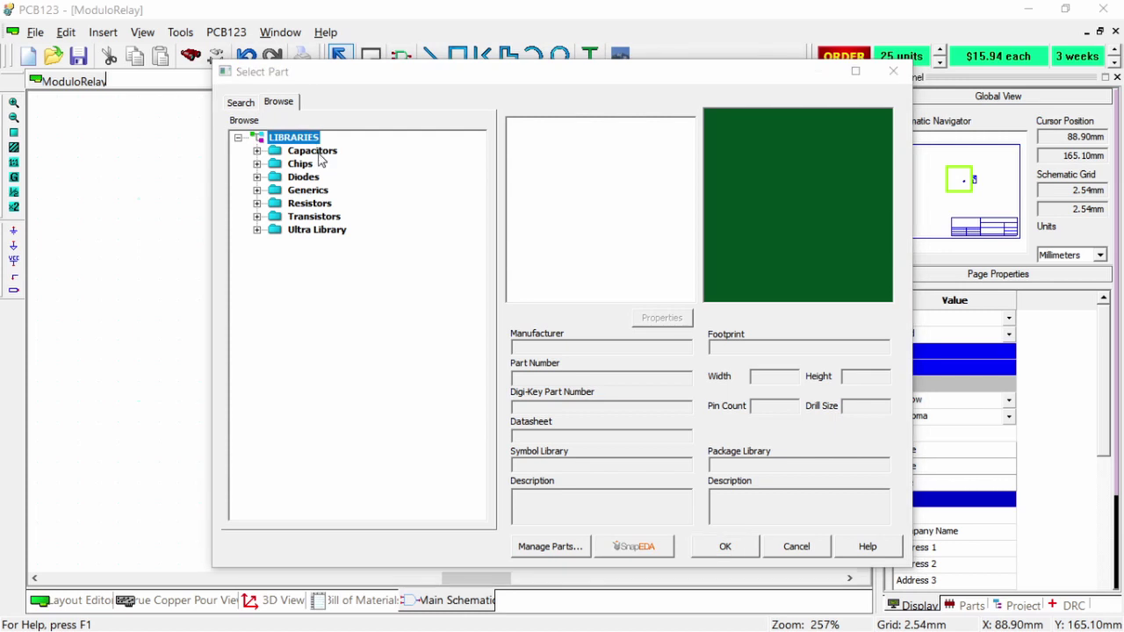
{"action": "left_click", "coordinate": [257, 216]}
{"action": "left_click", "coordinate": [276, 229]}
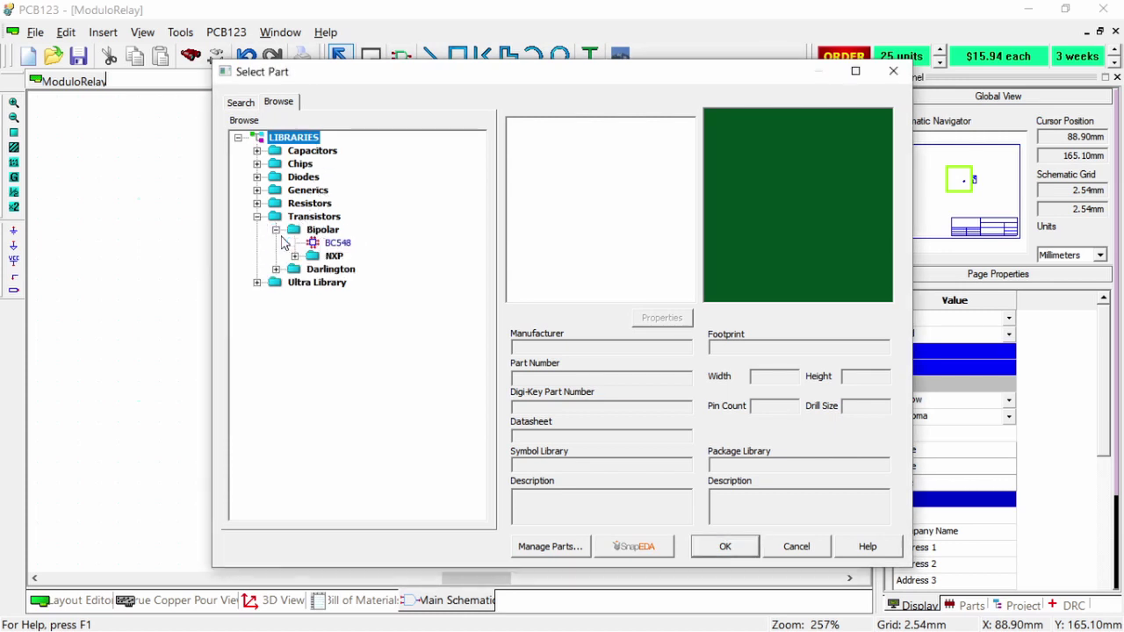
{"action": "left_click", "coordinate": [337, 243]}
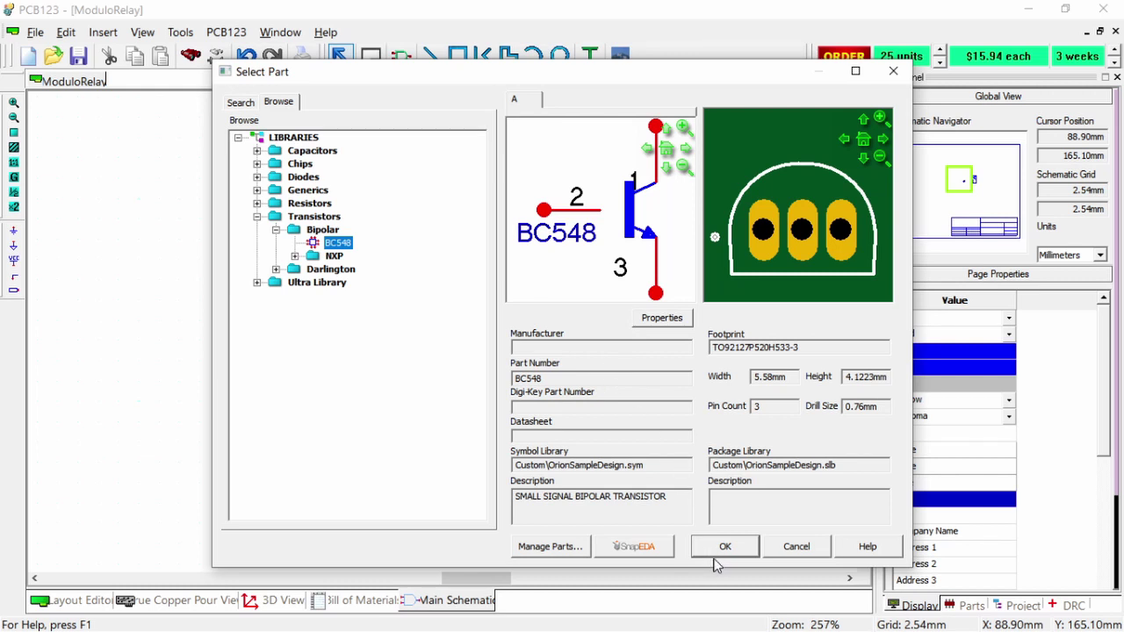
Place the BC548 below diode U1 and move it up so its pin 1 meets the diode's pin 2.
{"action": "left_click", "coordinate": [880, 118]}
{"action": "left_click", "coordinate": [879, 117]}
{"action": "left_click", "coordinate": [879, 119]}
{"action": "left_click", "coordinate": [724, 548]}
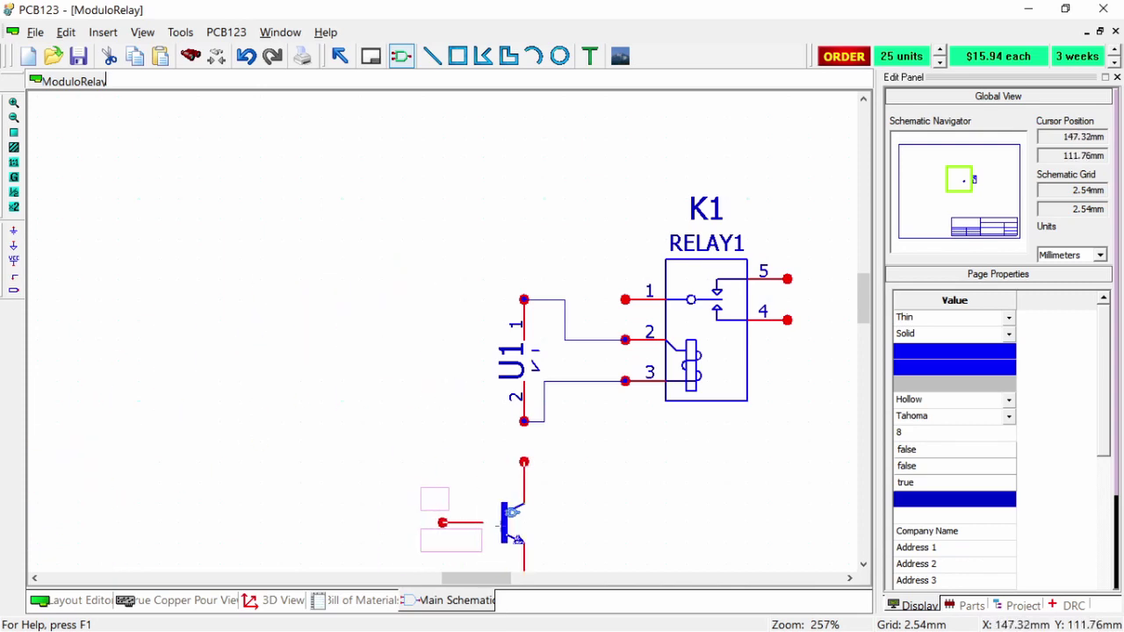
{"action": "left_click", "coordinate": [516, 522]}
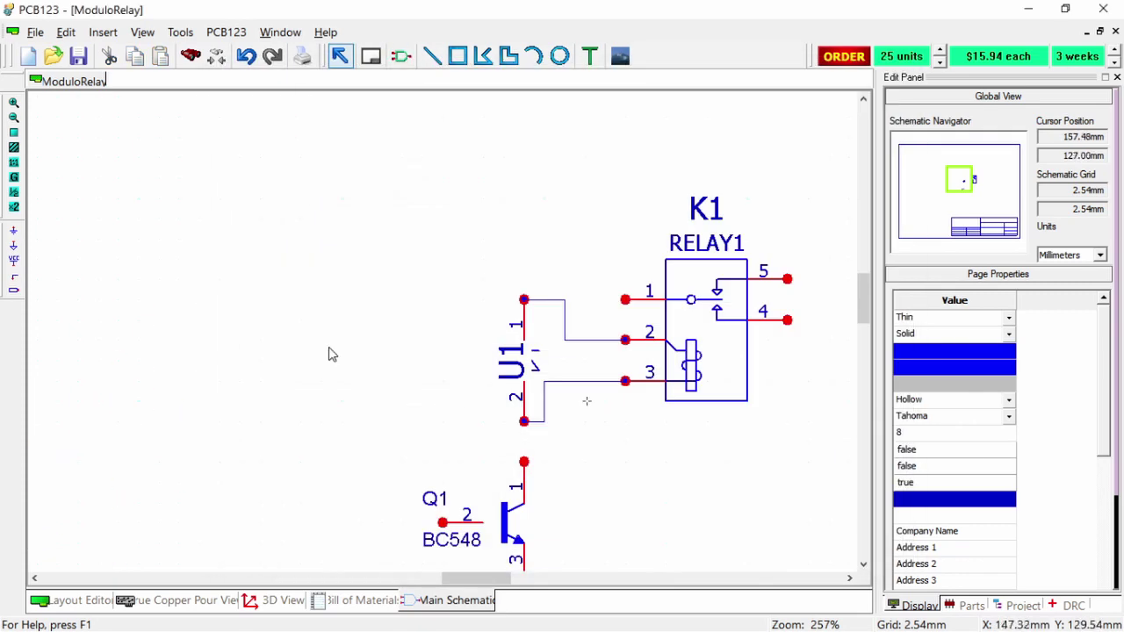
{"action": "left_click_drag", "start_coordinate": [516, 520], "coordinate": [517, 480]}
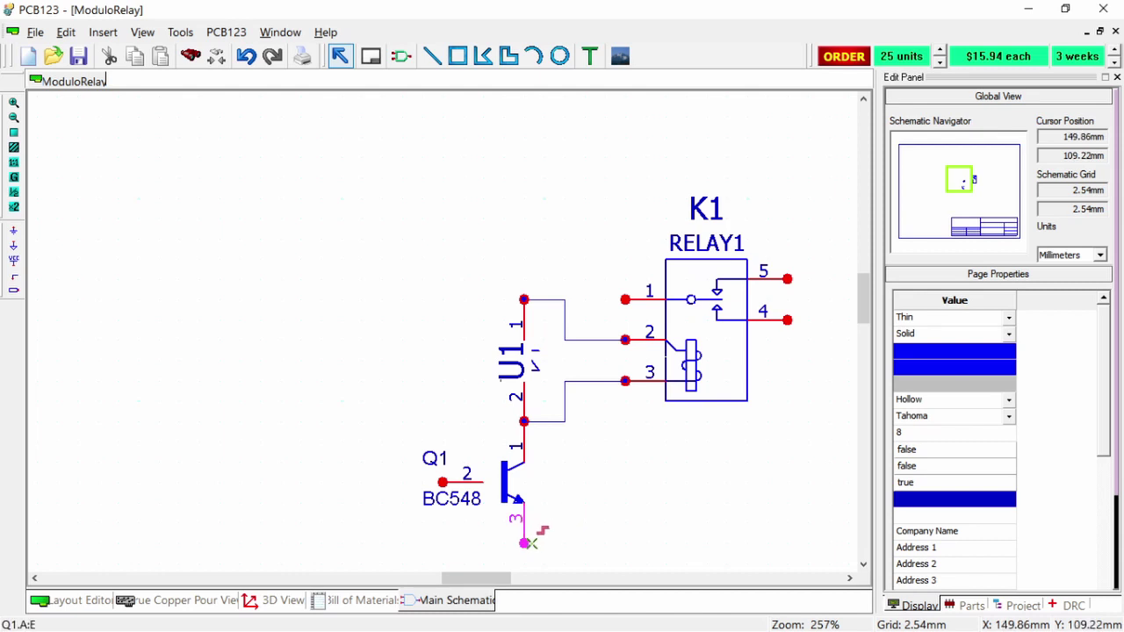
Attach an AGND ground port to pin 3 of transistor Q1.
{"action": "left_click", "coordinate": [13, 231]}
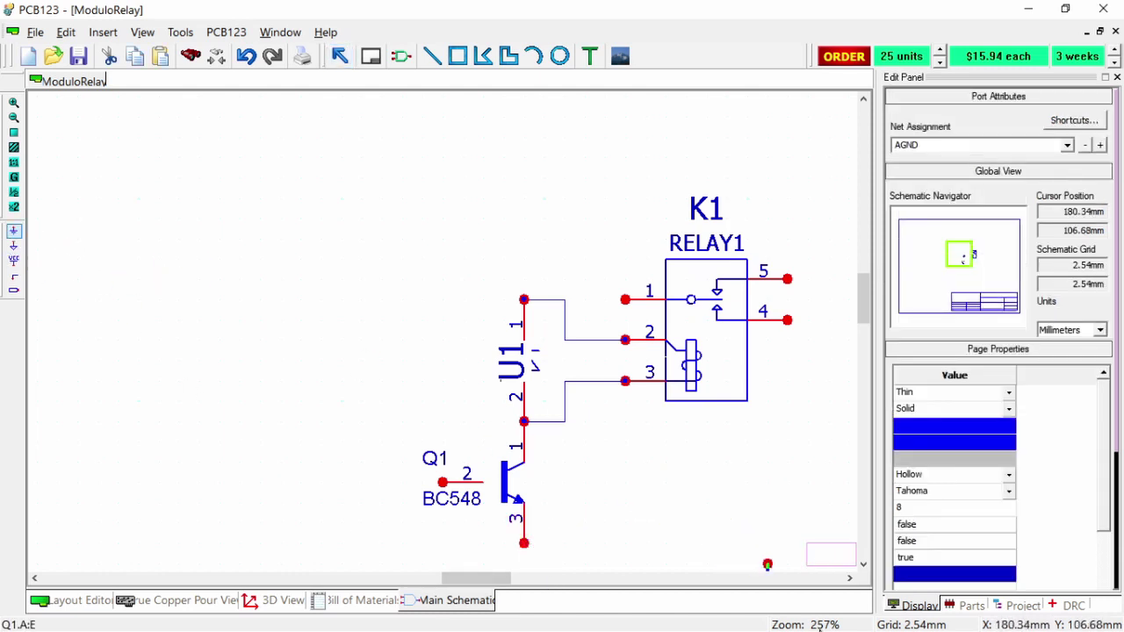
{"action": "left_click", "coordinate": [522, 546]}
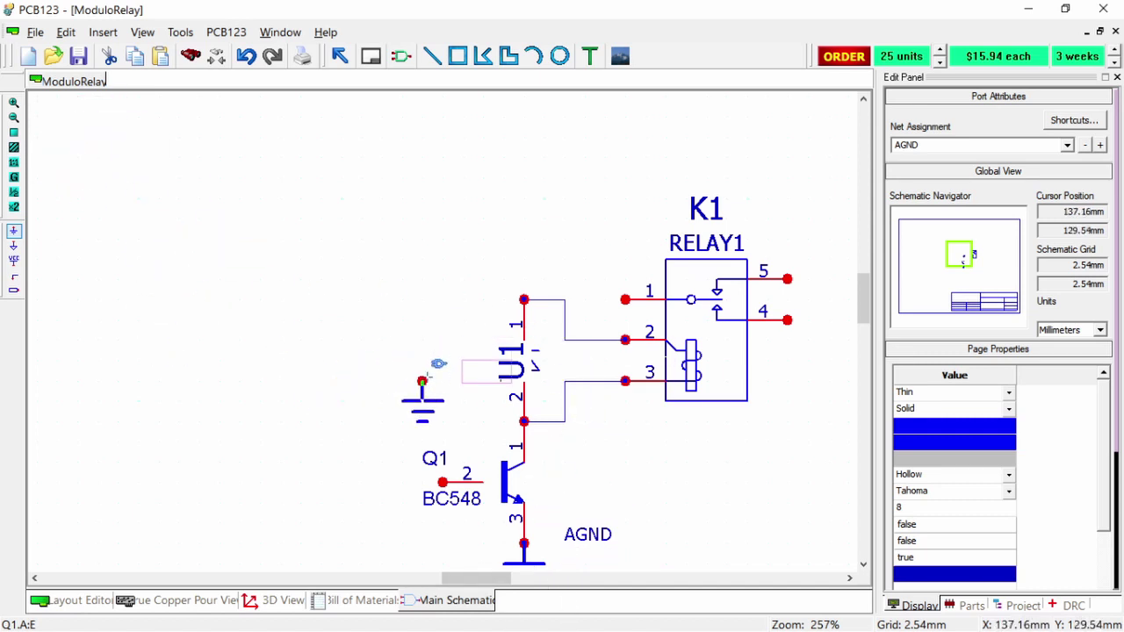
{"action": "key", "text": "Escape"}
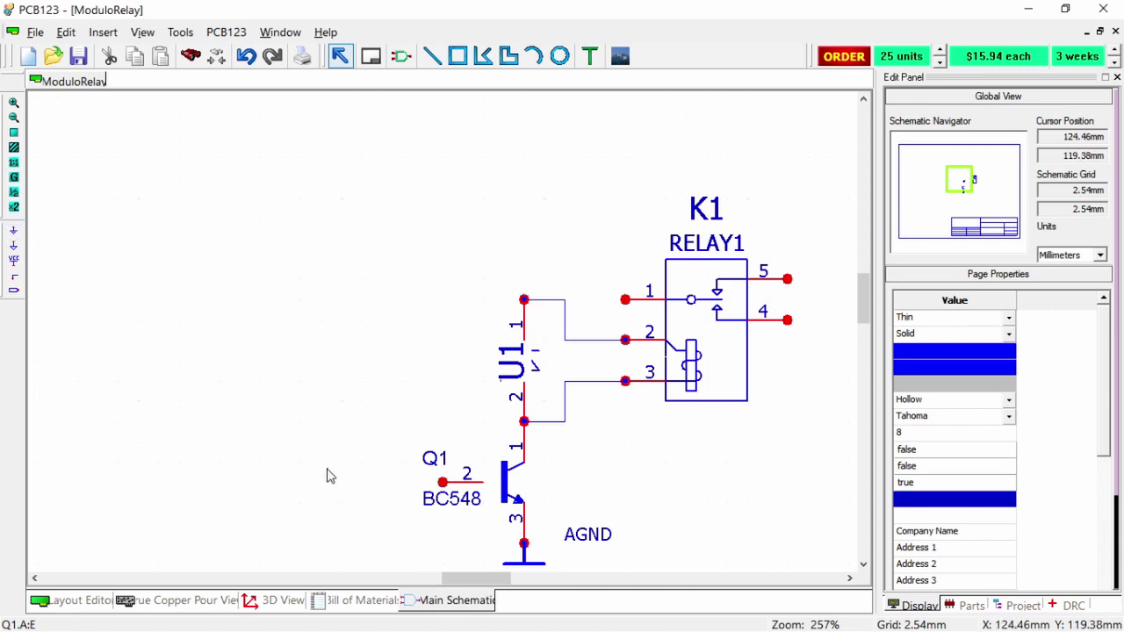
{"action": "scroll", "coordinate": [479, 359], "scroll_direction": "down", "scroll_amount": 1}
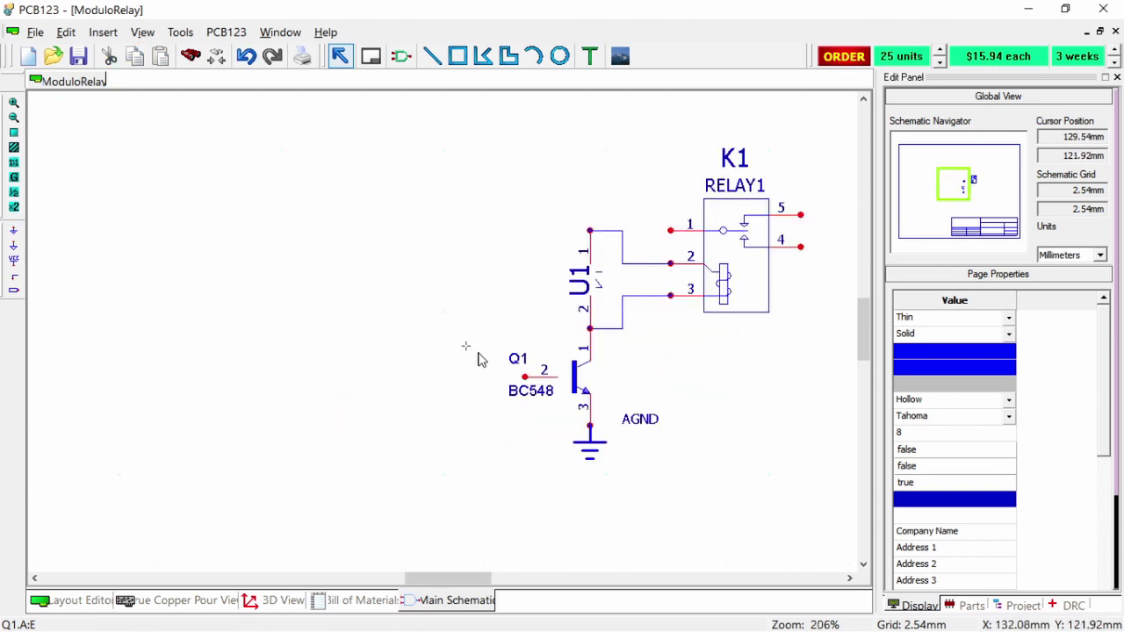
{"action": "scroll", "coordinate": [466, 355], "scroll_direction": "up", "scroll_amount": 2}
{"action": "middle_click_drag", "start_coordinate": [507, 277], "coordinate": [466, 366]}
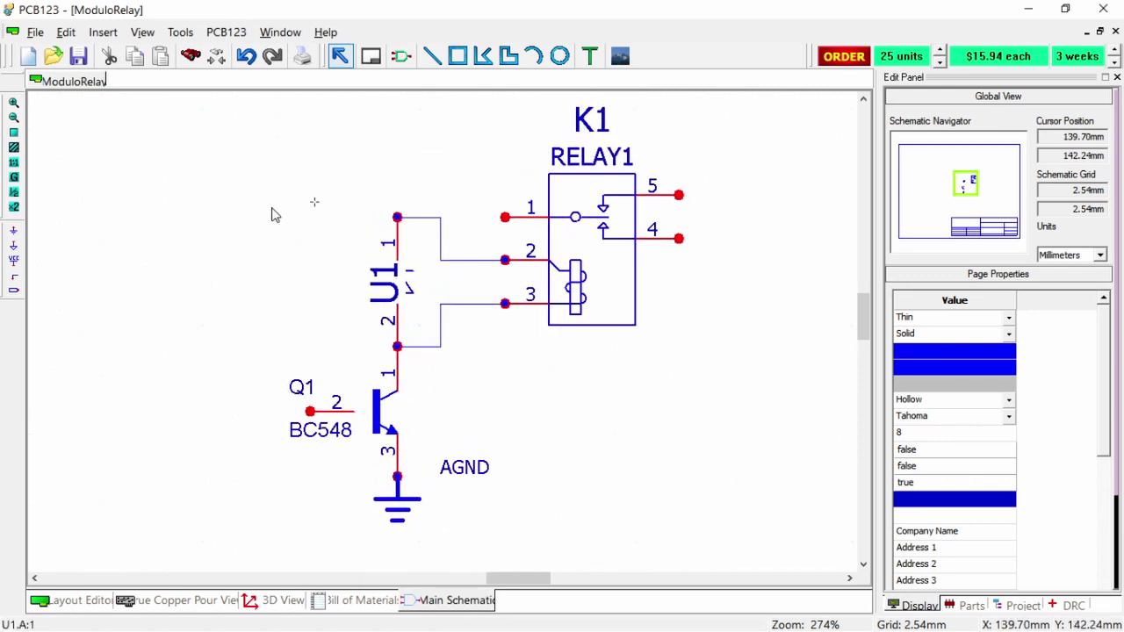
{"action": "left_click", "coordinate": [13, 233]}
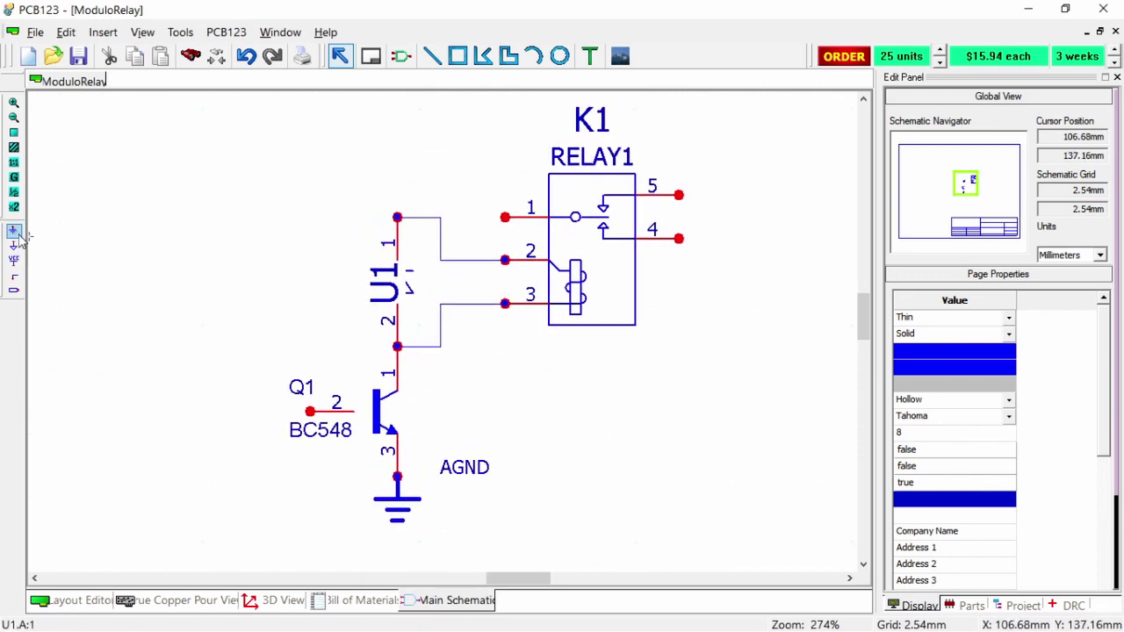
{"action": "key", "text": "Escape"}
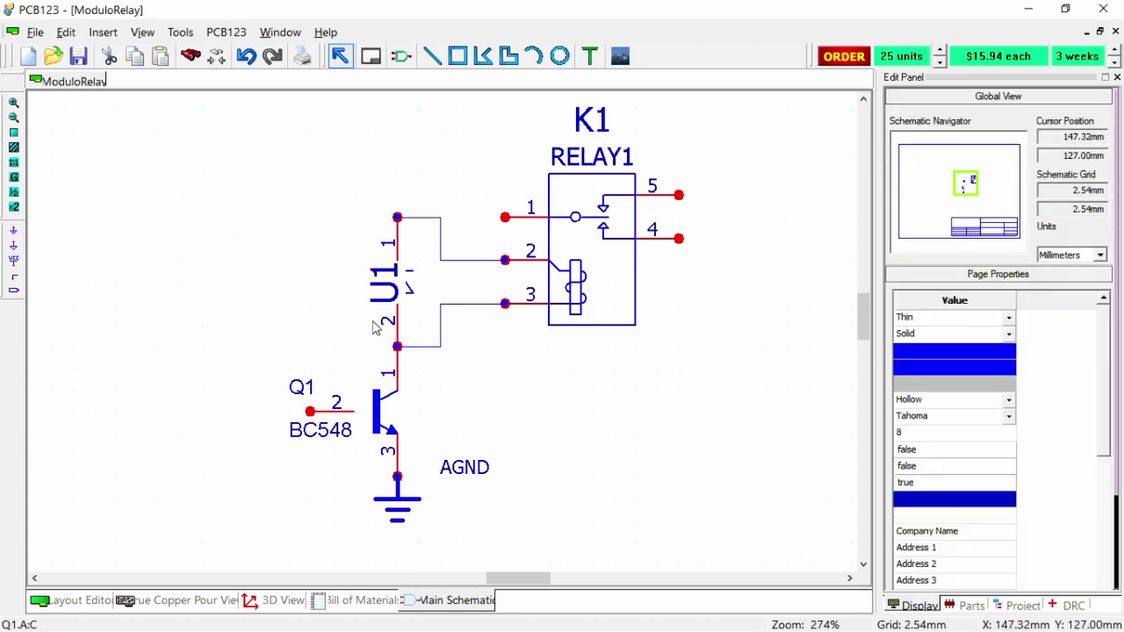
Move the U1 label clear of the diode symbol and change the diode's reference designator to D1.
{"action": "mouse_move", "coordinate": [384, 283]}
{"action": "left_mouse_down"}
{"action": "mouse_move", "coordinate": [295, 260]}
{"action": "mouse_move", "coordinate": [405, 305]}
{"action": "mouse_move", "coordinate": [338, 307]}
{"action": "mouse_move", "coordinate": [387, 303]}
{"action": "left_mouse_up"}
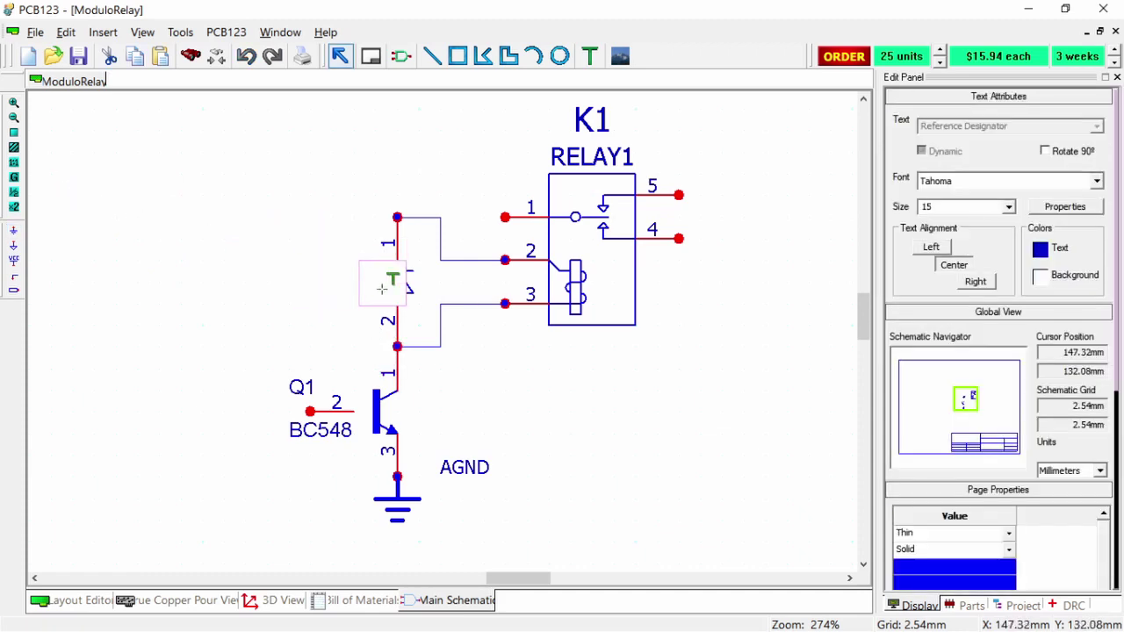
{"action": "double_click", "coordinate": [387, 303]}
{"action": "scroll", "coordinate": [597, 382], "scroll_direction": "down", "scroll_amount": 2}
{"action": "left_click", "coordinate": [585, 371]}
{"action": "key", "text": "BackSpace"}
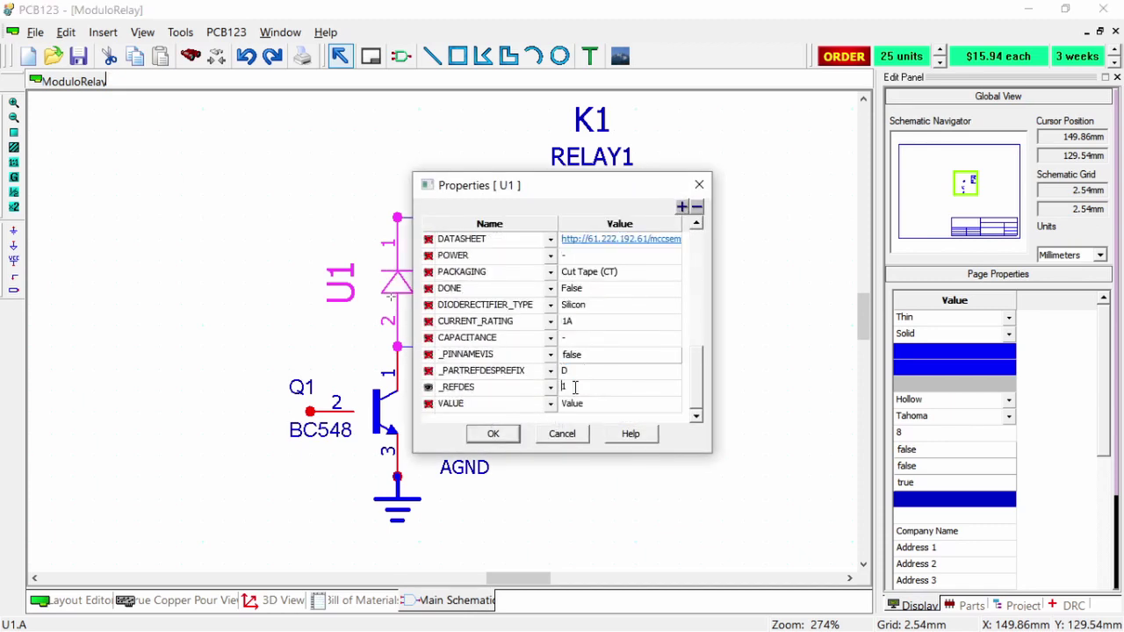
{"action": "left_click", "coordinate": [505, 434]}
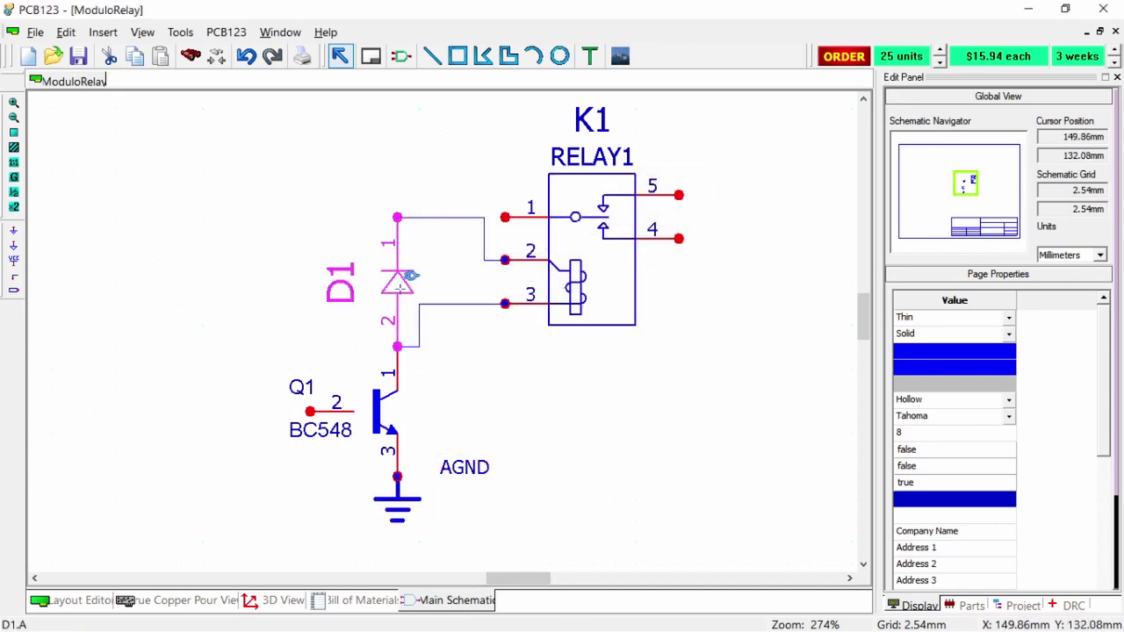
{"action": "left_click_drag", "start_coordinate": [413, 282], "coordinate": [410, 276]}
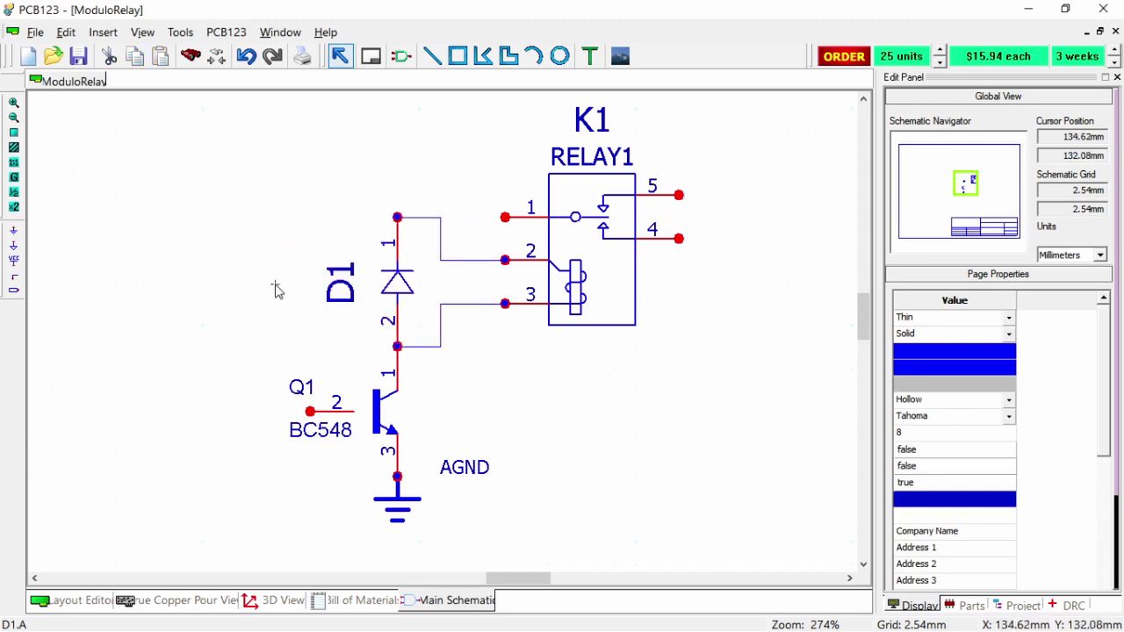
{"action": "scroll", "coordinate": [317, 281], "scroll_direction": "right", "scroll_amount": 3}
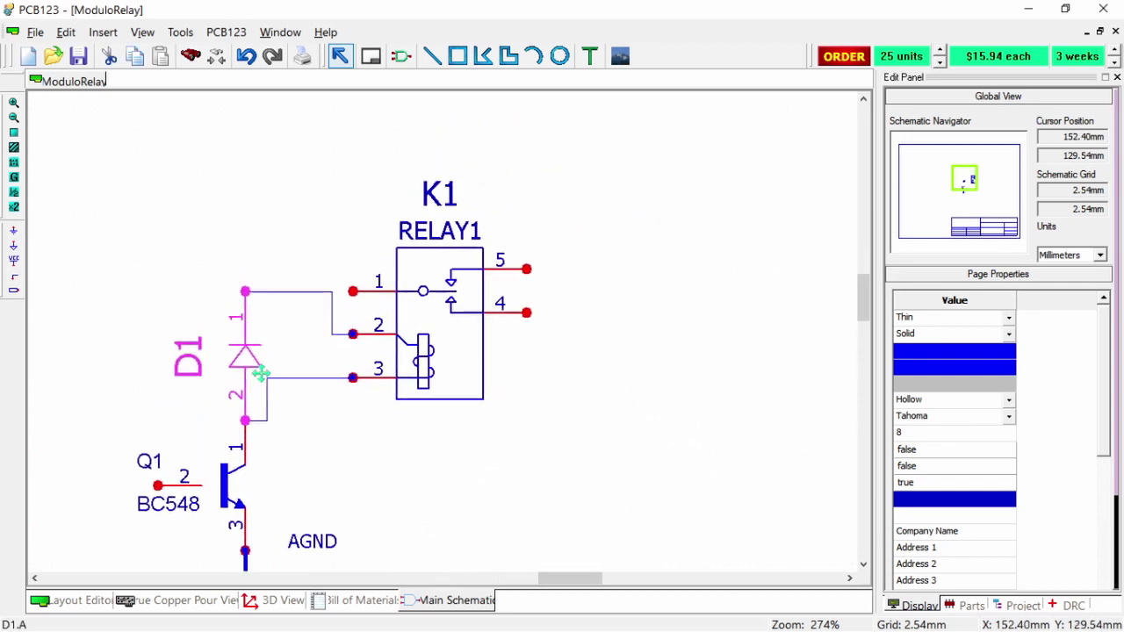
{"action": "middle_click_drag", "start_coordinate": [324, 295], "coordinate": [332, 349]}
{"action": "middle_click_drag", "start_coordinate": [552, 331], "coordinate": [535, 293]}
{"action": "scroll", "coordinate": [524, 316], "scroll_direction": "down", "scroll_amount": 1}
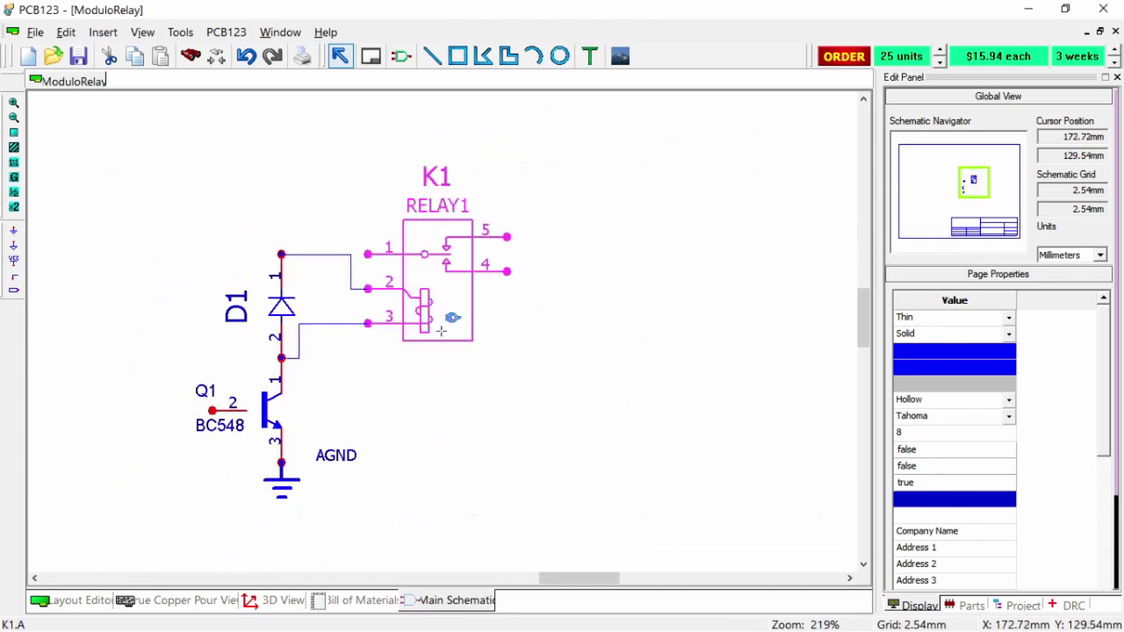
{"action": "scroll", "coordinate": [444, 337], "scroll_direction": "down", "scroll_amount": 2}
{"action": "scroll", "coordinate": [442, 336], "scroll_direction": "up", "scroll_amount": 4}
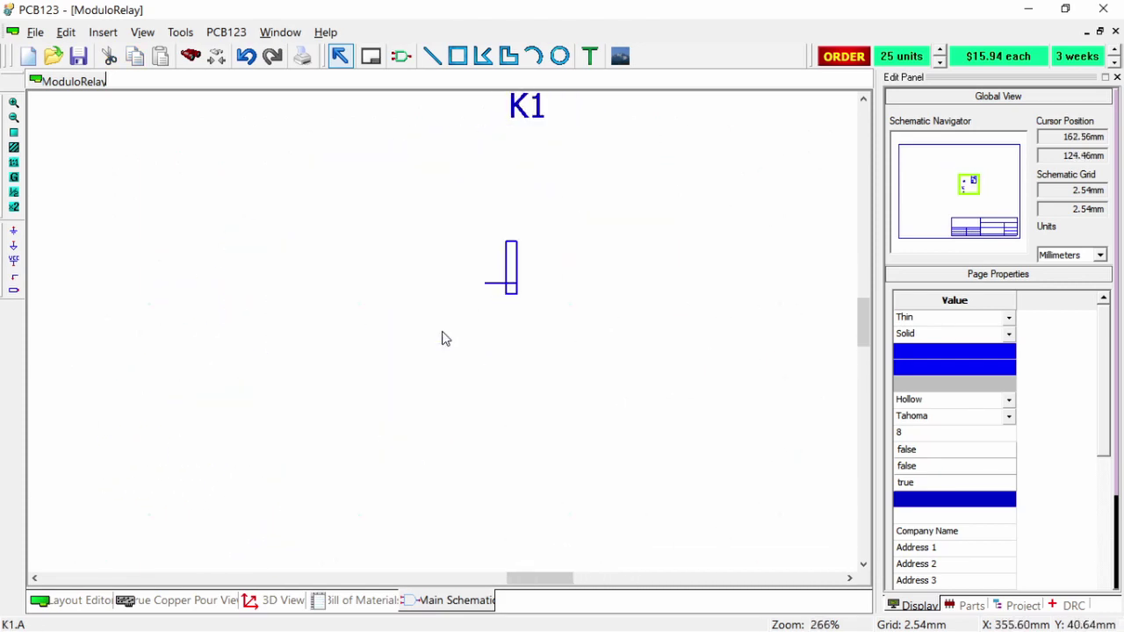
{"action": "scroll", "coordinate": [444, 329], "scroll_direction": "down", "scroll_amount": 2}
{"action": "scroll", "coordinate": [444, 327], "scroll_direction": "up", "scroll_amount": 1}
{"action": "scroll", "coordinate": [443, 336], "scroll_direction": "down", "scroll_amount": 2}
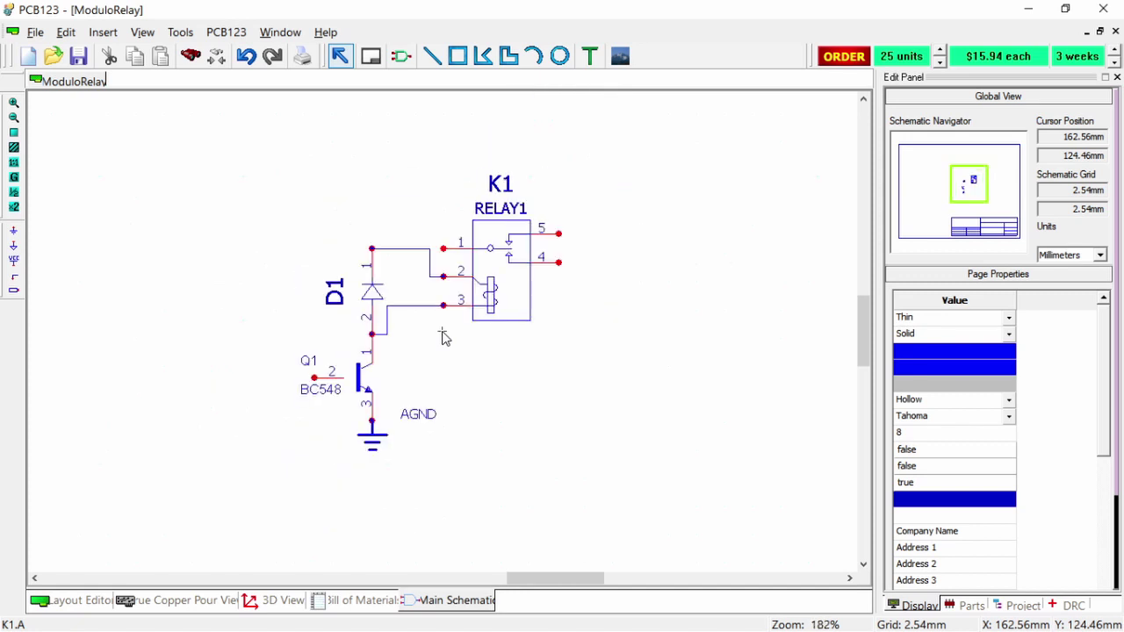
{"action": "scroll", "coordinate": [438, 288], "scroll_direction": "down", "scroll_amount": 1}
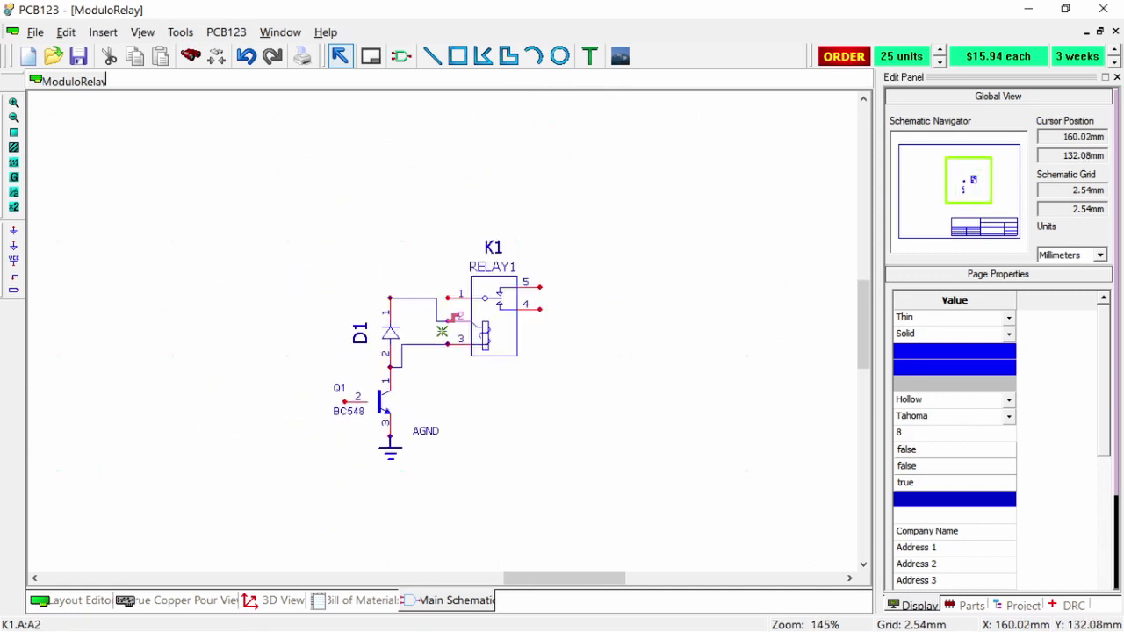
{"action": "scroll", "coordinate": [439, 299], "scroll_direction": "up", "scroll_amount": 2}
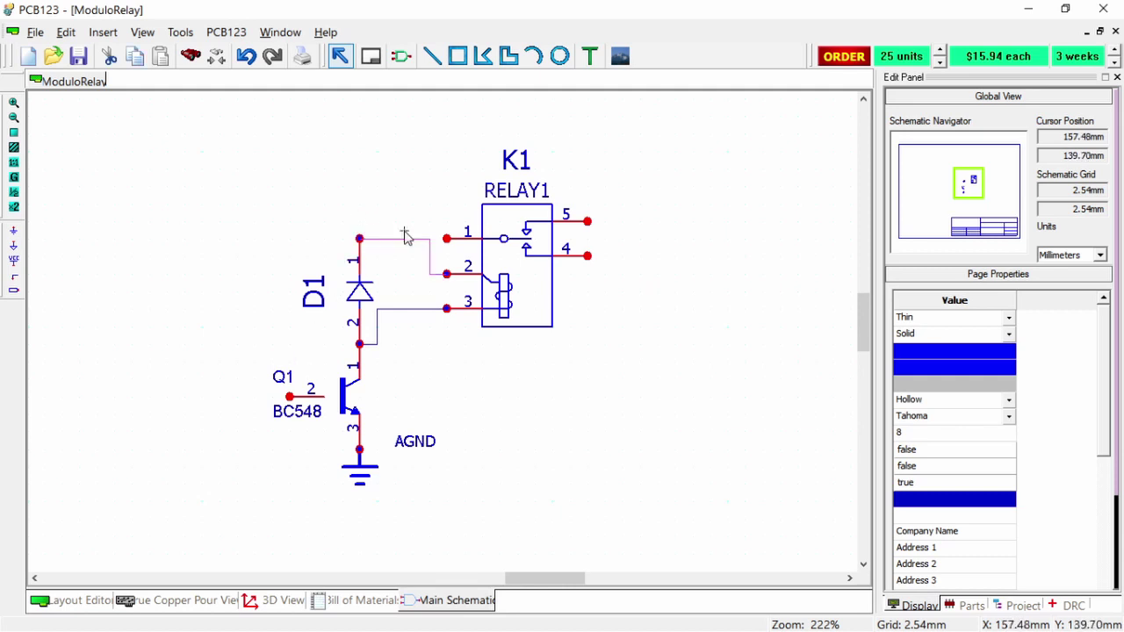
{"action": "scroll", "coordinate": [364, 318], "scroll_direction": "down", "scroll_amount": 1}
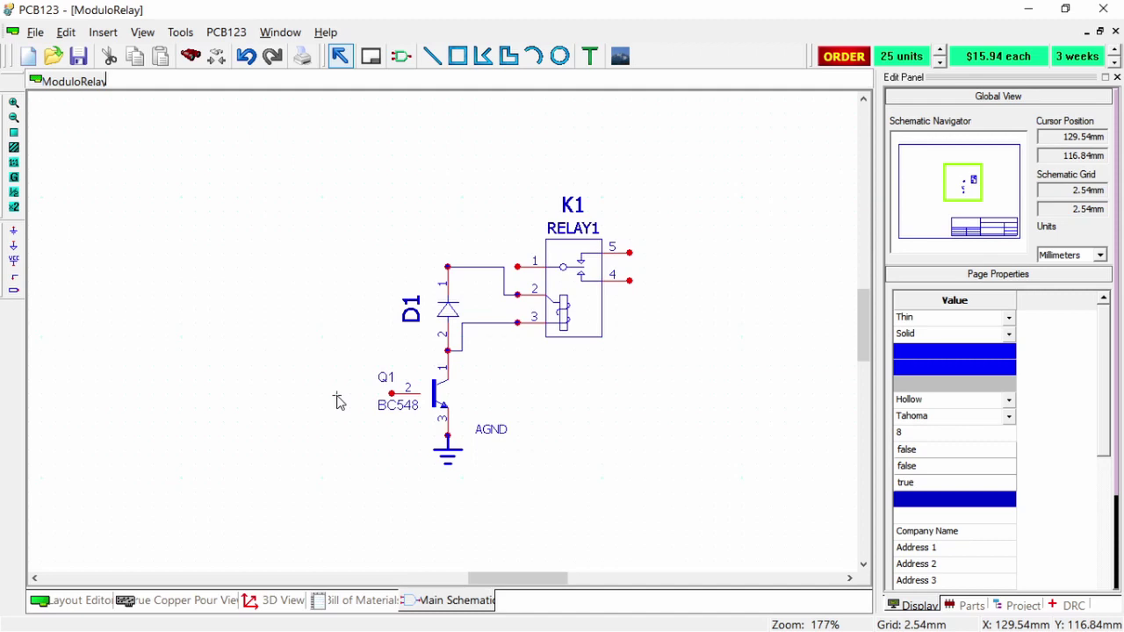
Start placing a part and browse the Resistors library folders, including Thick Film Chip > Vishay 1% > 1/4W and Thin Film Chip.
{"action": "left_click", "coordinate": [402, 55]}
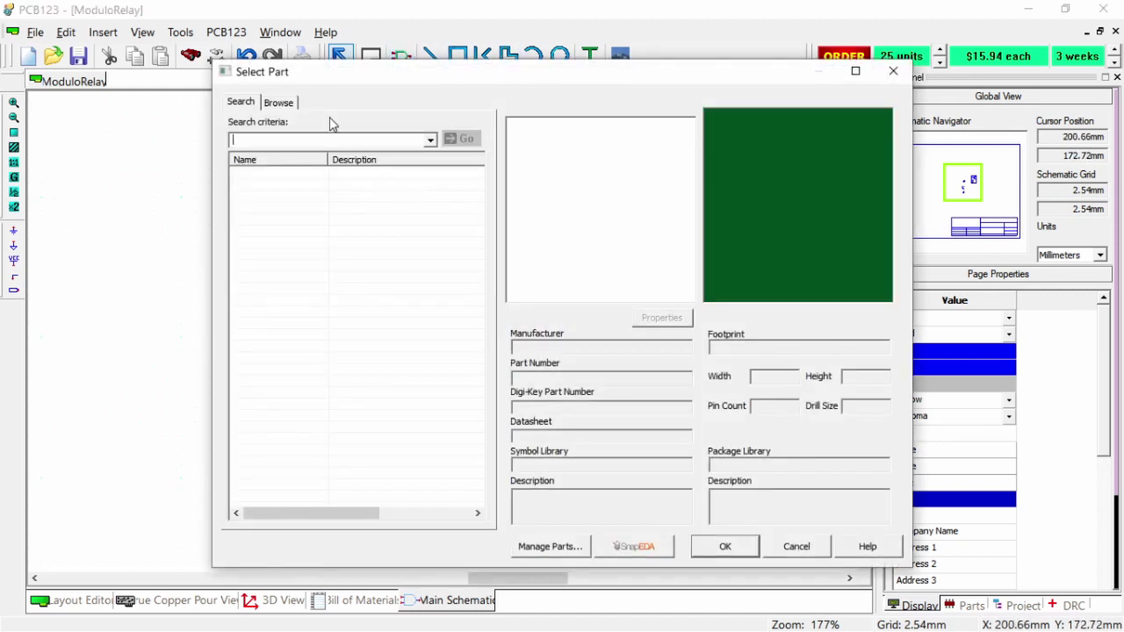
{"action": "left_click", "coordinate": [279, 102]}
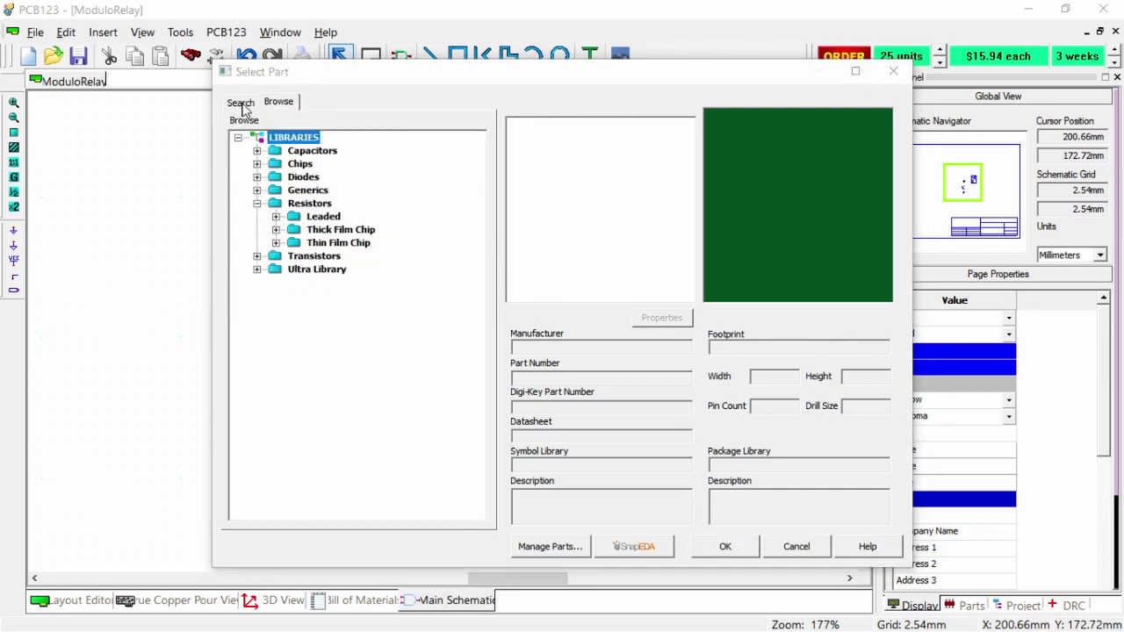
{"action": "left_click", "coordinate": [276, 230]}
{"action": "left_click", "coordinate": [295, 242]}
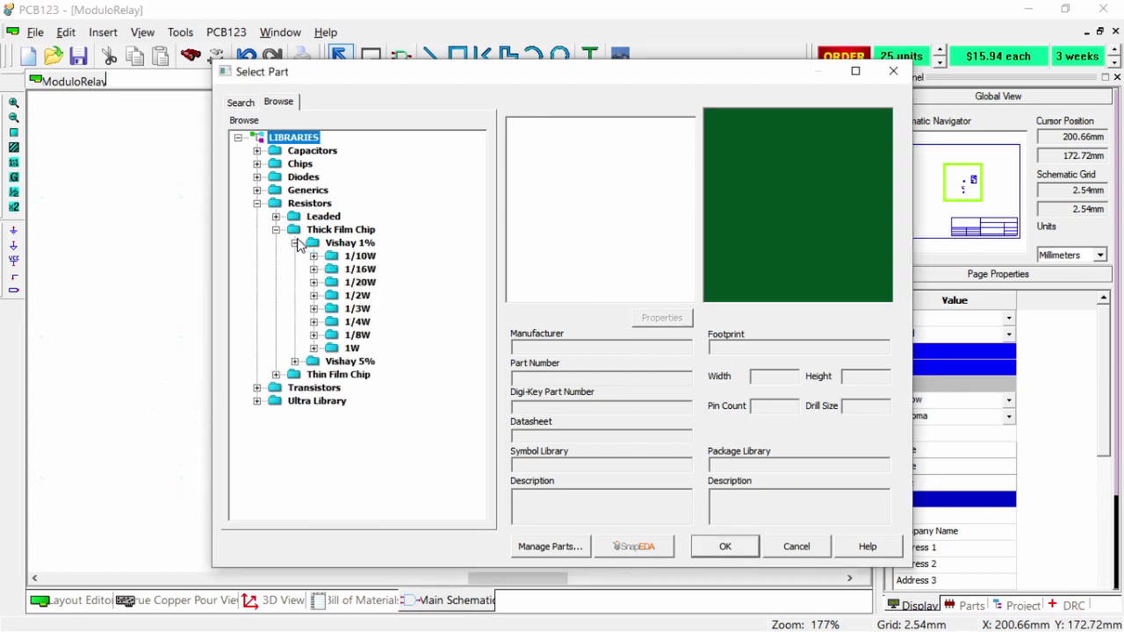
{"action": "left_click", "coordinate": [351, 321]}
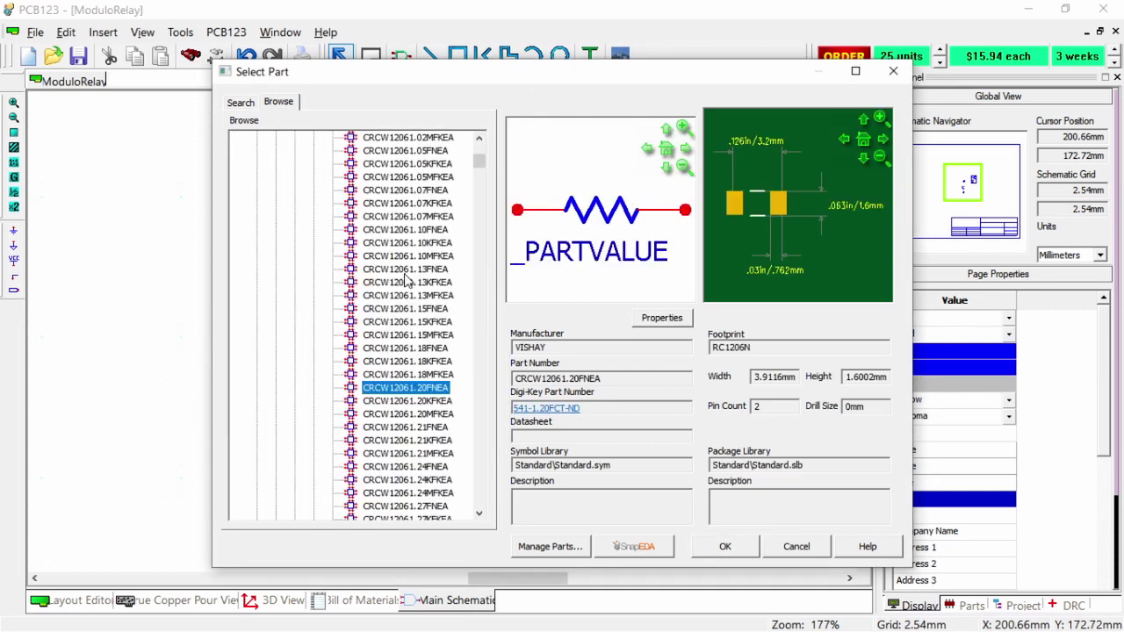
{"action": "key", "text": "Up"}
{"action": "key", "text": "Up"}
{"action": "key", "text": "Up"}
{"action": "key", "text": "Up"}
{"action": "key", "text": "Up"}
{"action": "key", "text": "Up"}
{"action": "key", "text": "Up"}
{"action": "key", "text": "Up"}
{"action": "key", "text": "Up"}
{"action": "key", "text": "Up"}
{"action": "key", "text": "Up"}
{"action": "key", "text": "Up"}
{"action": "key", "text": "Up"}
{"action": "key", "text": "Up"}
{"action": "key", "text": "Up"}
{"action": "key", "text": "Up"}
{"action": "key", "text": "Up"}
{"action": "key", "text": "Up"}
{"action": "key", "text": "Up"}
{"action": "key", "text": "Up"}
{"action": "key", "text": "Left"}
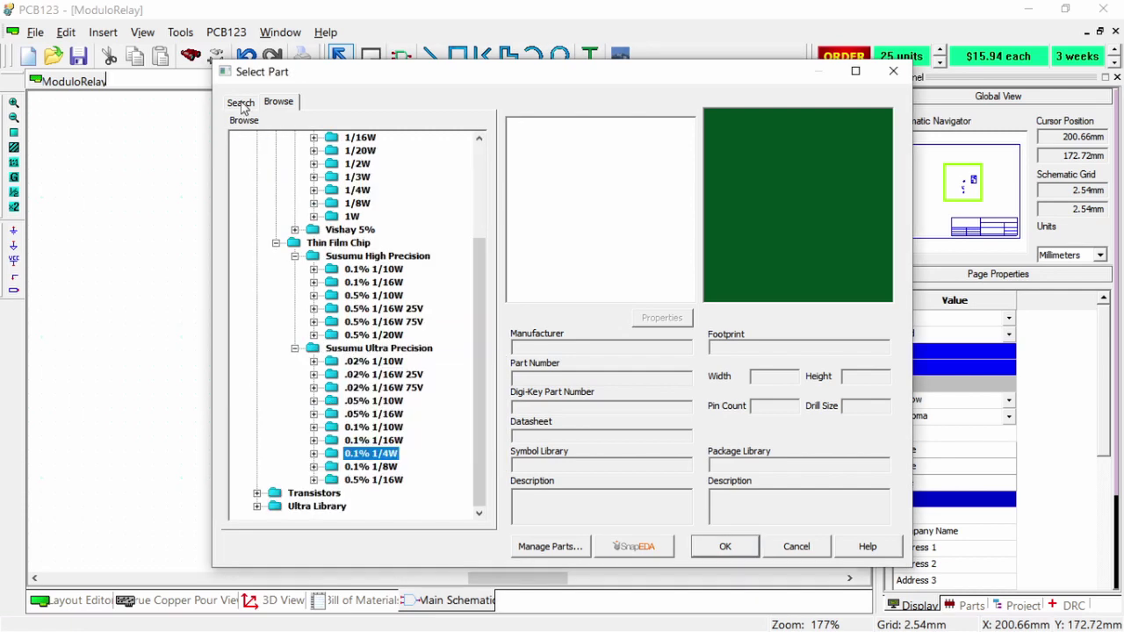
Search the parts for RES 1/4W and download the library files for the 100E CR-1/4W-B 5% resistor.
{"action": "left_click", "coordinate": [240, 101]}
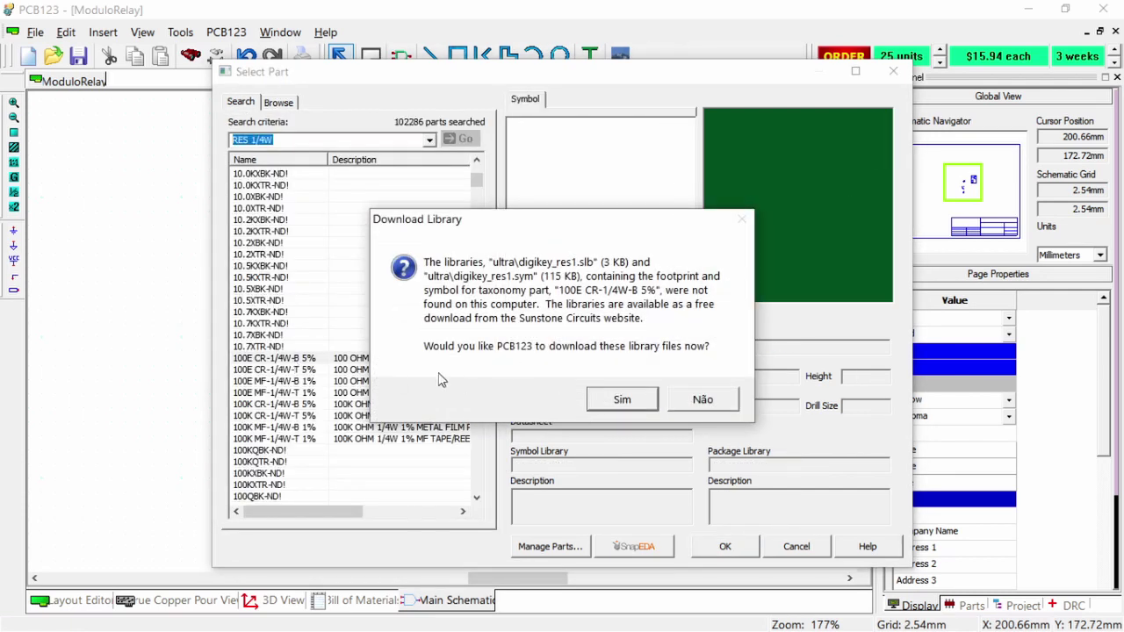
{"action": "left_click", "coordinate": [625, 400]}
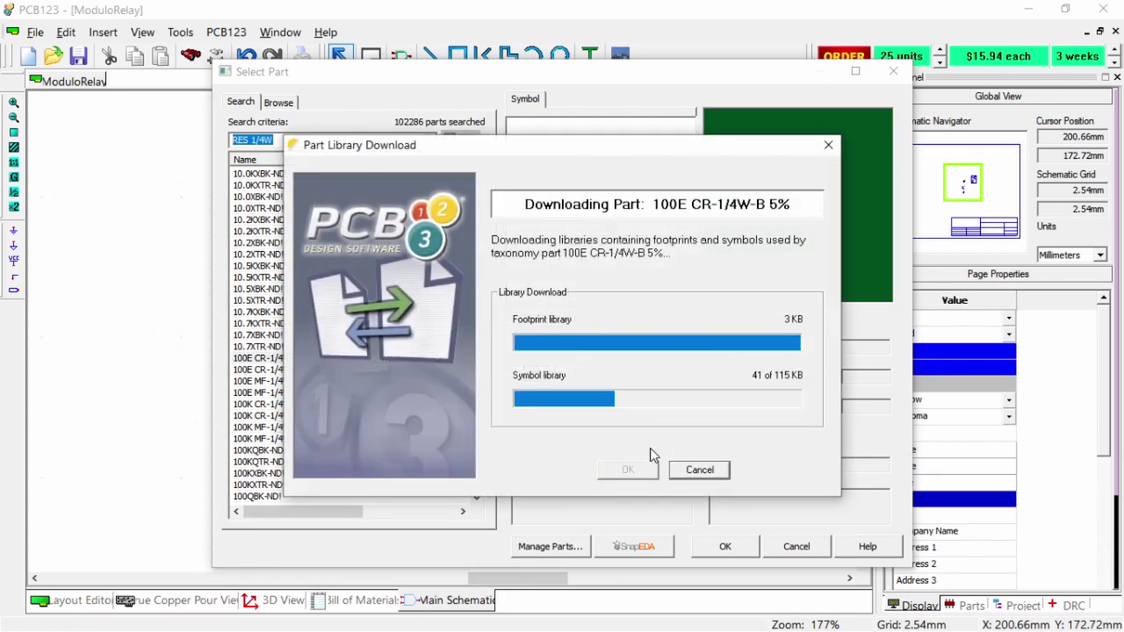
{"action": "left_click", "coordinate": [602, 363]}
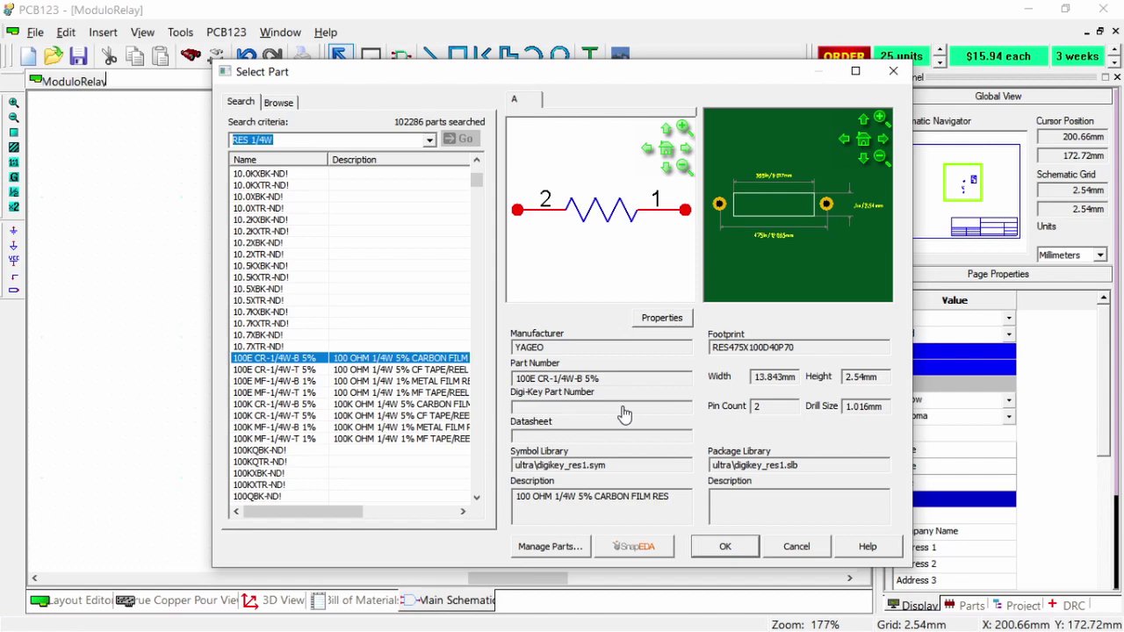
Choose a 1/4W resistor from the search results and place one horizontally to the left of Q1, in line with its pin 2.
{"action": "scroll", "coordinate": [394, 339], "scroll_direction": "down", "scroll_amount": 5}
{"action": "left_click", "coordinate": [395, 337]}
{"action": "left_click", "coordinate": [725, 546]}
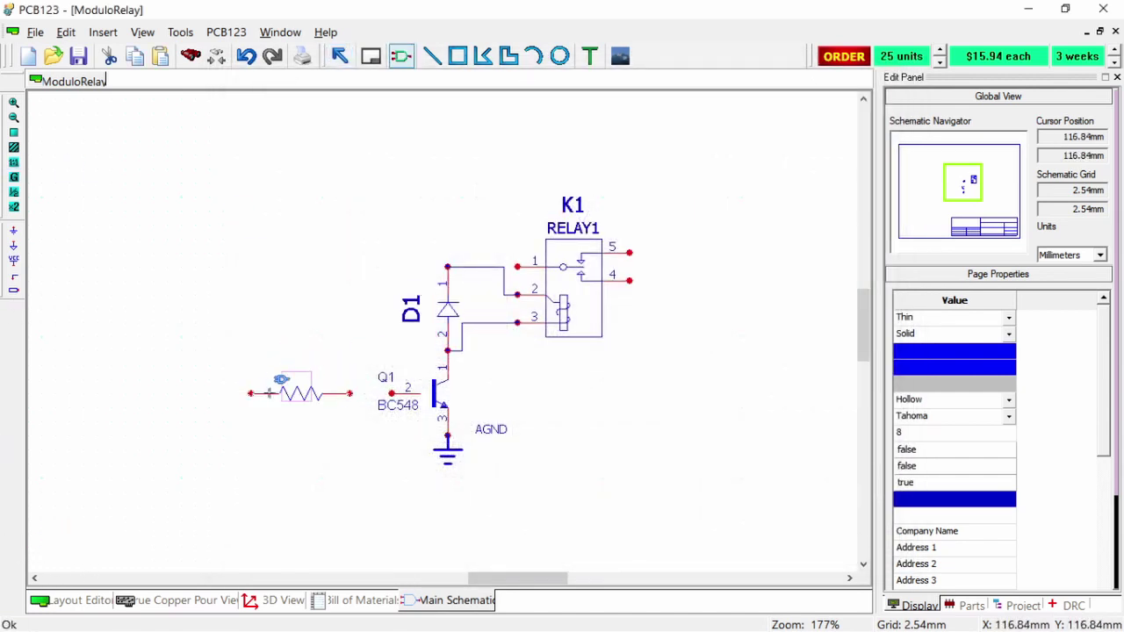
{"action": "left_click", "coordinate": [252, 394]}
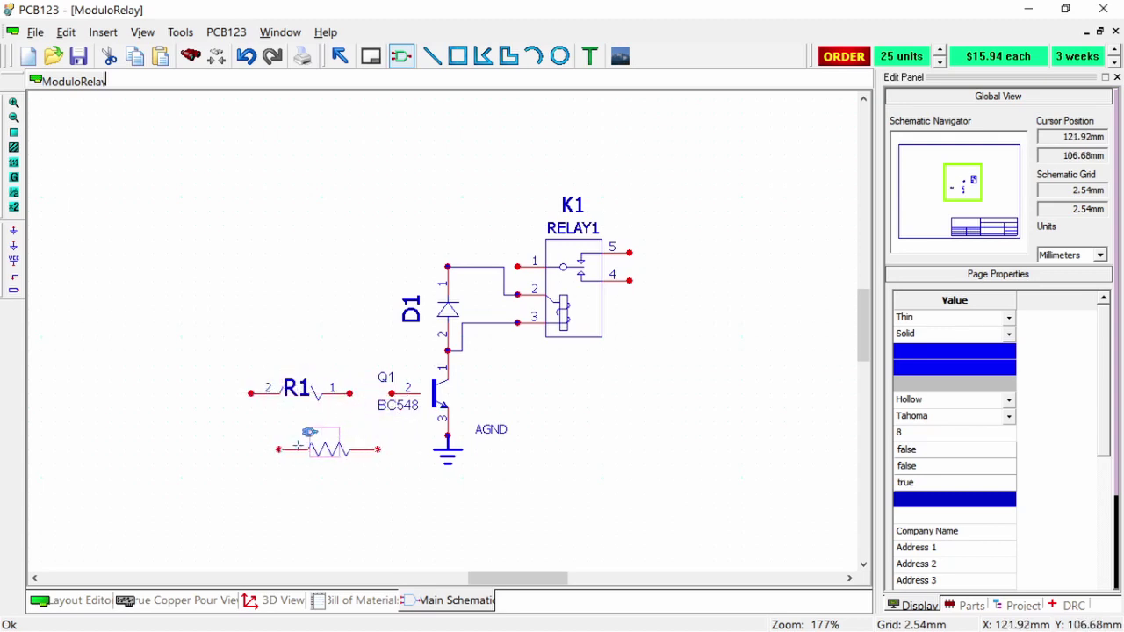
{"action": "key", "text": "Escape"}
{"action": "key", "text": "Escape"}
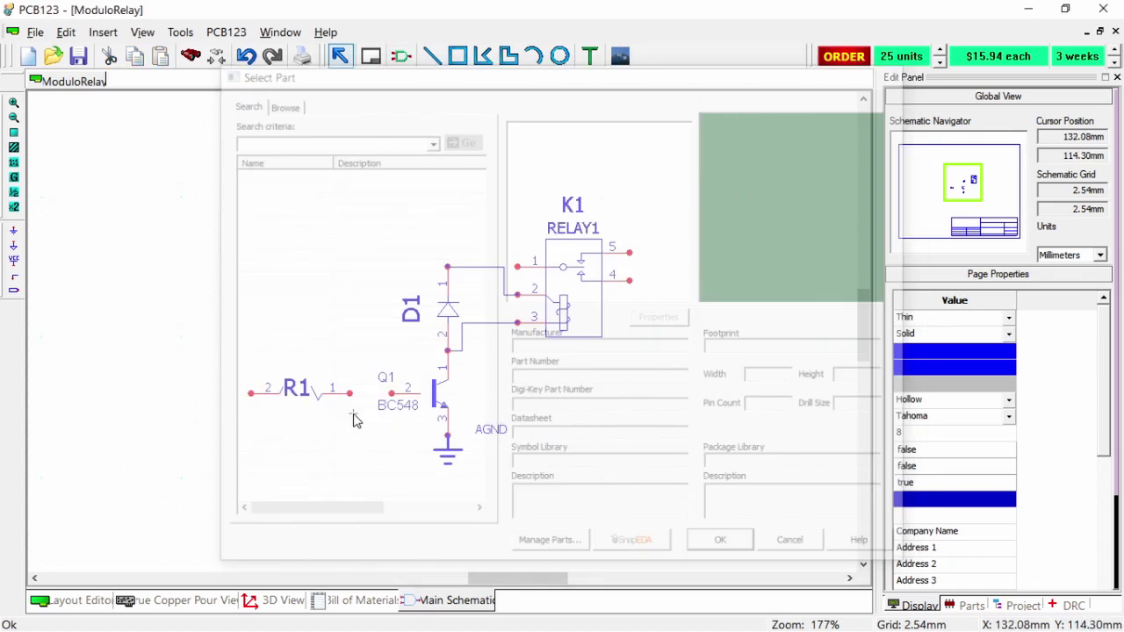
Wire pin 1 of resistor R1 to pin 2 of Q1 and move the R1 label above the resistor symbol.
{"action": "left_click_drag", "start_coordinate": [351, 393], "coordinate": [391, 392]}
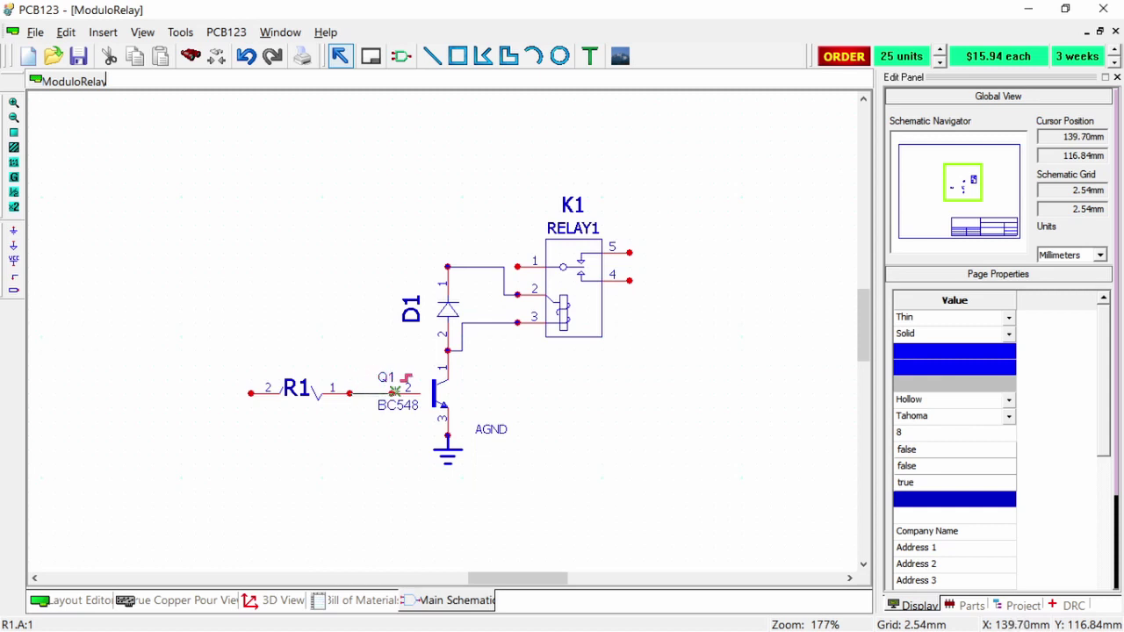
{"action": "left_click_drag", "start_coordinate": [309, 380], "coordinate": [307, 351]}
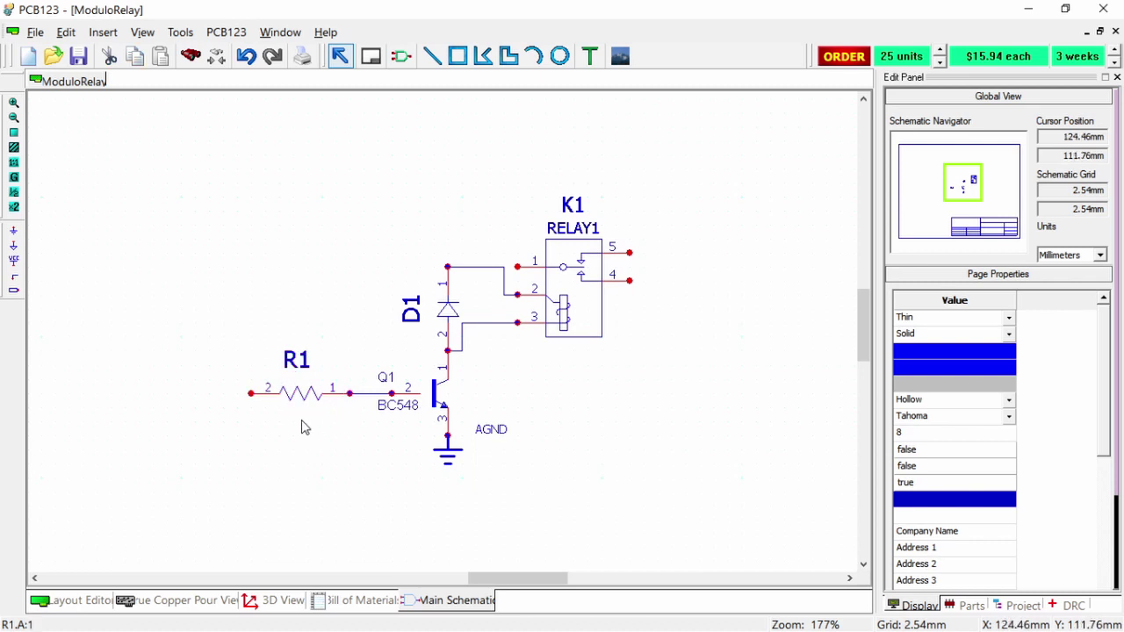
{"action": "left_click", "coordinate": [288, 397]}
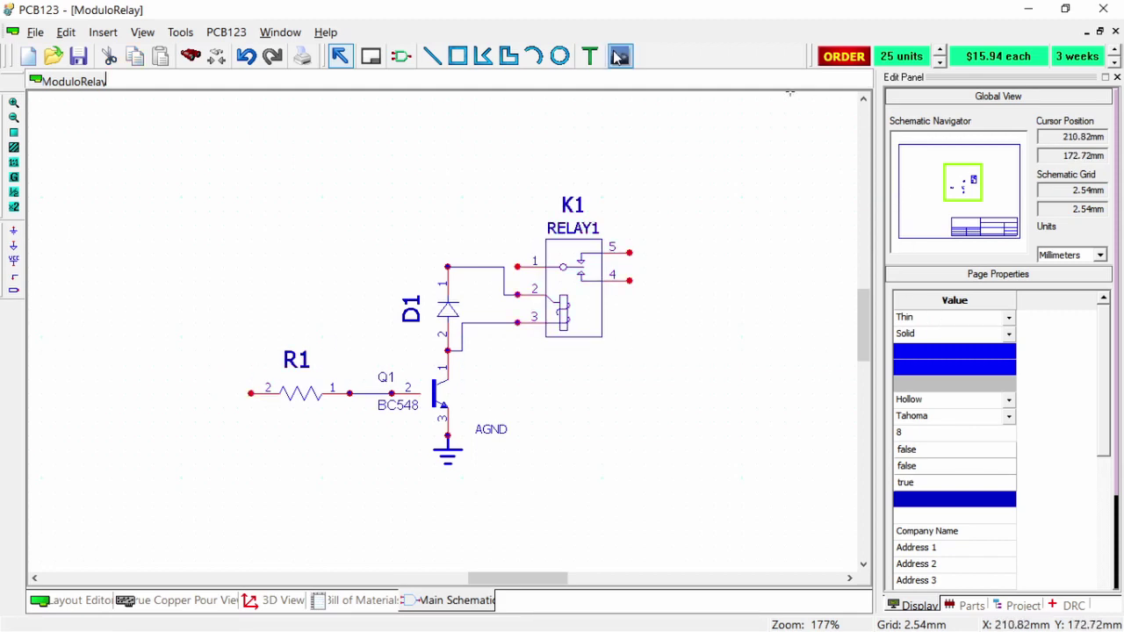
Search the parts for 817C, download the H11A817C optocoupler's library files and accept that part for placement.
{"action": "left_click", "coordinate": [402, 56]}
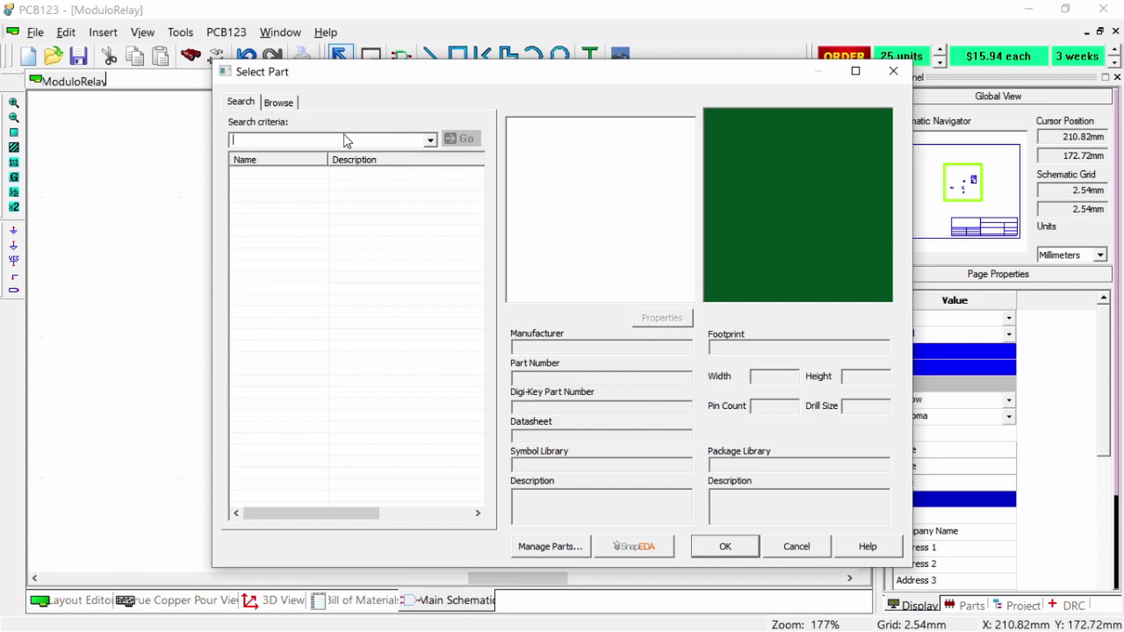
{"action": "type", "text": "817C"}
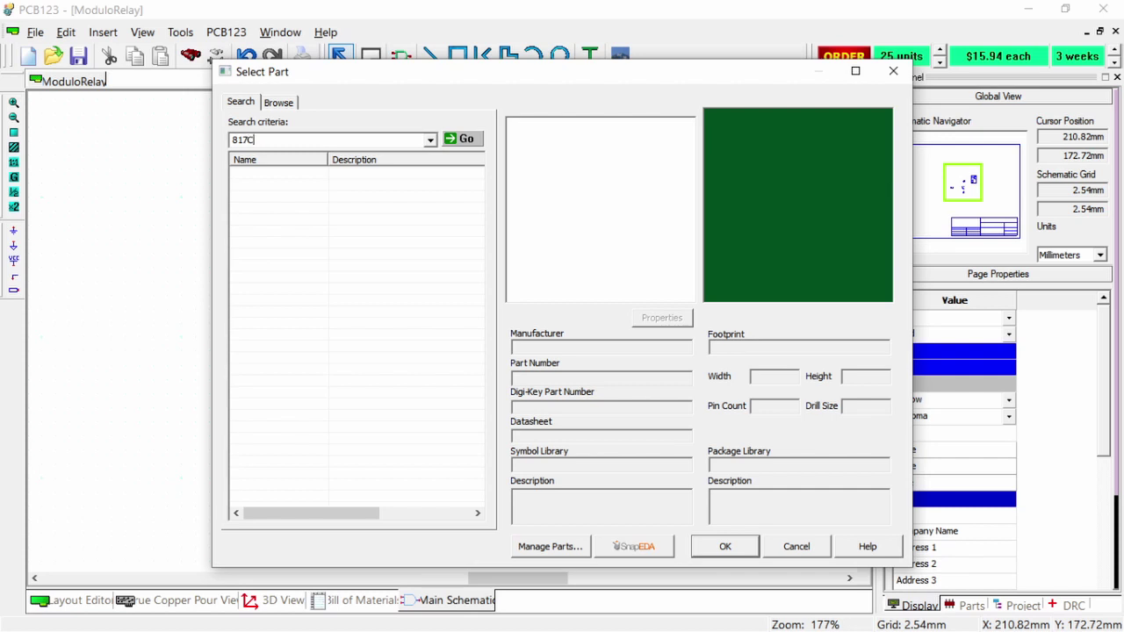
{"action": "key", "text": "Return"}
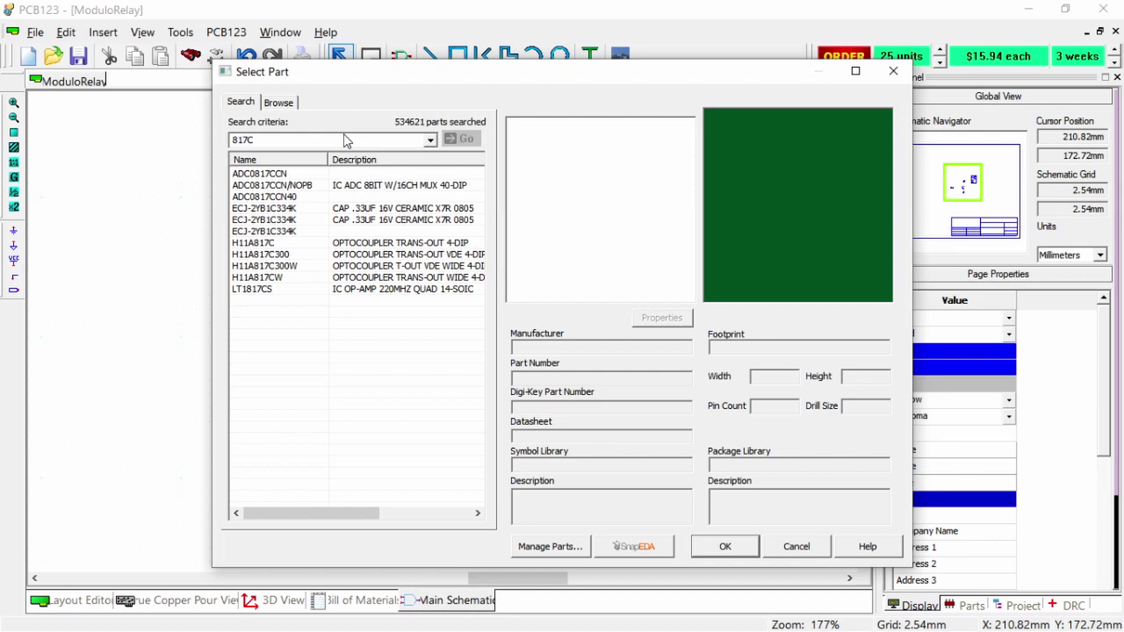
{"action": "left_click", "coordinate": [289, 243]}
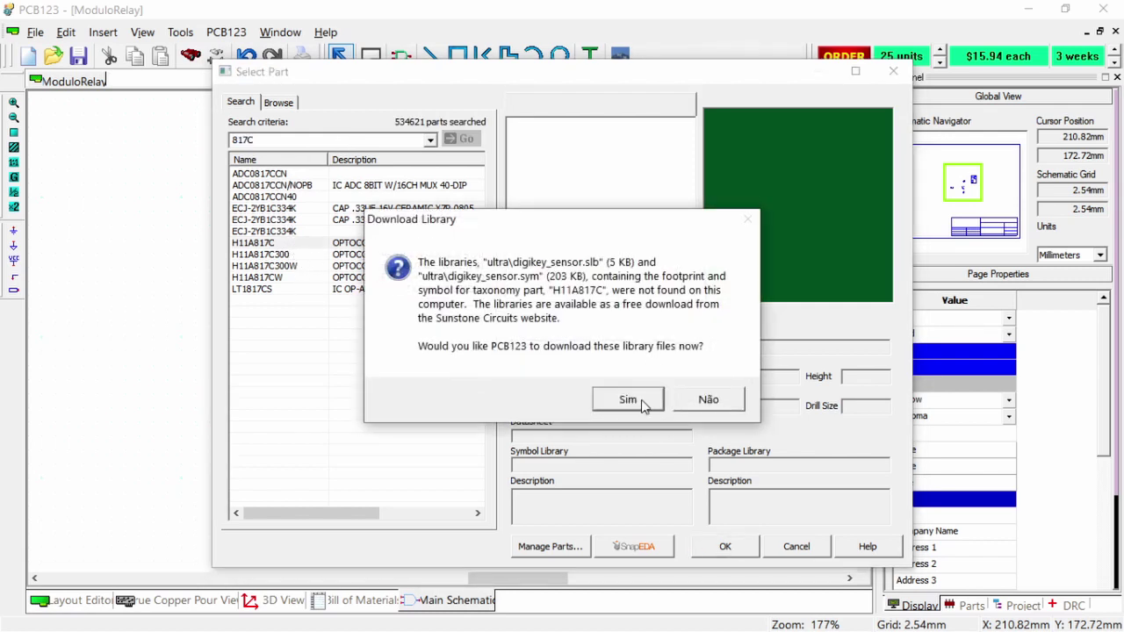
{"action": "left_click", "coordinate": [628, 401]}
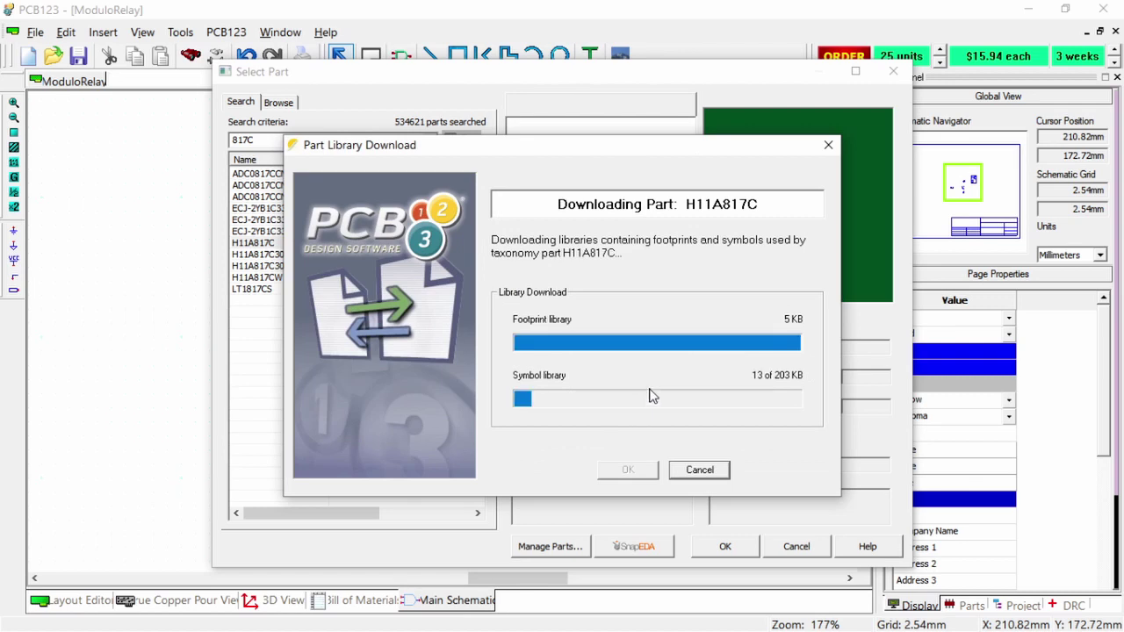
{"action": "left_click", "coordinate": [622, 363]}
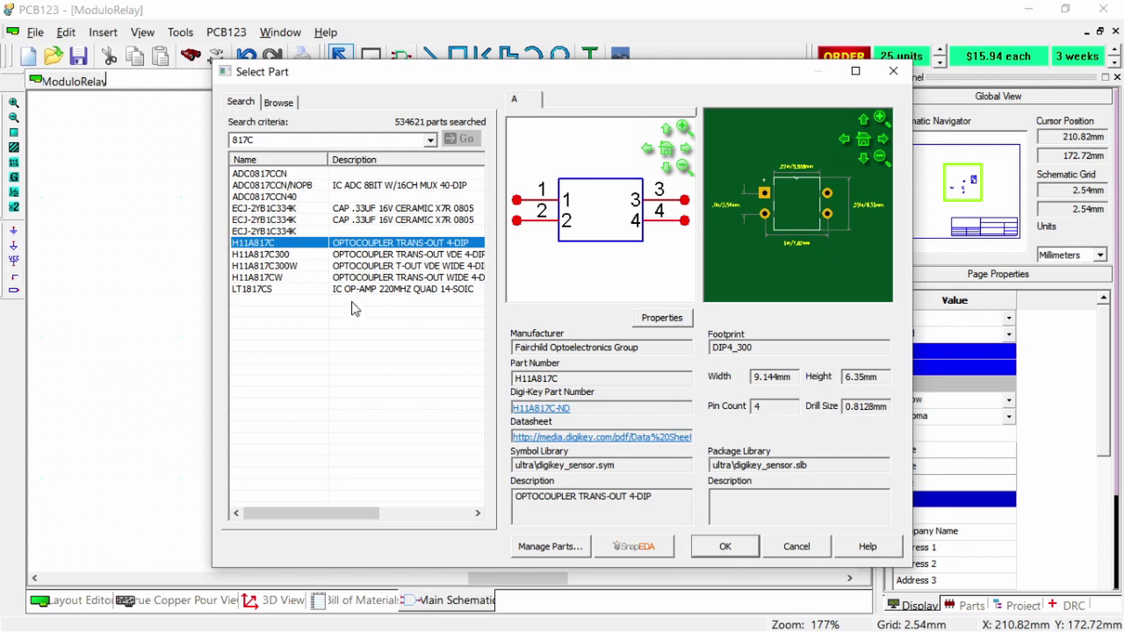
{"action": "left_click", "coordinate": [743, 555]}
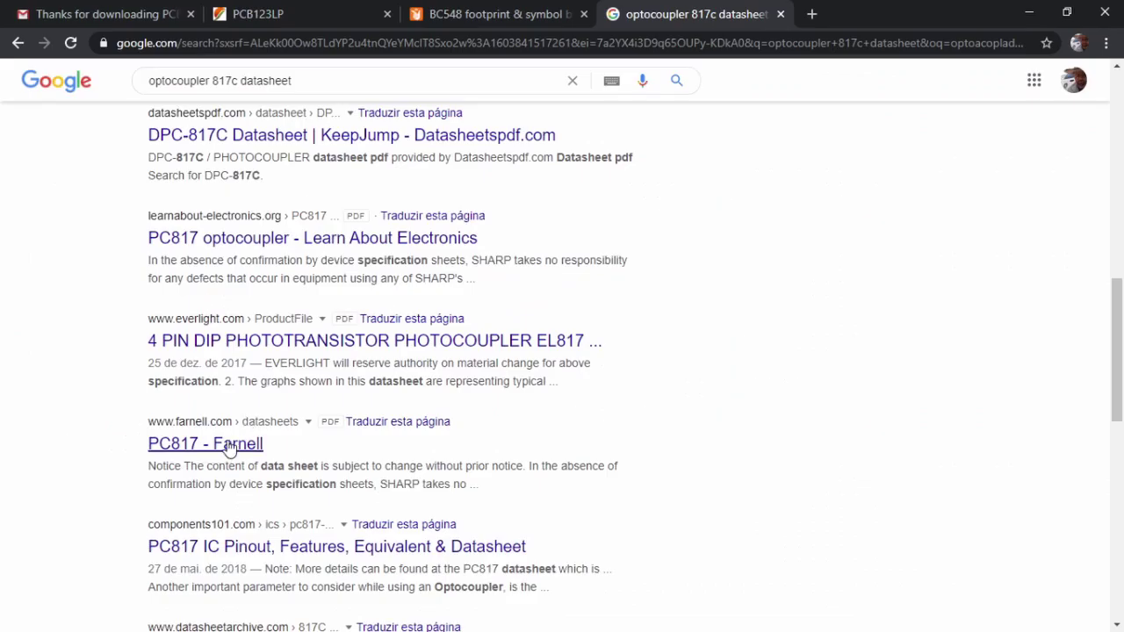
Open Farnell's PC817 datasheet in the browser and examine the internal connection diagram for the pin functions.
{"action": "left_click", "coordinate": [227, 447]}
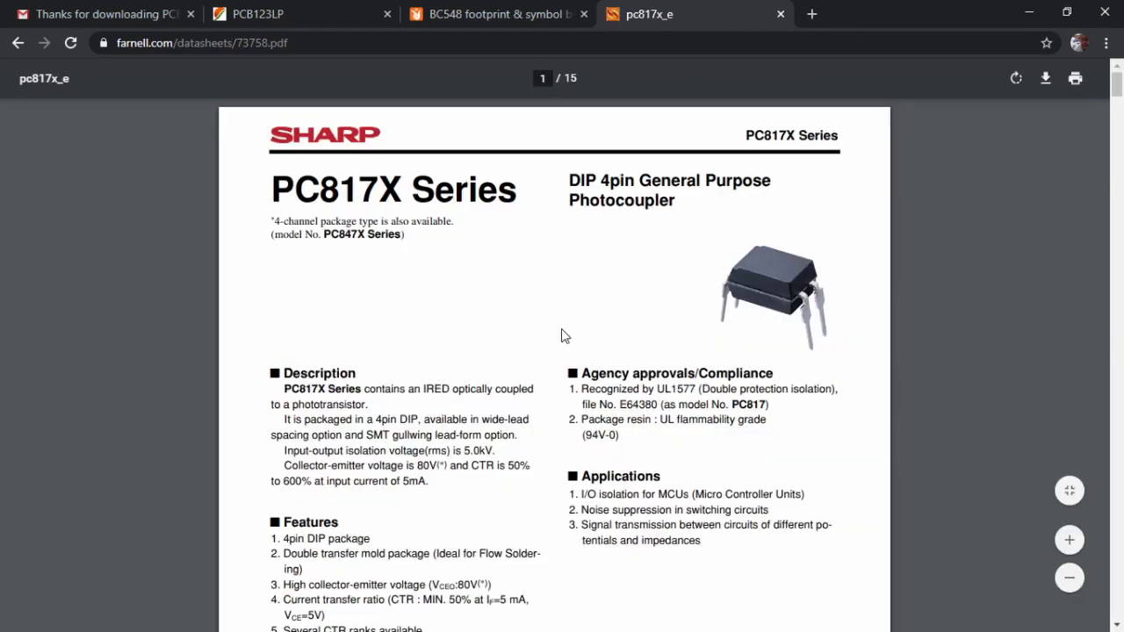
{"action": "scroll", "coordinate": [565, 337], "scroll_direction": "down", "scroll_amount": 8}
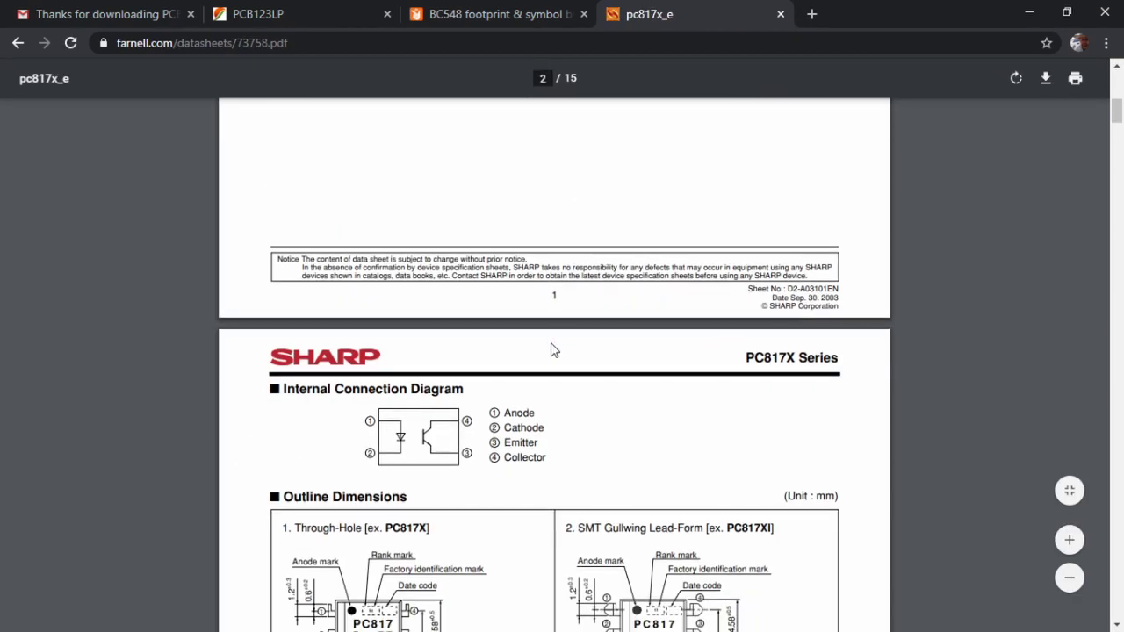
{"action": "scroll", "coordinate": [553, 350], "scroll_direction": "down", "scroll_amount": 2}
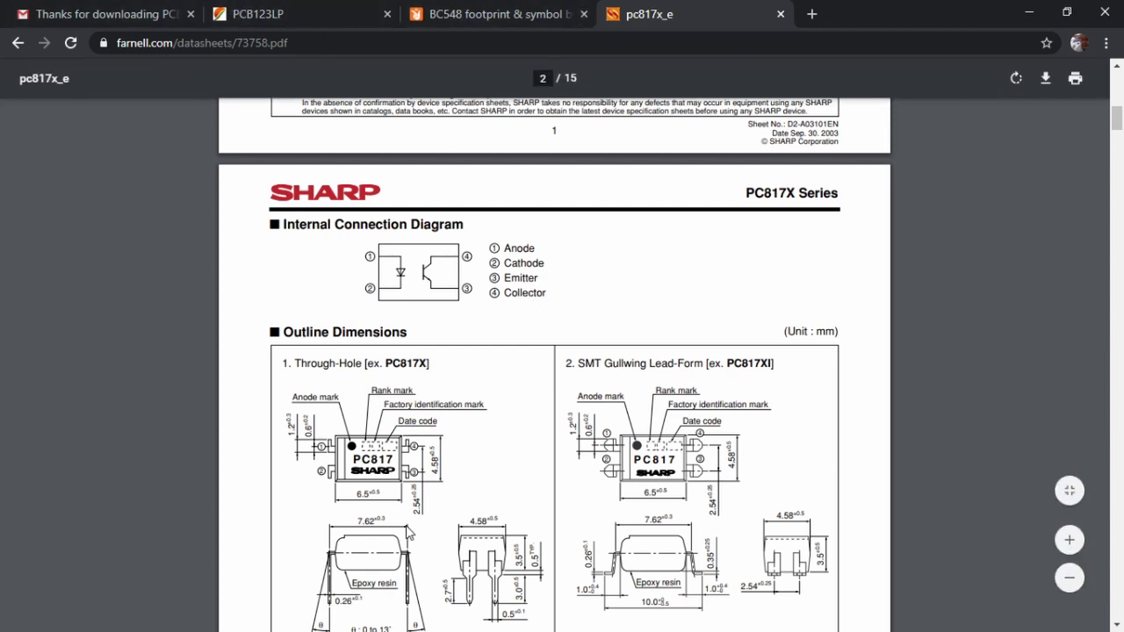
Switch back to PCB123 and move optocoupler U1 so its pin 3 meets pin 2 of resistor R1.
{"action": "key", "text": "alt+Tab"}
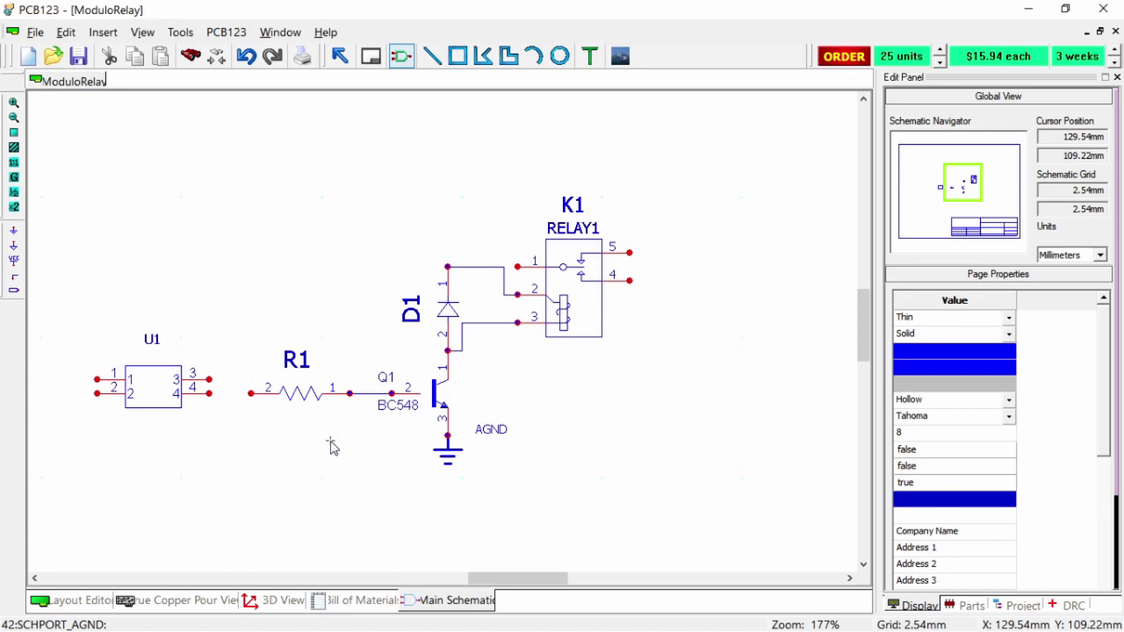
{"action": "left_click", "coordinate": [169, 385]}
{"action": "left_click_drag", "start_coordinate": [169, 384], "coordinate": [252, 390]}
{"action": "left_click_drag", "start_coordinate": [141, 410], "coordinate": [183, 410]}
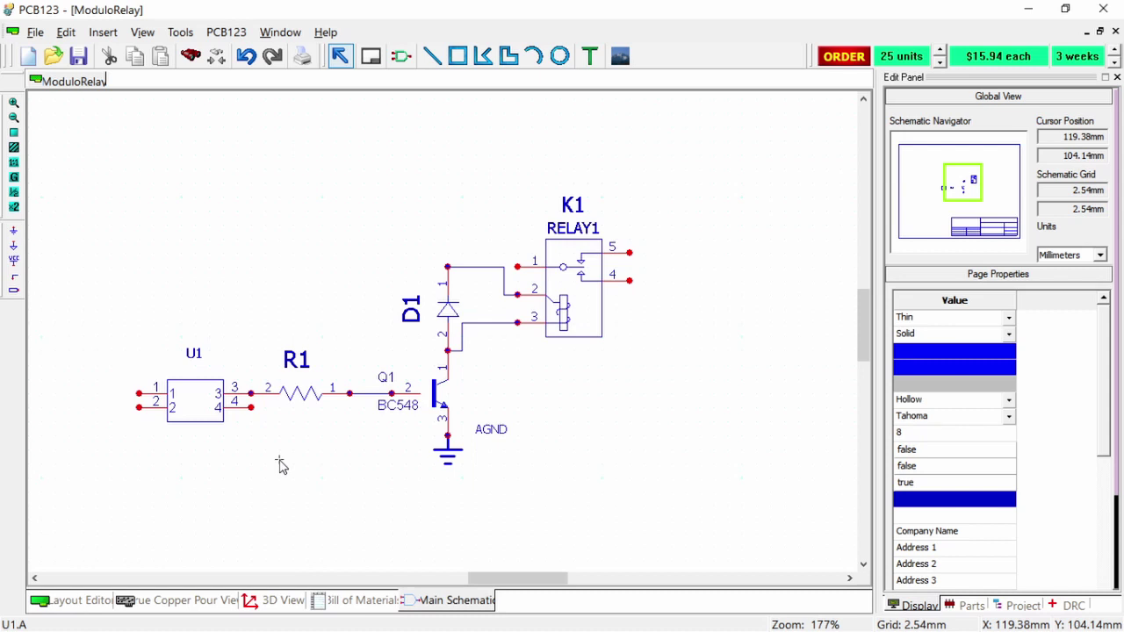
Mirror optocoupler U1 vertically so that its pin 4 sits above its pin 3.
{"action": "left_click", "coordinate": [252, 408]}
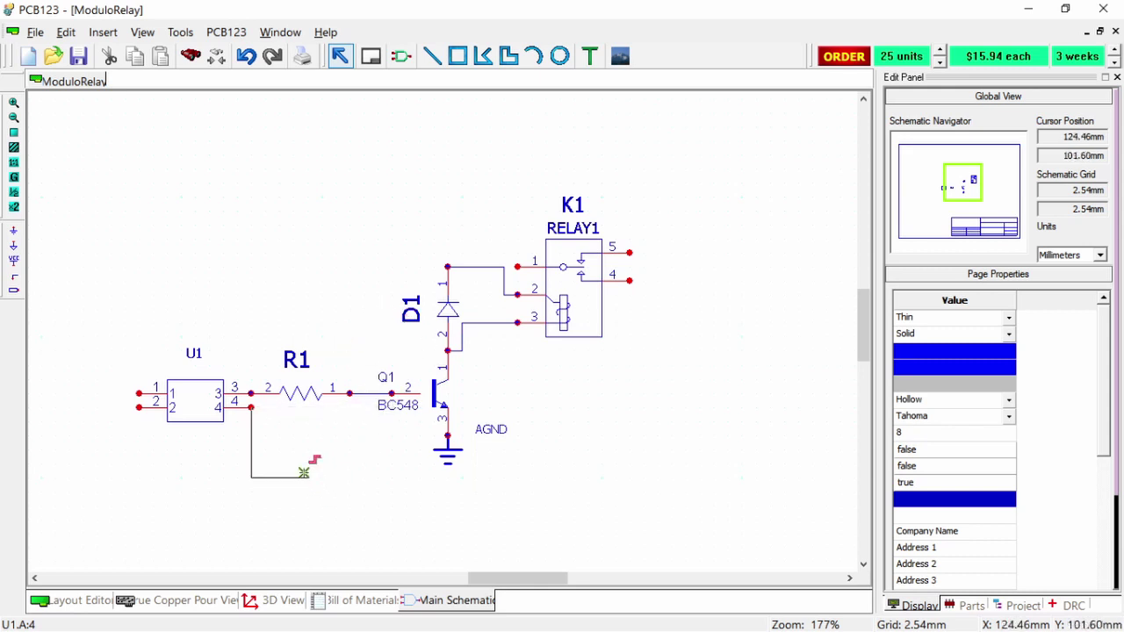
{"action": "key", "text": "Escape"}
{"action": "left_click", "coordinate": [200, 398]}
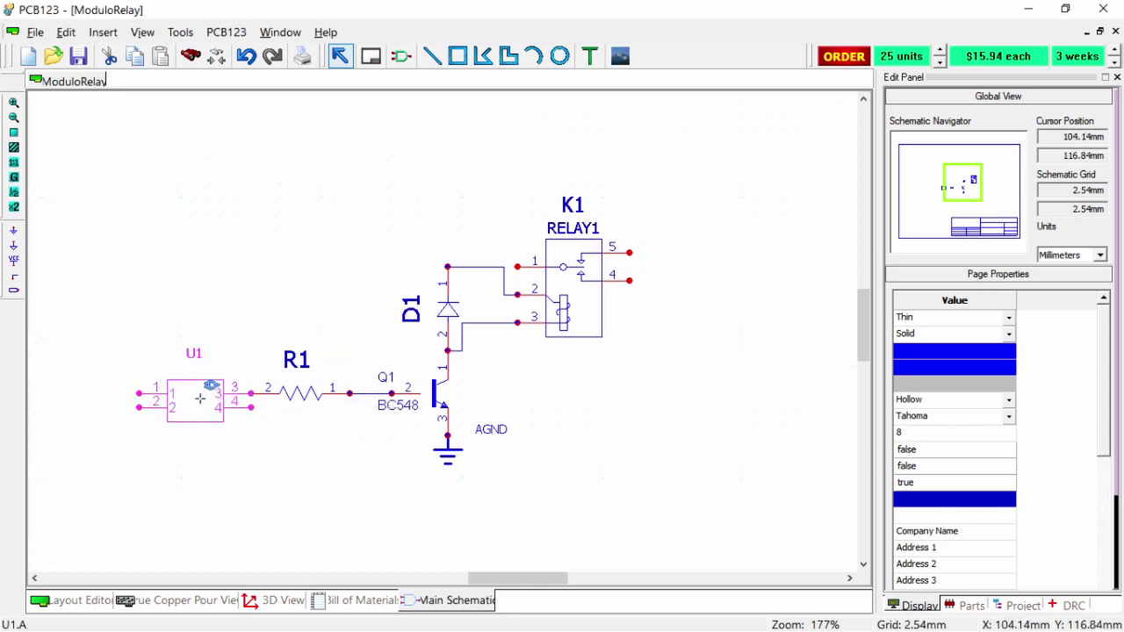
{"action": "right_click", "coordinate": [200, 398]}
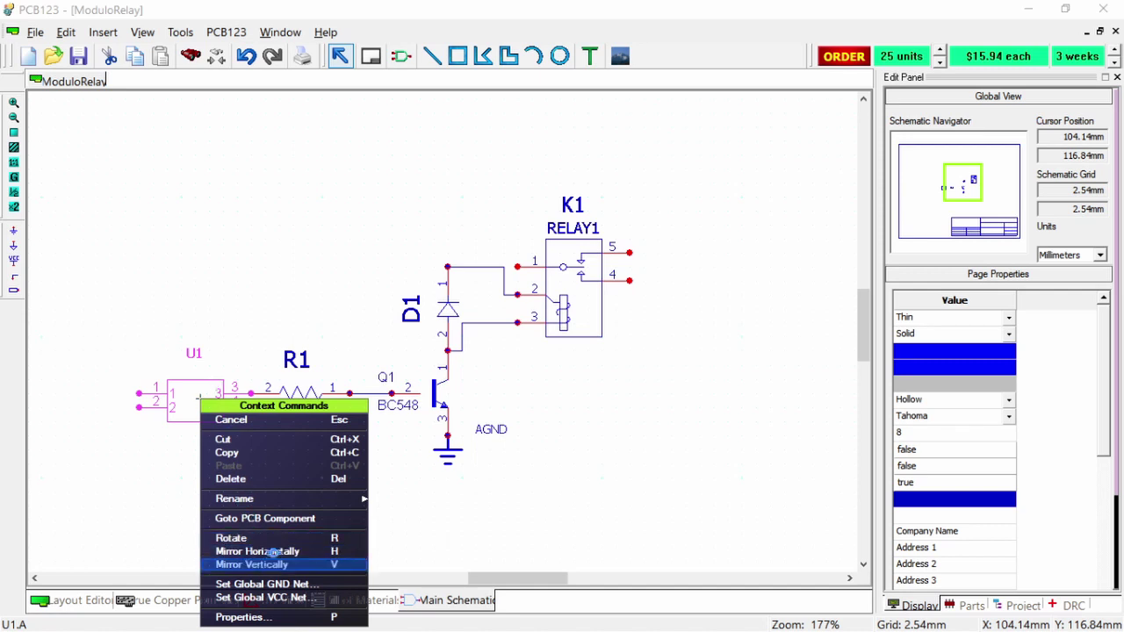
{"action": "left_click", "coordinate": [259, 565]}
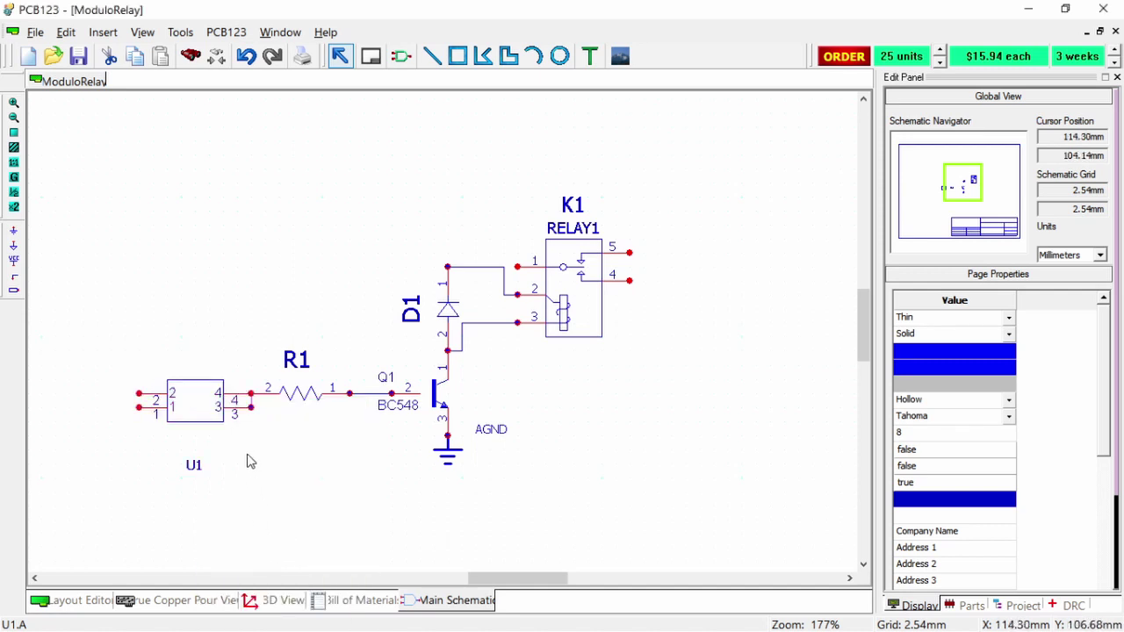
Move U1 up so its pin 3 meets pin 2 of R1, and wire U1's pin 4 to pin 1 of D1.
{"action": "left_click_drag", "start_coordinate": [204, 392], "coordinate": [204, 380]}
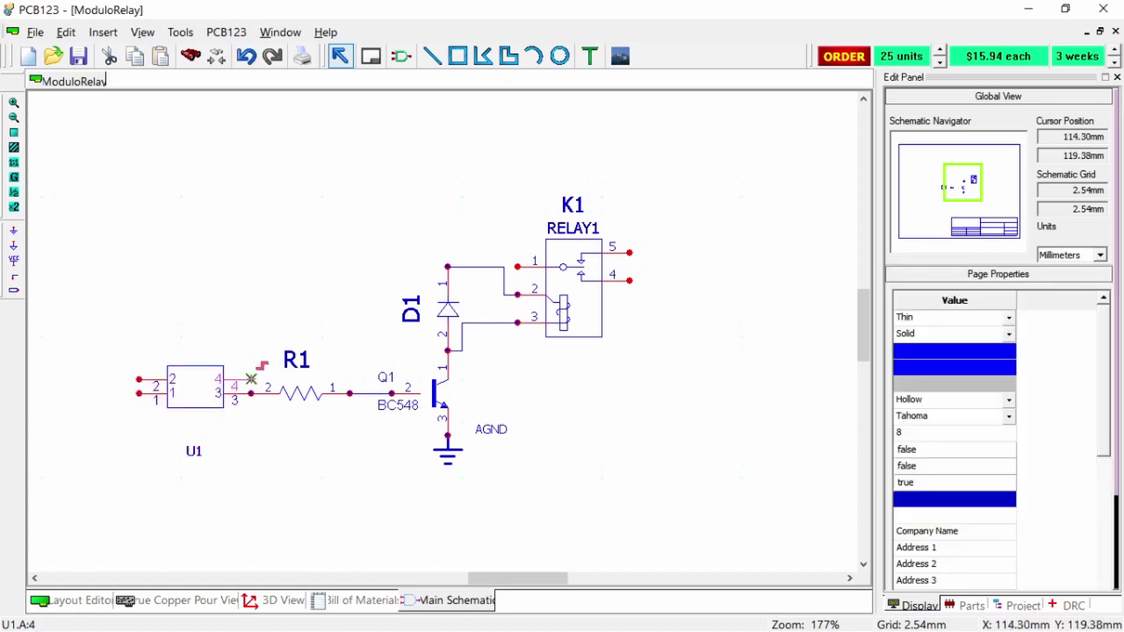
{"action": "left_click_drag", "start_coordinate": [252, 380], "coordinate": [448, 267]}
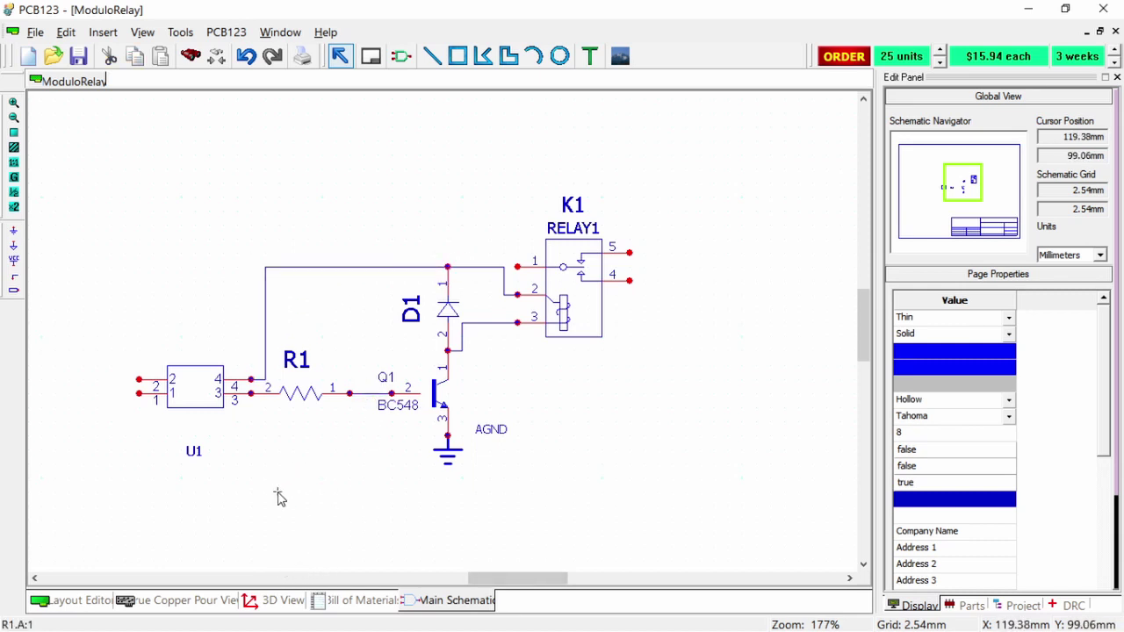
{"action": "scroll", "coordinate": [281, 498], "scroll_direction": "down", "scroll_amount": 1}
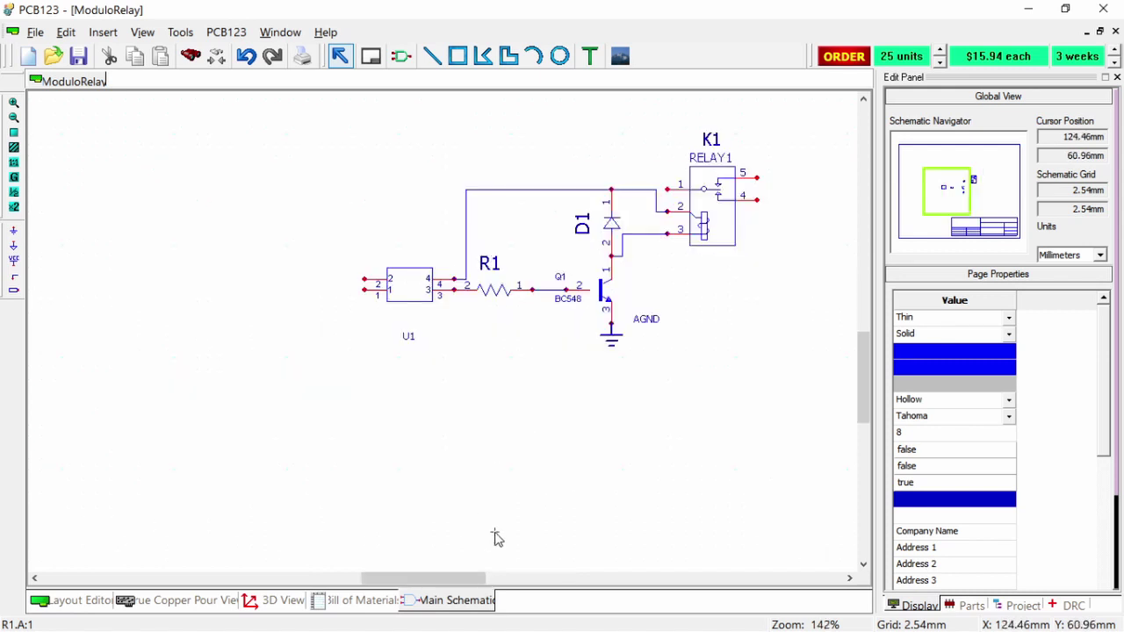
Switch to the SnapEDA page in the browser and search the parts for 151054.
{"action": "key", "text": "alt+Tab"}
{"action": "left_click", "coordinate": [510, 17]}
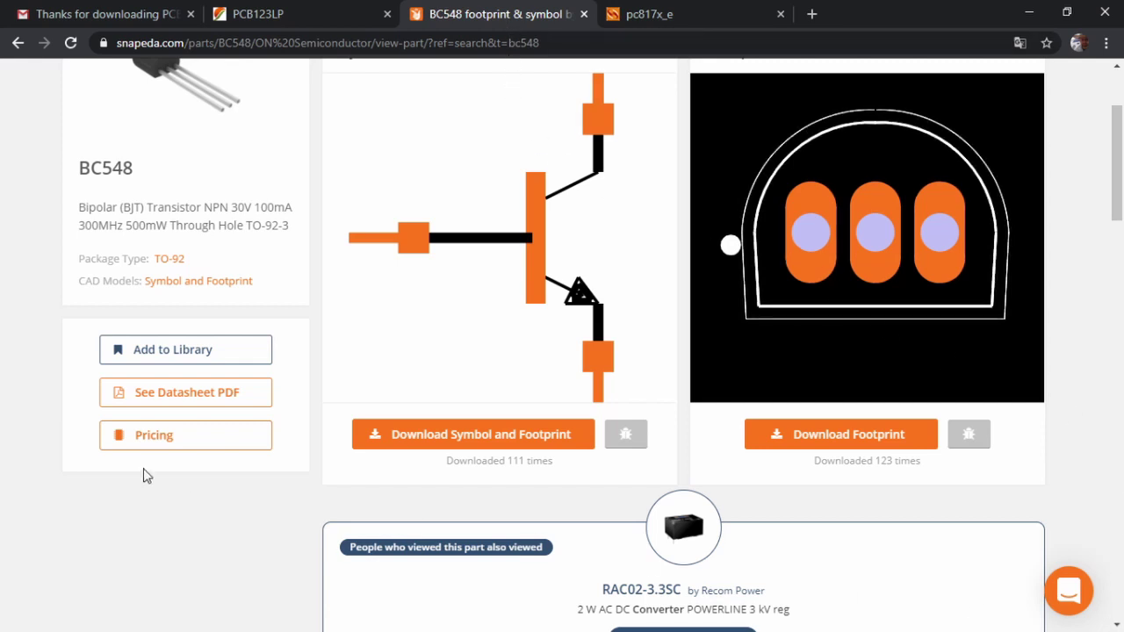
{"action": "scroll", "coordinate": [221, 328], "scroll_direction": "up", "scroll_amount": 2}
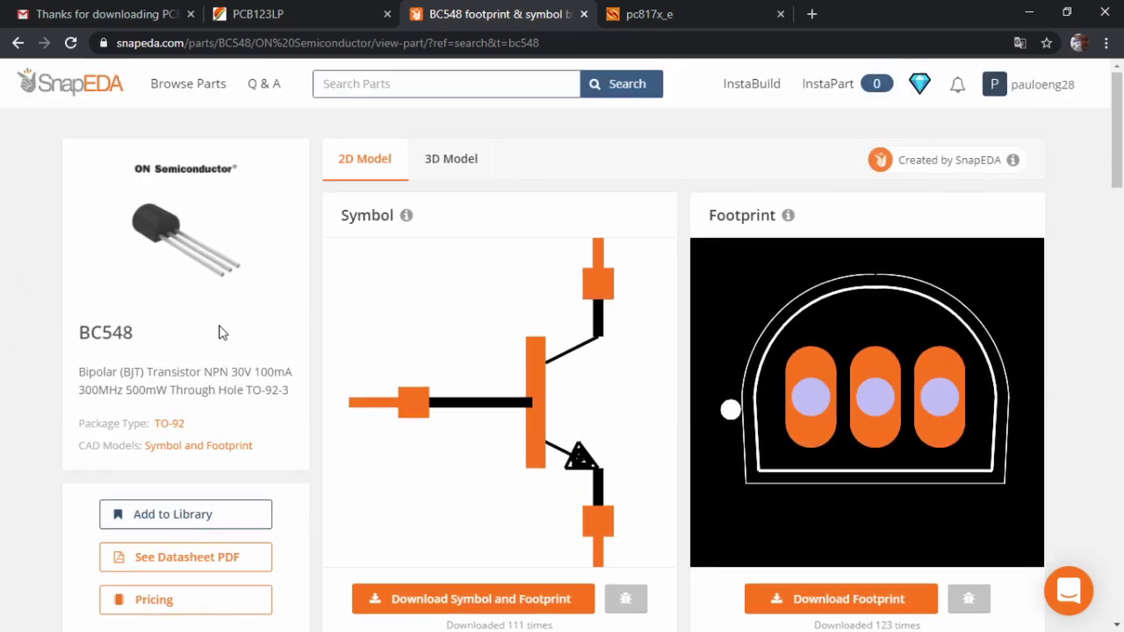
{"action": "left_click", "coordinate": [399, 87]}
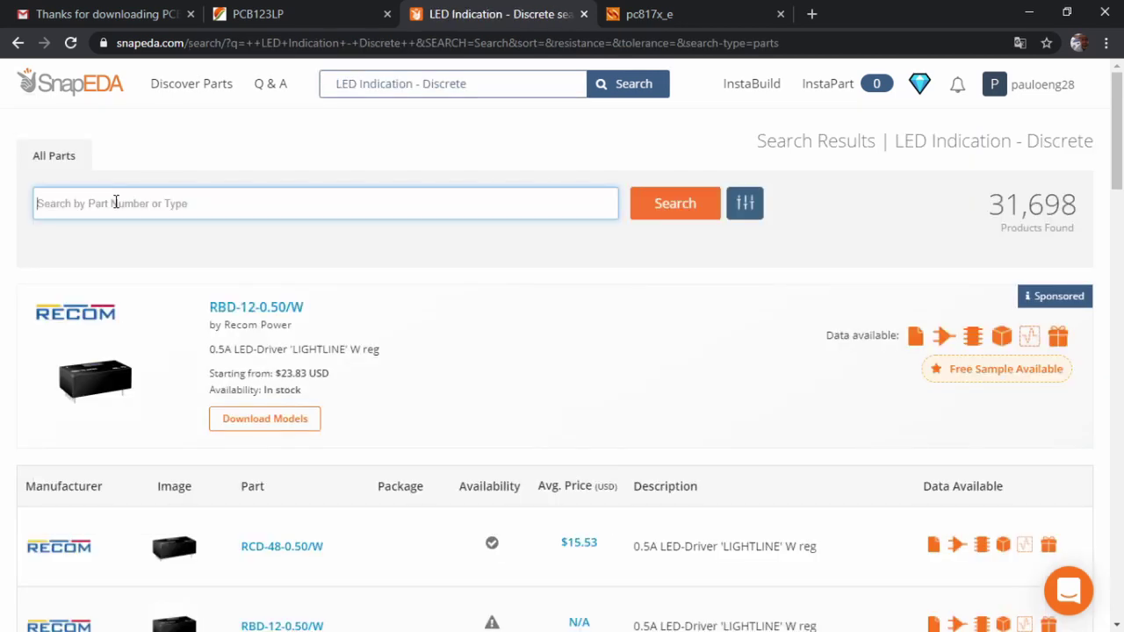
{"action": "type", "text": "1"}
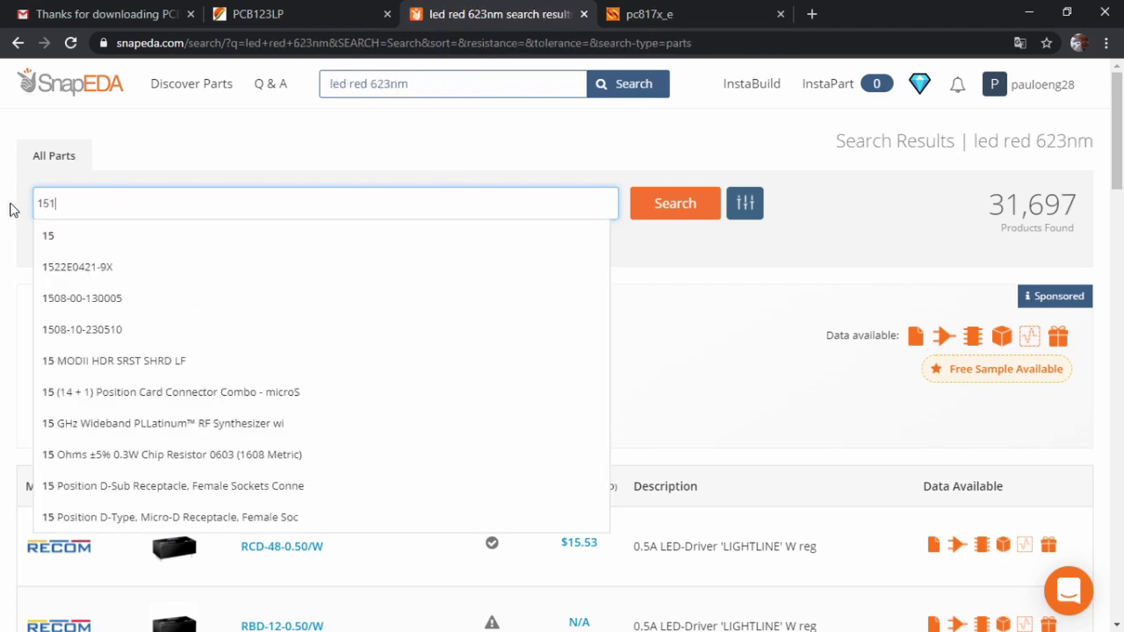
{"action": "type", "text": "105"}
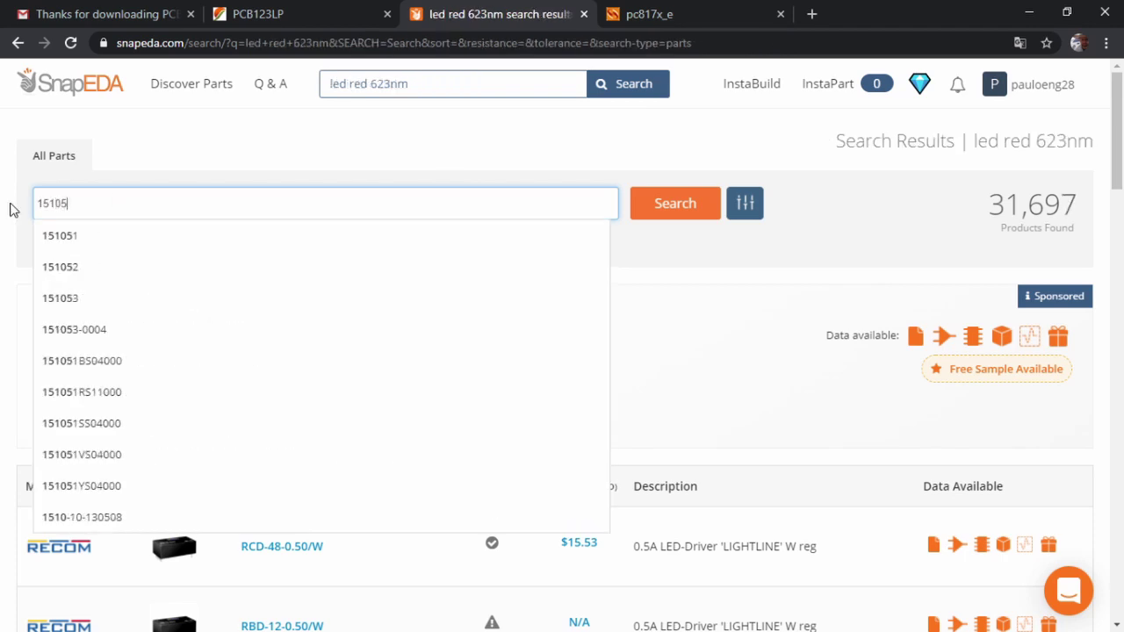
{"action": "type", "text": "4"}
{"action": "key", "text": "Return"}
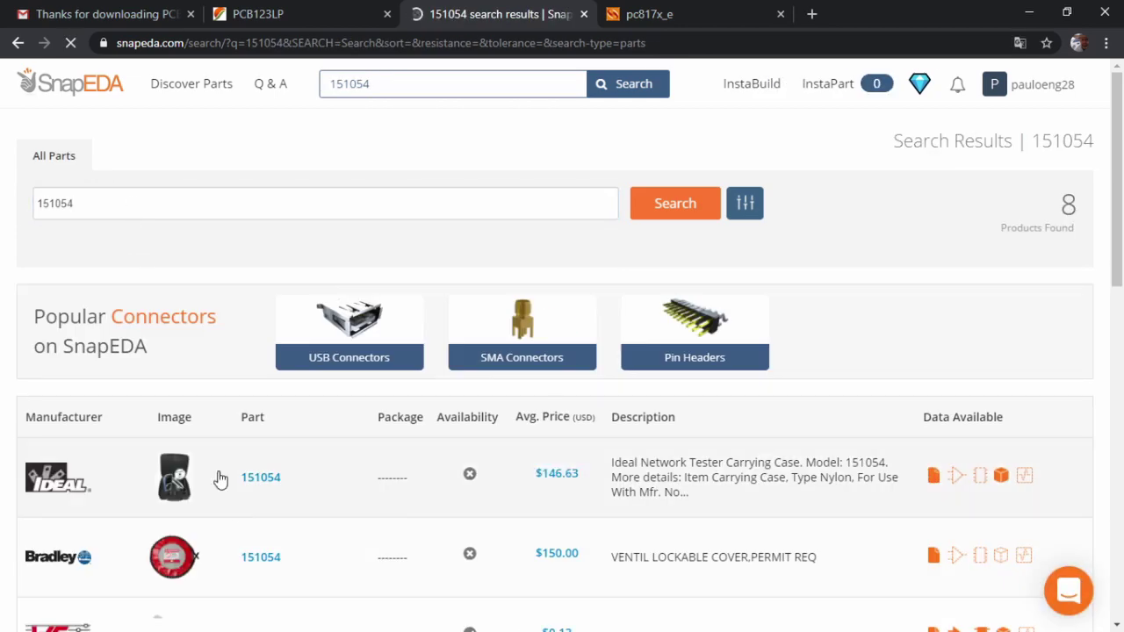
Look through the 151054 results and open the part page of Würth Elektronik's red 623nm LED 151054RS03000.
{"action": "scroll", "coordinate": [263, 482], "scroll_direction": "down", "scroll_amount": 3}
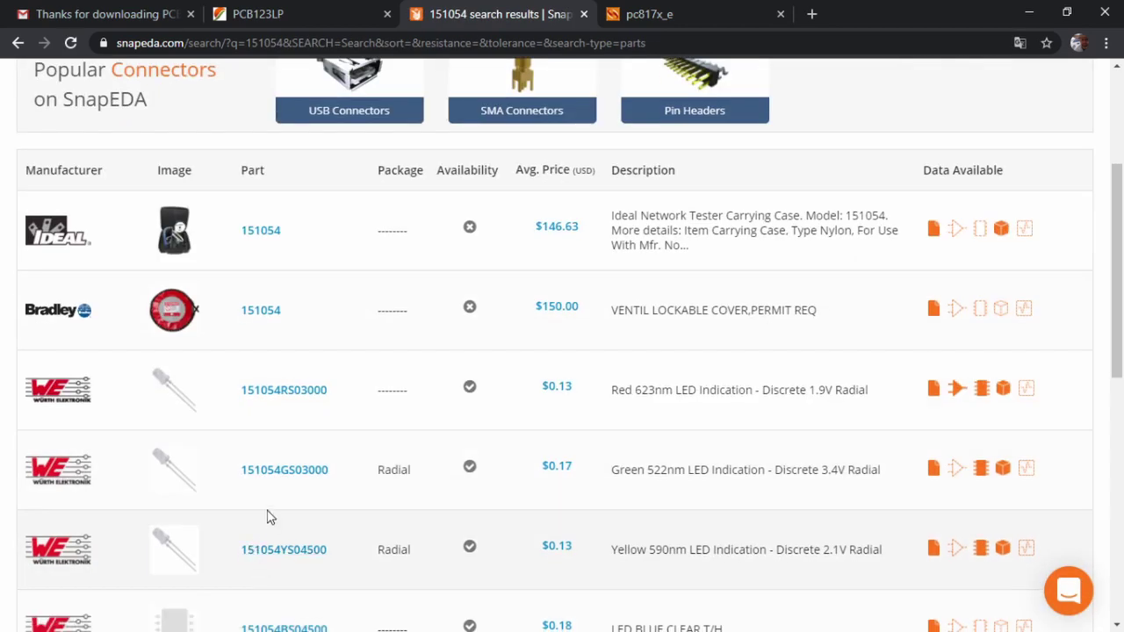
{"action": "scroll", "coordinate": [270, 491], "scroll_direction": "up", "scroll_amount": 3}
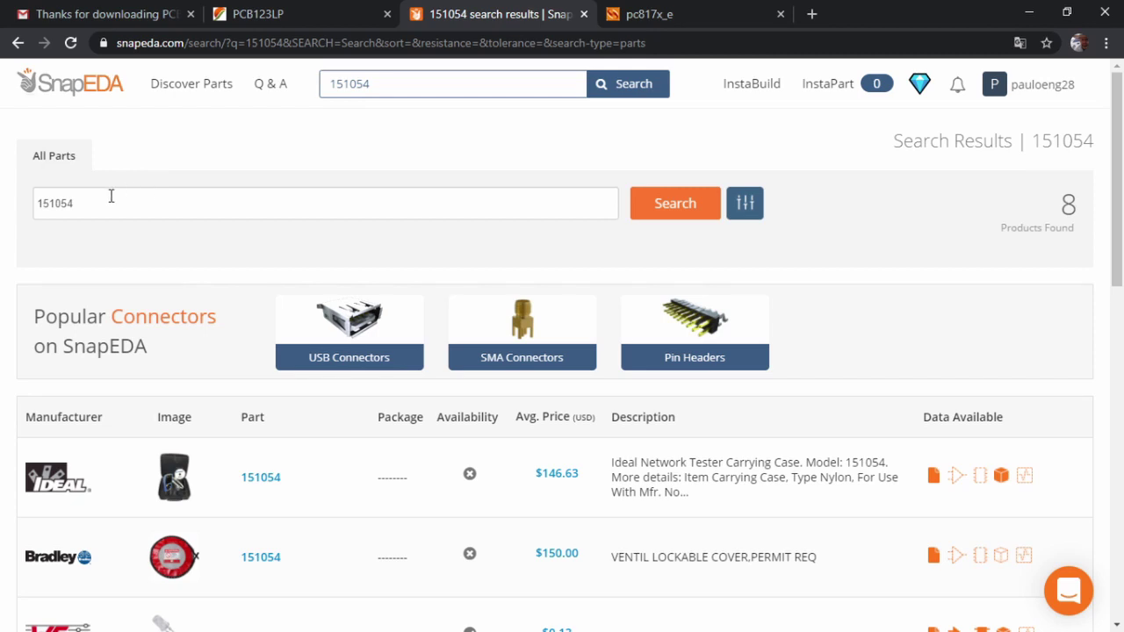
{"action": "scroll", "coordinate": [261, 346], "scroll_direction": "down", "scroll_amount": 2}
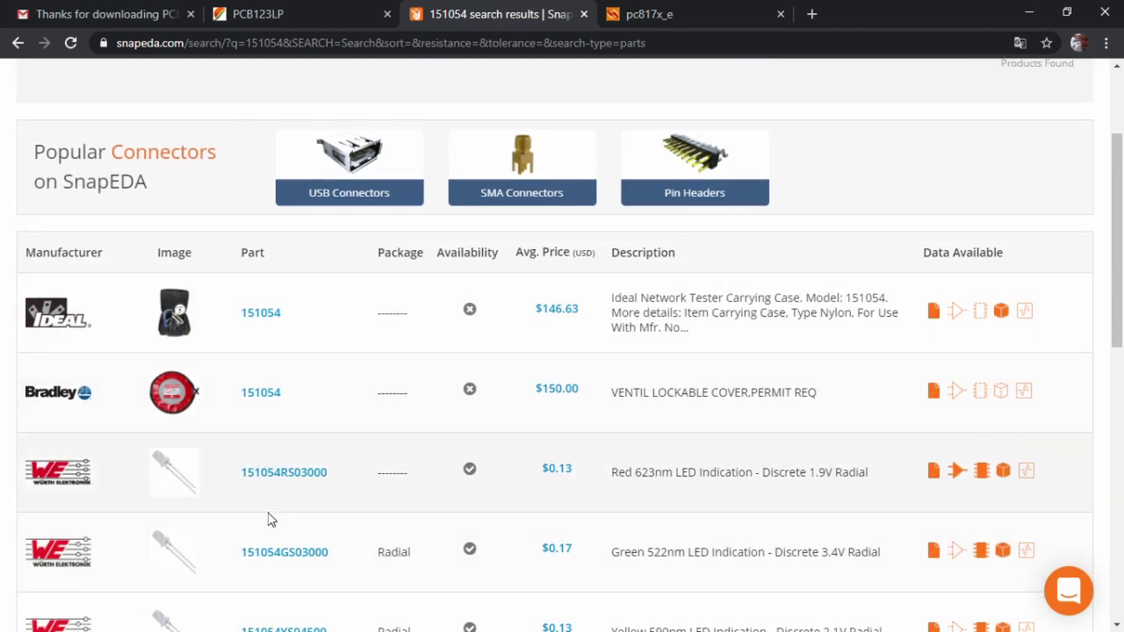
{"action": "scroll", "coordinate": [243, 548], "scroll_direction": "down", "scroll_amount": 2}
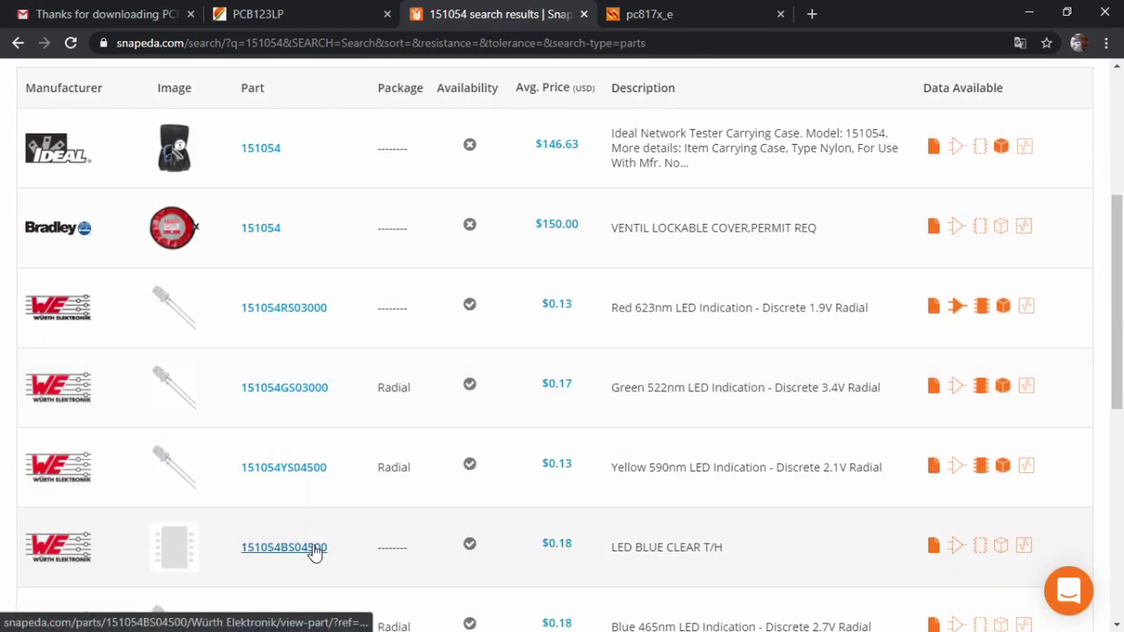
{"action": "scroll", "coordinate": [316, 544], "scroll_direction": "up", "scroll_amount": 1}
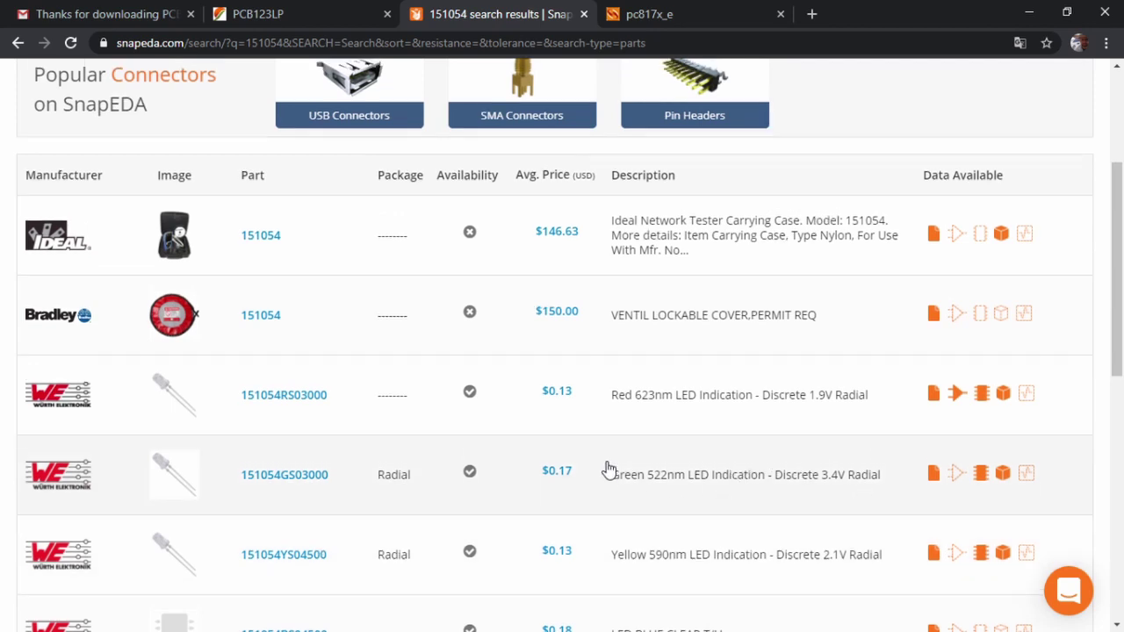
{"action": "scroll", "coordinate": [609, 469], "scroll_direction": "up", "scroll_amount": 2}
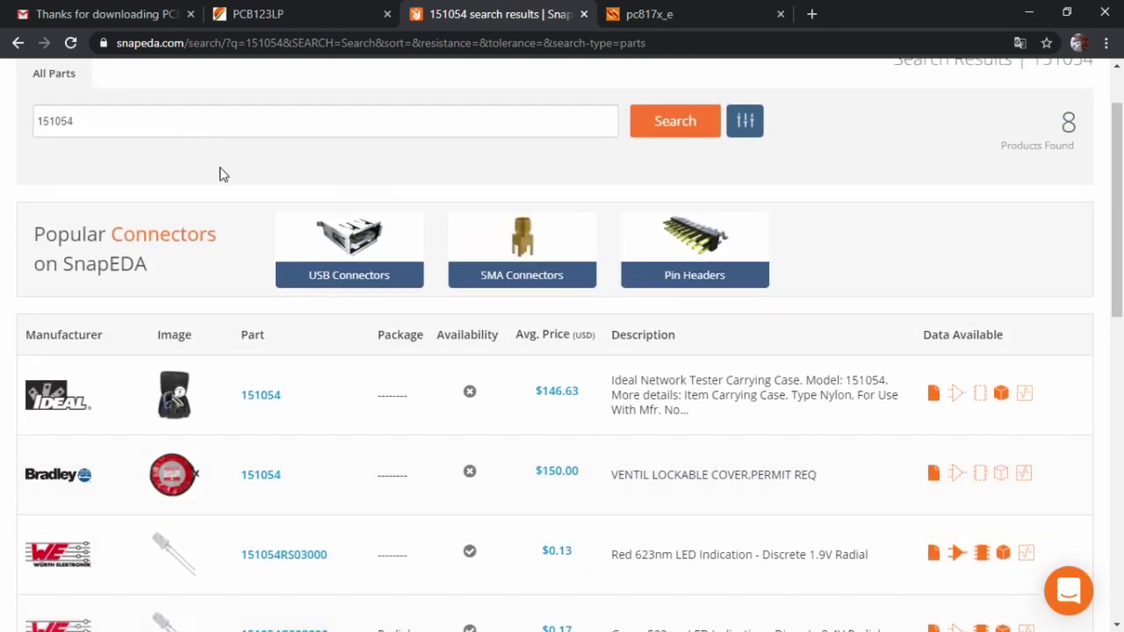
{"action": "scroll", "coordinate": [231, 191], "scroll_direction": "up", "scroll_amount": 1}
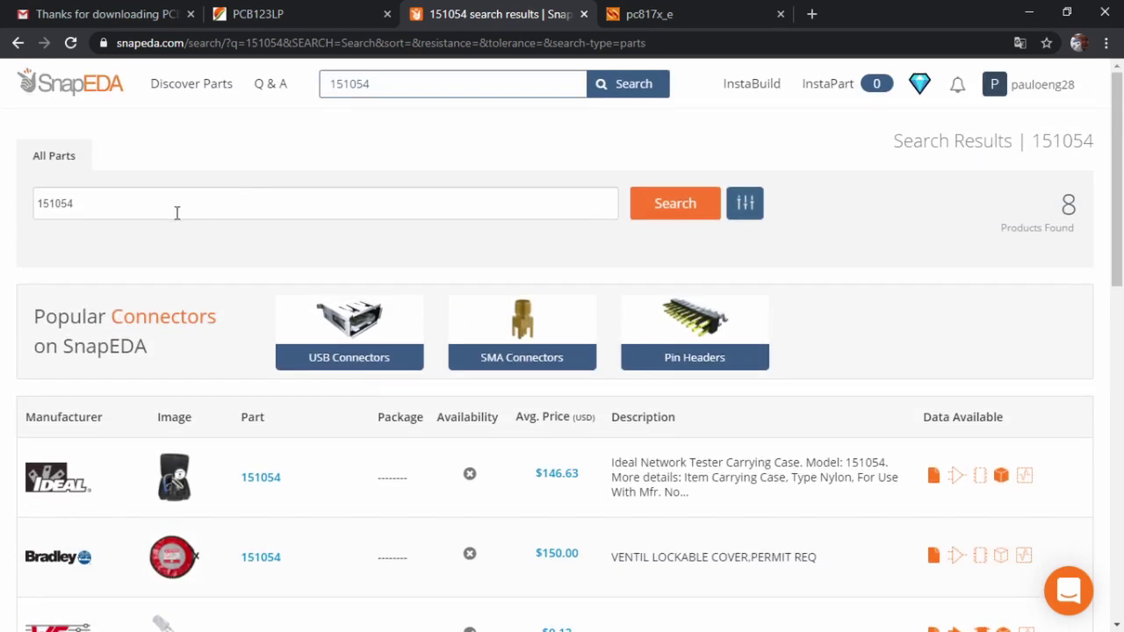
{"action": "scroll", "coordinate": [235, 442], "scroll_direction": "down", "scroll_amount": 3}
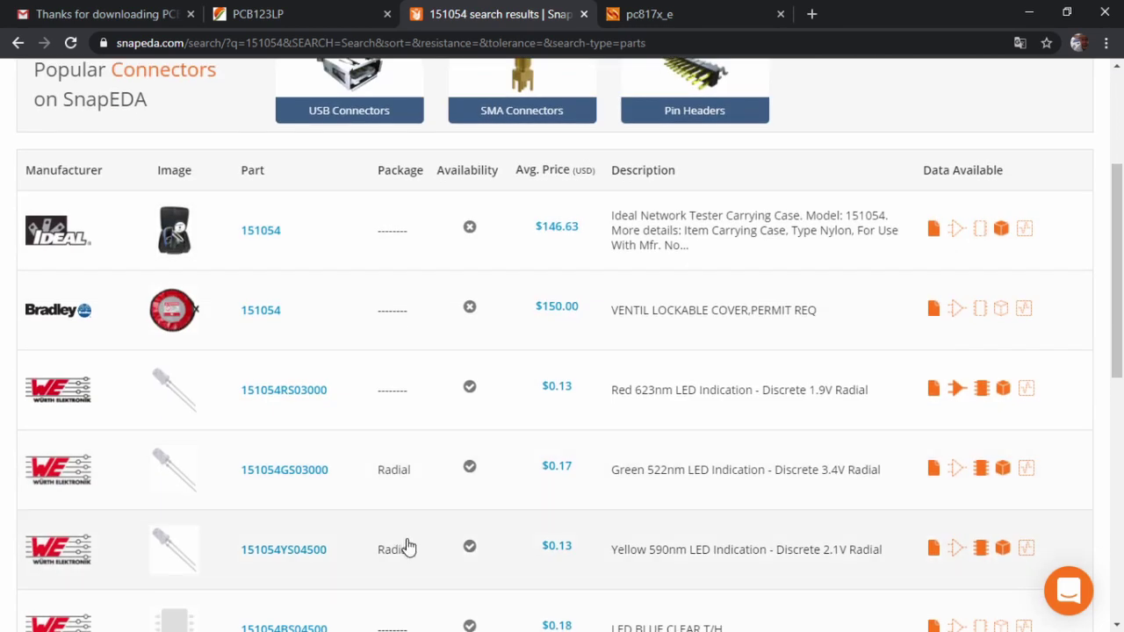
{"action": "left_click", "coordinate": [982, 389]}
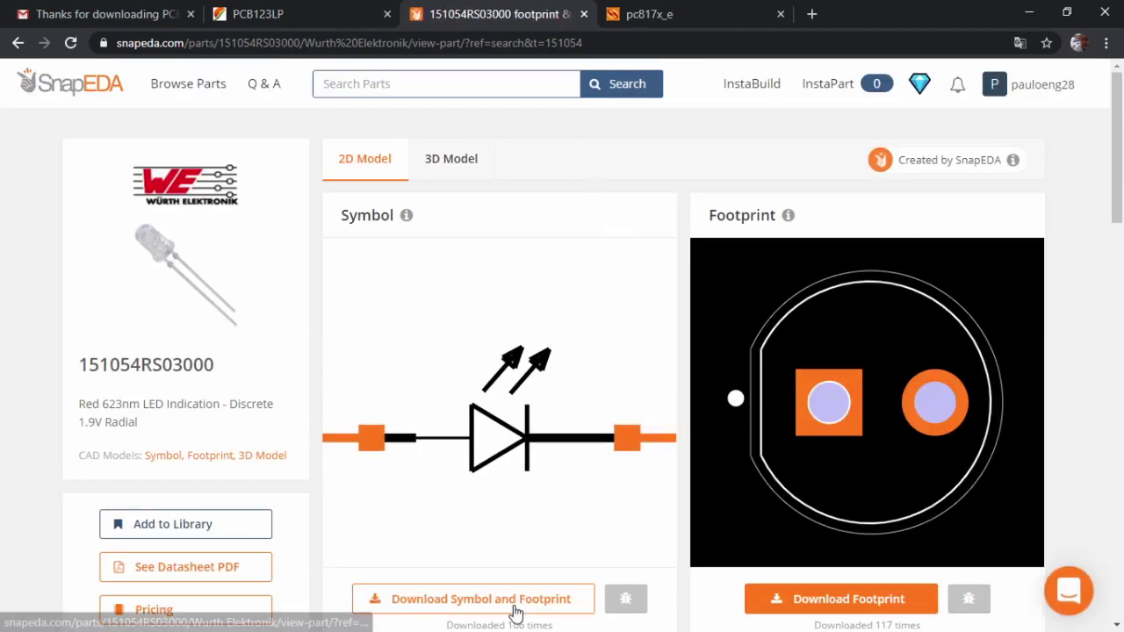
Download the LED's symbol and footprint as a SNAPEDA file, choosing the desktop's footprint folder as the save location.
{"action": "left_click", "coordinate": [515, 601]}
{"action": "left_click", "coordinate": [595, 393]}
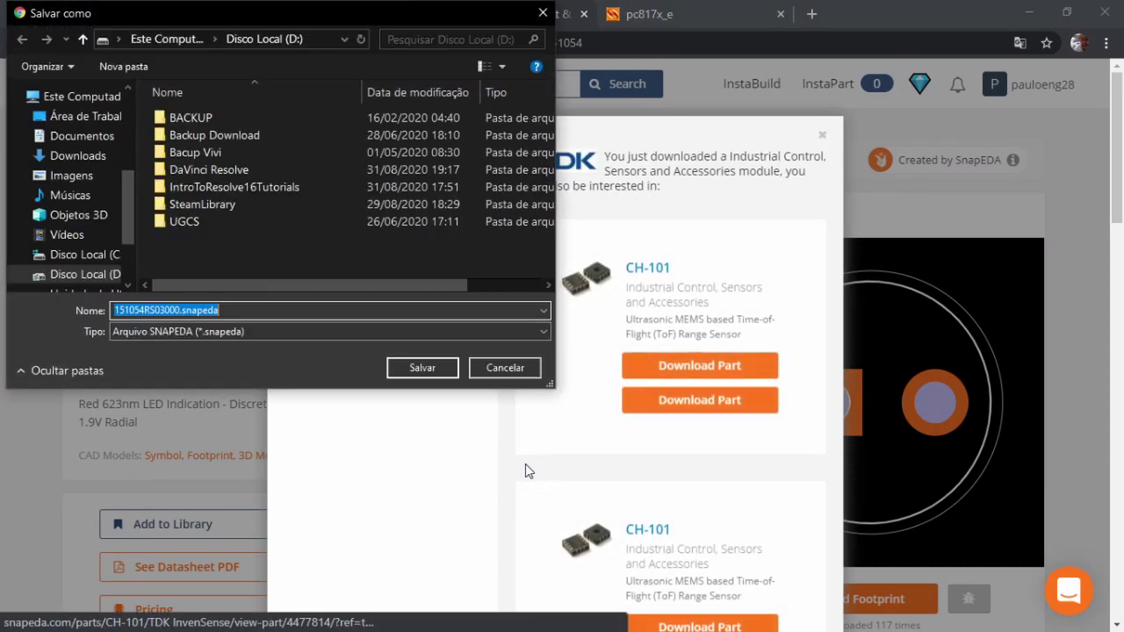
{"action": "left_click", "coordinate": [84, 116]}
{"action": "double_click", "coordinate": [196, 127]}
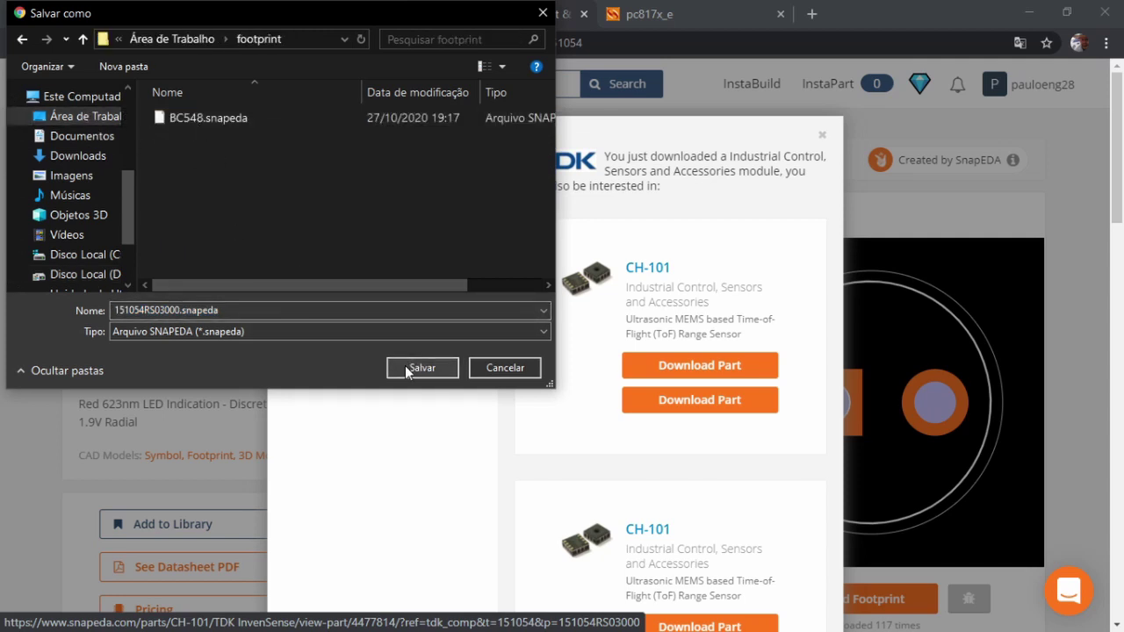
Save the downloaded LED file as RedLED.snapeda, dismiss the download notice and switch back to PCB123.
{"action": "double_click", "coordinate": [159, 310]}
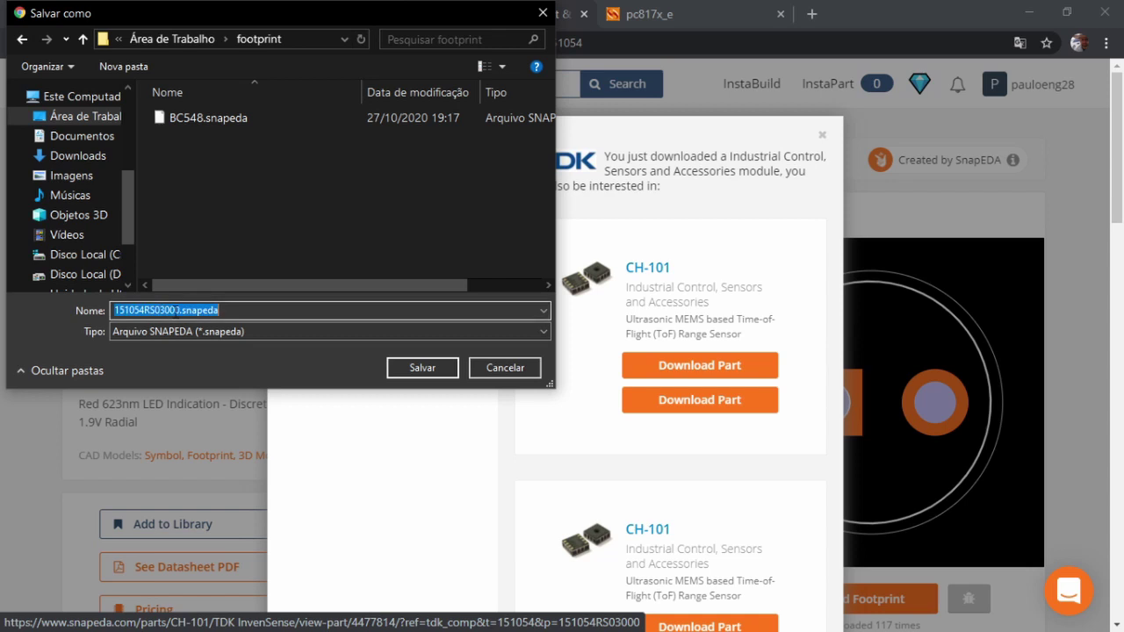
{"action": "left_click", "coordinate": [180, 310]}
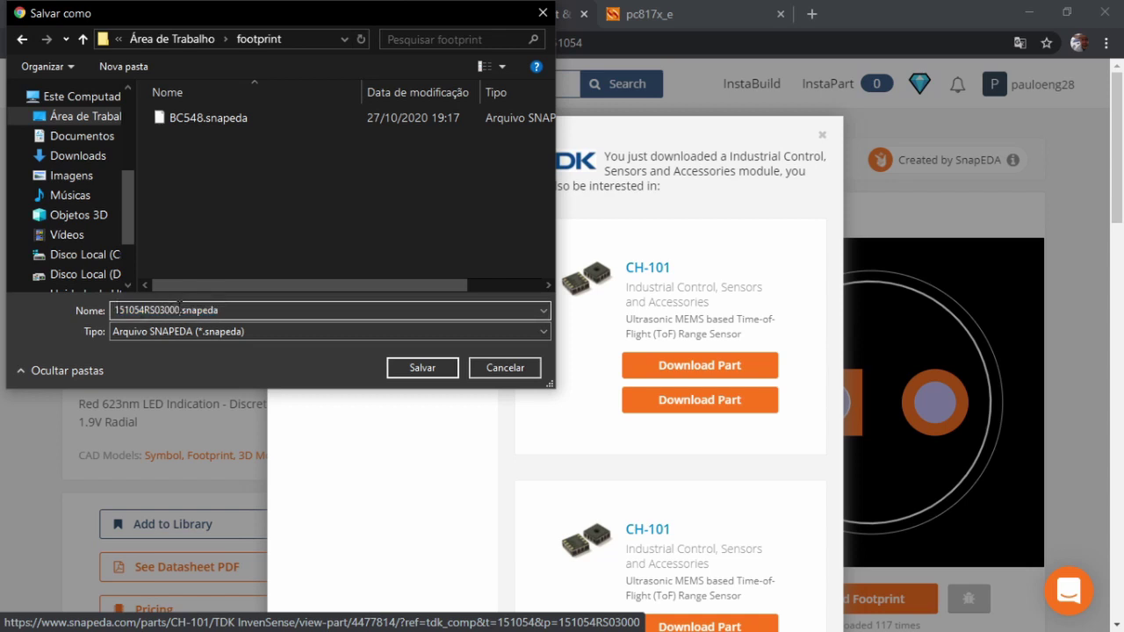
{"action": "left_click_drag", "start_coordinate": [180, 310], "coordinate": [106, 309]}
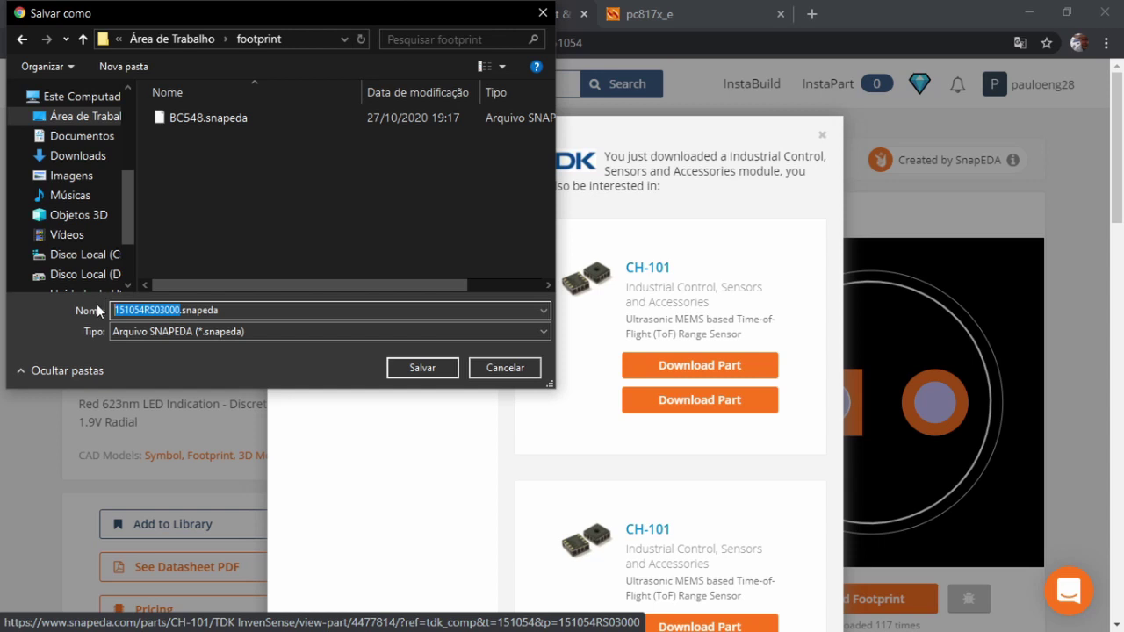
{"action": "type", "text": "LE"}
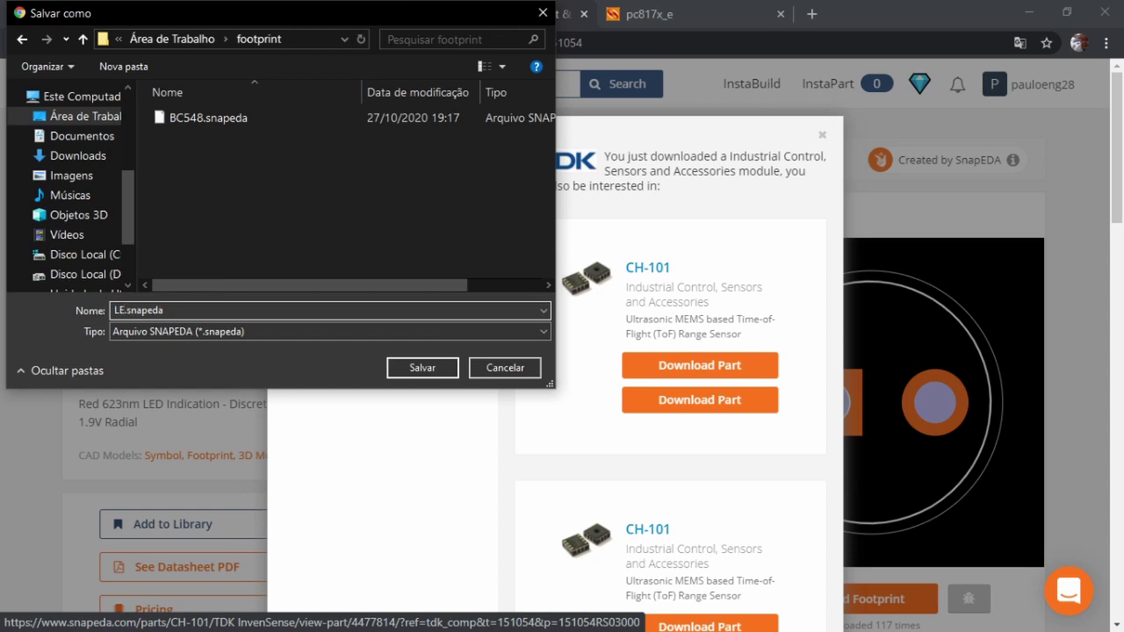
{"action": "type", "text": "d"}
{"action": "key", "text": "BackSpace"}
{"action": "key", "text": "BackSpace"}
{"action": "type", "text": "ED"}
{"action": "type", "text": "151"}
{"action": "key", "text": "Return"}
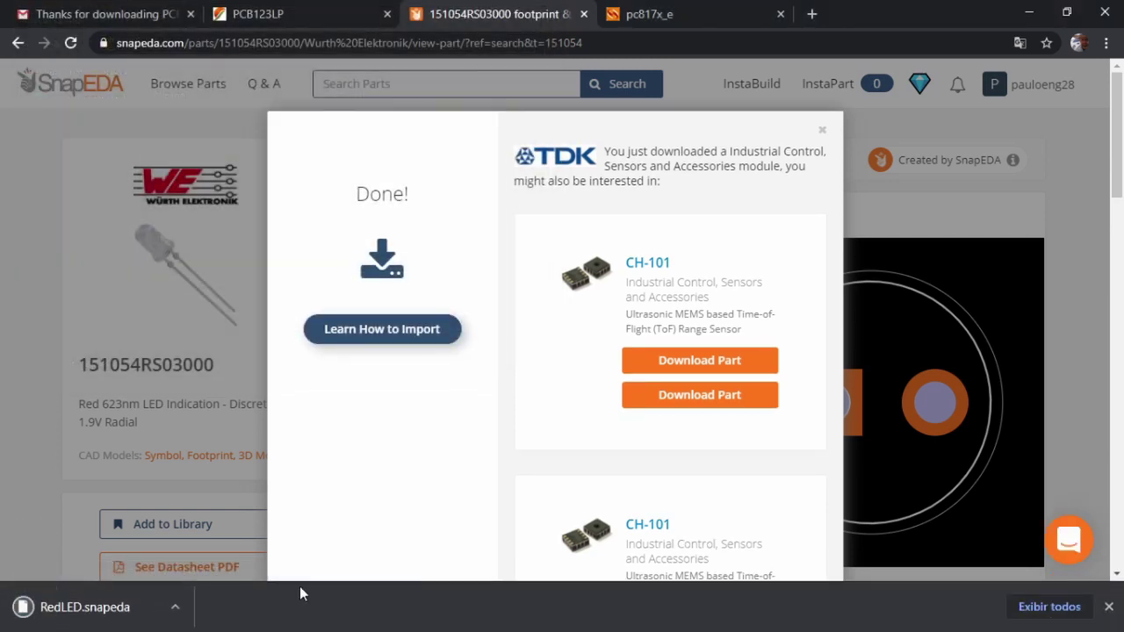
{"action": "left_click", "coordinate": [1110, 607]}
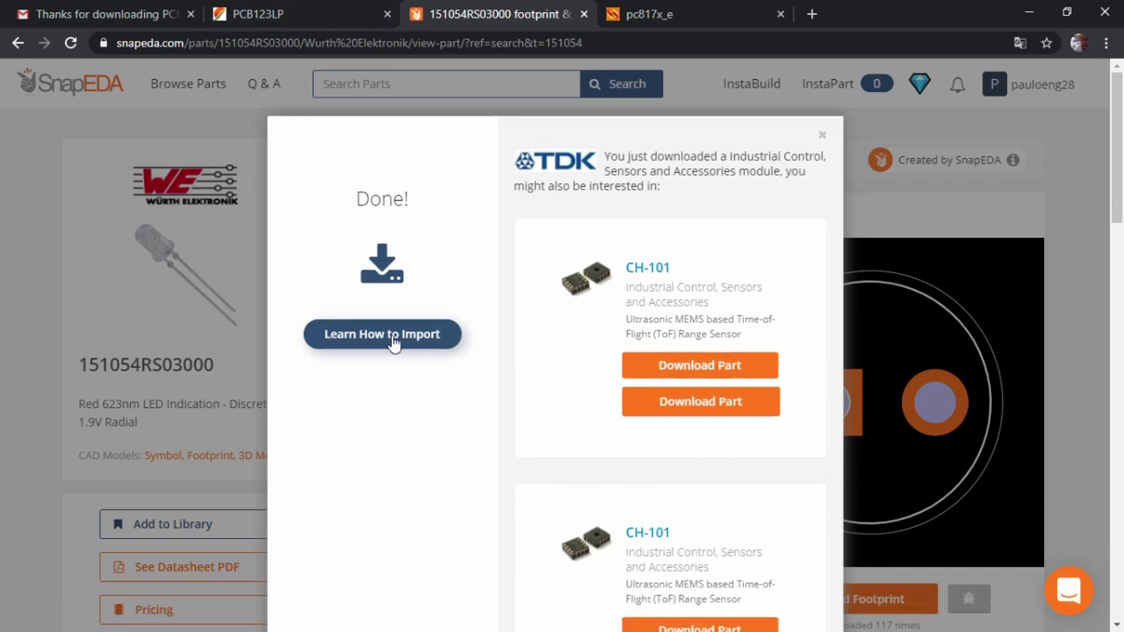
{"action": "key", "text": "alt+Tab"}
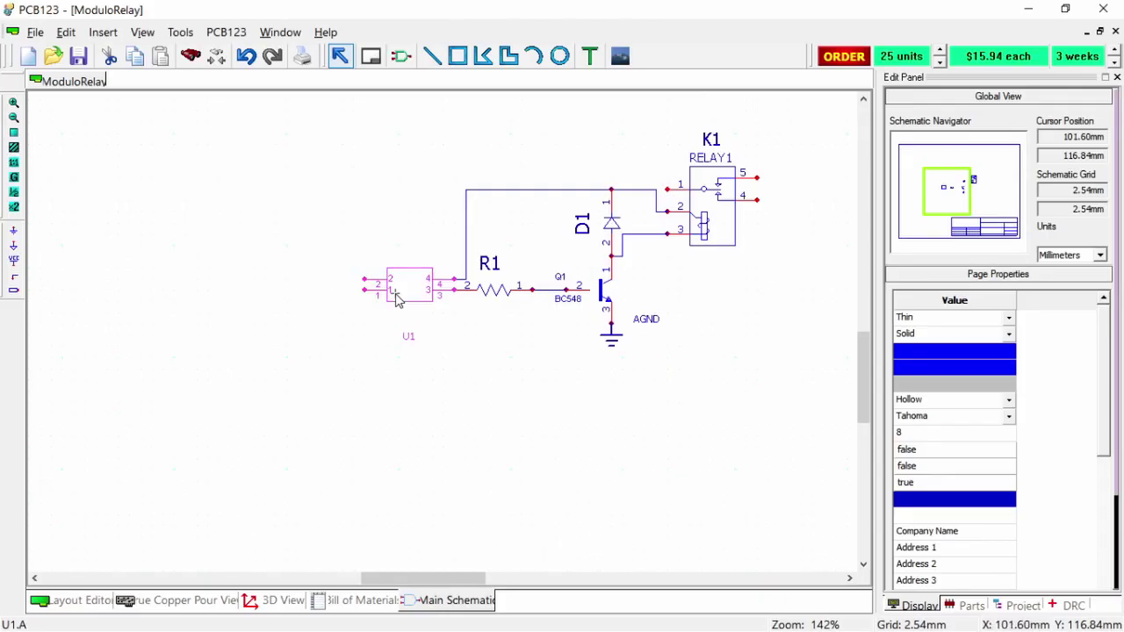
{"action": "left_click", "coordinate": [33, 33]}
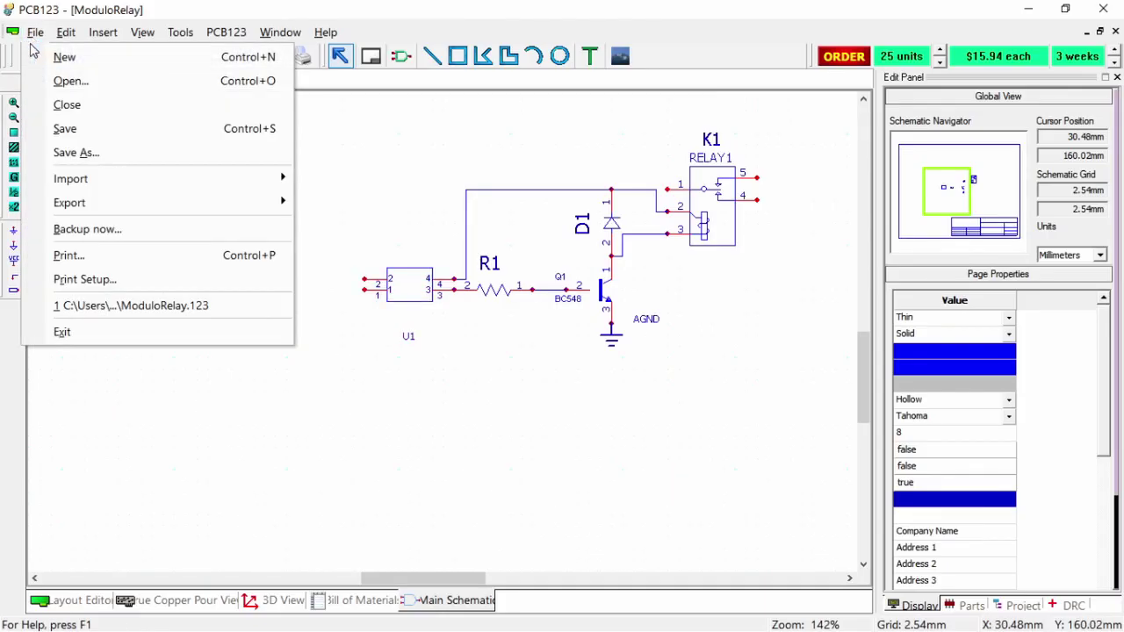
{"action": "mouse_move", "coordinate": [131, 178]}
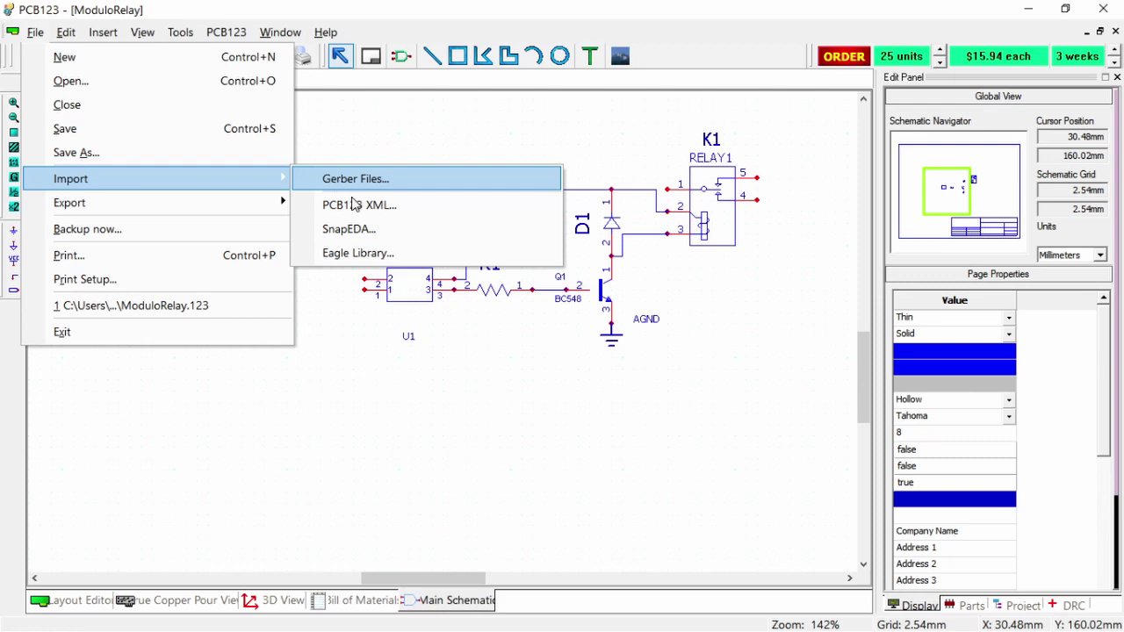
{"action": "left_click", "coordinate": [364, 227]}
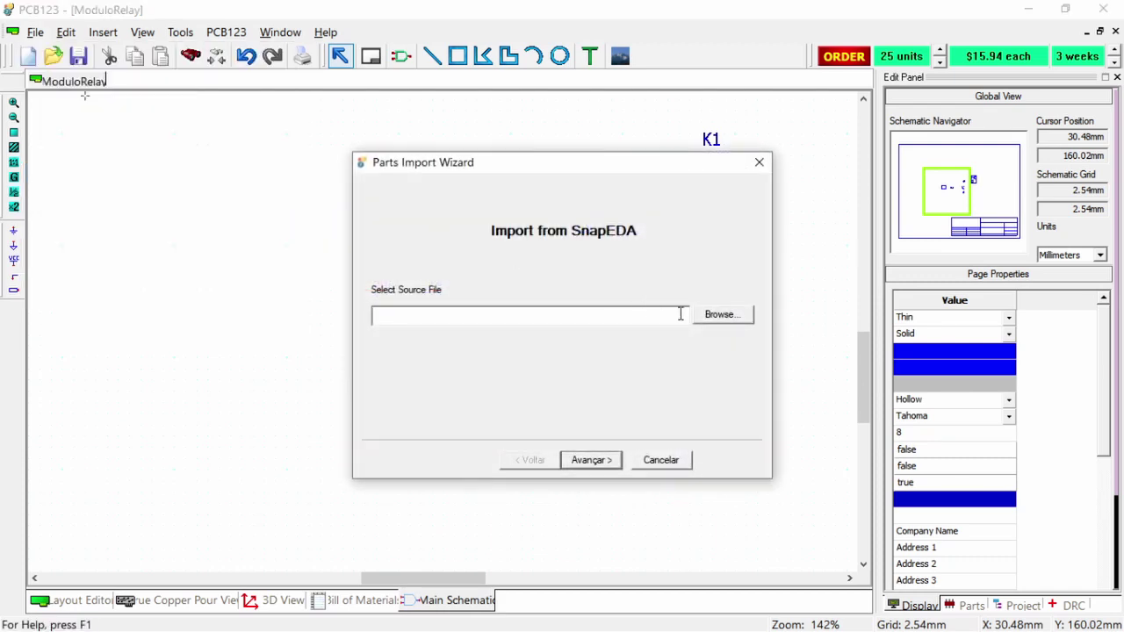
{"action": "left_click", "coordinate": [759, 162]}
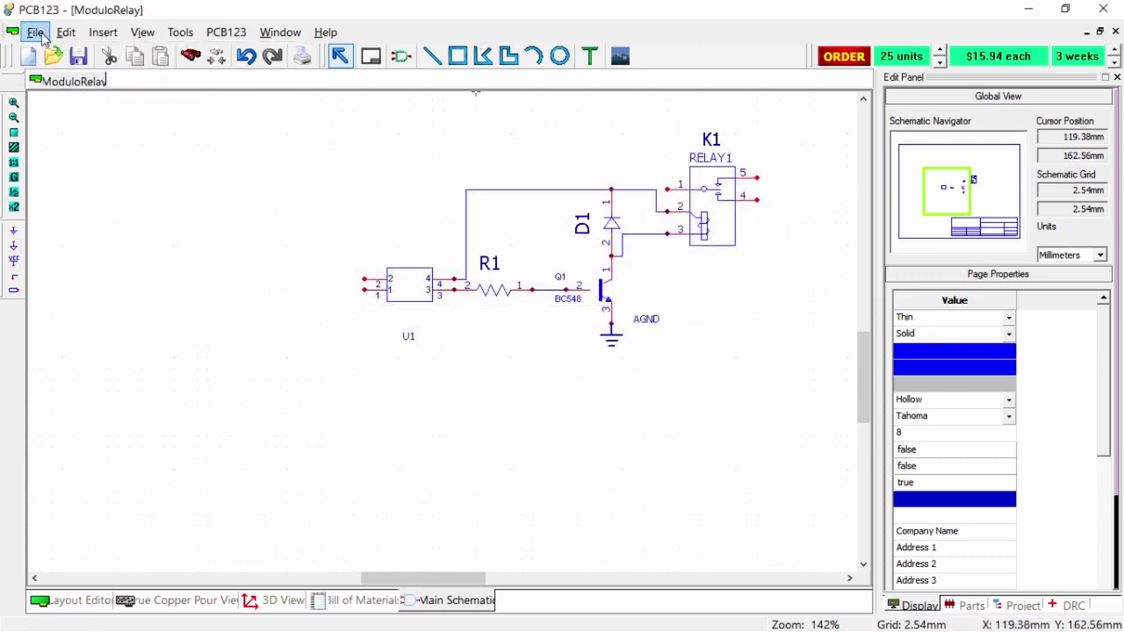
Start a SnapEDA parts import with RedLED.snapeda from the desktop's footprint folder as the source file.
{"action": "left_click", "coordinate": [35, 32]}
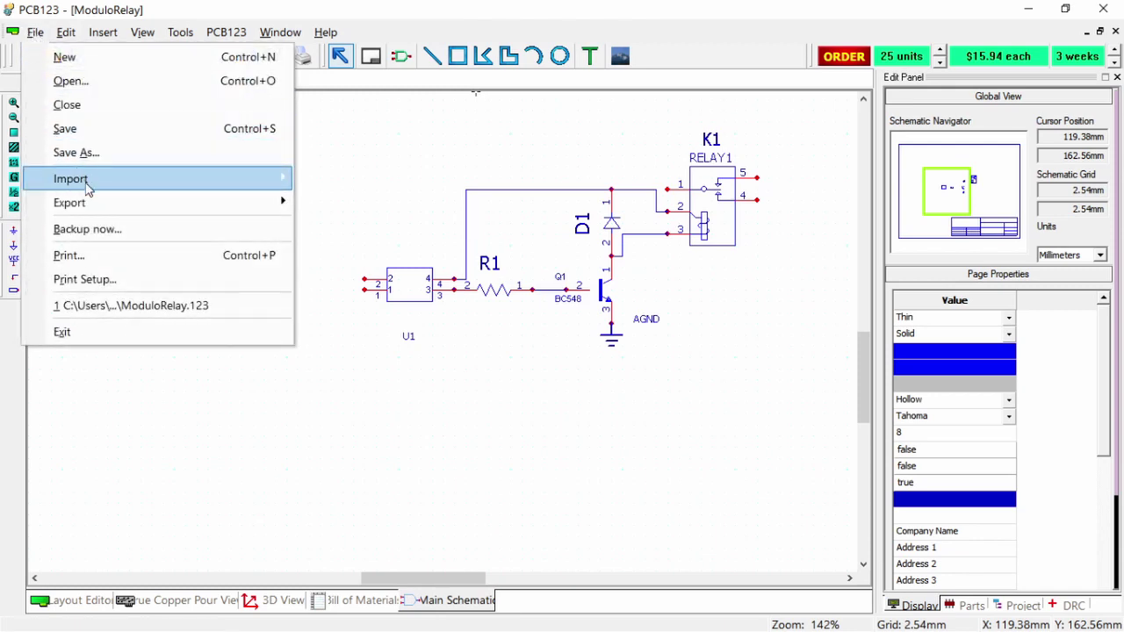
{"action": "mouse_move", "coordinate": [87, 182]}
{"action": "left_click", "coordinate": [351, 226]}
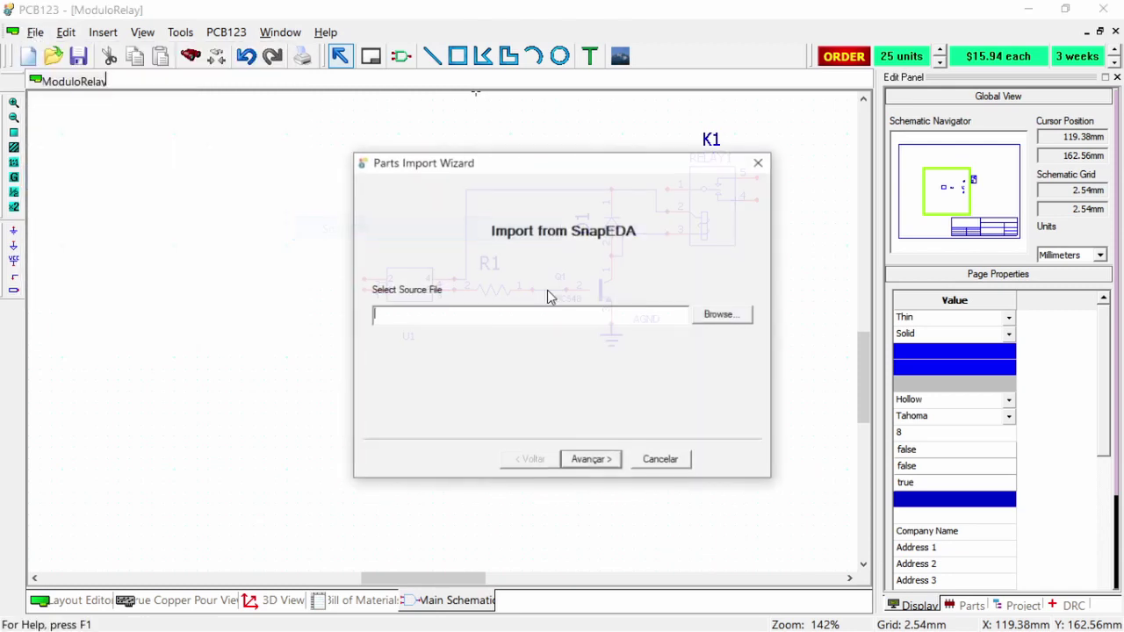
{"action": "left_click", "coordinate": [738, 317]}
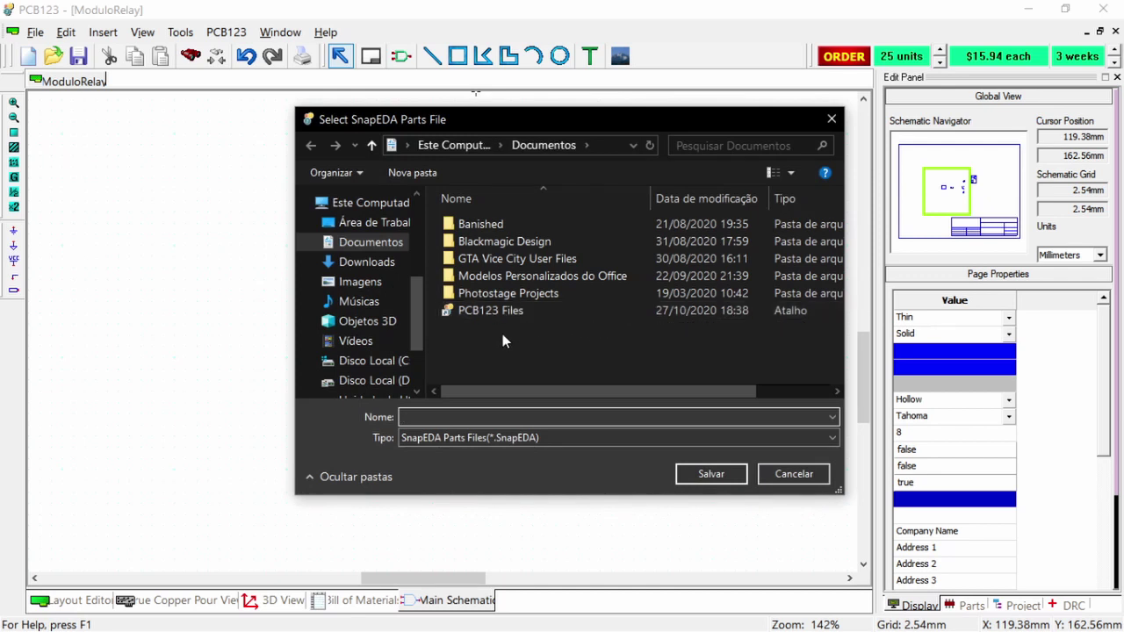
{"action": "left_click", "coordinate": [385, 224]}
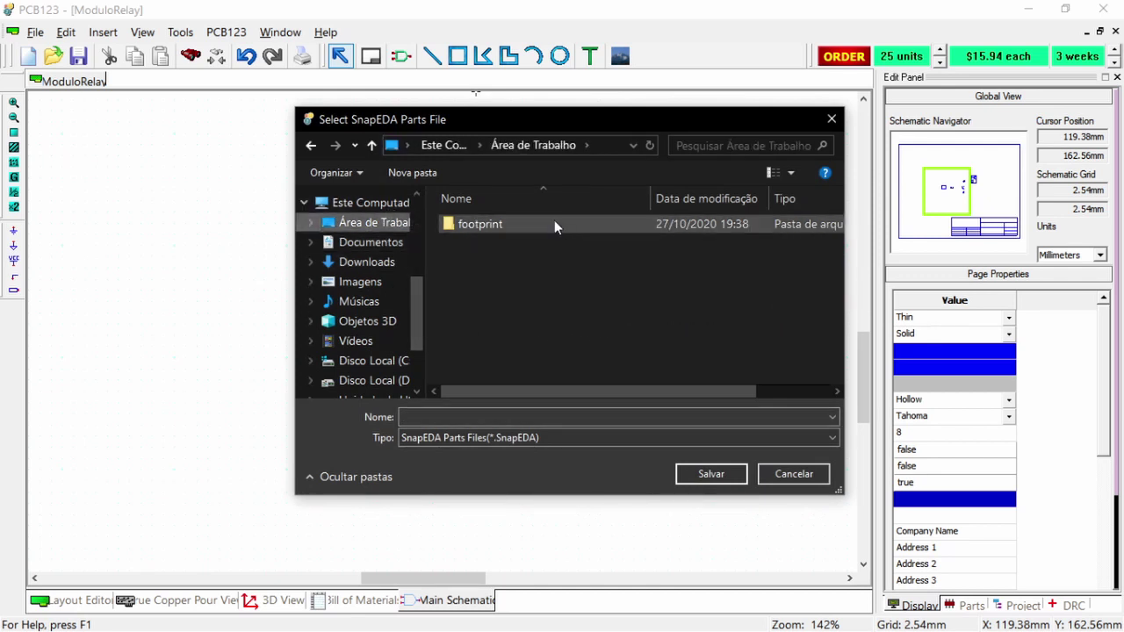
{"action": "double_click", "coordinate": [554, 224]}
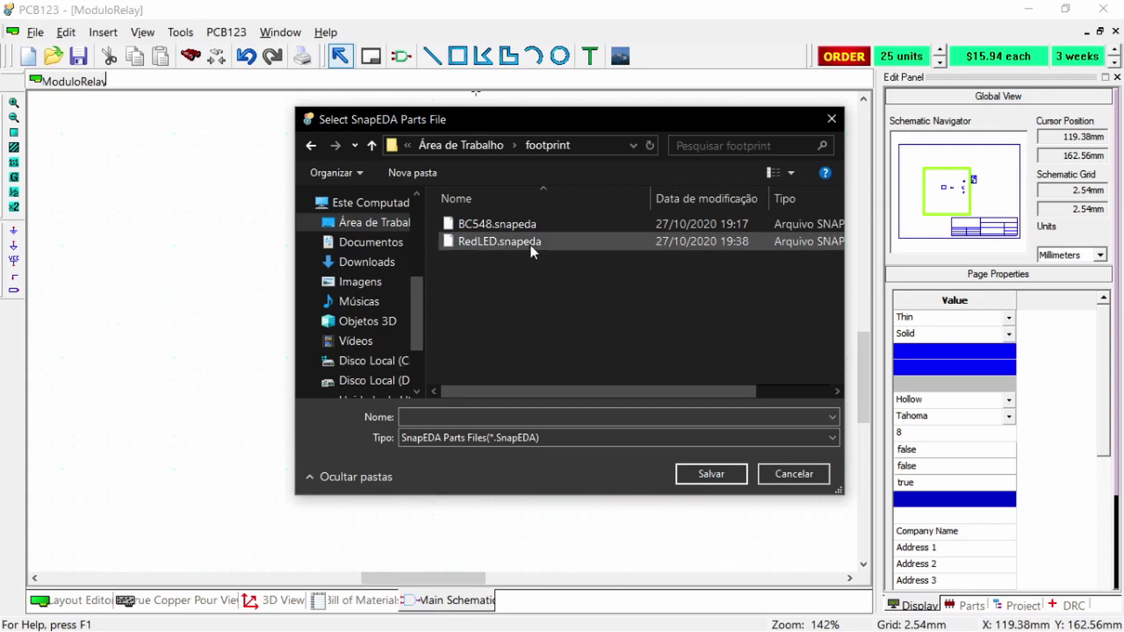
{"action": "left_click", "coordinate": [530, 243]}
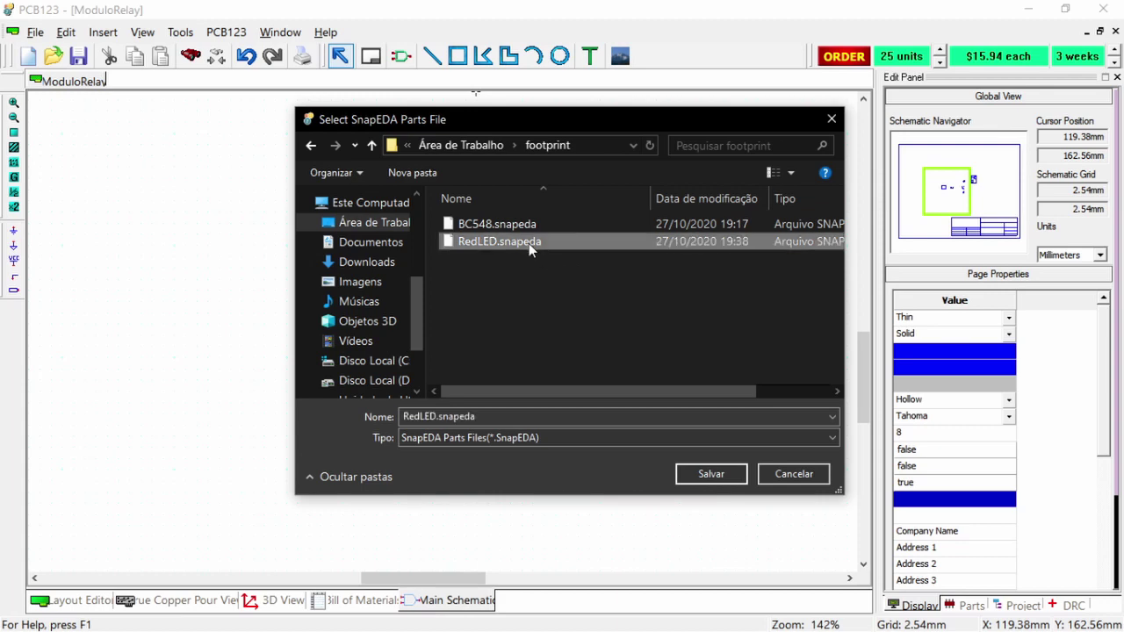
{"action": "left_click", "coordinate": [703, 476]}
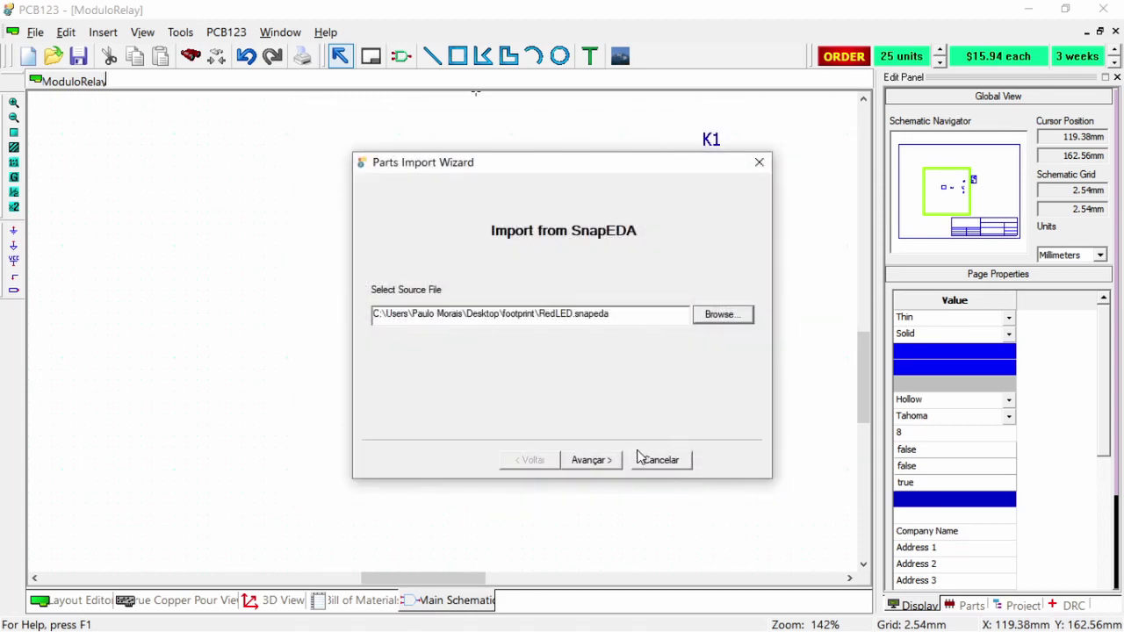
Import the red LED part into the Diodes library folder and acknowledge the completed import.
{"action": "left_click", "coordinate": [591, 460]}
{"action": "left_click", "coordinate": [607, 463]}
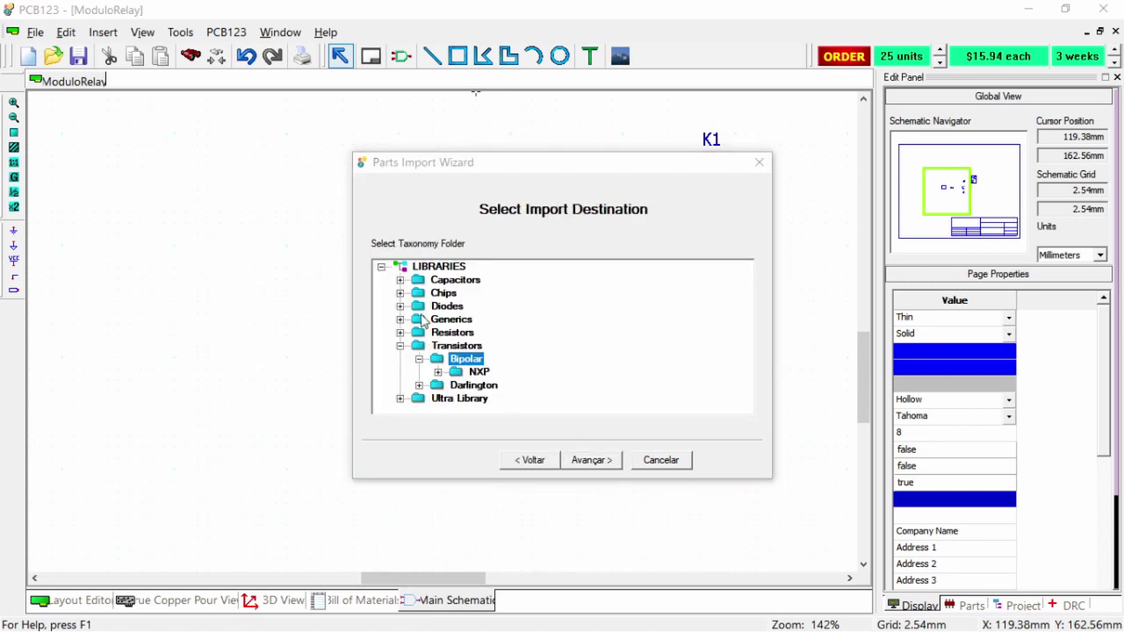
{"action": "left_click", "coordinate": [401, 307]}
{"action": "left_click", "coordinate": [448, 308]}
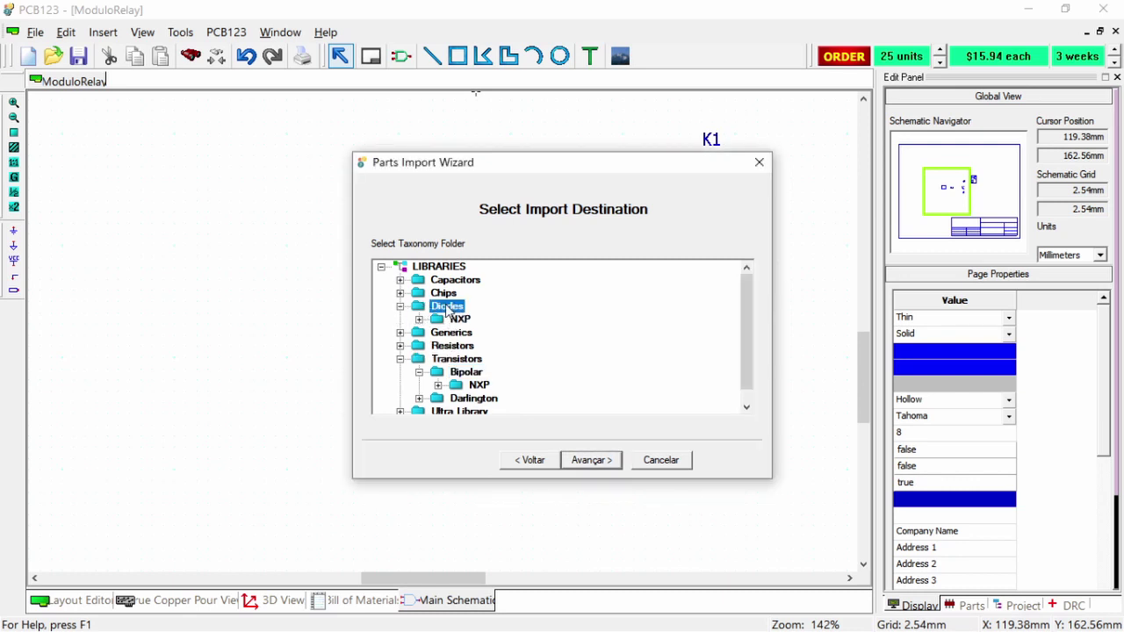
{"action": "left_click", "coordinate": [448, 307]}
{"action": "left_click", "coordinate": [605, 466]}
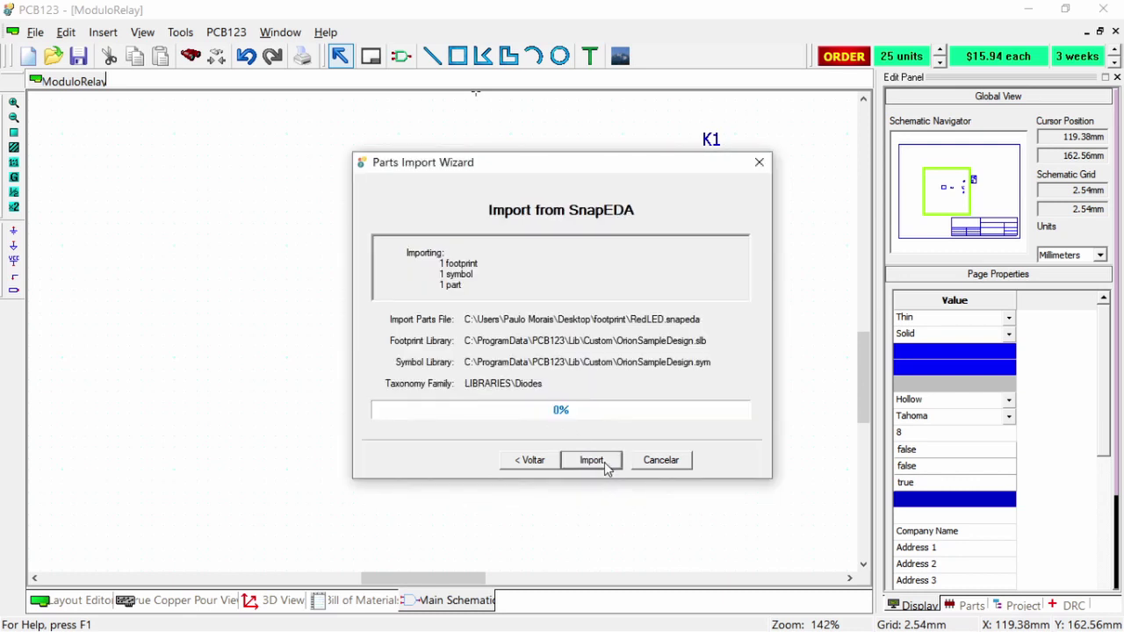
{"action": "left_click", "coordinate": [604, 468]}
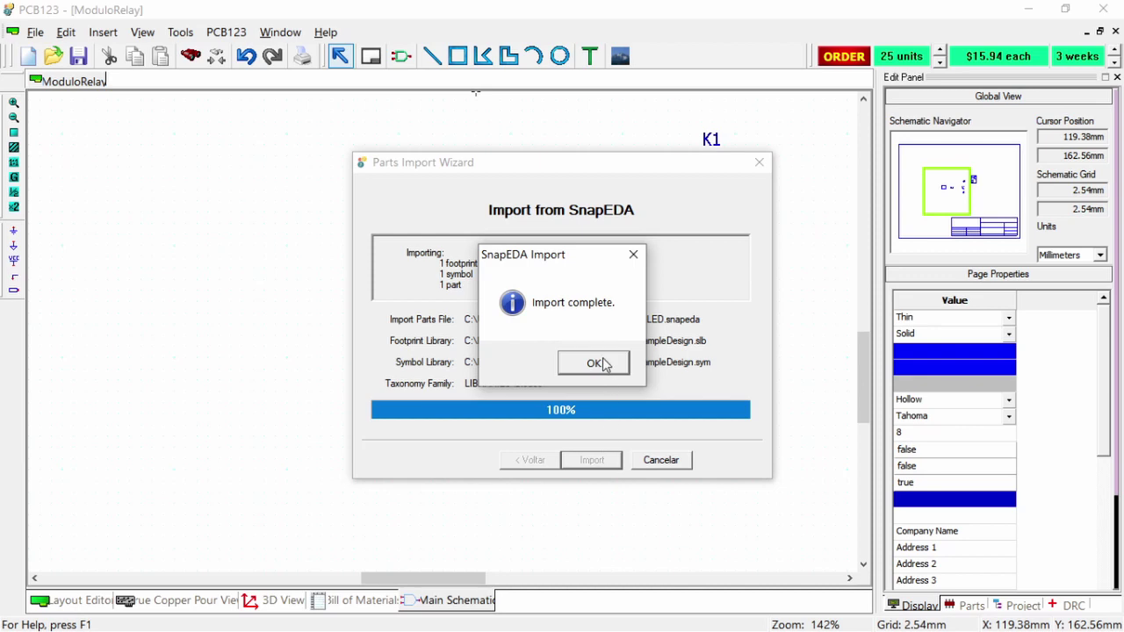
{"action": "left_click", "coordinate": [594, 364]}
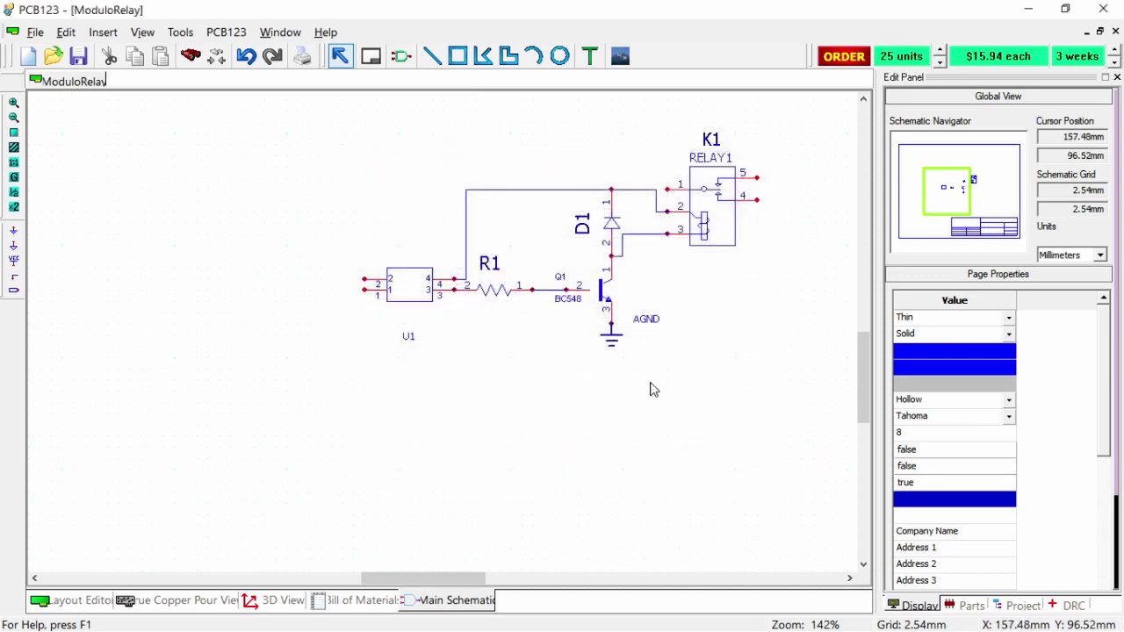
Browse the Diodes library and choose the LED part 151054RS03000 for insertion into the schematic.
{"action": "left_click", "coordinate": [403, 56]}
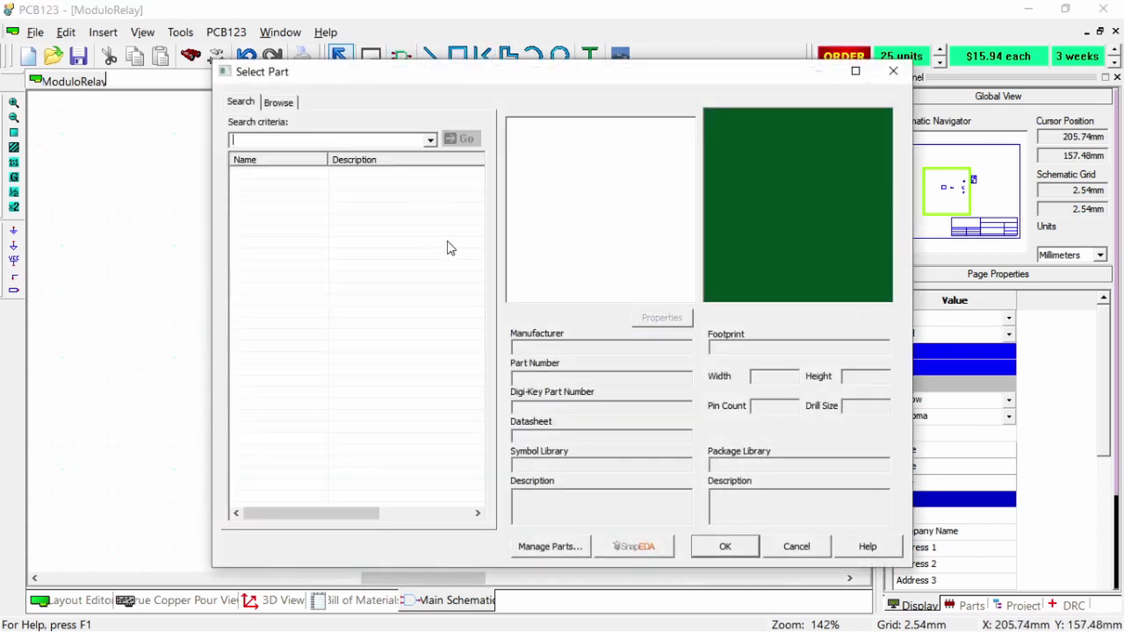
{"action": "left_click", "coordinate": [283, 104]}
{"action": "left_click", "coordinate": [256, 177]}
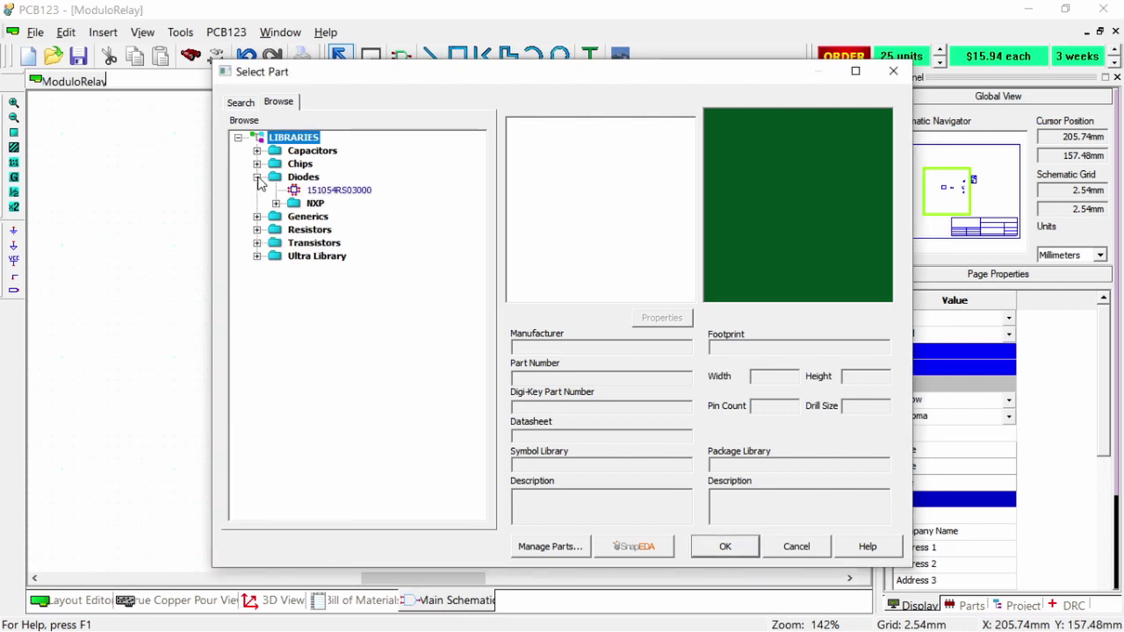
{"action": "left_click", "coordinate": [315, 191]}
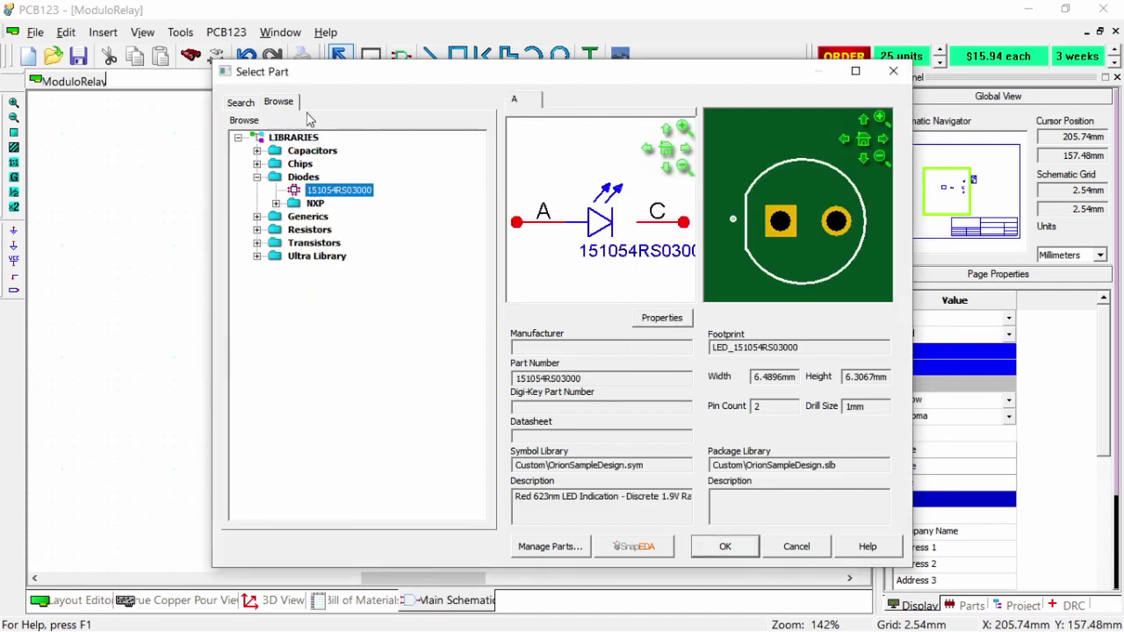
{"action": "left_click", "coordinate": [725, 548]}
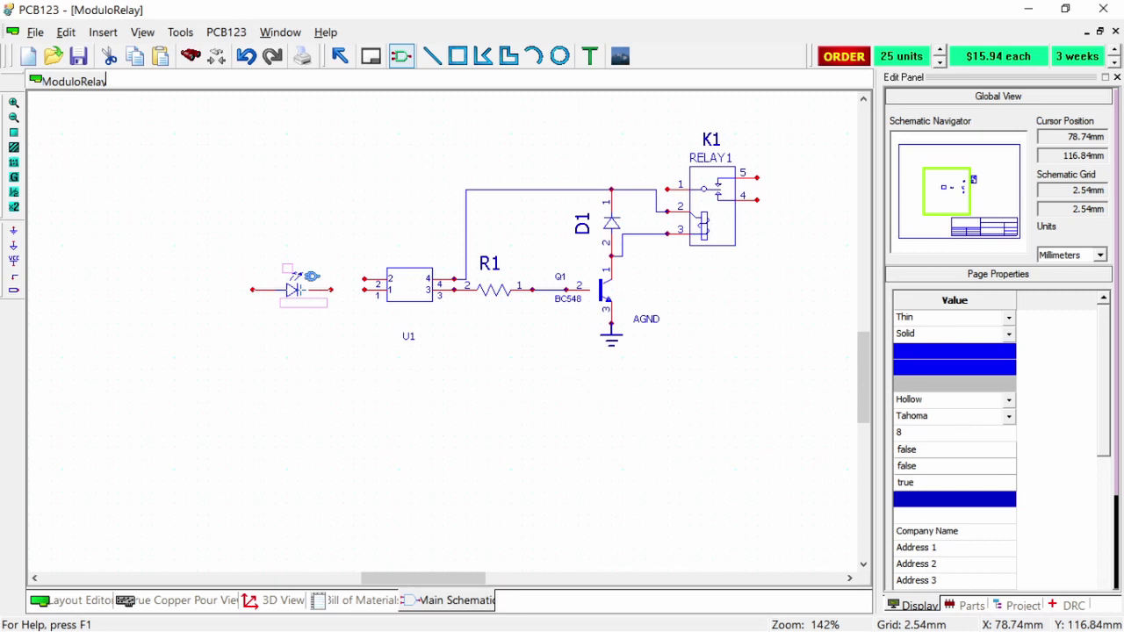
Rotate the LED so its anode faces U1, place it to the left of U1 and end part insertion.
{"action": "key", "text": "r"}
{"action": "key", "text": "r"}
{"action": "key", "text": "r"}
{"action": "key", "text": "r"}
{"action": "key", "text": "r"}
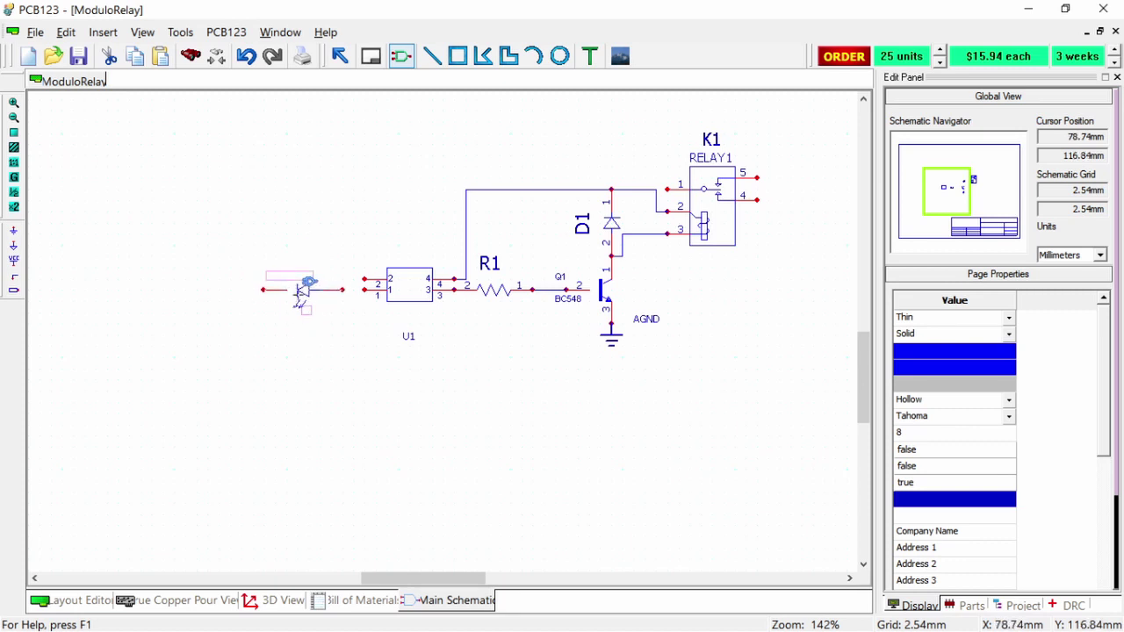
{"action": "key", "text": "r"}
{"action": "key", "text": "r"}
{"action": "key", "text": "r"}
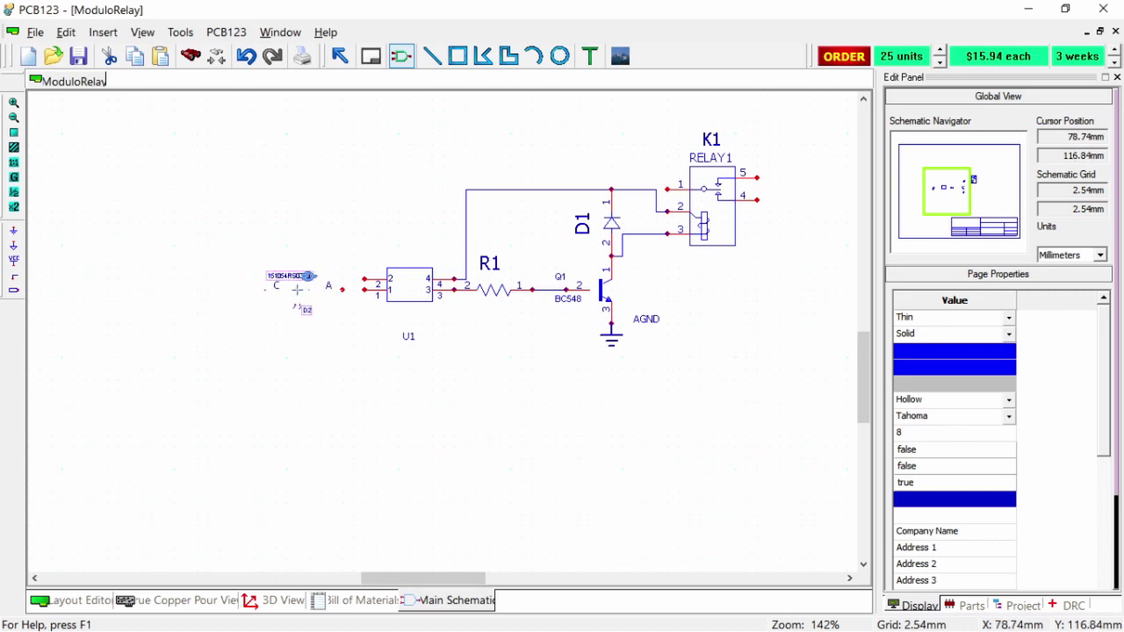
{"action": "left_click", "coordinate": [298, 289]}
{"action": "left_click", "coordinate": [312, 300]}
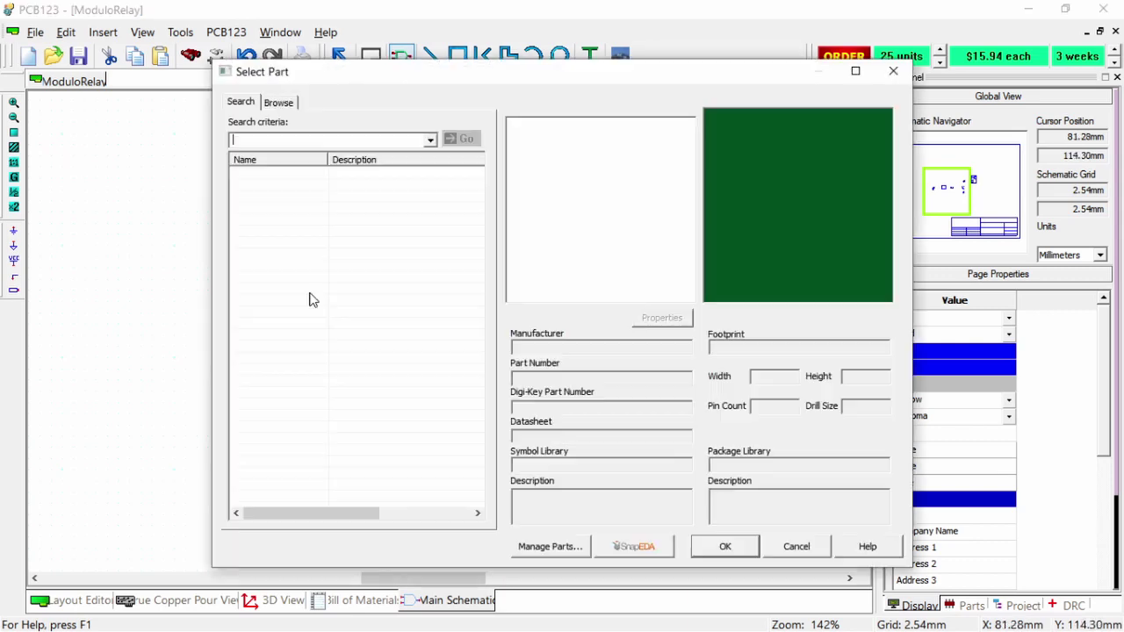
{"action": "key", "text": "Escape"}
Mirror the LED vertically and remove its overlapping 151054RS03000 label.
{"action": "right_click", "coordinate": [304, 291]}
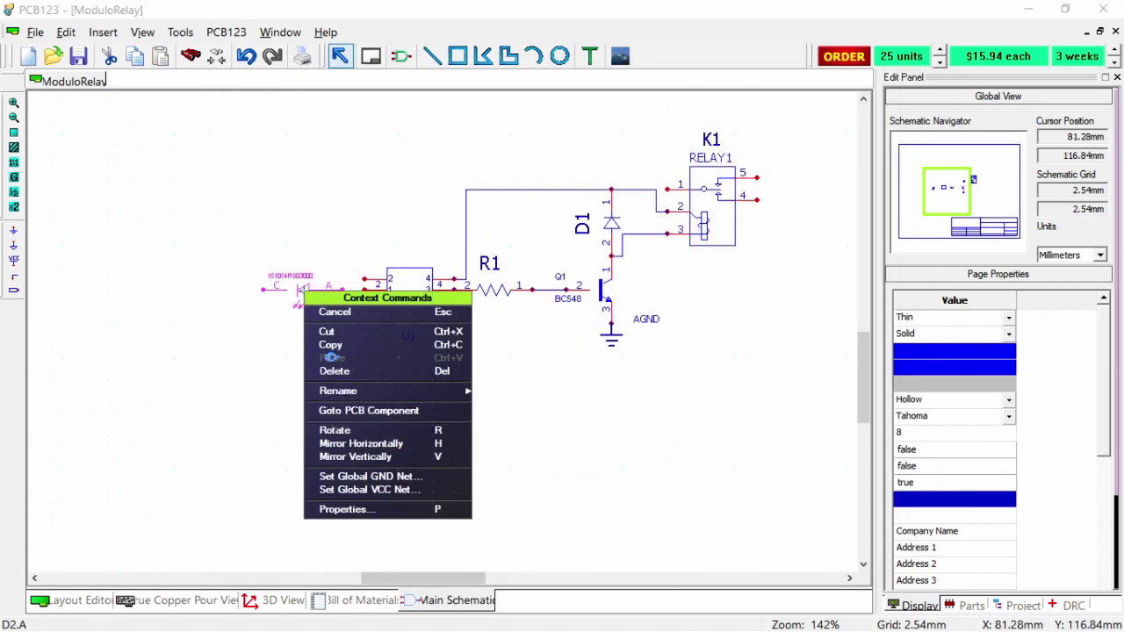
{"action": "left_click", "coordinate": [362, 455]}
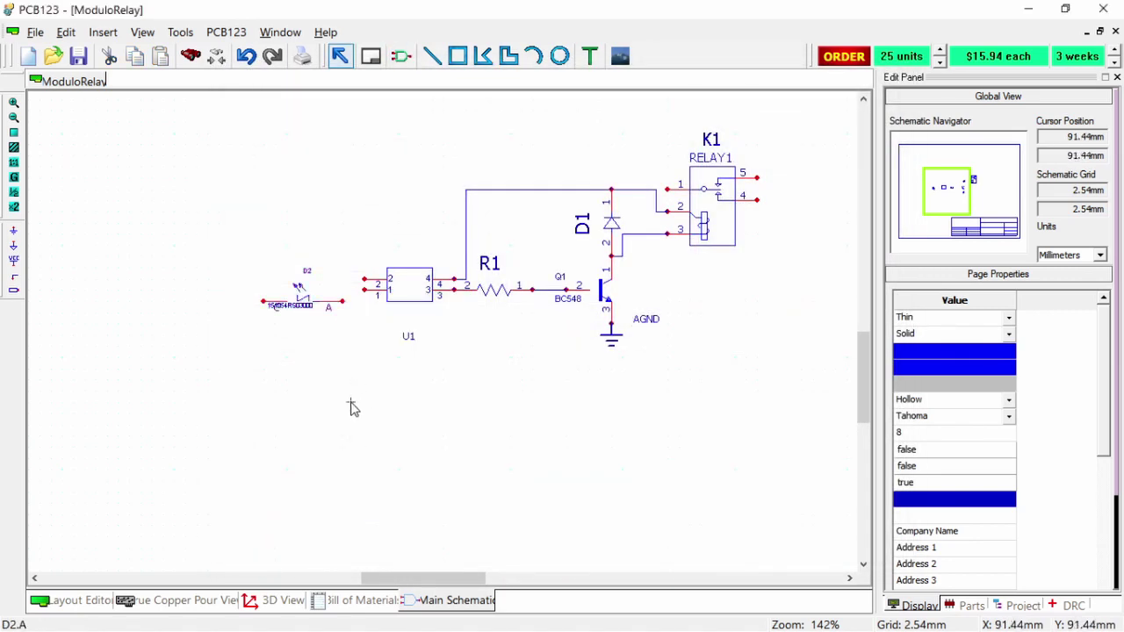
{"action": "scroll", "coordinate": [444, 334], "scroll_direction": "up", "scroll_amount": 5}
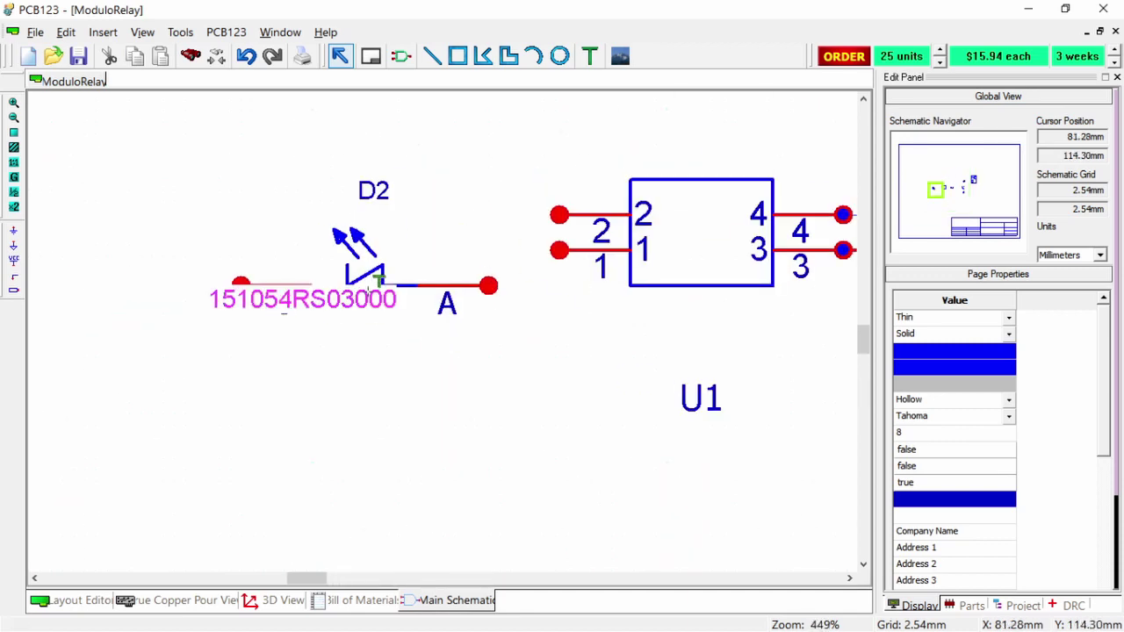
{"action": "left_click_drag", "start_coordinate": [377, 281], "coordinate": [360, 335]}
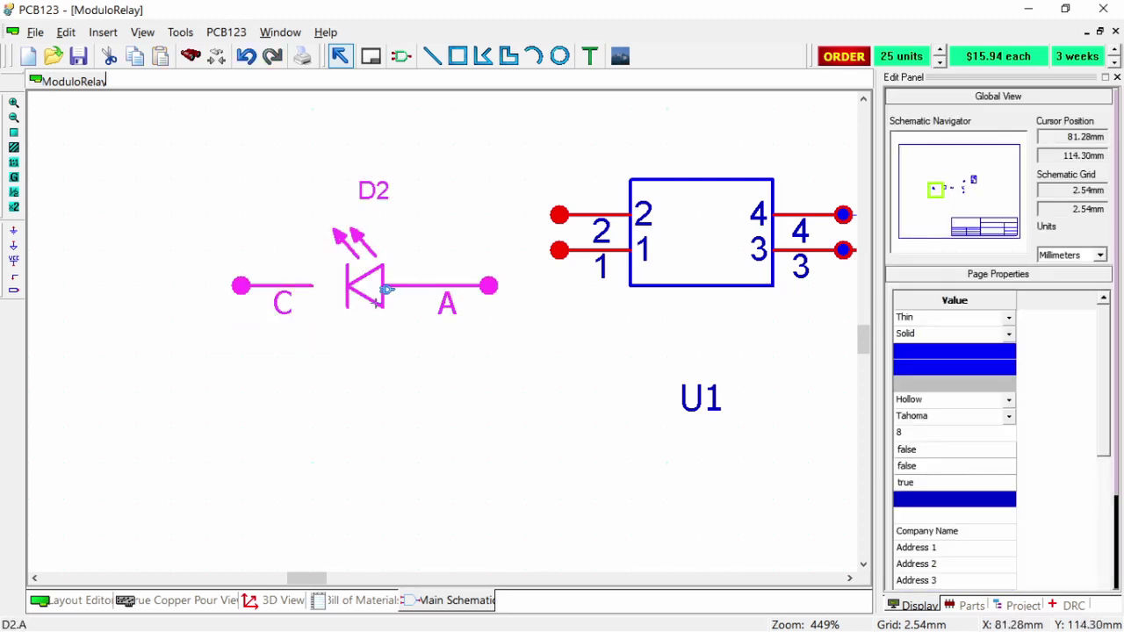
Move the LED so its anode meets pin 1 of the optocoupler U1.
{"action": "left_click_drag", "start_coordinate": [373, 299], "coordinate": [480, 238]}
{"action": "scroll", "coordinate": [444, 298], "scroll_direction": "down", "scroll_amount": 2}
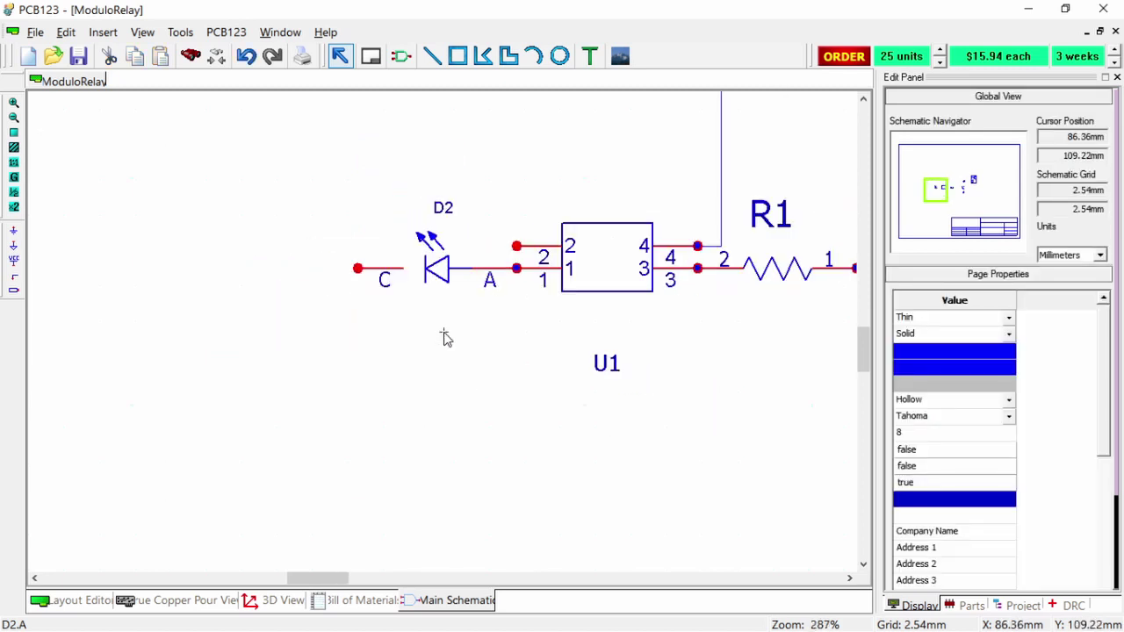
{"action": "scroll", "coordinate": [446, 338], "scroll_direction": "down", "scroll_amount": 2}
{"action": "left_click", "coordinate": [527, 338]}
{"action": "scroll", "coordinate": [529, 337], "scroll_direction": "up", "scroll_amount": 1}
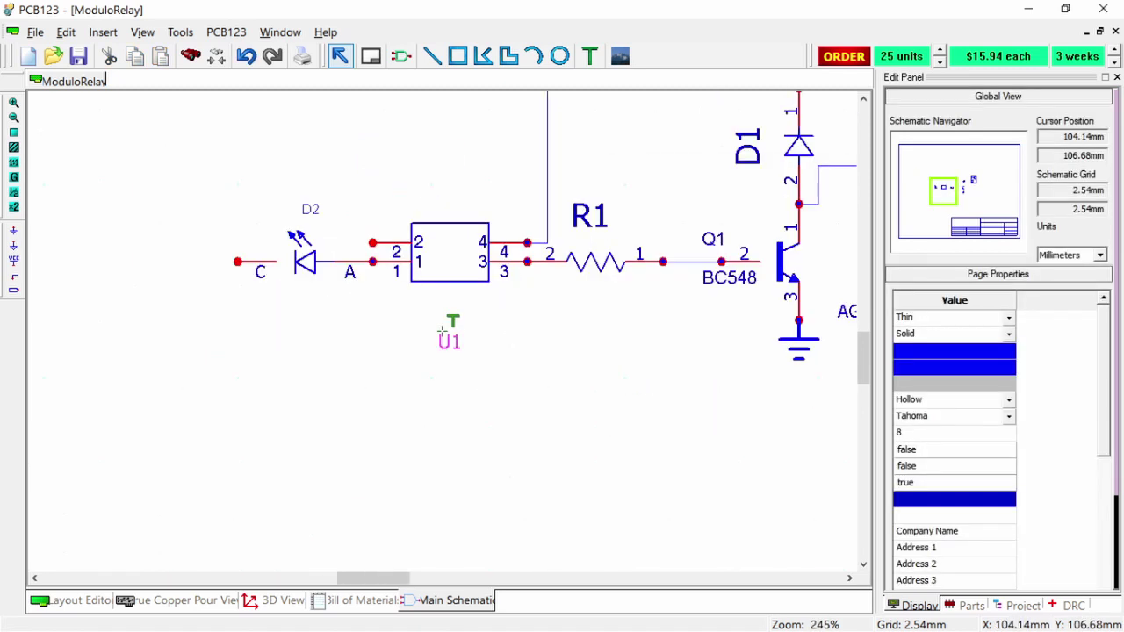
{"action": "left_click", "coordinate": [438, 356]}
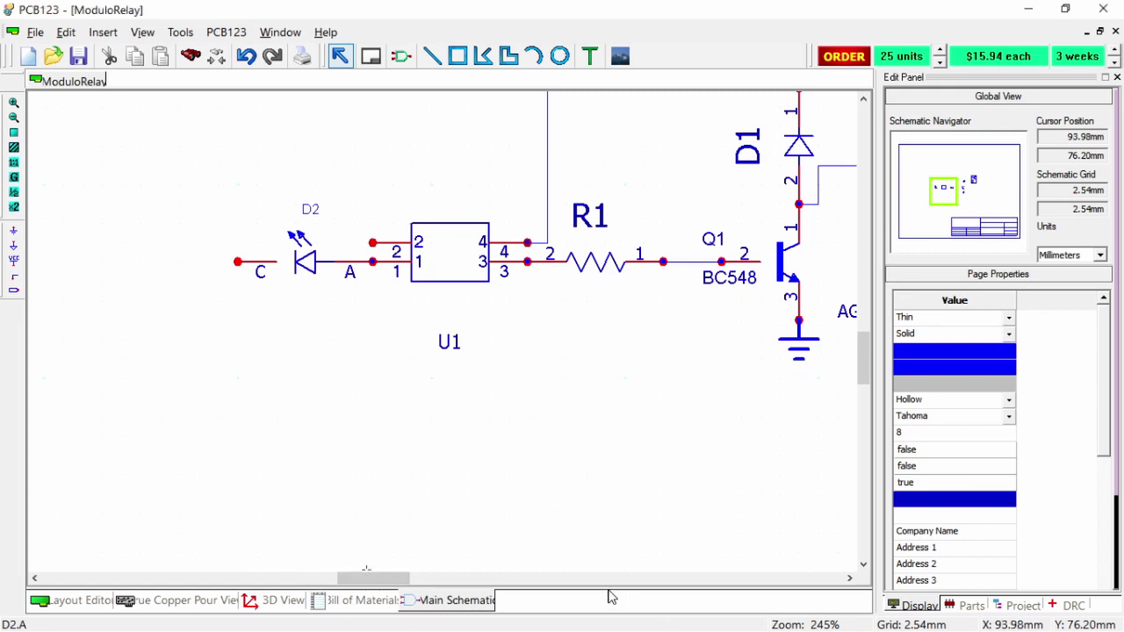
Check the internal connection diagram in the browser's PC817X datasheet and return to the PCB123 schematic.
{"action": "key", "text": "alt+Tab"}
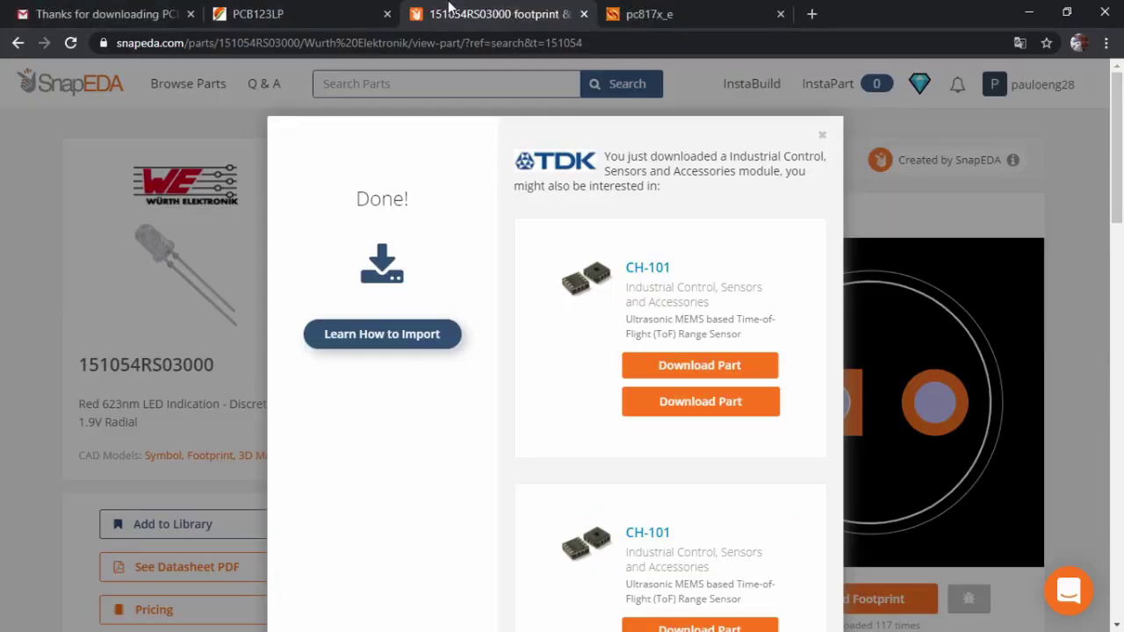
{"action": "left_click", "coordinate": [687, 12]}
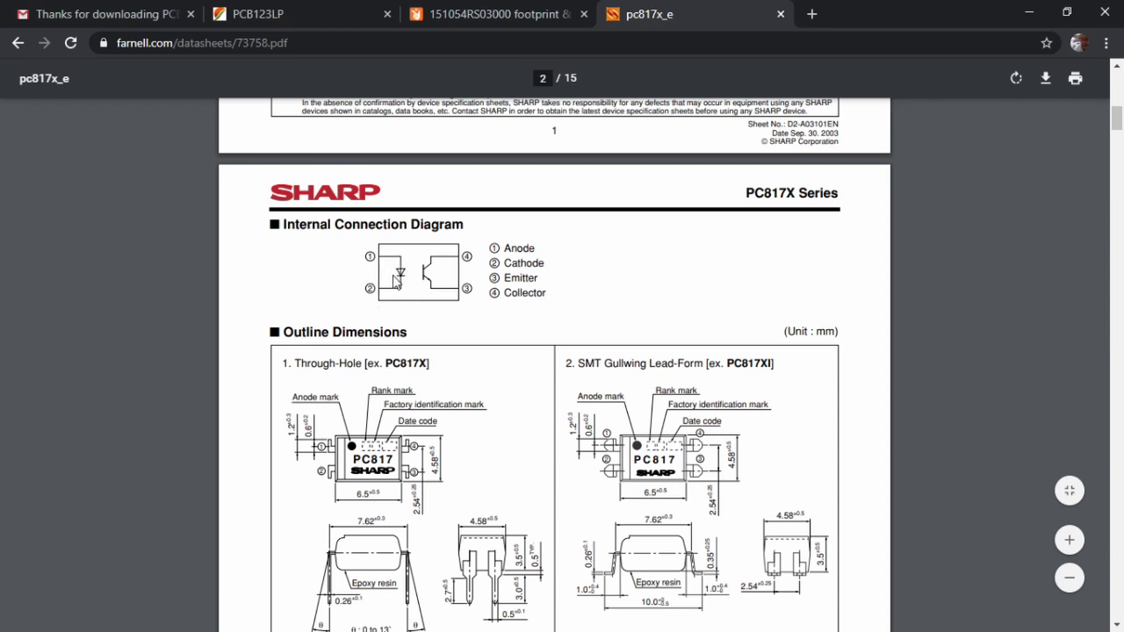
{"action": "scroll", "coordinate": [406, 294], "scroll_direction": "up", "scroll_amount": 3, "text": "ctrl"}
{"action": "scroll", "coordinate": [401, 291], "scroll_direction": "down", "scroll_amount": 3, "text": "ctrl"}
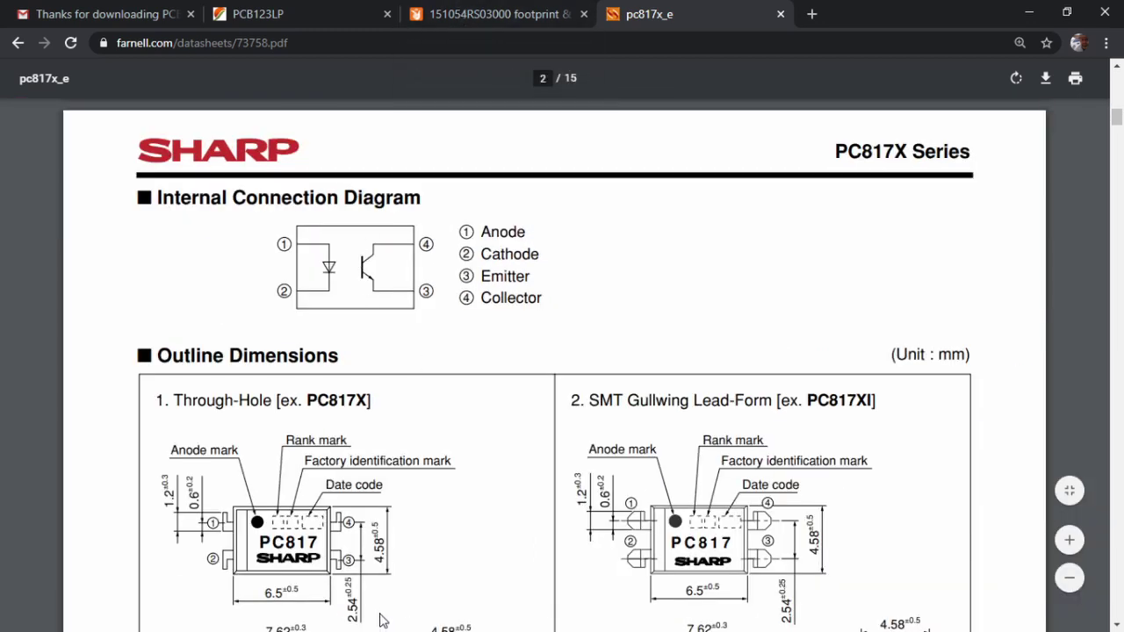
{"action": "key", "text": "alt+Tab"}
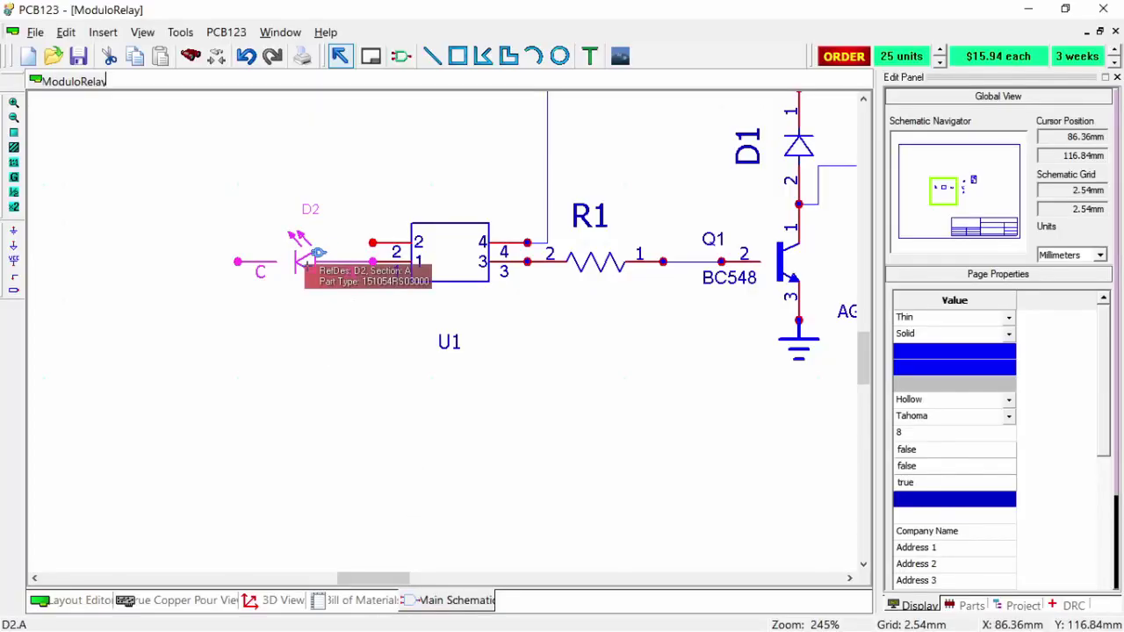
Move the LED D2 left, away from U1, and delete the wire joining its anode to U1 pin 1.
{"action": "left_click_drag", "start_coordinate": [317, 254], "coordinate": [202, 254]}
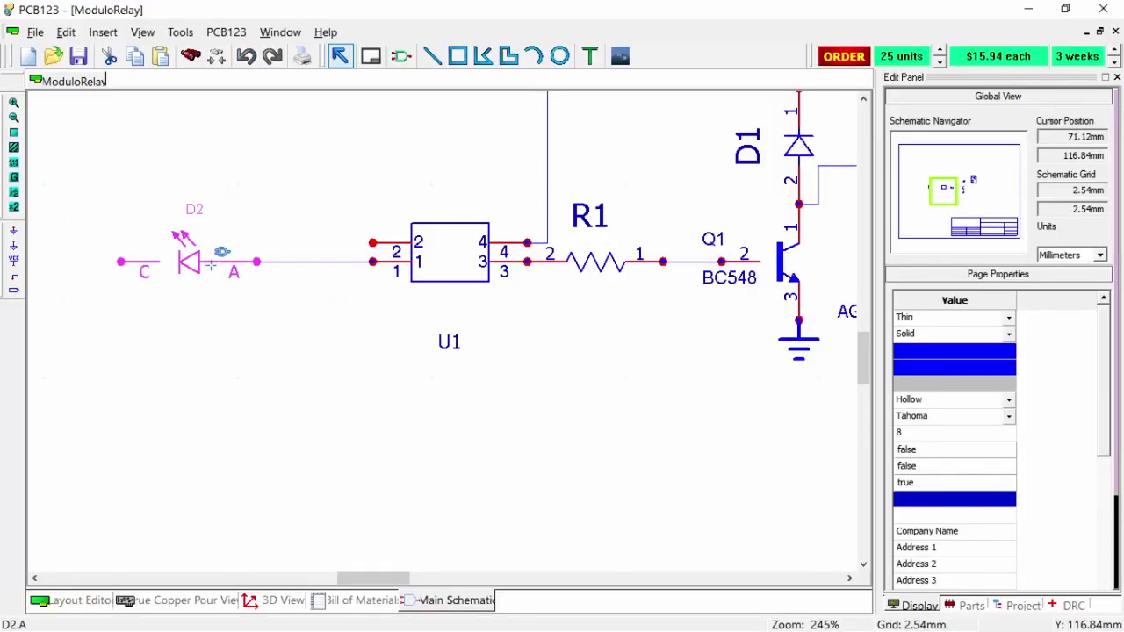
{"action": "right_click", "coordinate": [317, 262]}
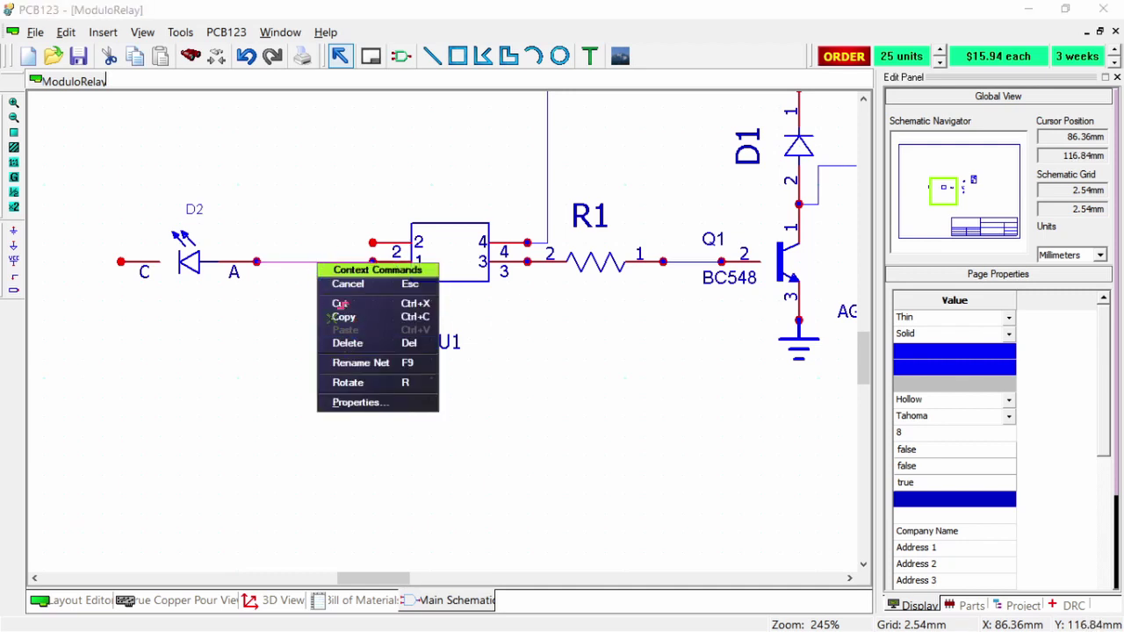
{"action": "right_click", "coordinate": [298, 263]}
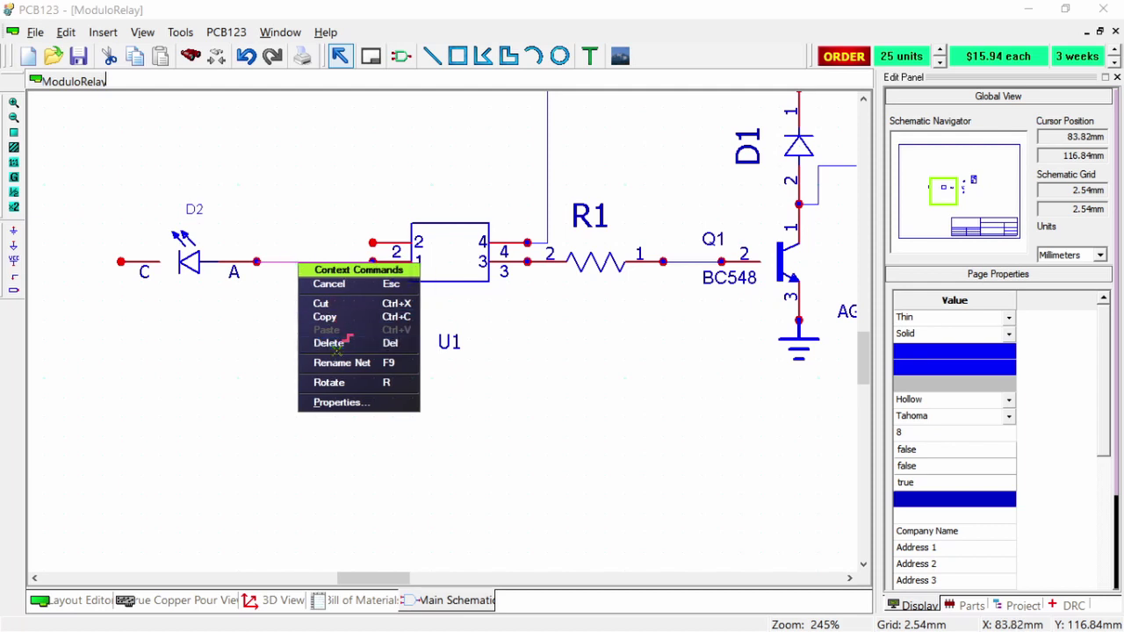
{"action": "left_click", "coordinate": [279, 331]}
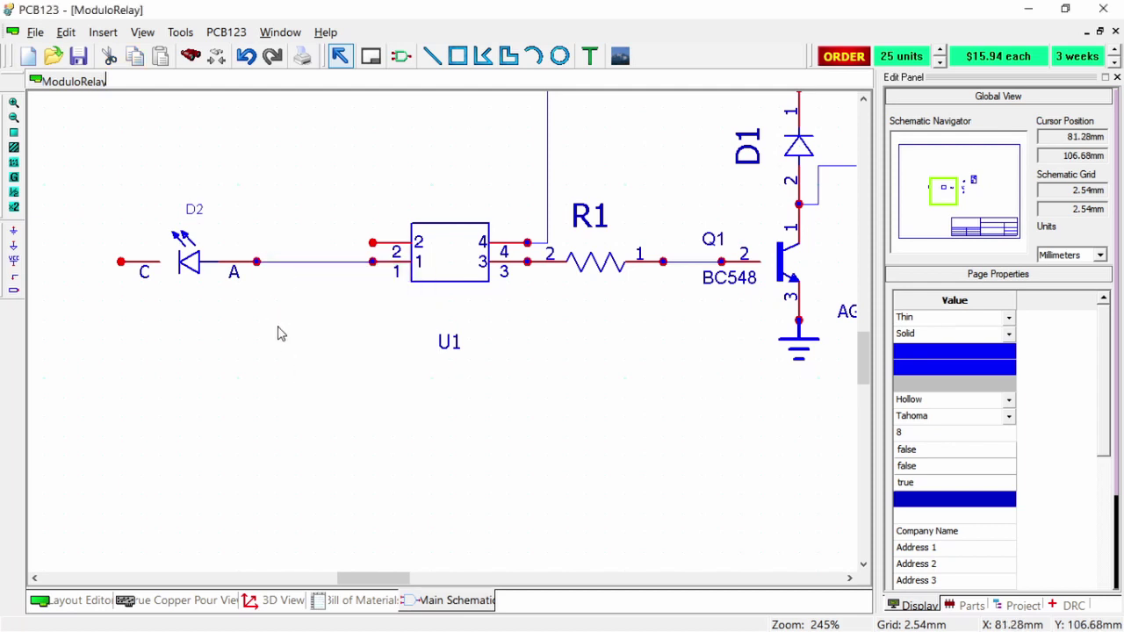
{"action": "left_click", "coordinate": [317, 262]}
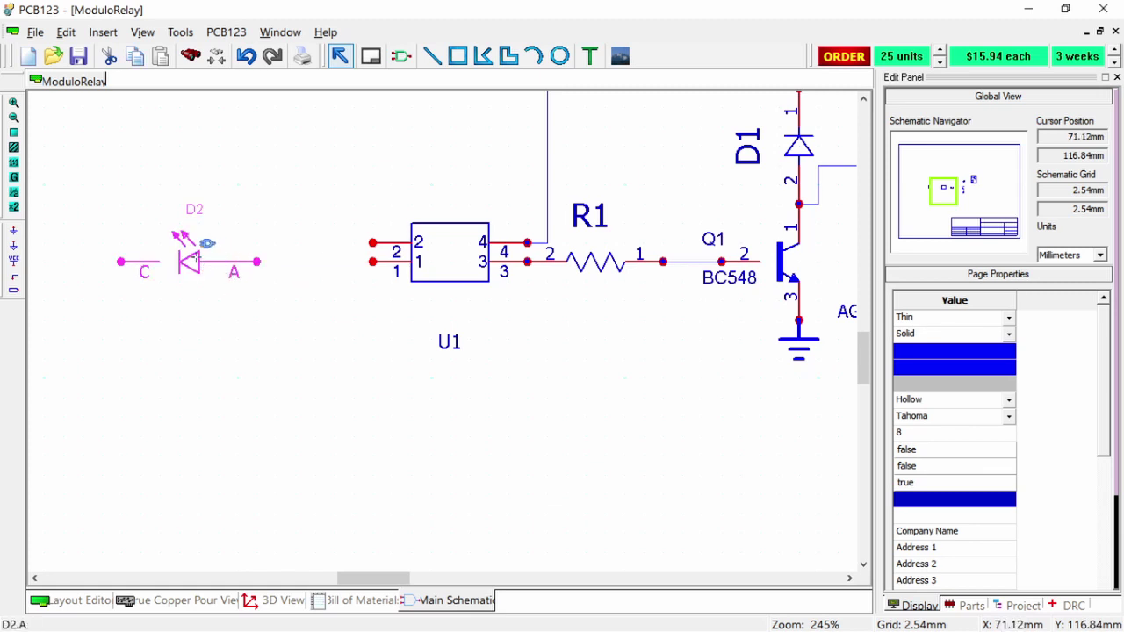
{"action": "right_click", "coordinate": [194, 258]}
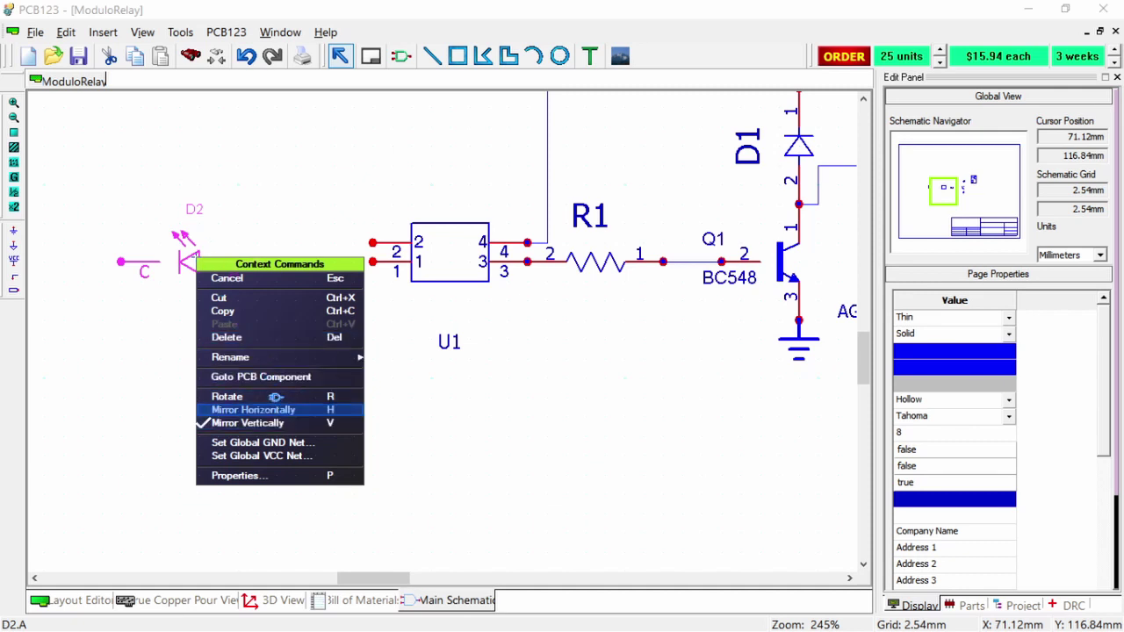
{"action": "left_click", "coordinate": [265, 422]}
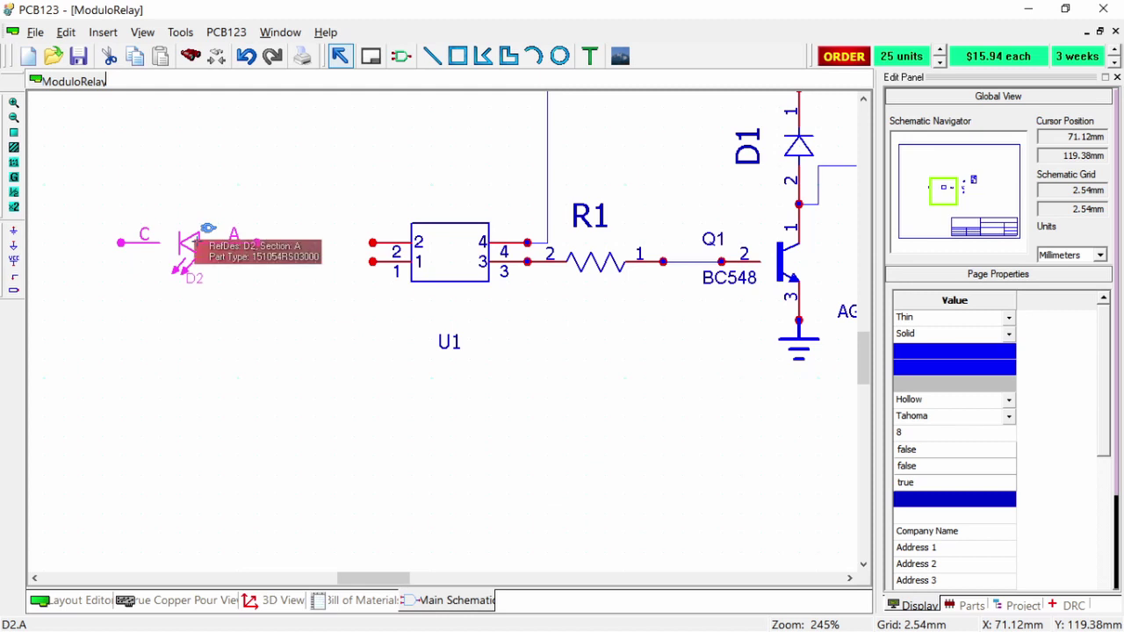
{"action": "key", "text": "ctrl+z"}
Mirror LED D2 horizontally so its cathode faces U1, and wire the cathode to pin 1 of U1.
{"action": "key", "text": "f"}
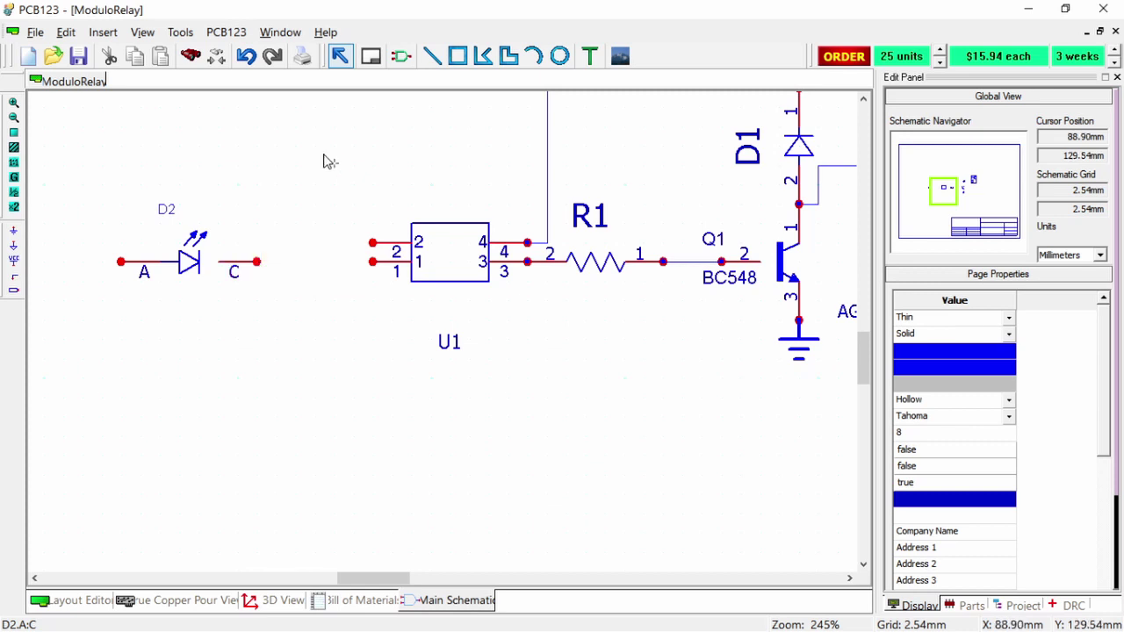
{"action": "left_click", "coordinate": [259, 262]}
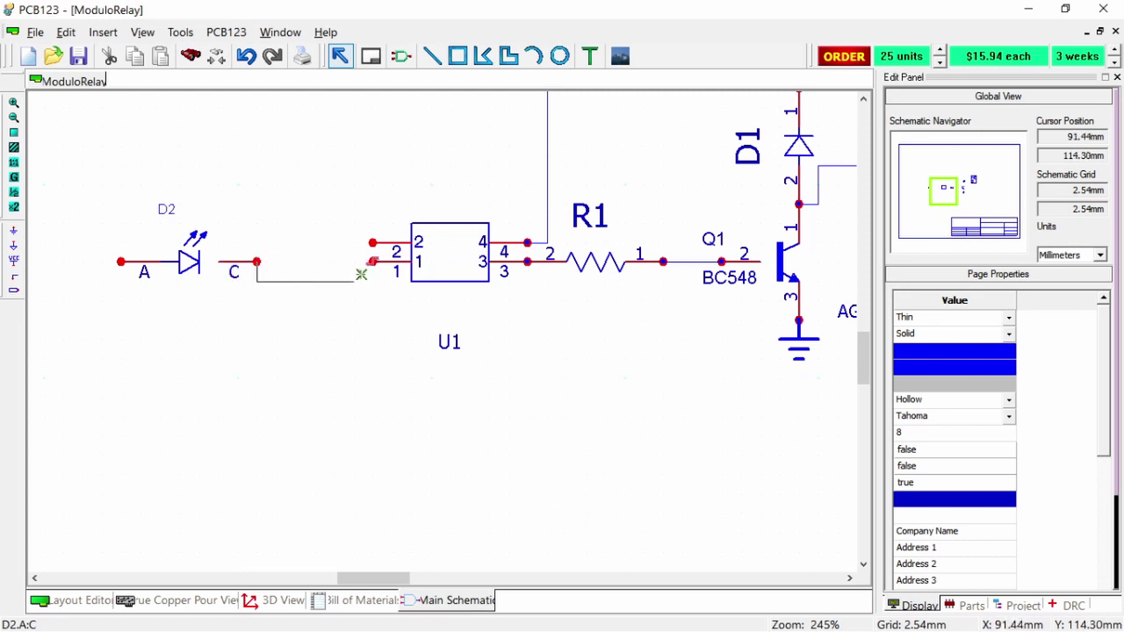
{"action": "left_click", "coordinate": [373, 262]}
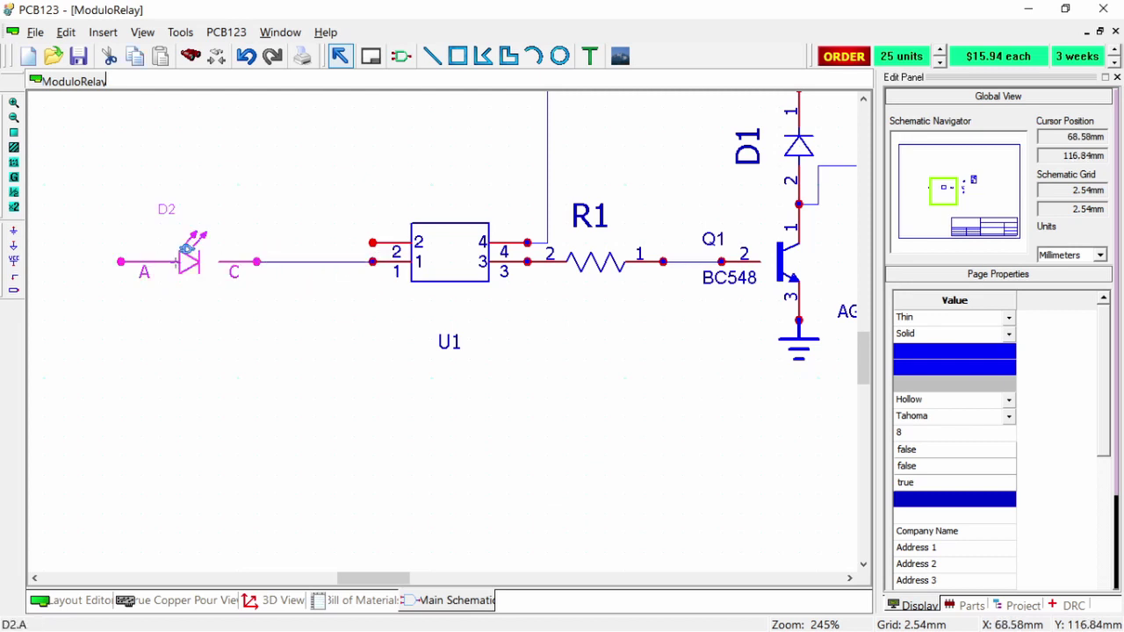
Move LED D2 close to U1, slightly below pin 1, and place its reference designator beneath the LED symbol.
{"action": "left_click_drag", "start_coordinate": [149, 255], "coordinate": [294, 288]}
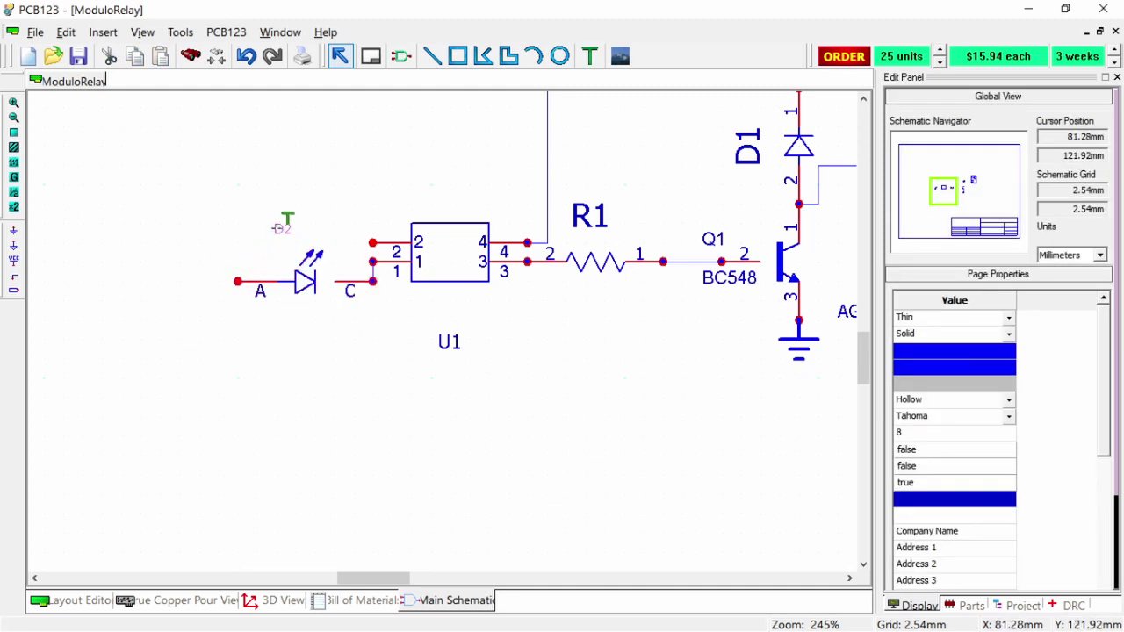
{"action": "left_click_drag", "start_coordinate": [282, 227], "coordinate": [319, 301]}
{"action": "left_click", "coordinate": [321, 388]}
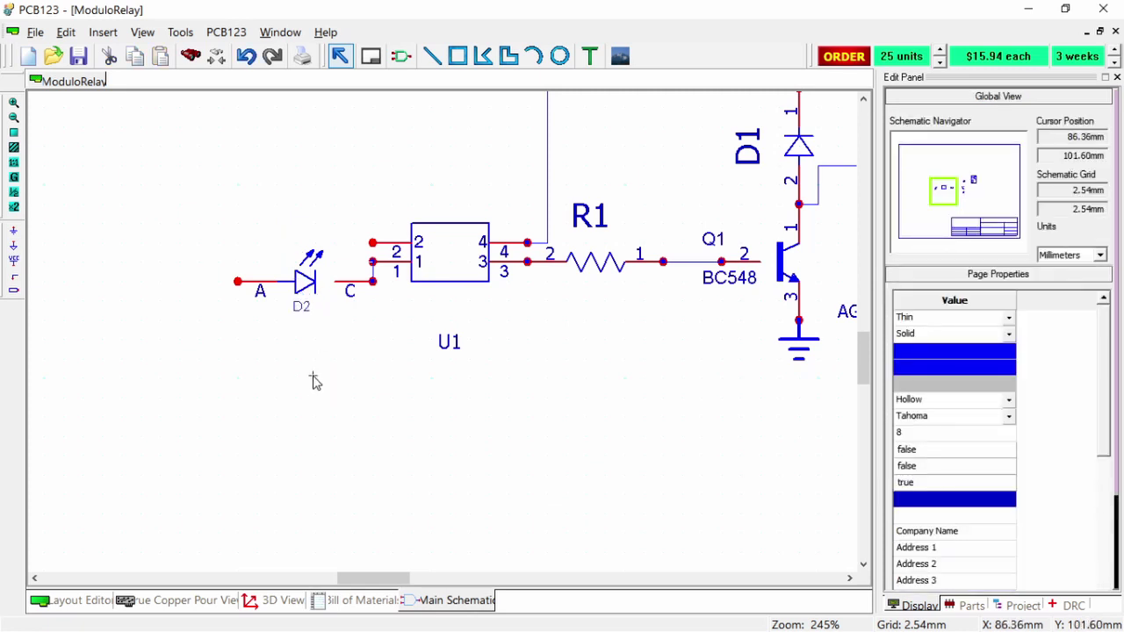
{"action": "left_click", "coordinate": [305, 308]}
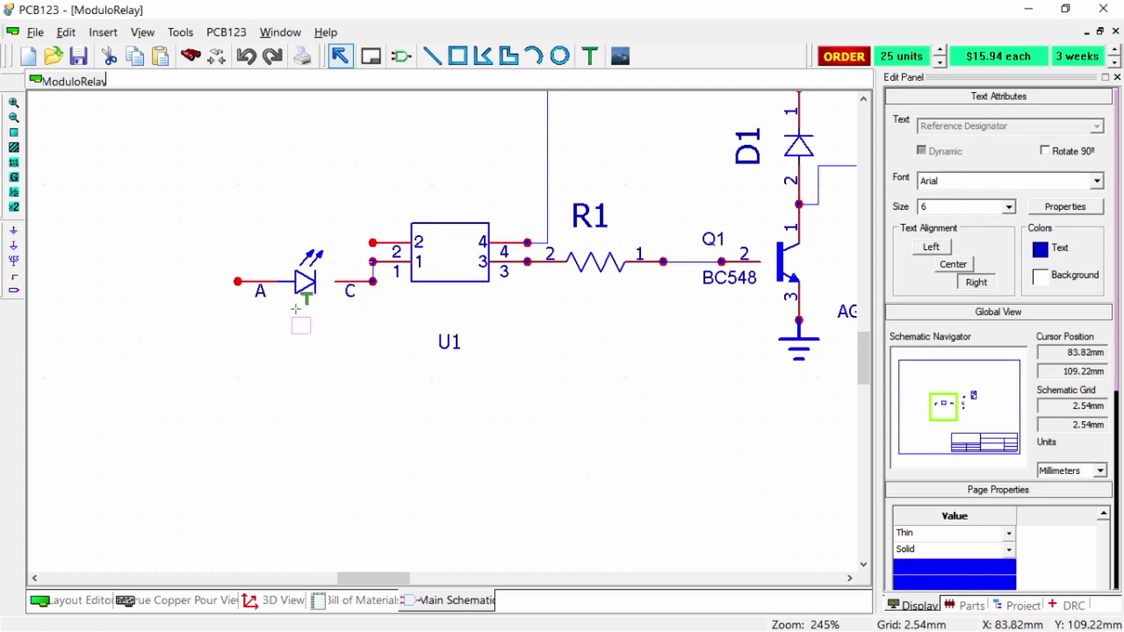
{"action": "left_click", "coordinate": [307, 320]}
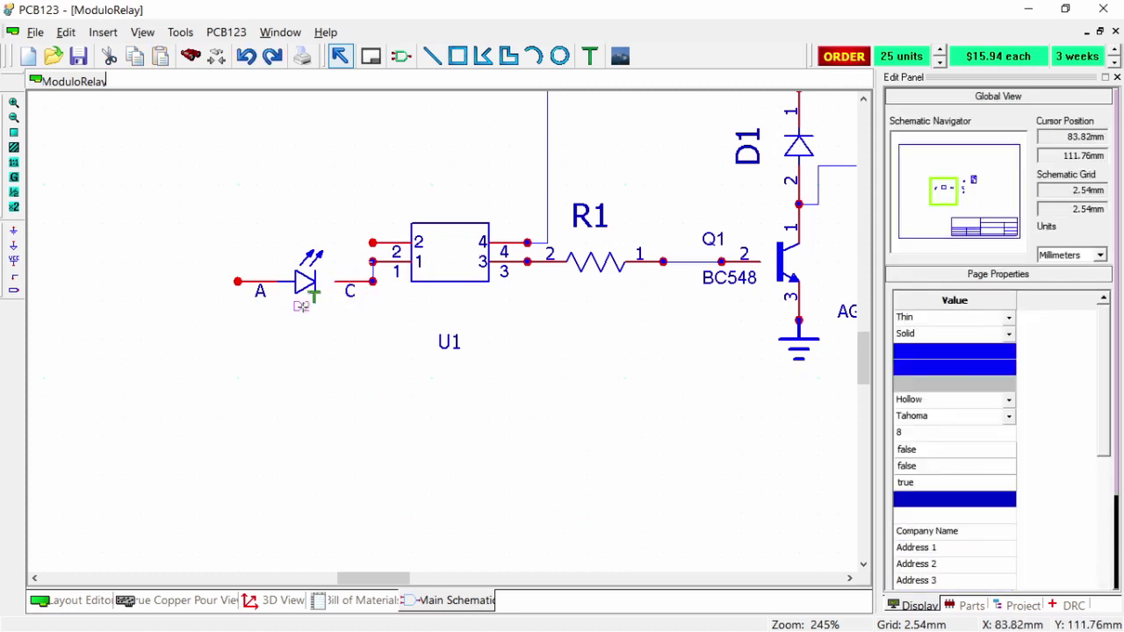
Increase the text size of the LED's D2 reference designator.
{"action": "double_click", "coordinate": [302, 308]}
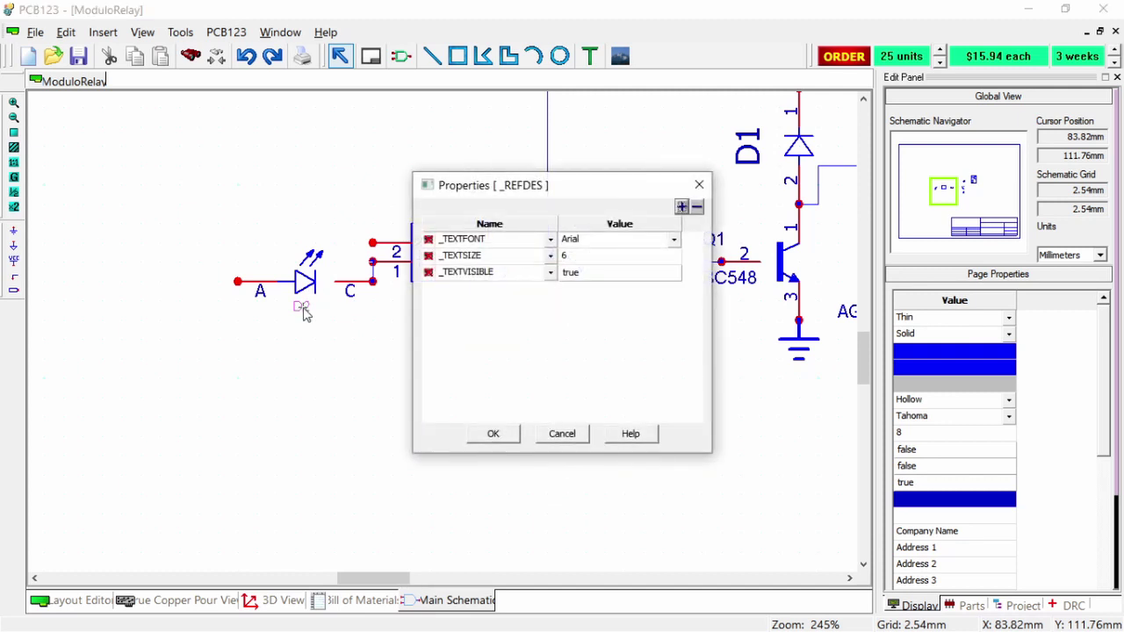
{"action": "left_click", "coordinate": [576, 256]}
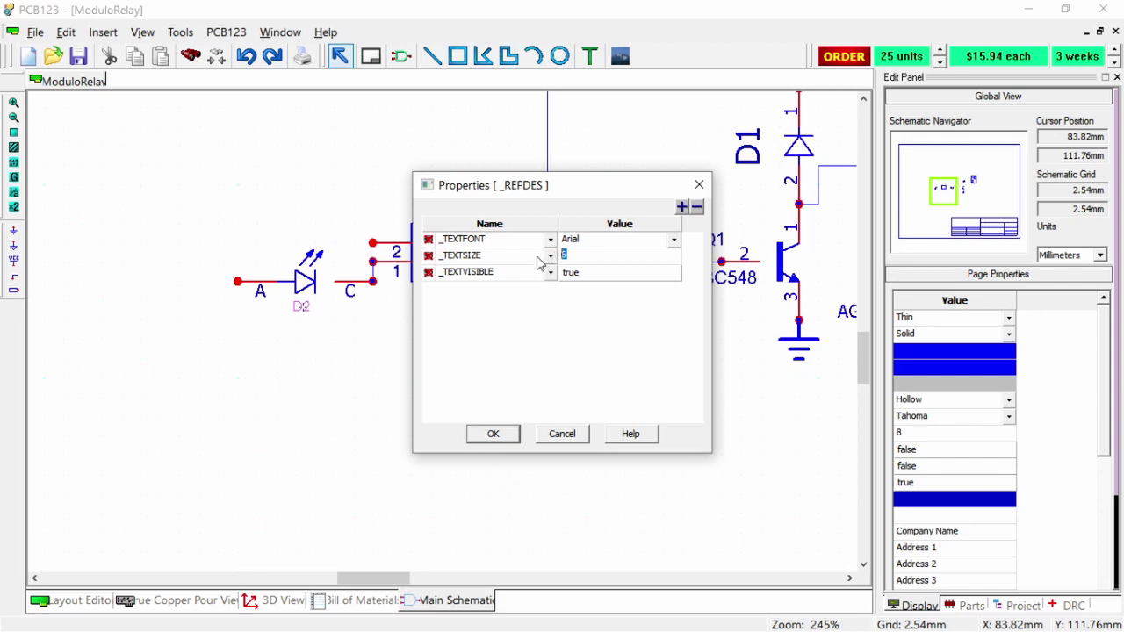
{"action": "key", "text": "Tab"}
{"action": "left_click", "coordinate": [493, 434]}
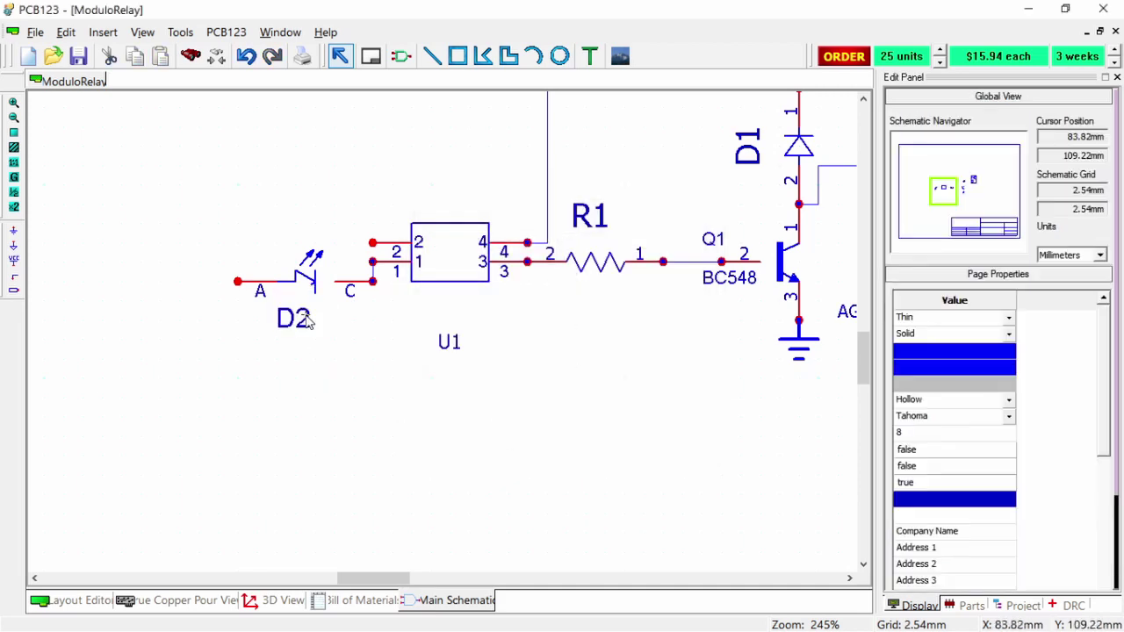
{"action": "left_click", "coordinate": [326, 371]}
Set the text size of the R1 reference designator to 10 and adjust its position above the resistor.
{"action": "scroll", "coordinate": [325, 371], "scroll_direction": "up", "scroll_amount": 1}
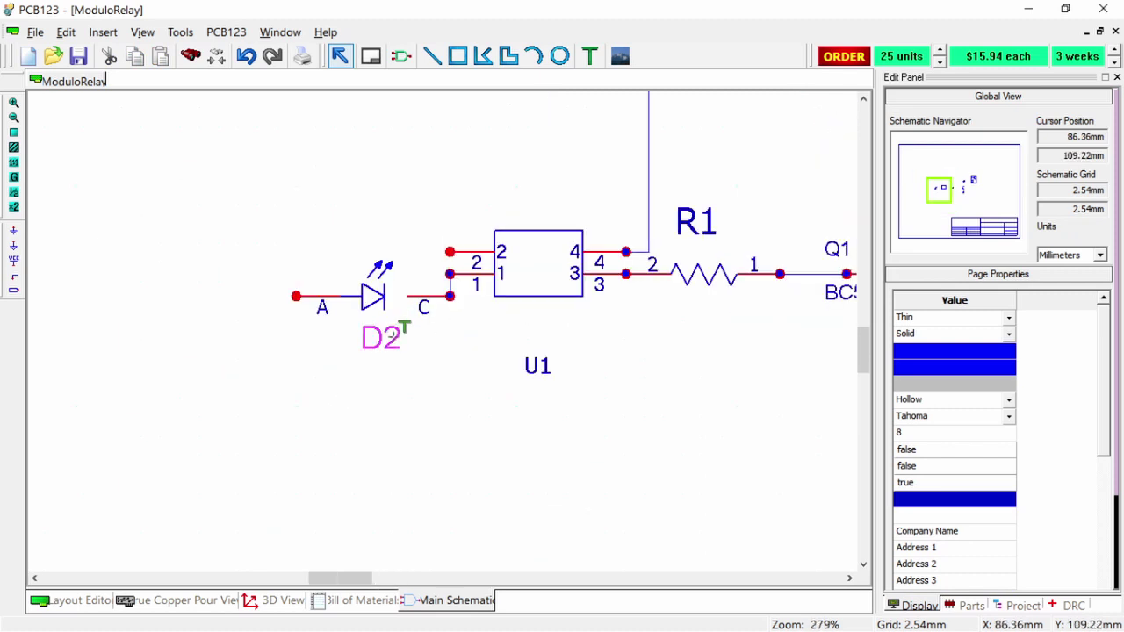
{"action": "scroll", "coordinate": [442, 318], "scroll_direction": "down", "scroll_amount": 2}
{"action": "double_click", "coordinate": [410, 293]}
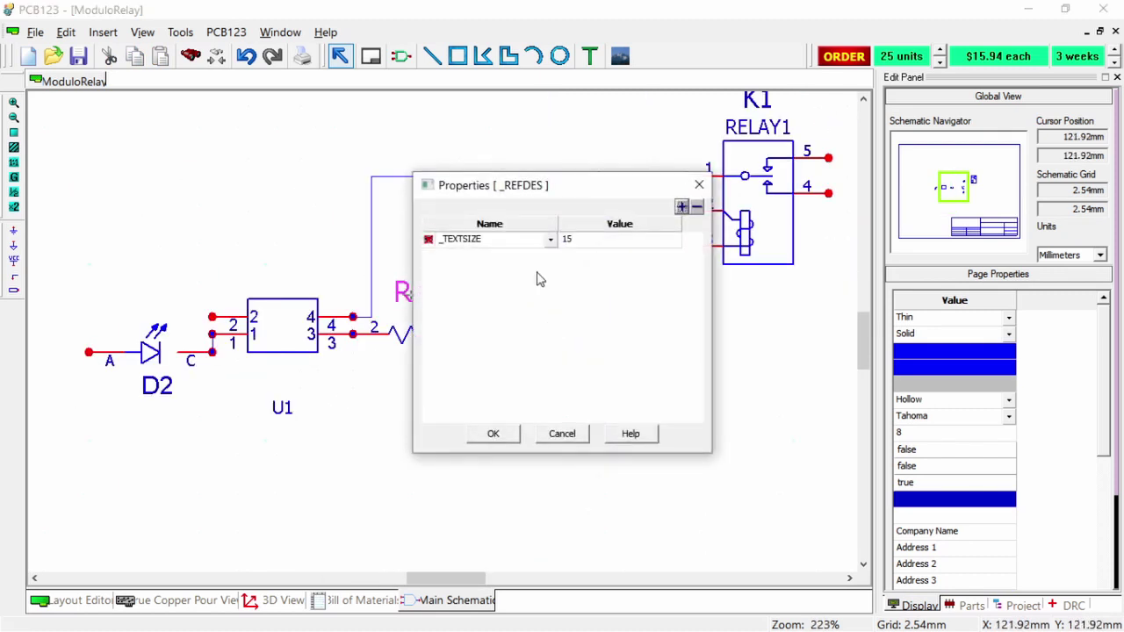
{"action": "left_click", "coordinate": [578, 246]}
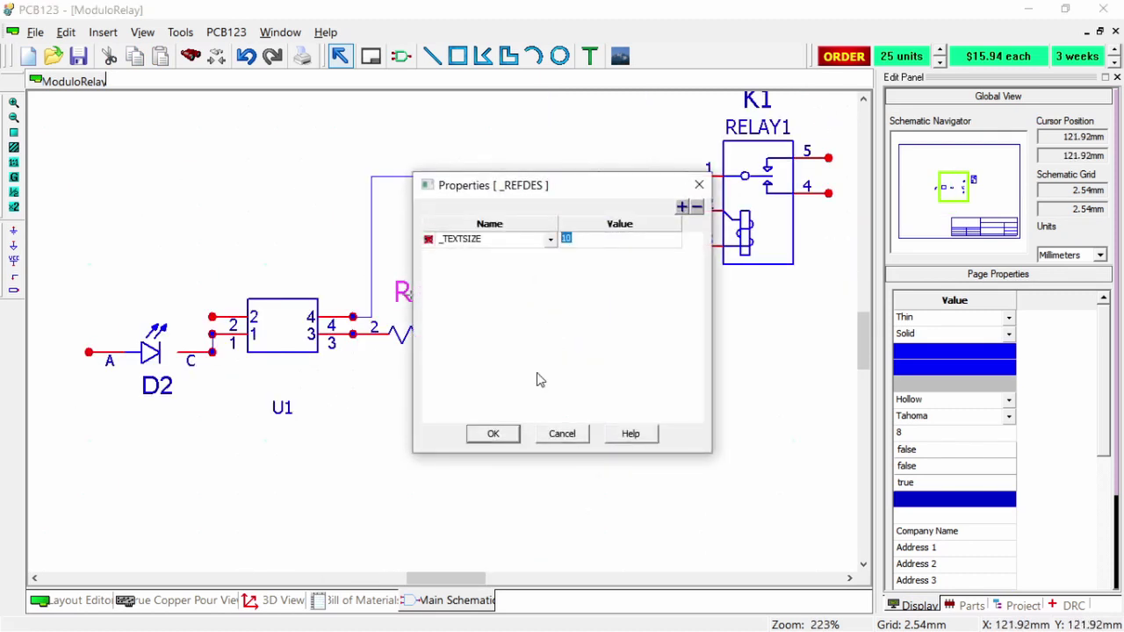
{"action": "left_click", "coordinate": [493, 433]}
{"action": "left_click", "coordinate": [413, 301]}
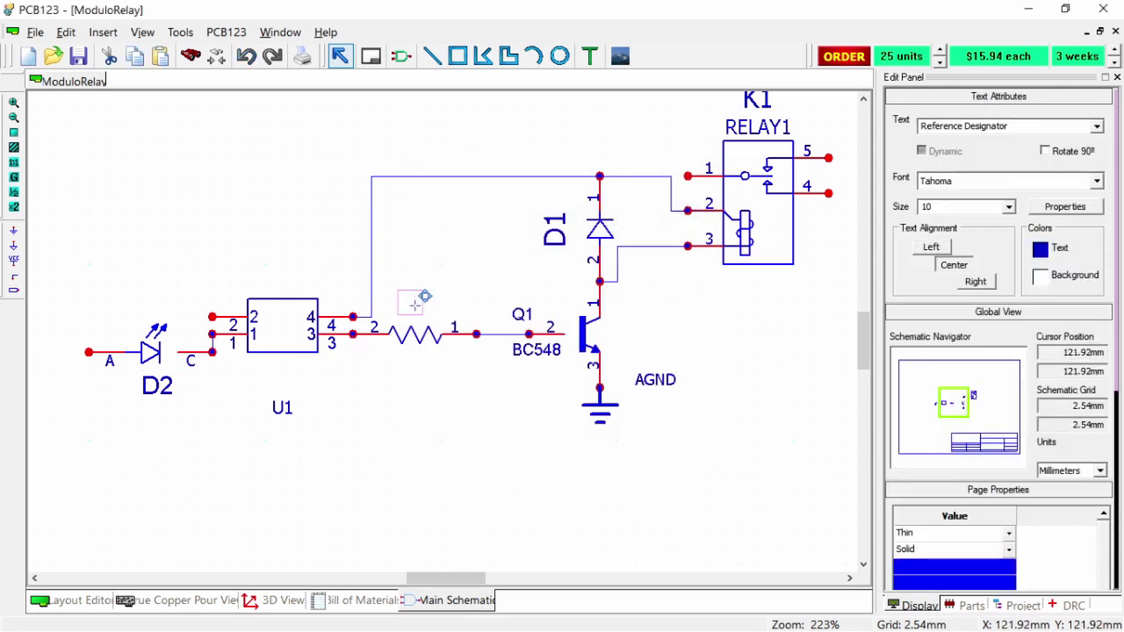
{"action": "key", "text": "Escape"}
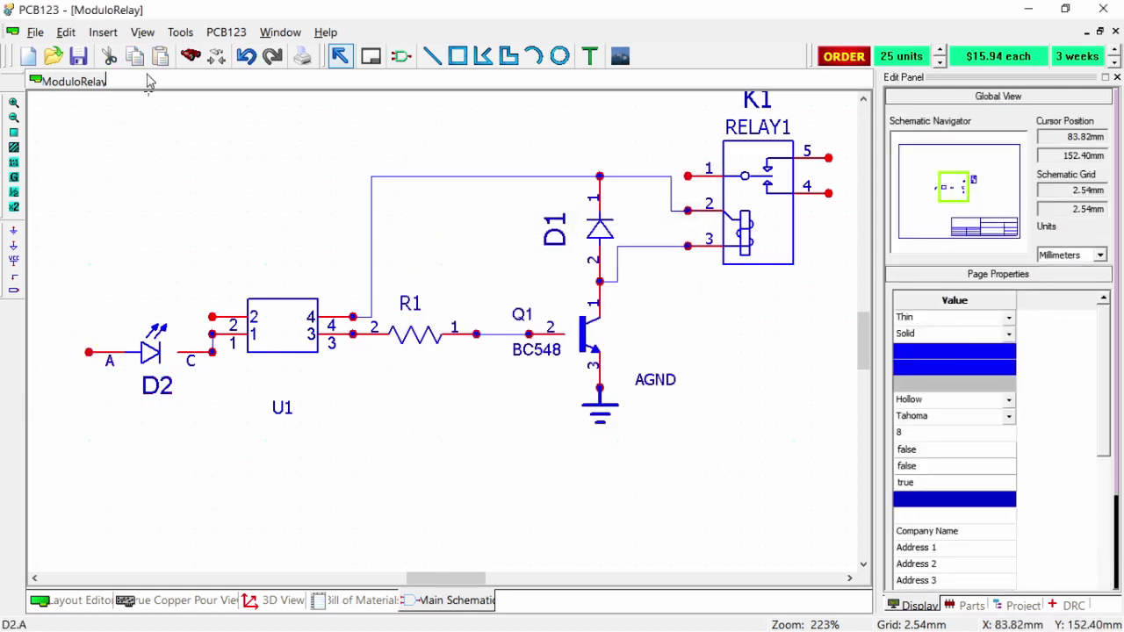
Refine the schematic grid to 0.635 mm.
{"action": "left_click", "coordinate": [143, 32]}
{"action": "mouse_move", "coordinate": [67, 33]}
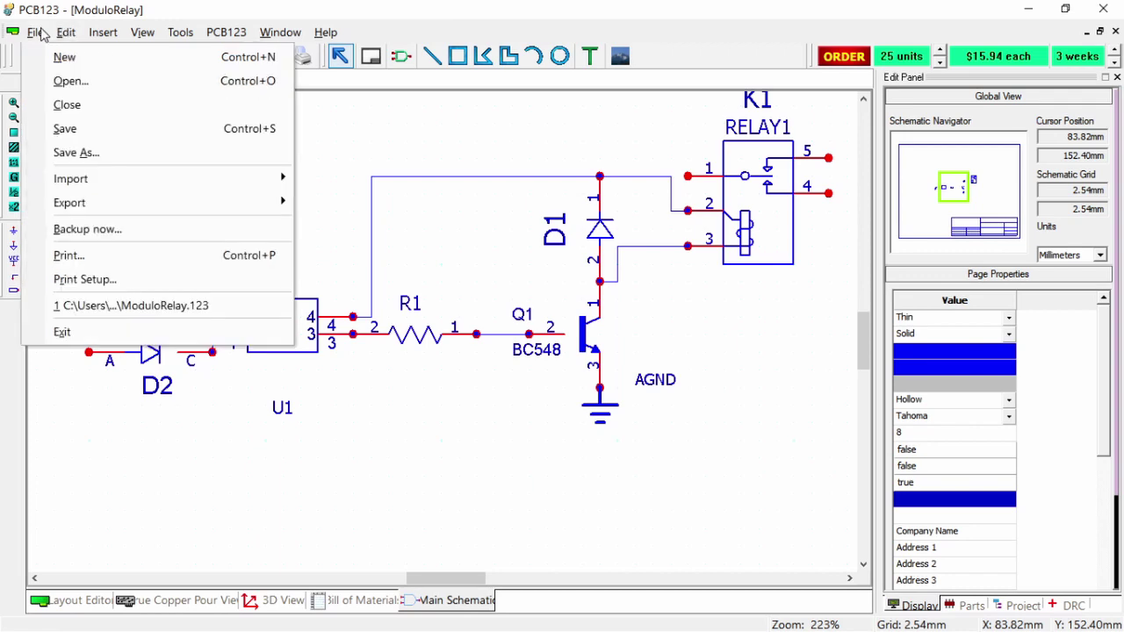
{"action": "mouse_move", "coordinate": [103, 32]}
{"action": "left_click", "coordinate": [313, 243]}
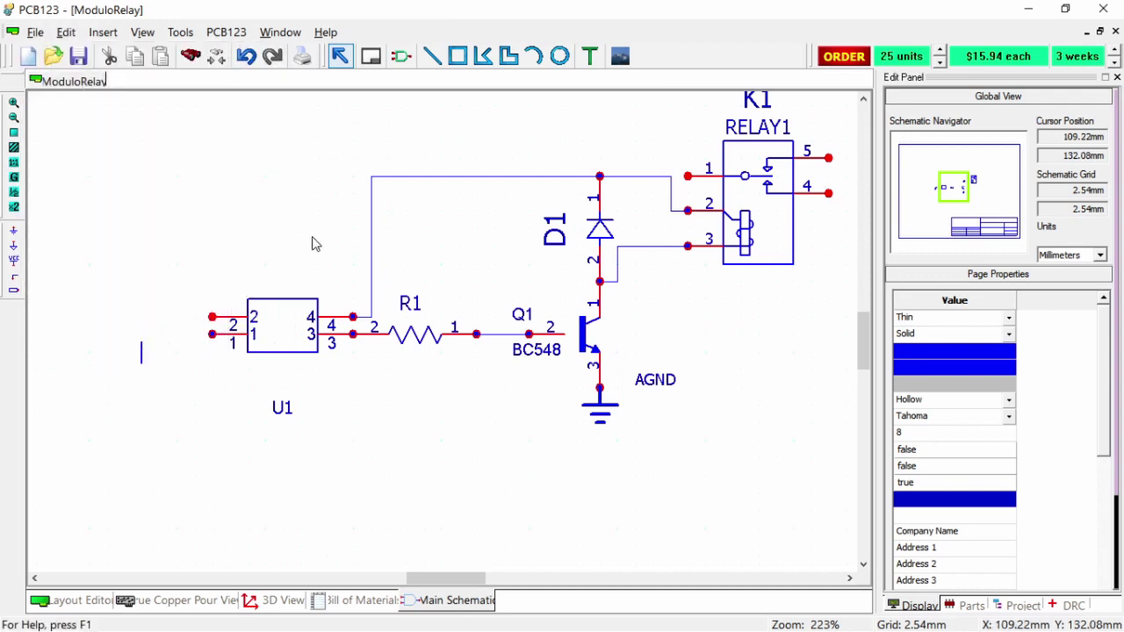
{"action": "left_click", "coordinate": [143, 32]}
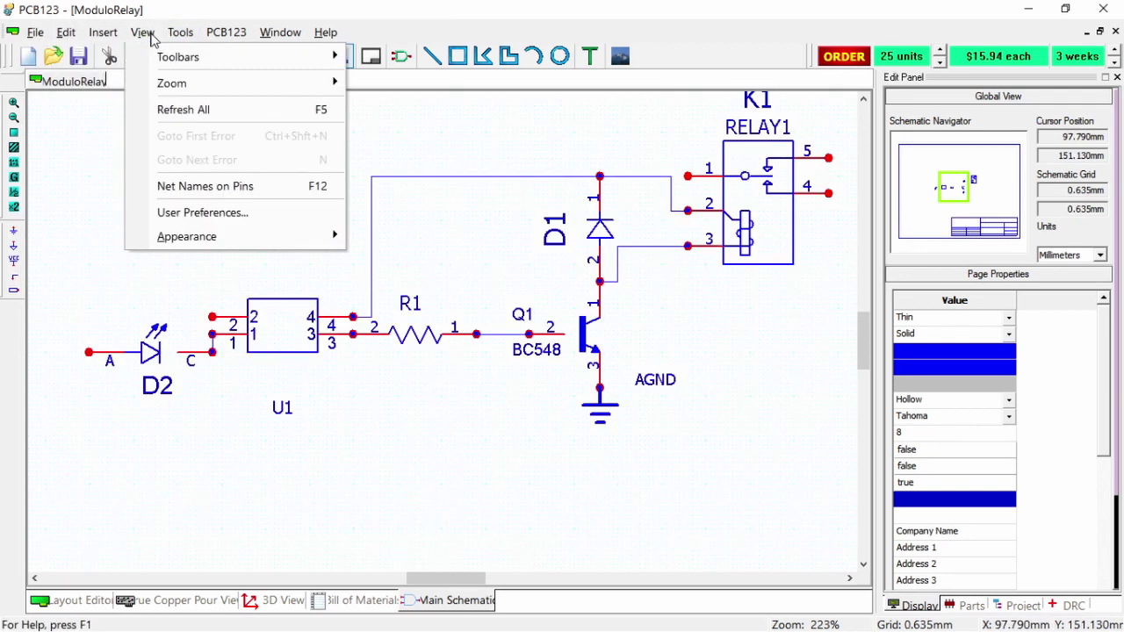
{"action": "left_click", "coordinate": [14, 177]}
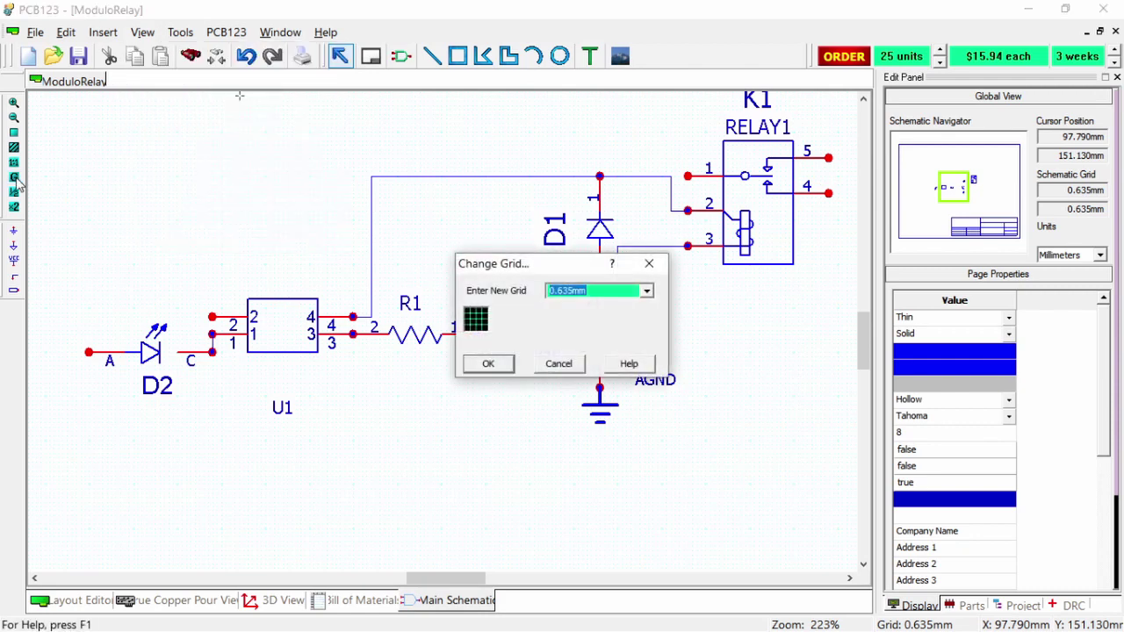
{"action": "left_click", "coordinate": [649, 264]}
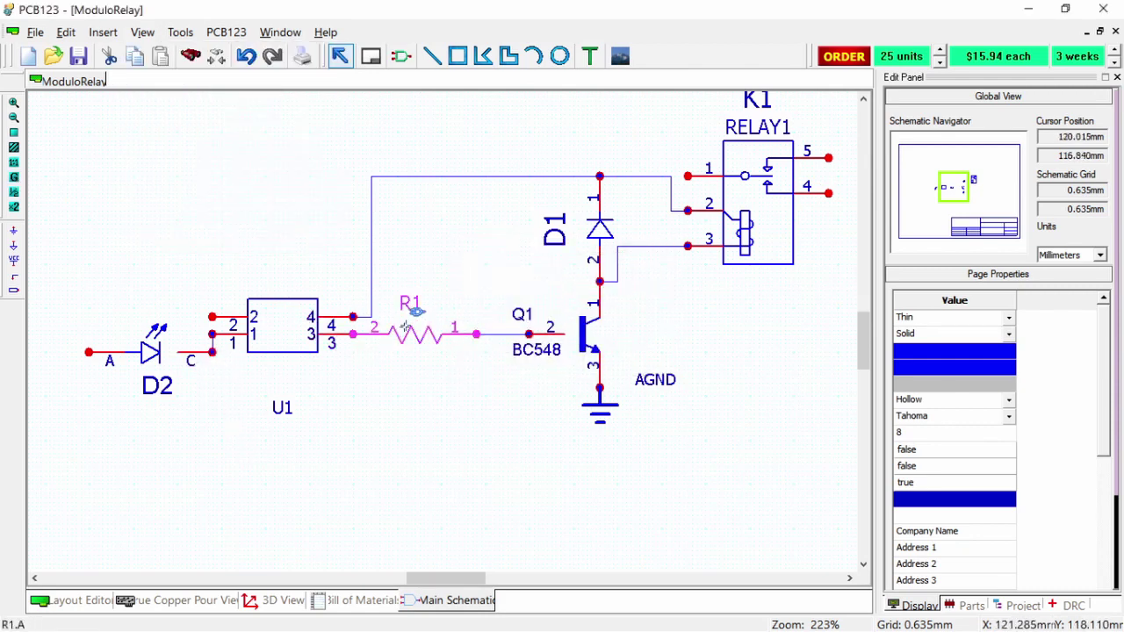
Move the R1 reference designator closer to the resistor and centre it above the symbol.
{"action": "scroll", "coordinate": [415, 309], "scroll_direction": "up", "scroll_amount": 3}
{"action": "left_click", "coordinate": [456, 314]}
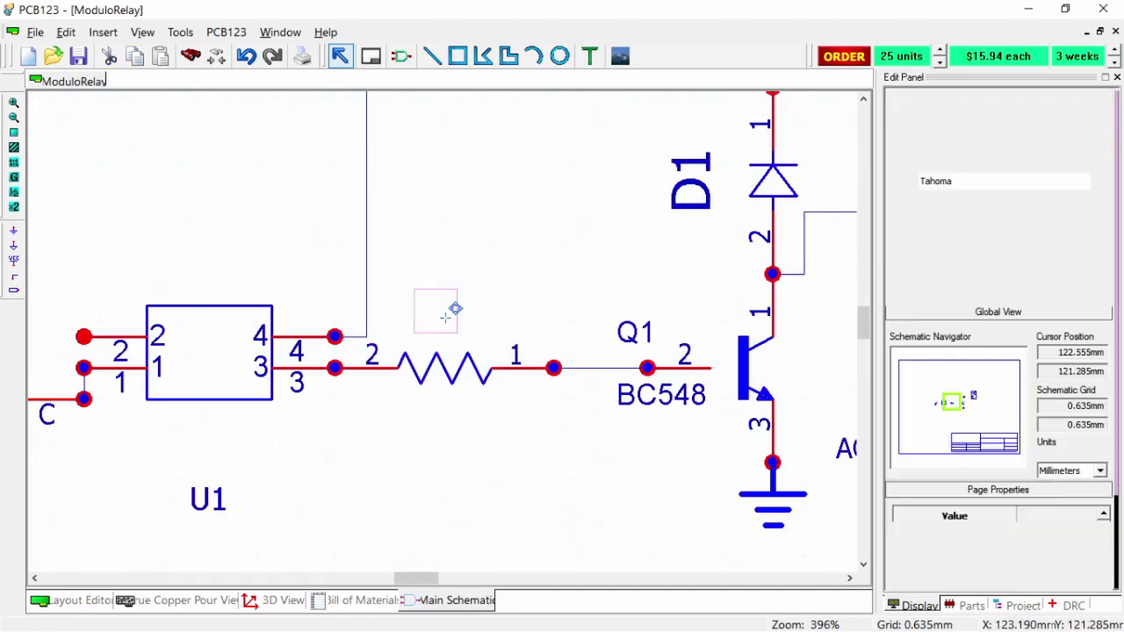
{"action": "key", "text": "Escape"}
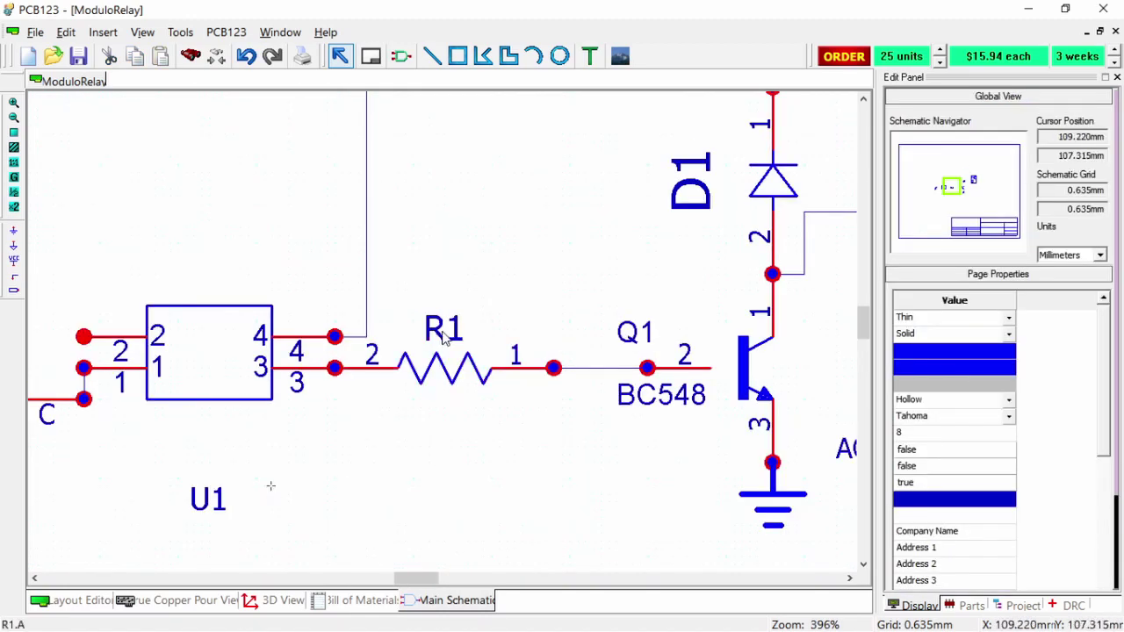
{"action": "scroll", "coordinate": [433, 314], "scroll_direction": "down", "scroll_amount": 1}
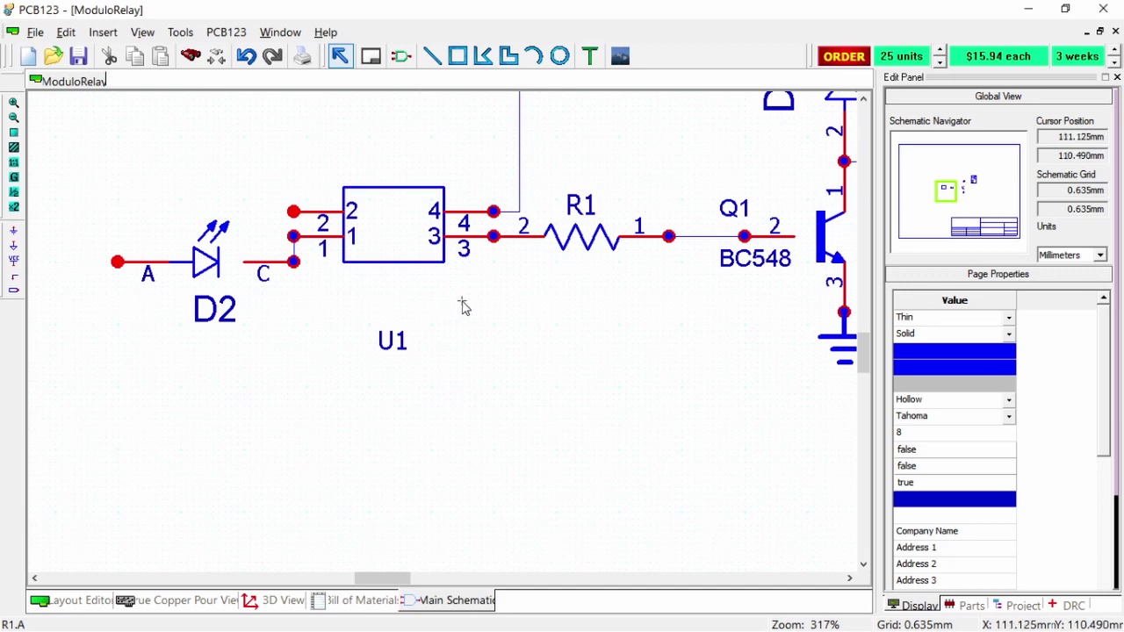
Try to set the schematic grid to 1.
{"action": "left_click", "coordinate": [14, 176]}
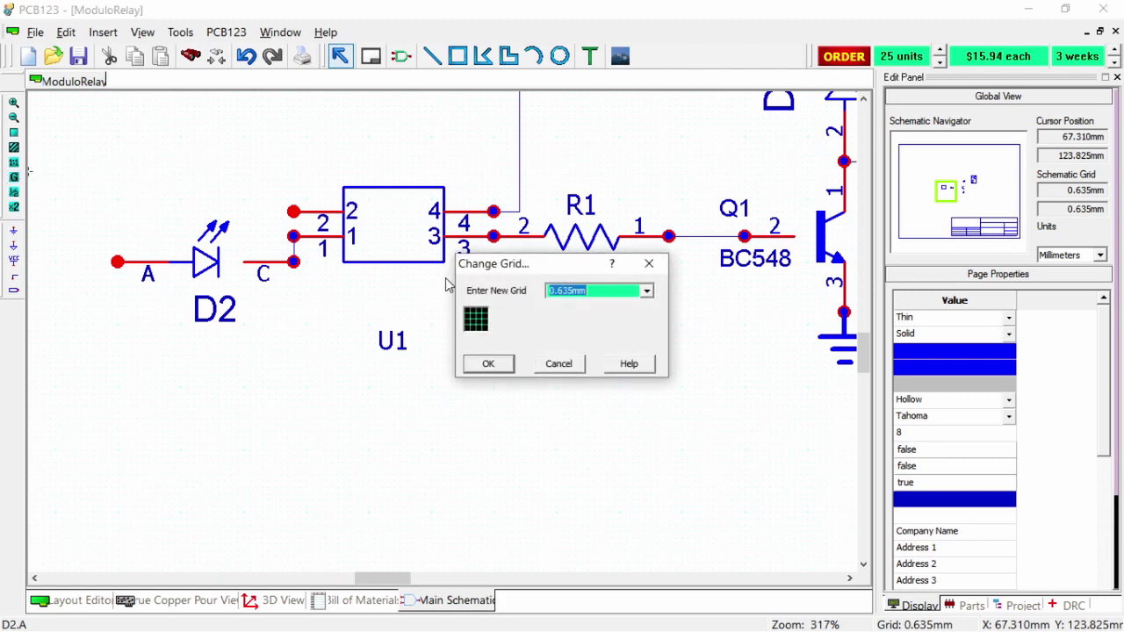
{"action": "type", "text": "1"}
{"action": "key", "text": "Return"}
{"action": "scroll", "coordinate": [442, 333], "scroll_direction": "up", "scroll_amount": 5}
{"action": "scroll", "coordinate": [446, 338], "scroll_direction": "down", "scroll_amount": 4}
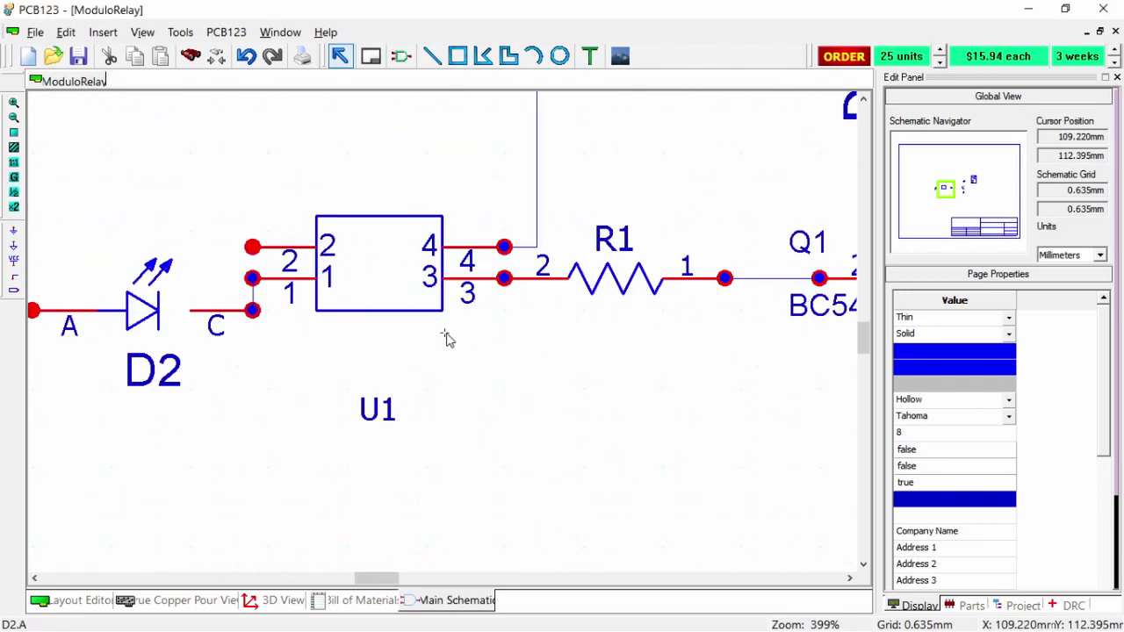
{"action": "scroll", "coordinate": [446, 338], "scroll_direction": "down", "scroll_amount": 4}
{"action": "scroll", "coordinate": [451, 339], "scroll_direction": "up", "scroll_amount": 3}
Switch the program's appearance to a dark theme.
{"action": "left_click", "coordinate": [143, 32]}
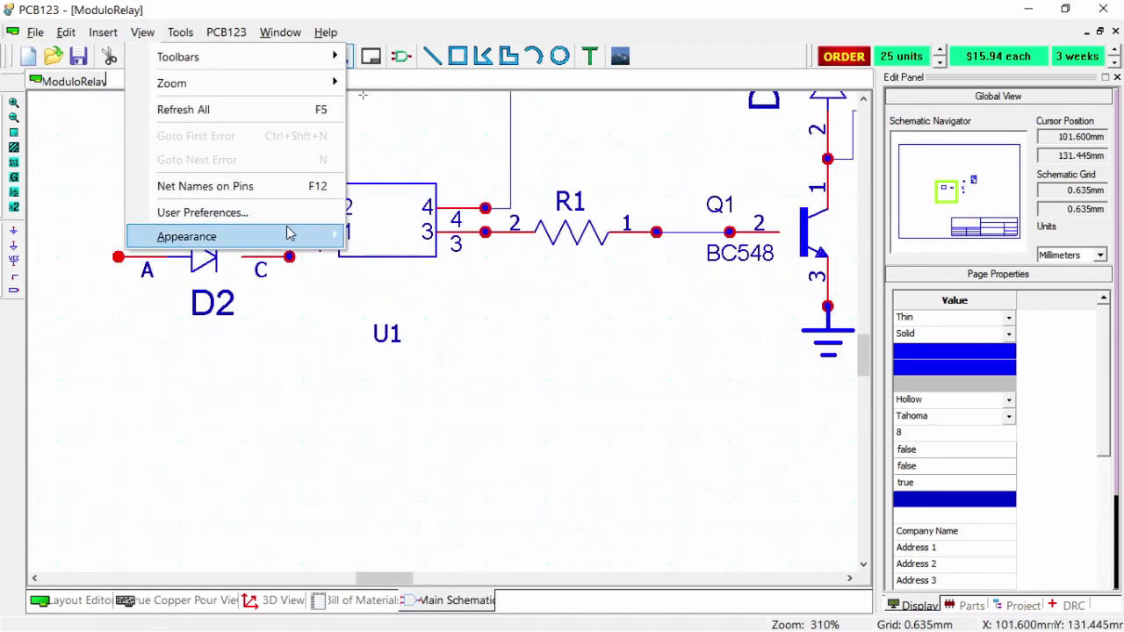
{"action": "mouse_move", "coordinate": [289, 234]}
{"action": "left_click", "coordinate": [369, 279]}
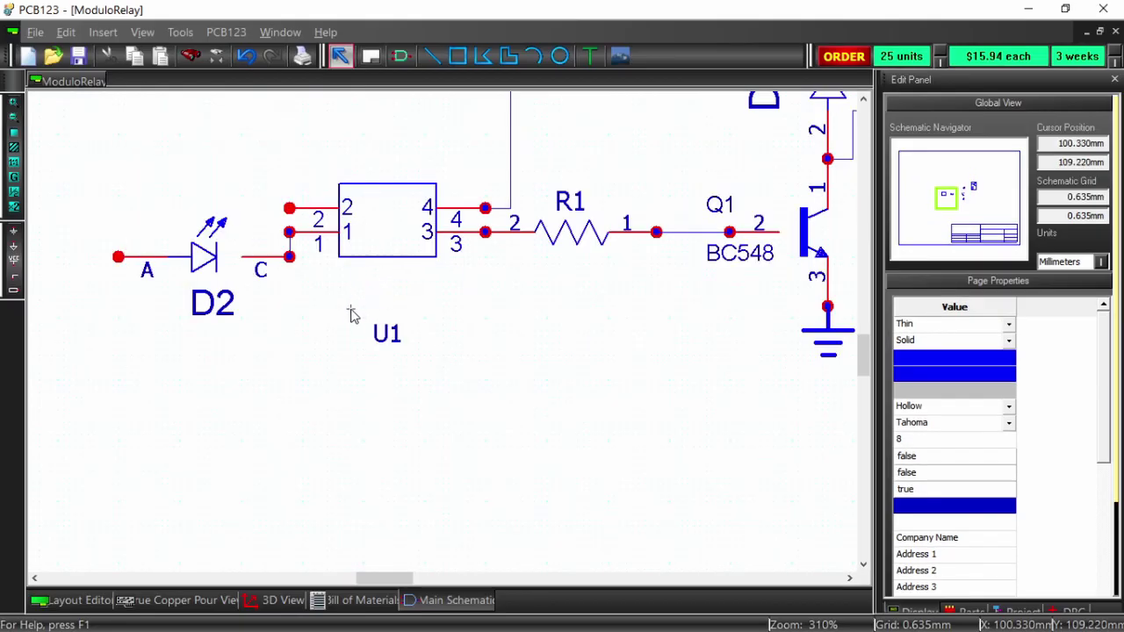
{"action": "key", "text": "alt+v"}
{"action": "left_click", "coordinate": [226, 31]}
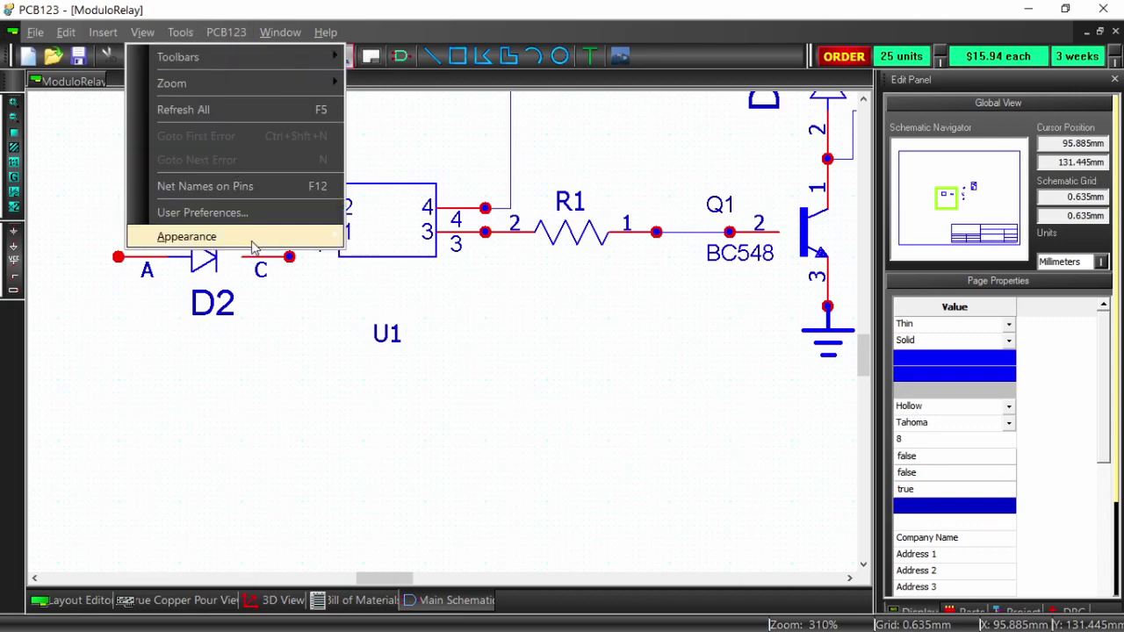
{"action": "mouse_move", "coordinate": [248, 239]}
{"action": "left_click", "coordinate": [402, 278]}
Set the text size of the LED's D2 reference designator to 10.
{"action": "scroll", "coordinate": [445, 344], "scroll_direction": "down", "scroll_amount": 1}
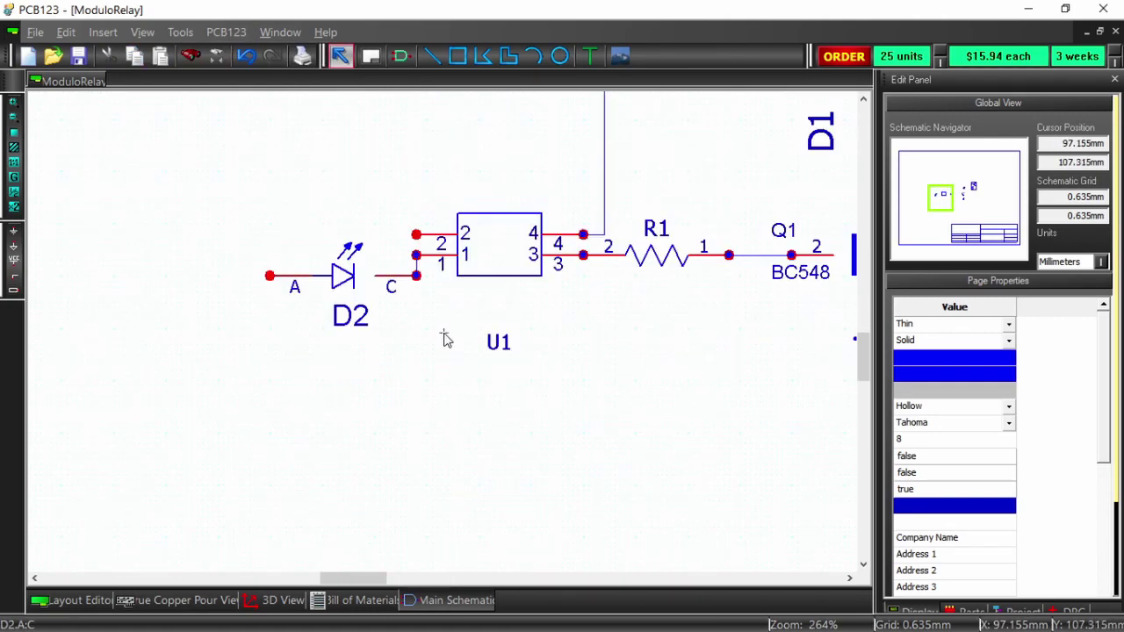
{"action": "double_click", "coordinate": [354, 320]}
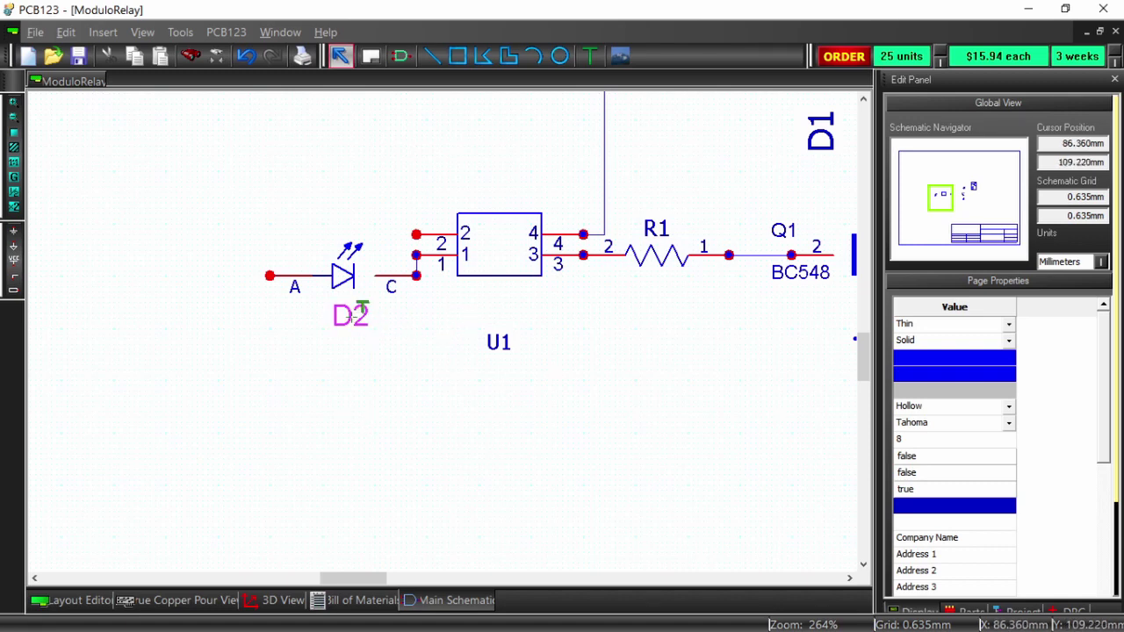
{"action": "left_click", "coordinate": [571, 255]}
{"action": "type", "text": "10"}
{"action": "key", "text": "Tab"}
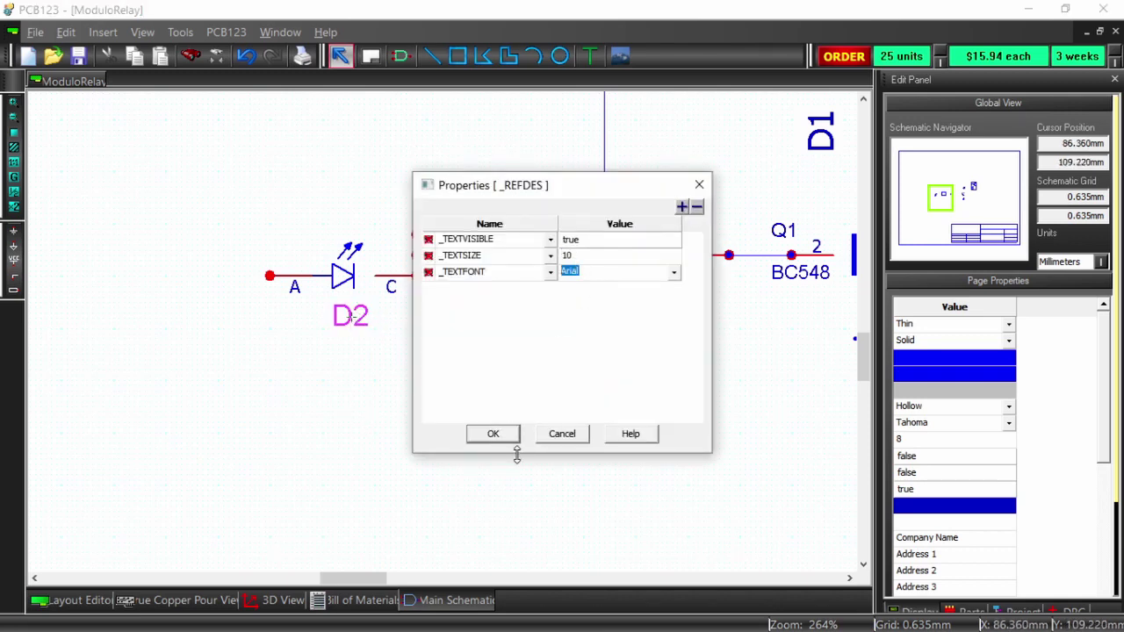
{"action": "left_click", "coordinate": [493, 433]}
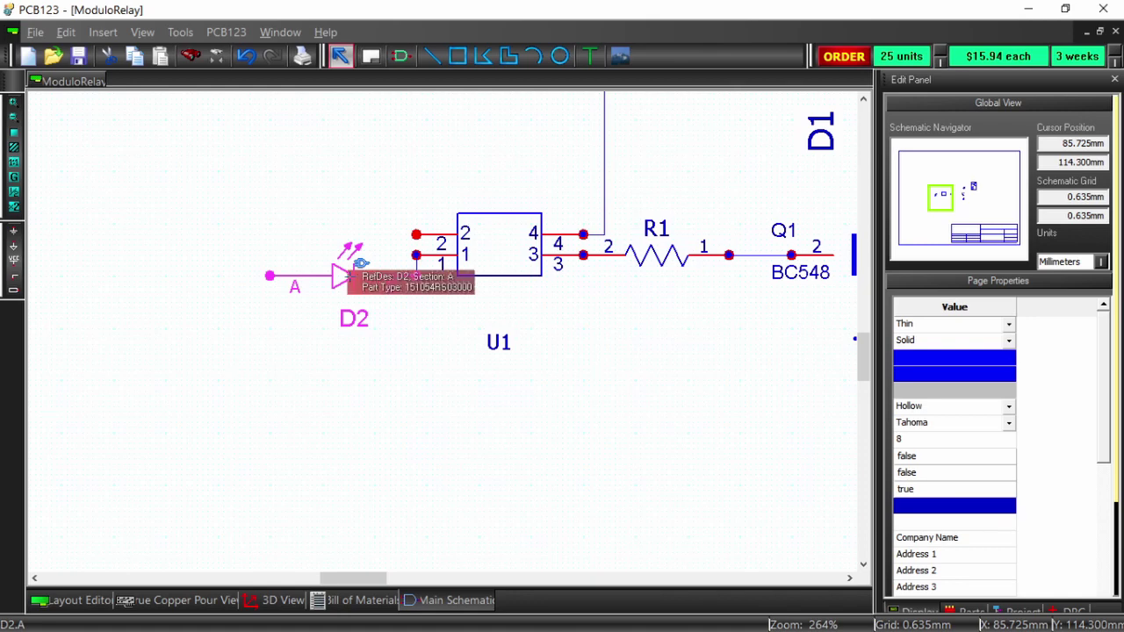
{"action": "double_click", "coordinate": [347, 274]}
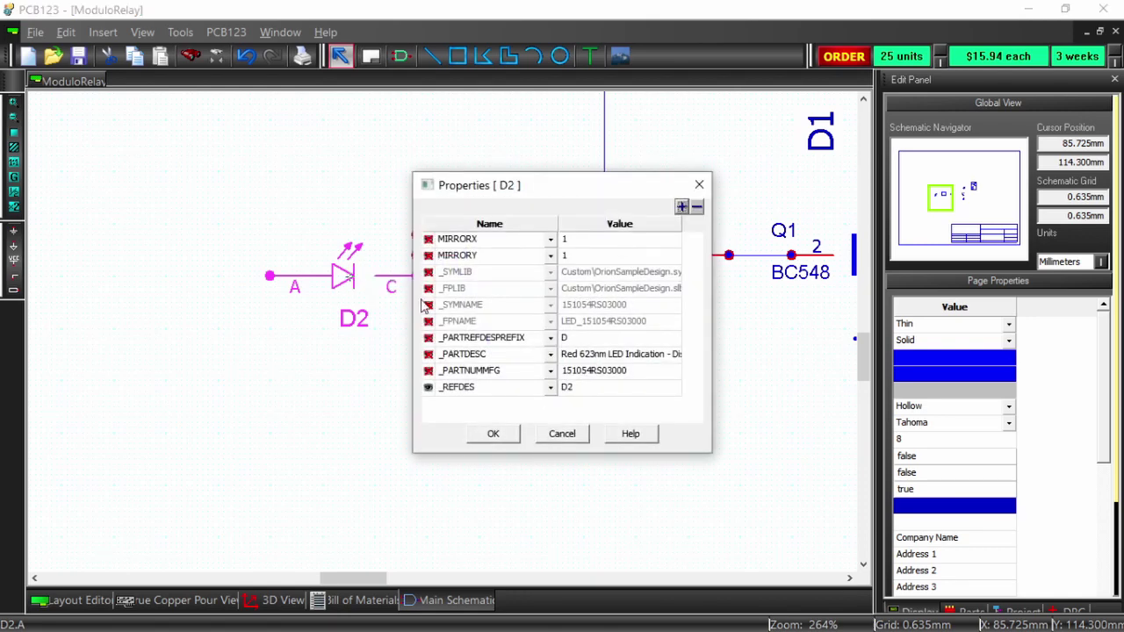
{"action": "left_click", "coordinate": [615, 390]}
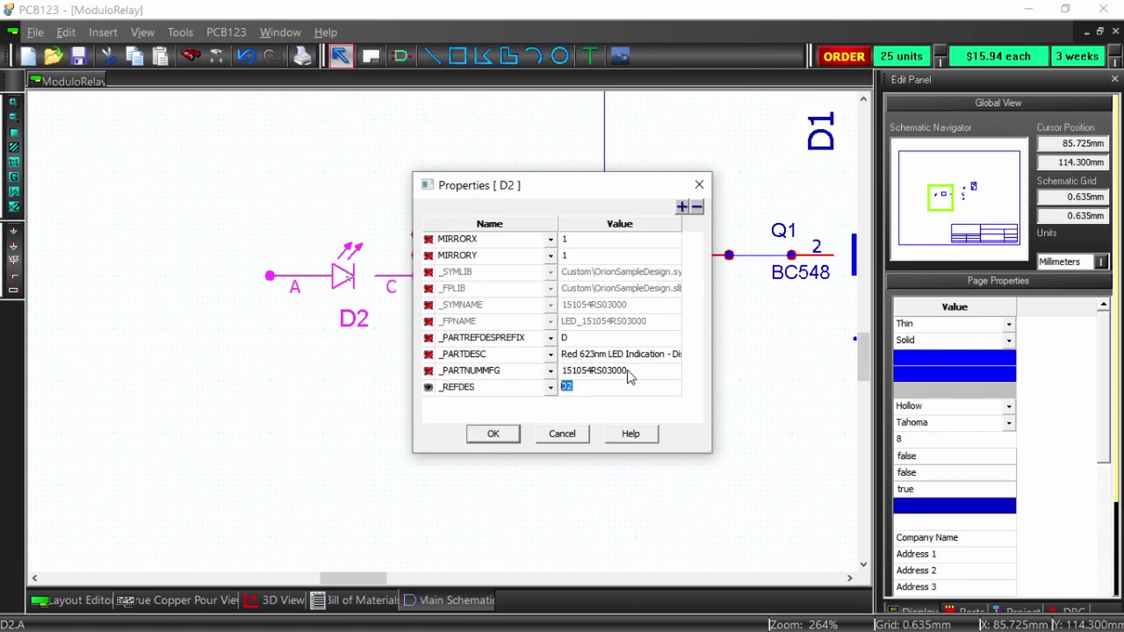
{"action": "left_click", "coordinate": [699, 184]}
Move the D2 reference designator closer beneath the LED and place the U1 designator just above the optocoupler.
{"action": "left_click_drag", "start_coordinate": [367, 308], "coordinate": [351, 297]}
{"action": "left_click", "coordinate": [542, 355]}
{"action": "left_click_drag", "start_coordinate": [508, 336], "coordinate": [497, 199]}
{"action": "scroll", "coordinate": [497, 198], "scroll_direction": "down", "scroll_amount": 3}
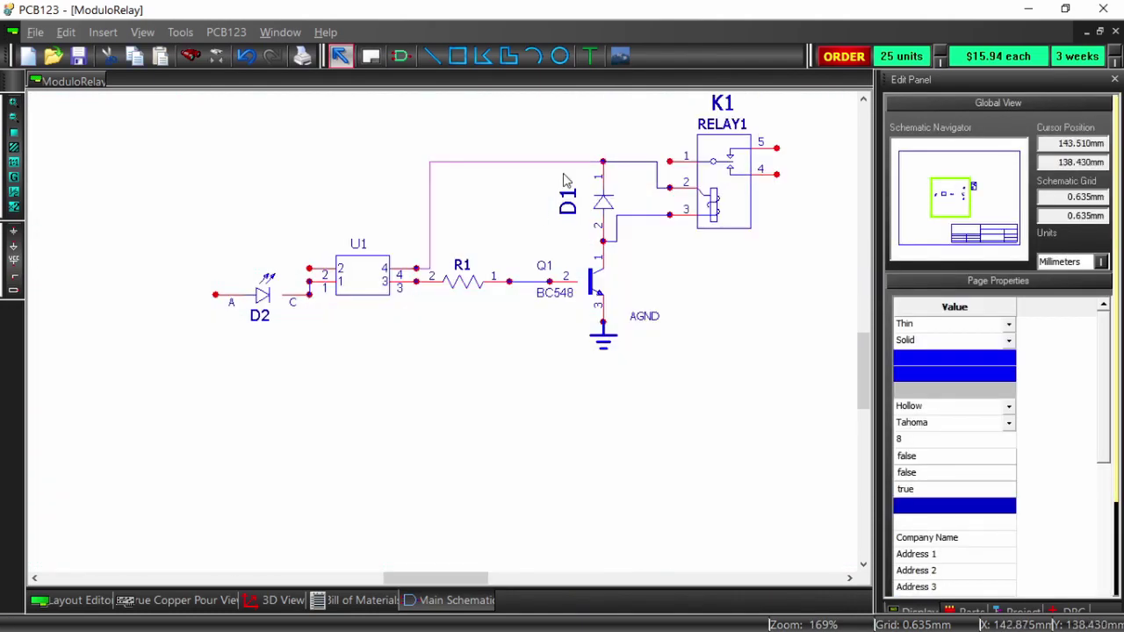
Reduce the text size of the diode's D1 reference designator and move it closer to the symbol.
{"action": "double_click", "coordinate": [359, 243]}
{"action": "double_click", "coordinate": [571, 238]}
{"action": "left_click", "coordinate": [493, 433]}
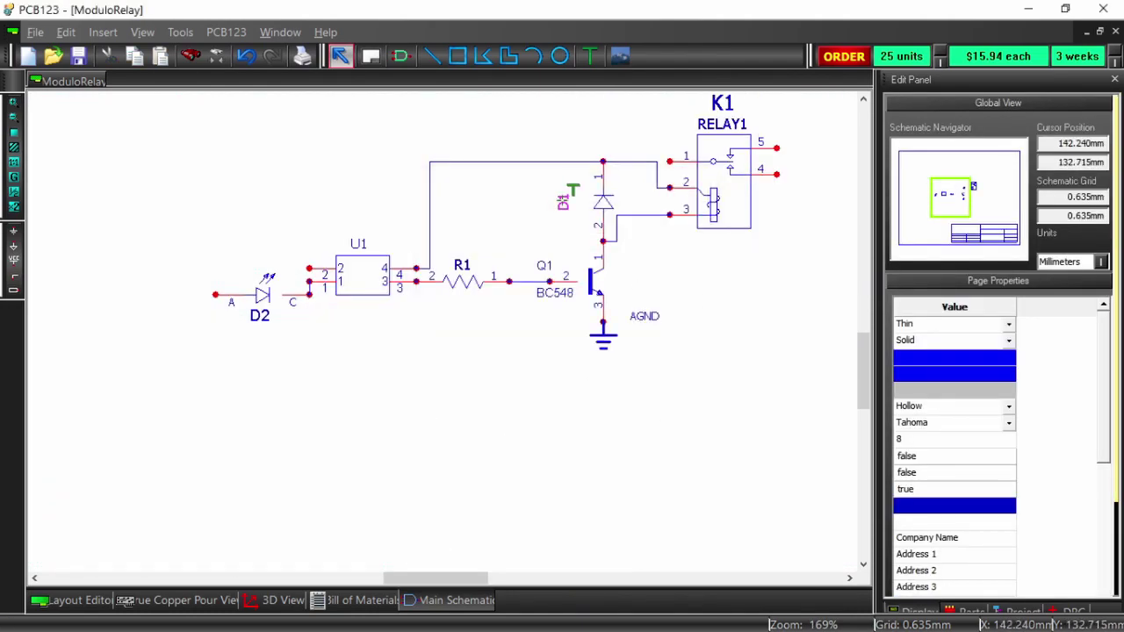
{"action": "left_click", "coordinate": [597, 201]}
{"action": "left_click", "coordinate": [530, 216]}
Move resistor R1, optocoupler U1 and LED D2 closer to transistor Q1, keeping their connections.
{"action": "left_click_drag", "start_coordinate": [462, 281], "coordinate": [502, 281]}
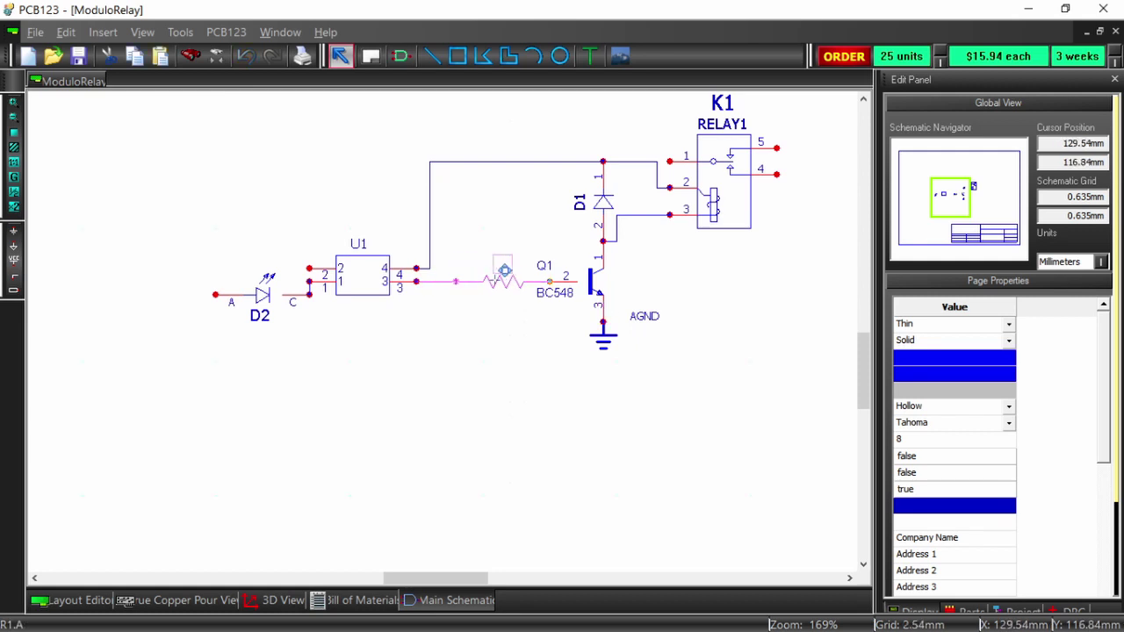
{"action": "left_click_drag", "start_coordinate": [363, 275], "coordinate": [402, 275]}
{"action": "left_click_drag", "start_coordinate": [262, 295], "coordinate": [288, 295]}
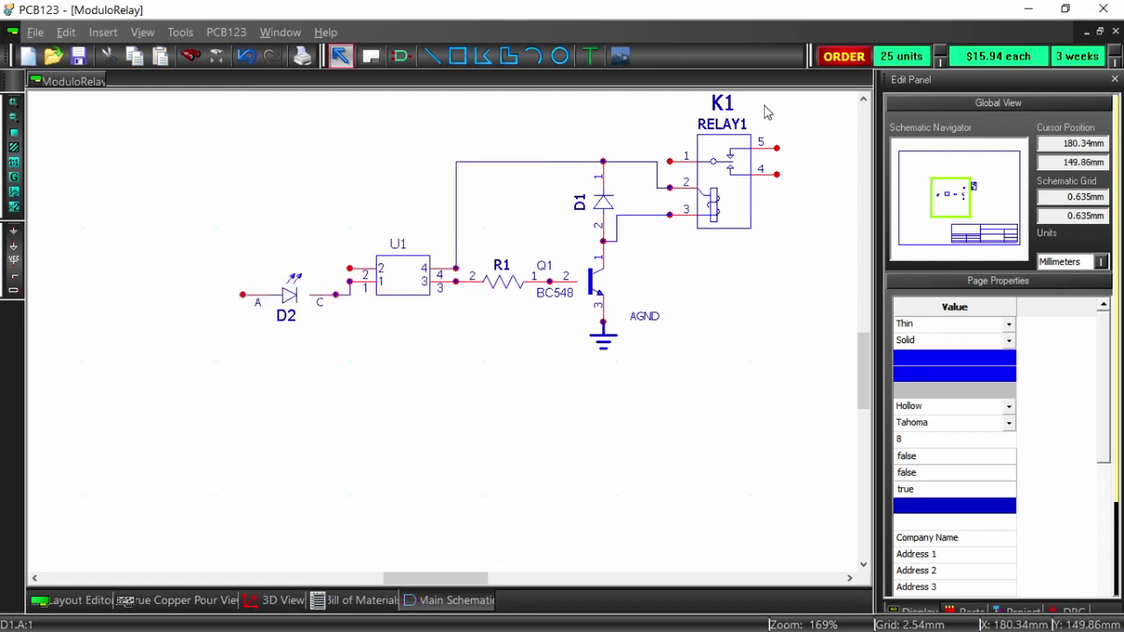
Set the text size of the relay's K1 reference designator to 10.
{"action": "left_click", "coordinate": [722, 104]}
{"action": "left_click_drag", "start_coordinate": [722, 104], "coordinate": [722, 110]}
{"action": "double_click", "coordinate": [722, 104]}
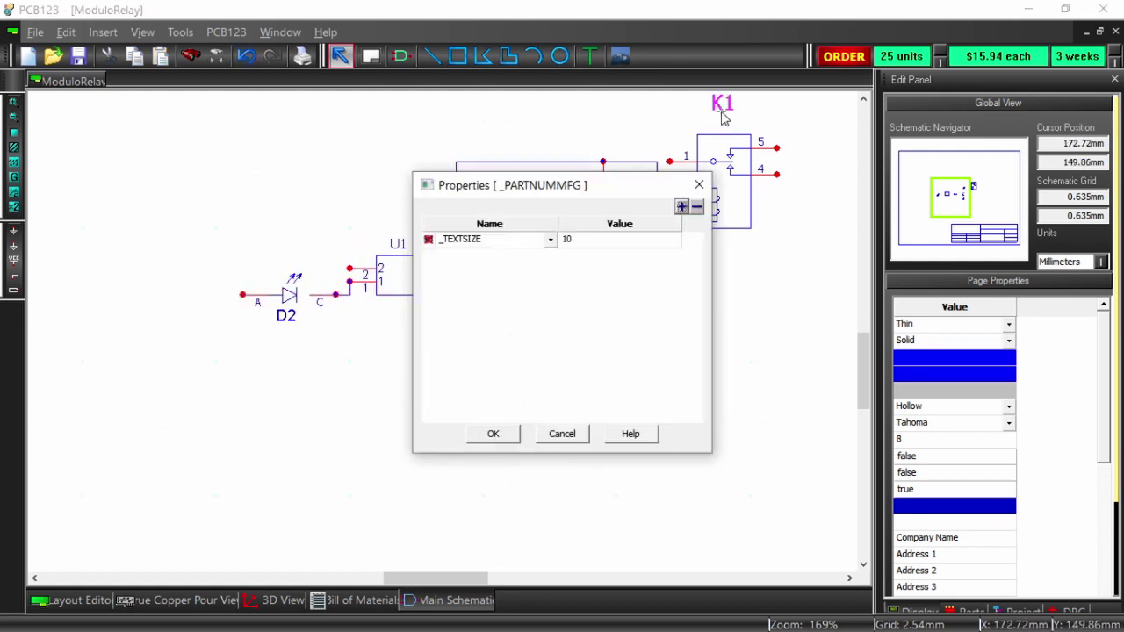
{"action": "left_click", "coordinate": [492, 434]}
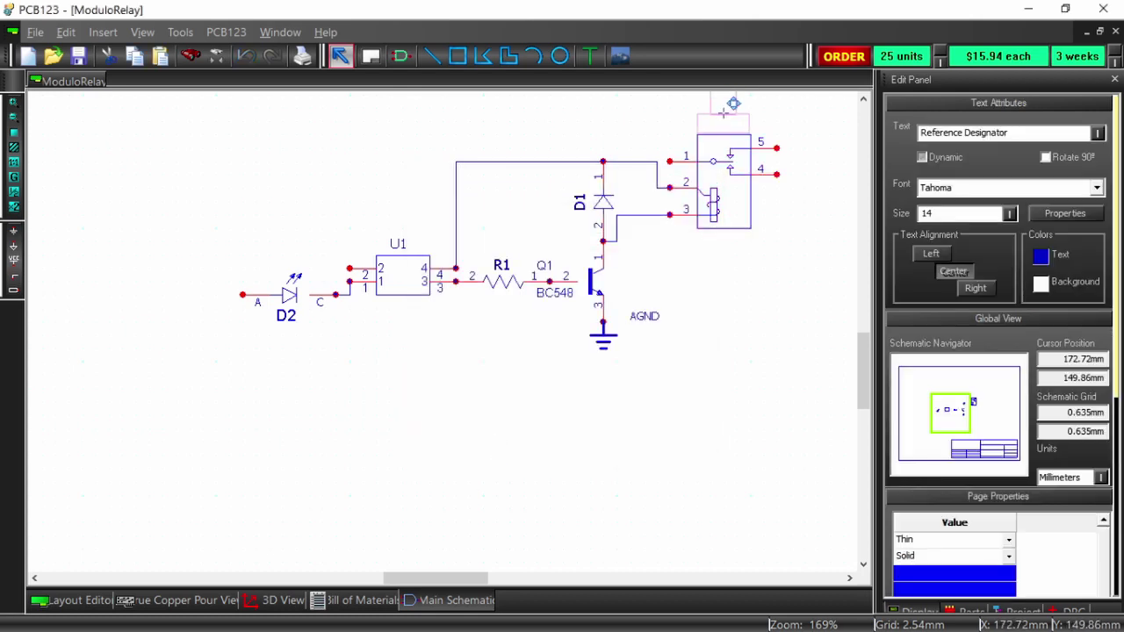
{"action": "left_click", "coordinate": [736, 106]}
{"action": "double_click", "coordinate": [724, 115]}
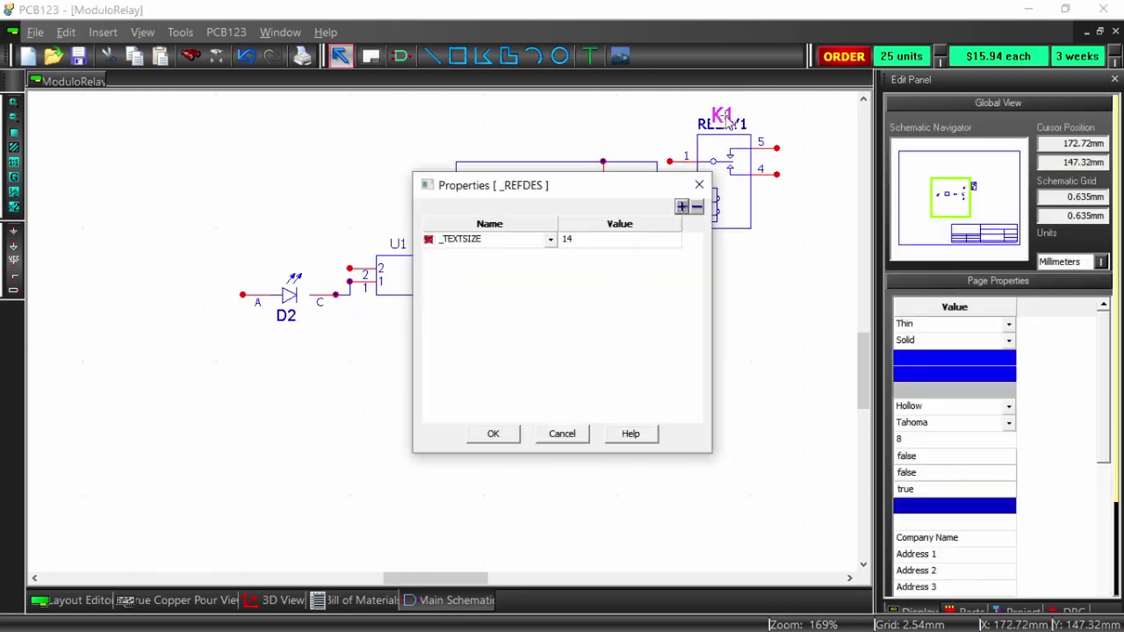
{"action": "key", "text": "Return"}
Remove the RELAY1 part number label and place the K1 designator just above the relay symbol.
{"action": "scroll", "coordinate": [331, 185], "scroll_direction": "up", "scroll_amount": 5}
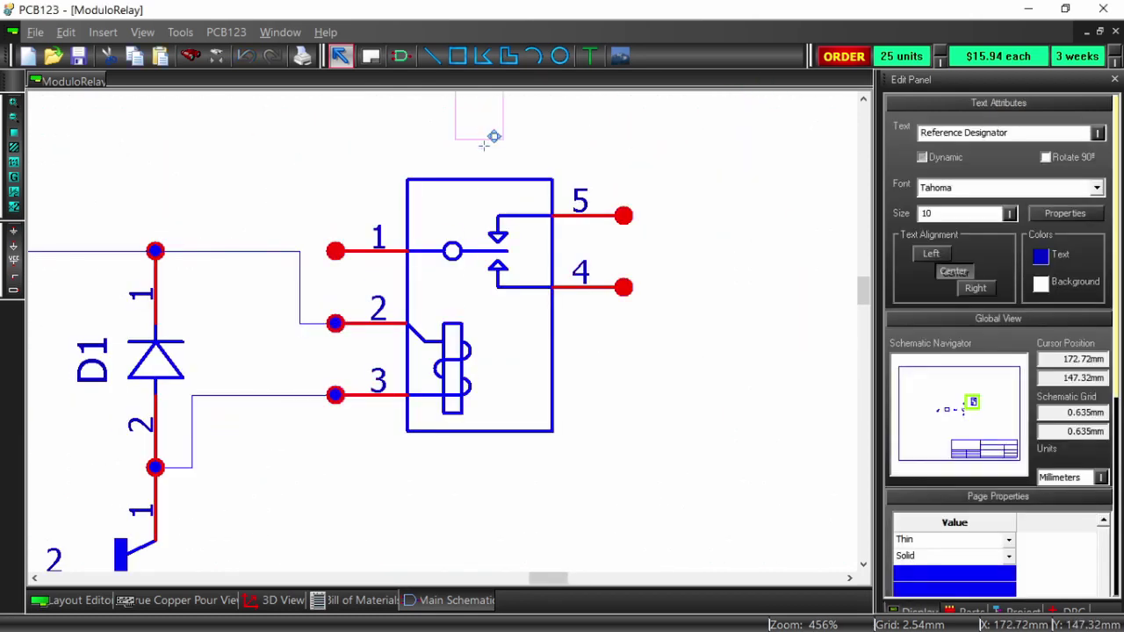
{"action": "scroll", "coordinate": [331, 185], "scroll_direction": "down", "scroll_amount": 2}
{"action": "left_click", "coordinate": [394, 219]}
{"action": "right_click", "coordinate": [391, 216]}
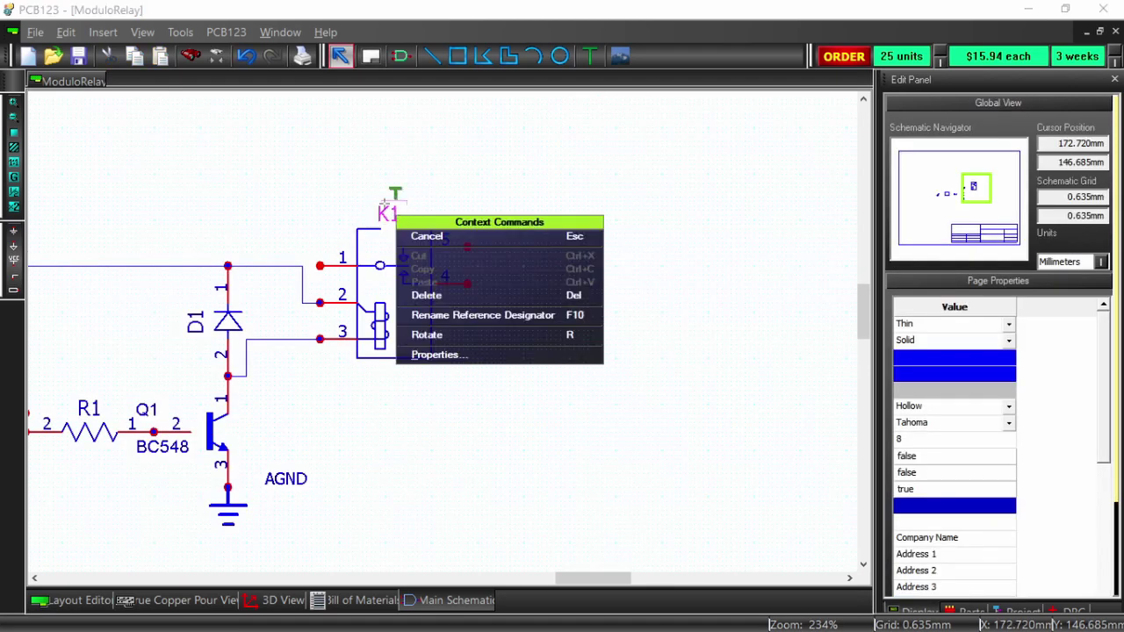
{"action": "left_click", "coordinate": [430, 354]}
{"action": "key", "text": "Return"}
Change the relay's reference designator prefix to RLY and its reference designator to RLY1.
{"action": "double_click", "coordinate": [386, 290]}
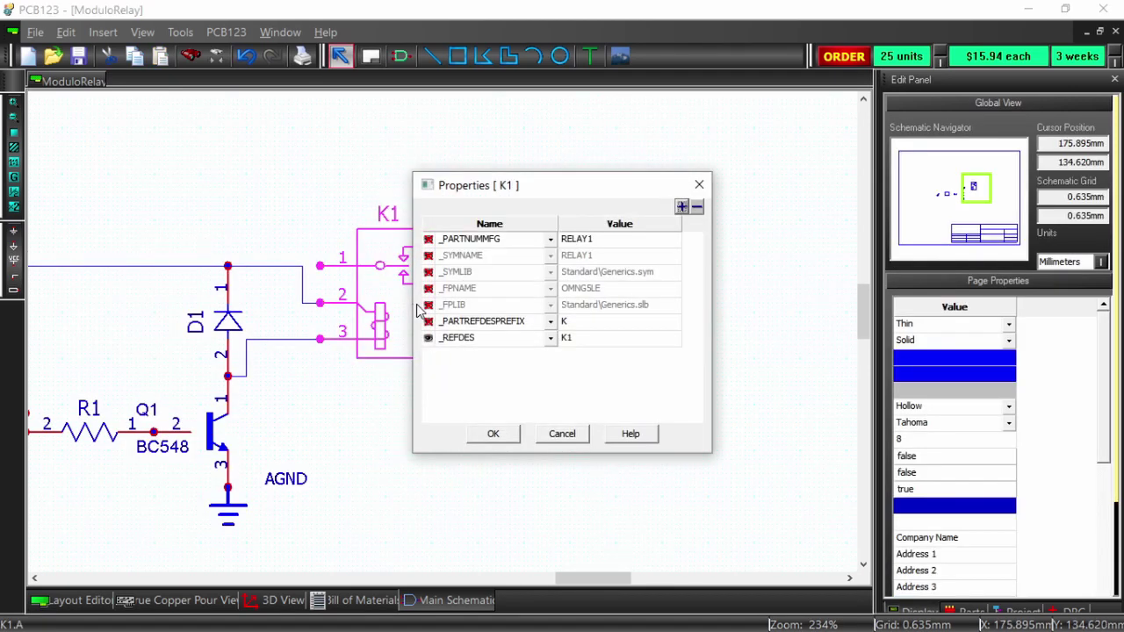
{"action": "left_click", "coordinate": [580, 323]}
{"action": "left_click", "coordinate": [569, 341]}
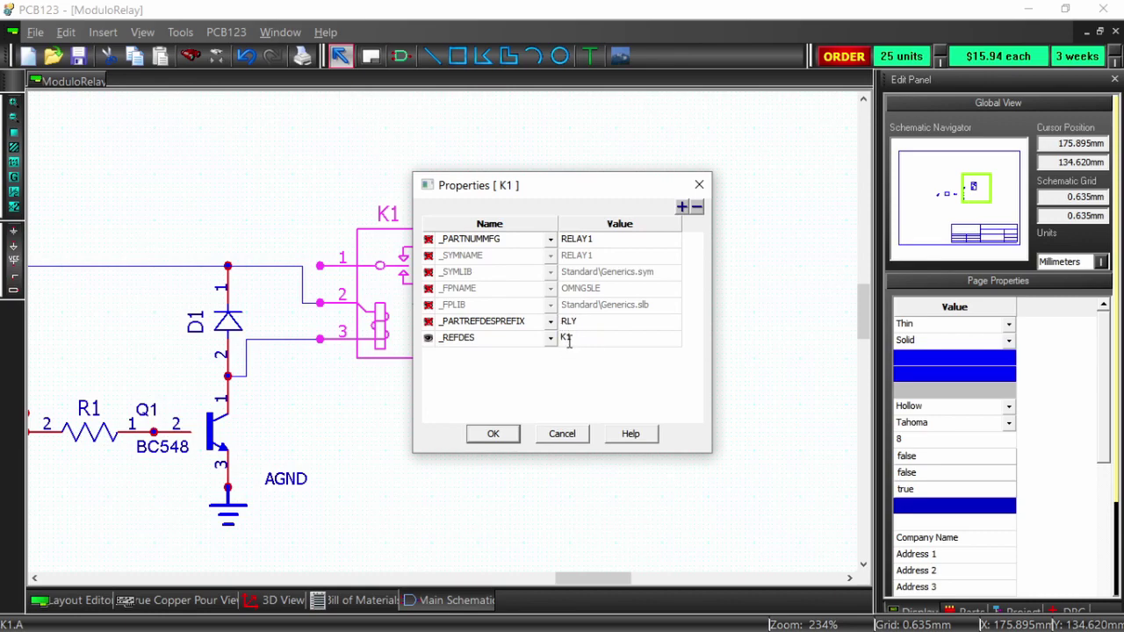
{"action": "left_click", "coordinate": [508, 434]}
{"action": "scroll", "coordinate": [428, 264], "scroll_direction": "down", "scroll_amount": 3}
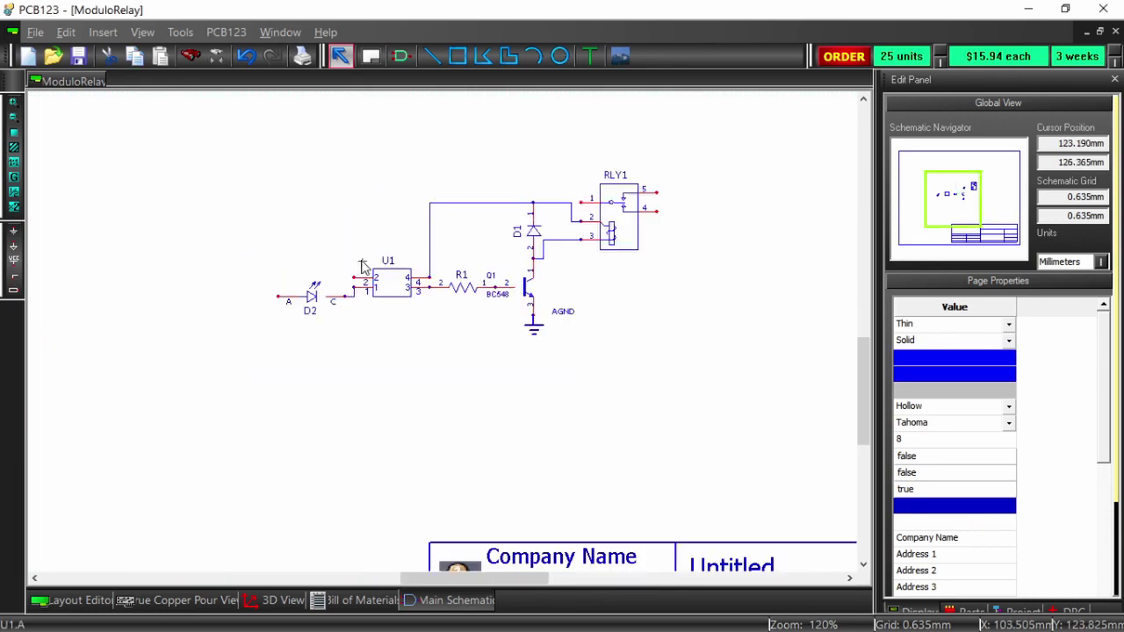
Search the part library for "RES 1K 1/4W" to add another resistor.
{"action": "scroll", "coordinate": [428, 263], "scroll_direction": "up", "scroll_amount": 1}
{"action": "key", "text": "p"}
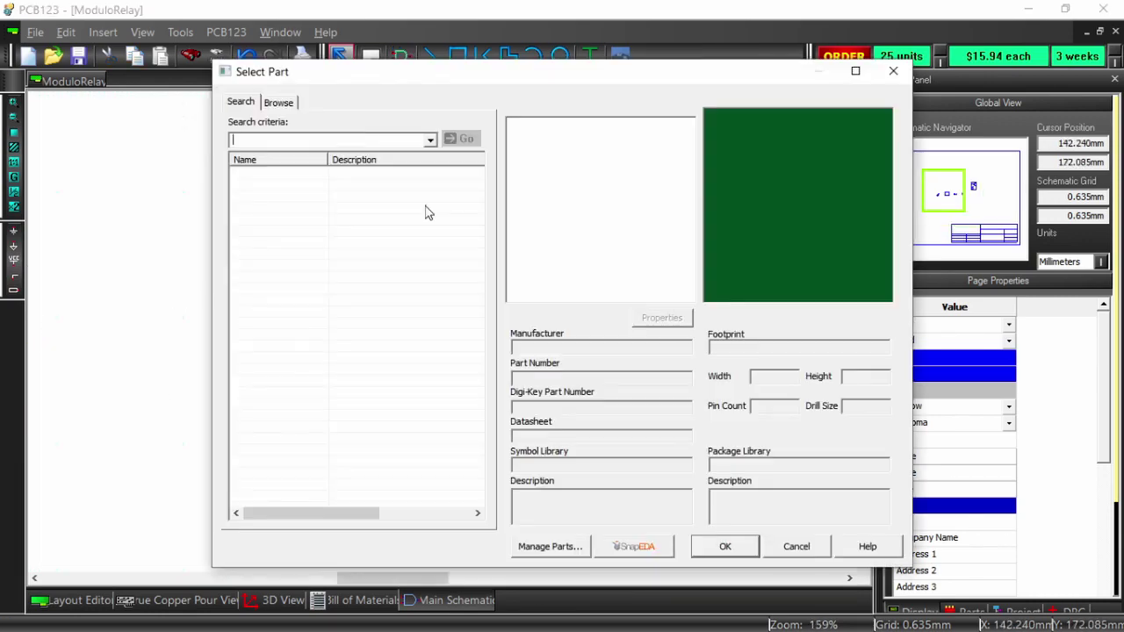
{"action": "left_click", "coordinate": [279, 102]}
{"action": "left_click", "coordinate": [241, 102]}
{"action": "type", "text": "RES 1K 1/4W"}
{"action": "key", "text": "Return"}
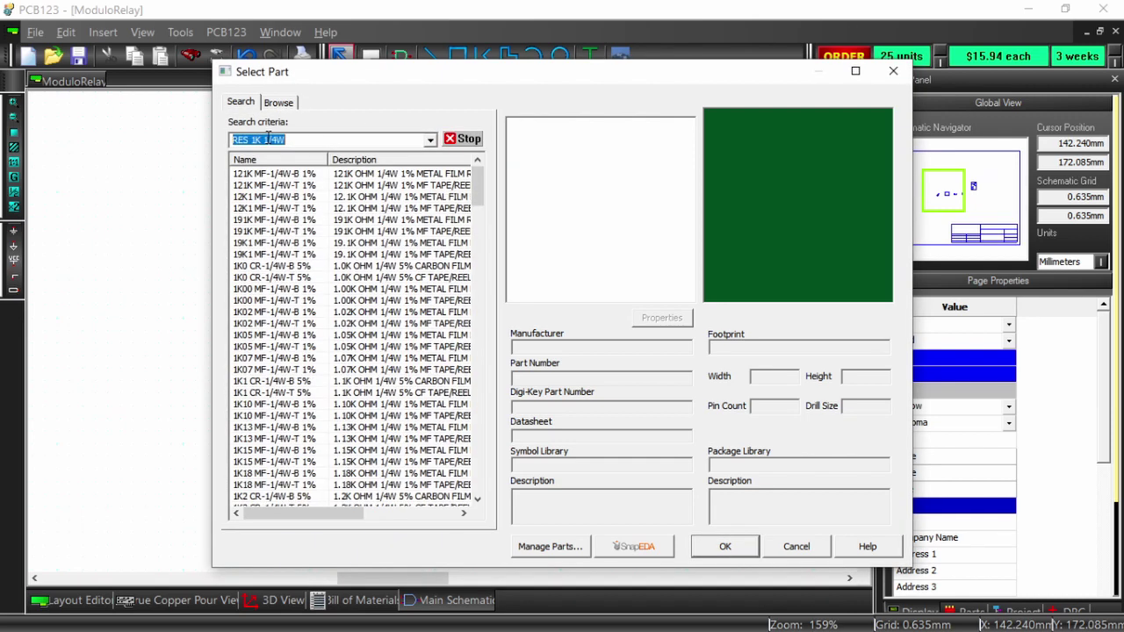
Place the new resistor above LED D2 and wire its pin 1 to the optocoupler's pin 2.
{"action": "left_click", "coordinate": [722, 550]}
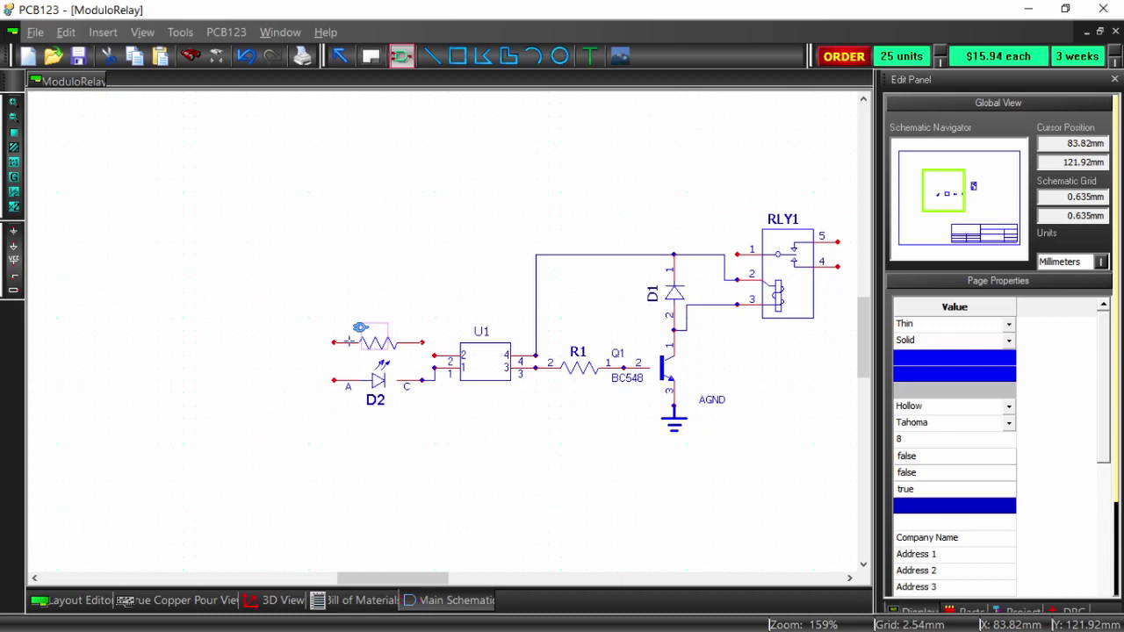
{"action": "left_click", "coordinate": [349, 340]}
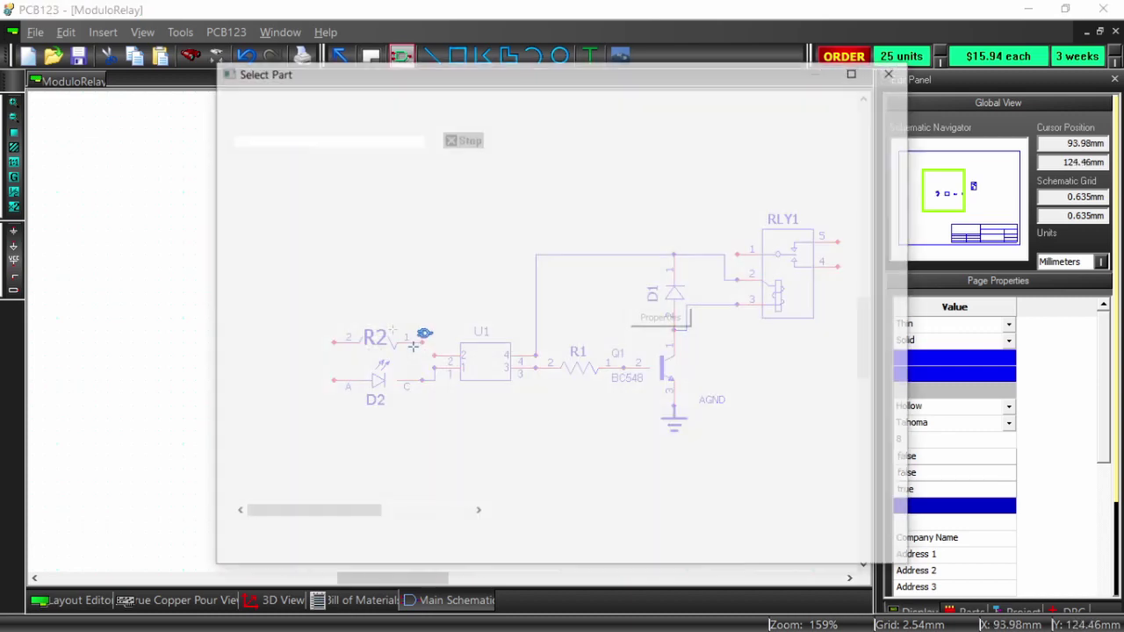
{"action": "key", "text": "Escape"}
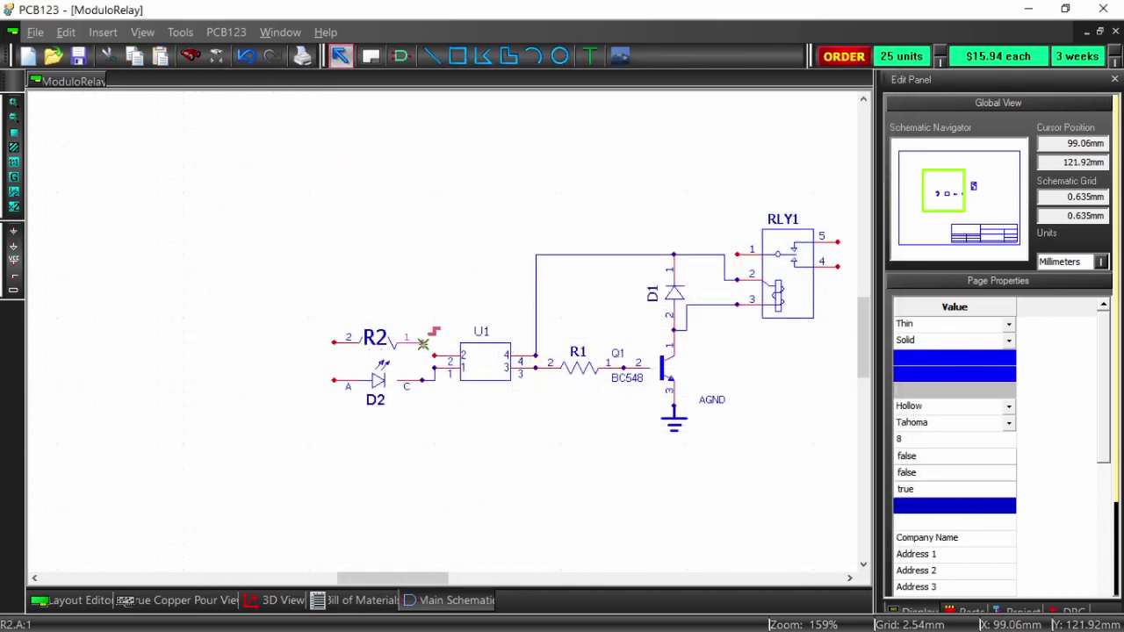
{"action": "left_click", "coordinate": [375, 338]}
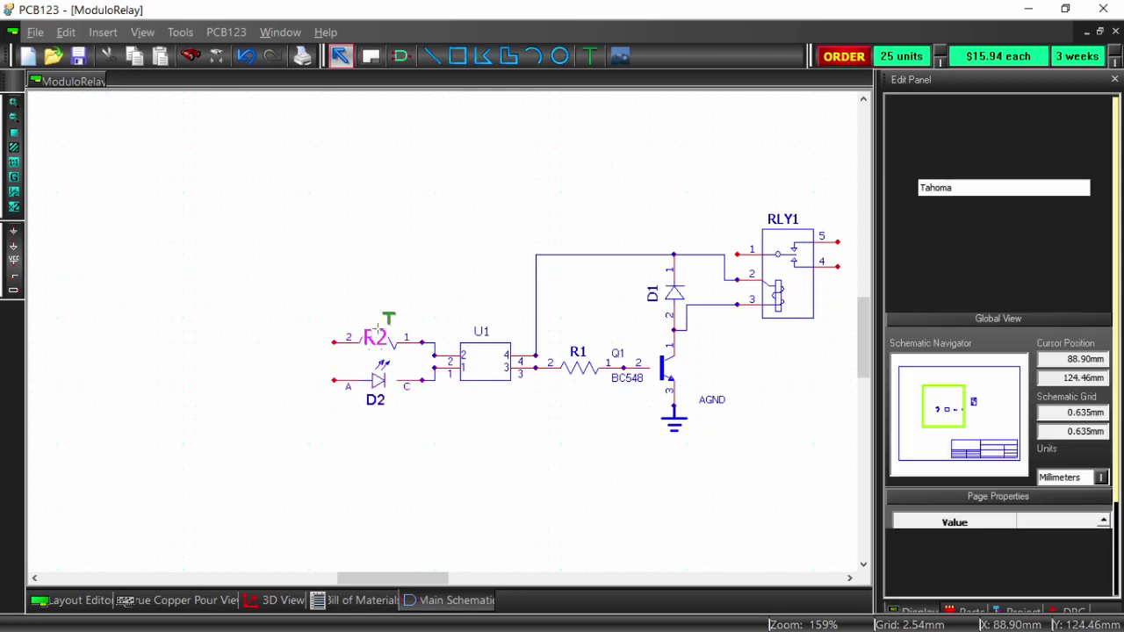
Set the text size of the R2 reference designator to 10 and position it just above the resistor.
{"action": "left_click_drag", "start_coordinate": [376, 338], "coordinate": [376, 314]}
{"action": "double_click", "coordinate": [375, 314]}
{"action": "left_click", "coordinate": [589, 237]}
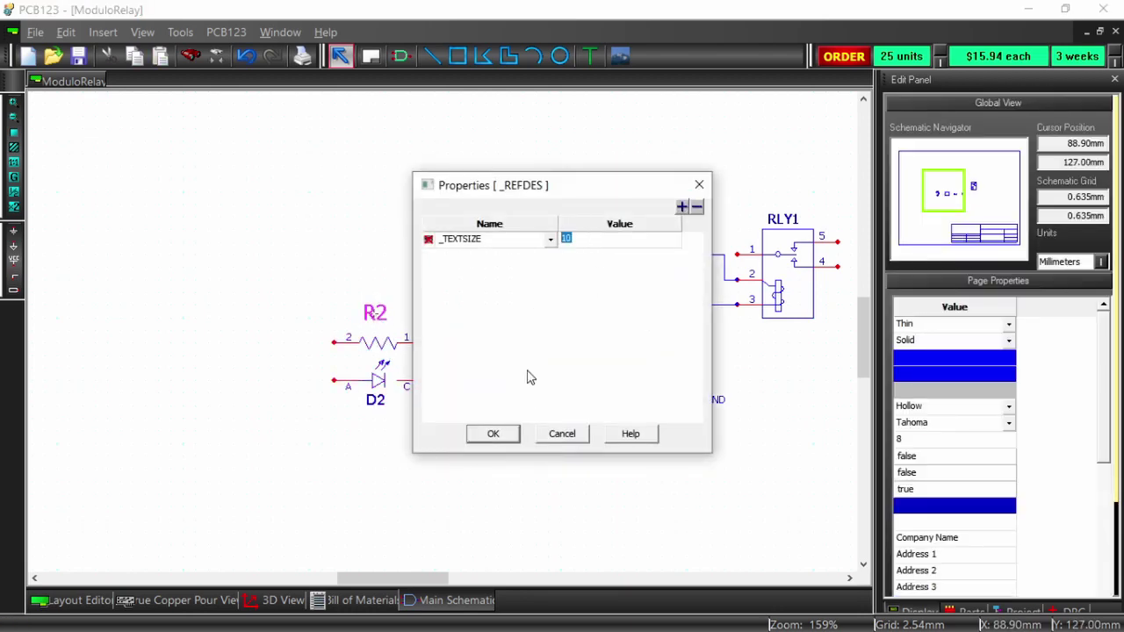
{"action": "key", "text": "Return"}
{"action": "left_click", "coordinate": [397, 312]}
{"action": "left_click", "coordinate": [387, 318]}
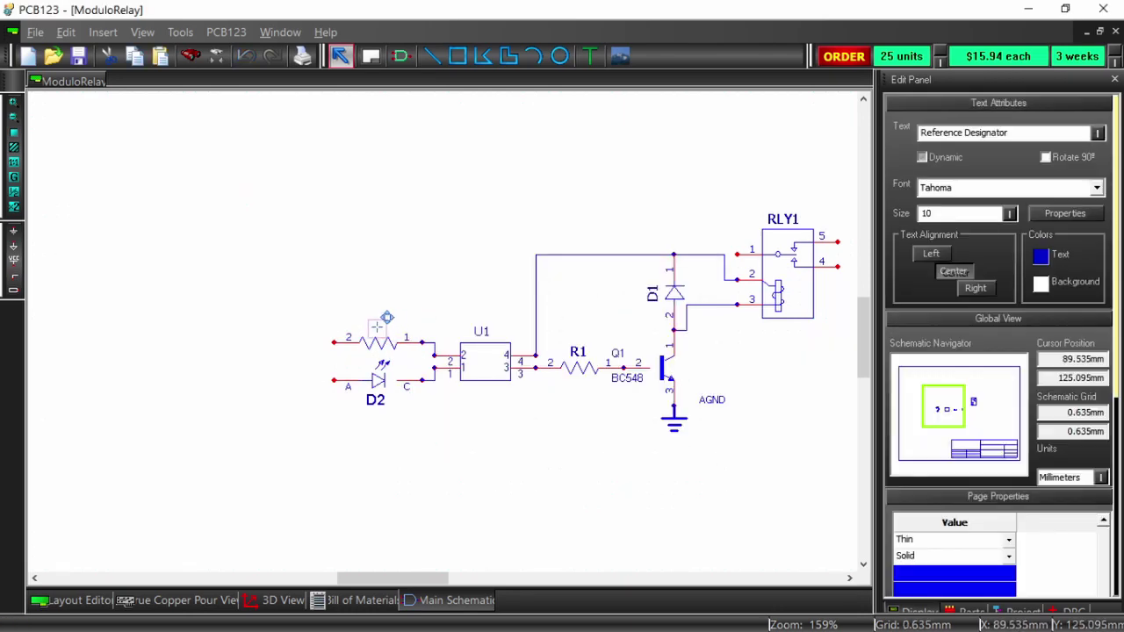
{"action": "left_click", "coordinate": [354, 319]}
Move the AGND label closer to the ground symbol beneath transistor Q1.
{"action": "scroll", "coordinate": [424, 349], "scroll_direction": "up", "scroll_amount": 3}
{"action": "scroll", "coordinate": [424, 296], "scroll_direction": "down", "scroll_amount": 2}
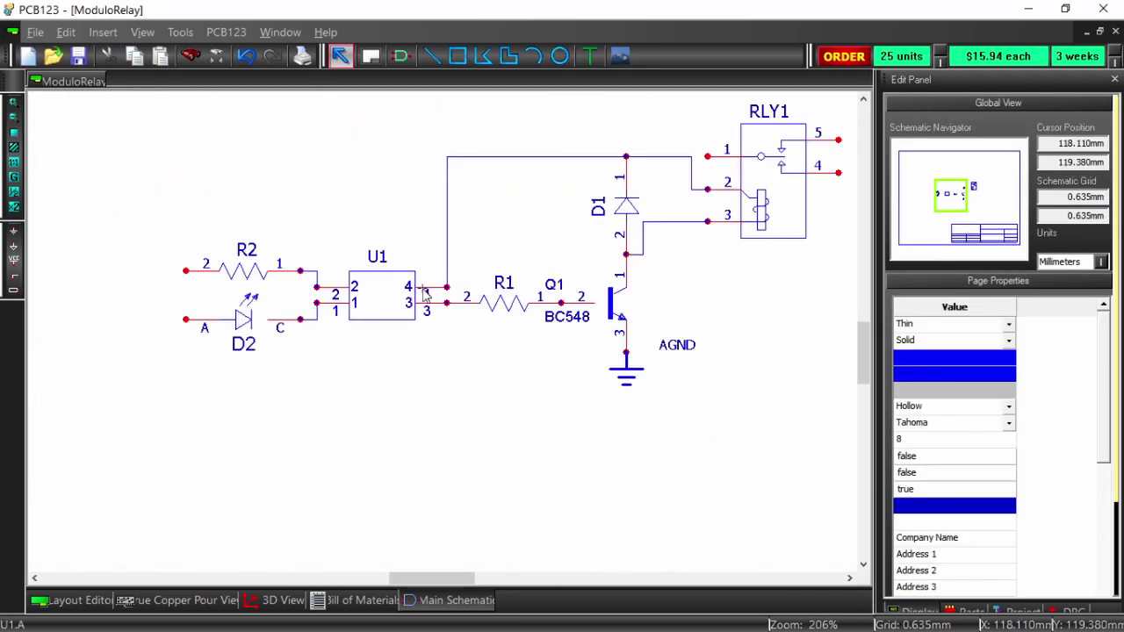
{"action": "scroll", "coordinate": [424, 296], "scroll_direction": "up", "scroll_amount": 2}
{"action": "left_click_drag", "start_coordinate": [448, 334], "coordinate": [439, 325]}
{"action": "scroll", "coordinate": [439, 326], "scroll_direction": "down", "scroll_amount": 4}
{"action": "scroll", "coordinate": [689, 272], "scroll_direction": "up", "scroll_amount": 3}
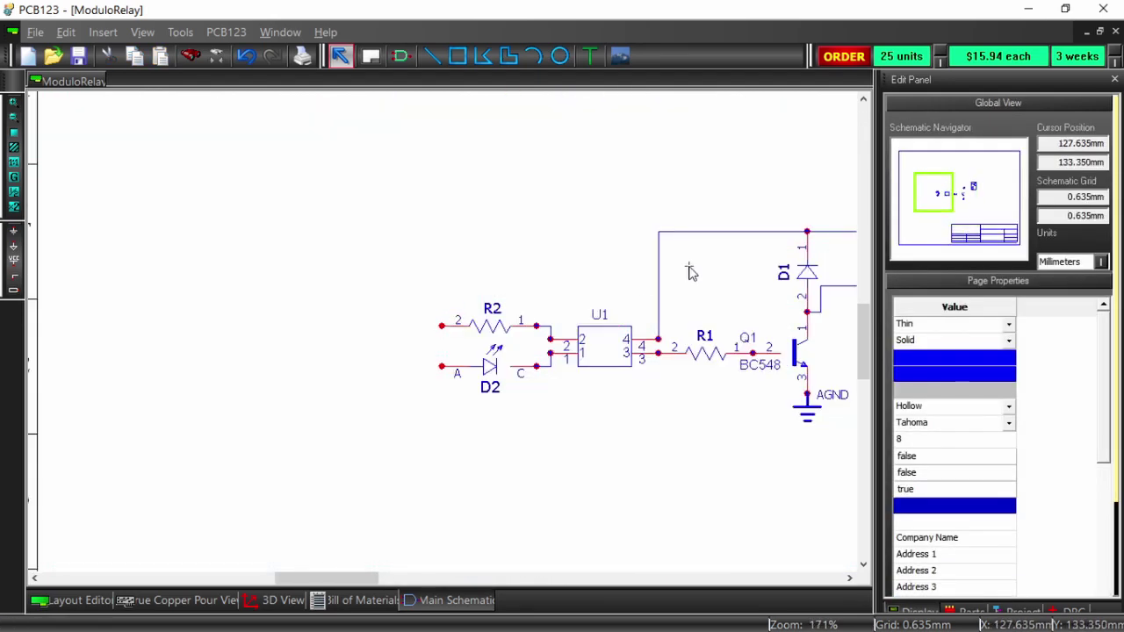
{"action": "scroll", "coordinate": [689, 272], "scroll_direction": "down", "scroll_amount": 1}
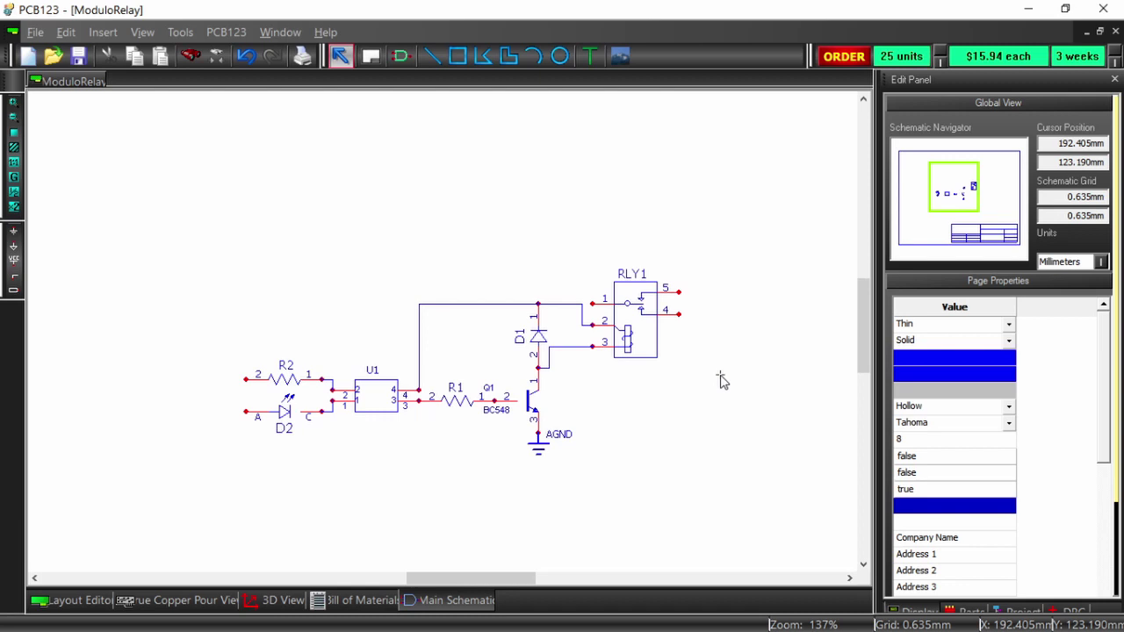
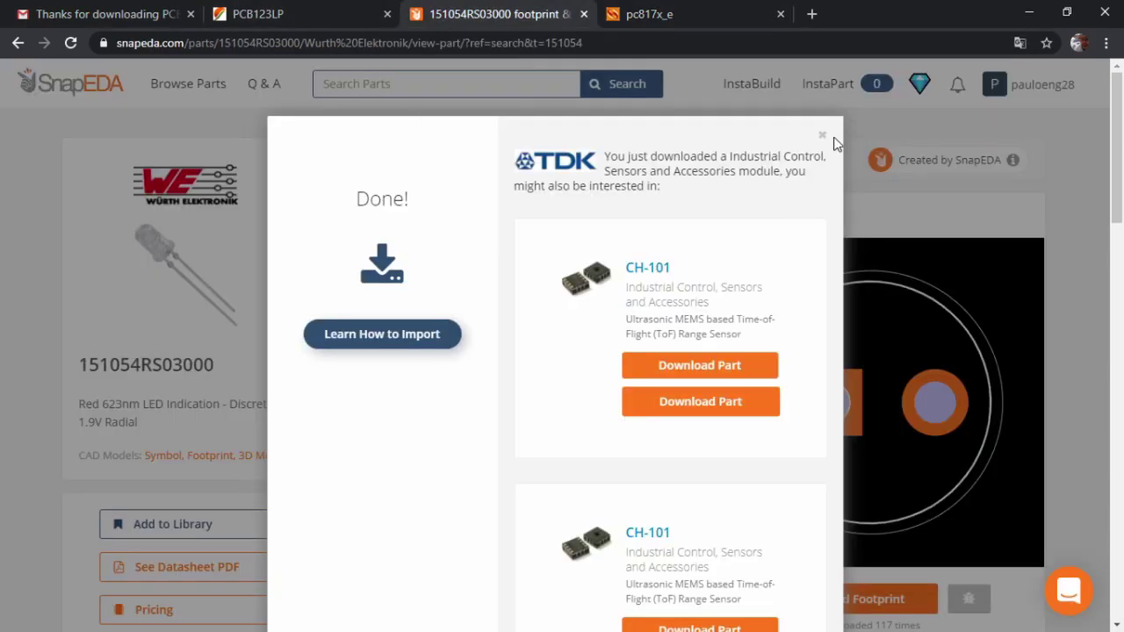
Switch to SnapEDA in the browser, dismiss the finished-download pop-up and search for part 282841-3.
{"action": "left_click", "coordinate": [822, 137]}
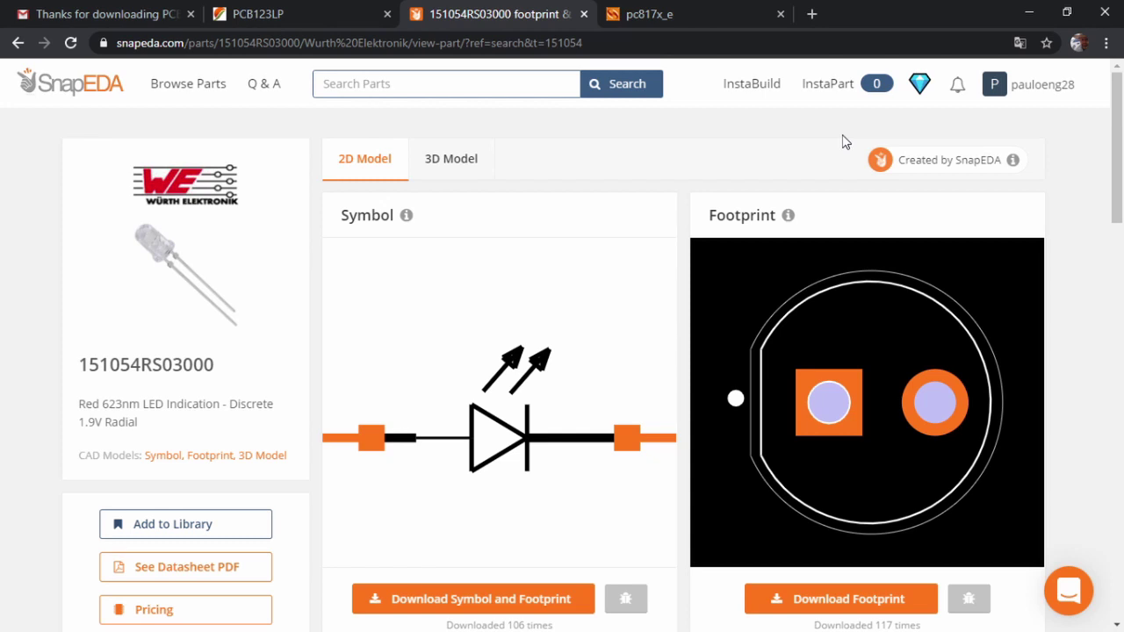
{"action": "left_click", "coordinate": [358, 84]}
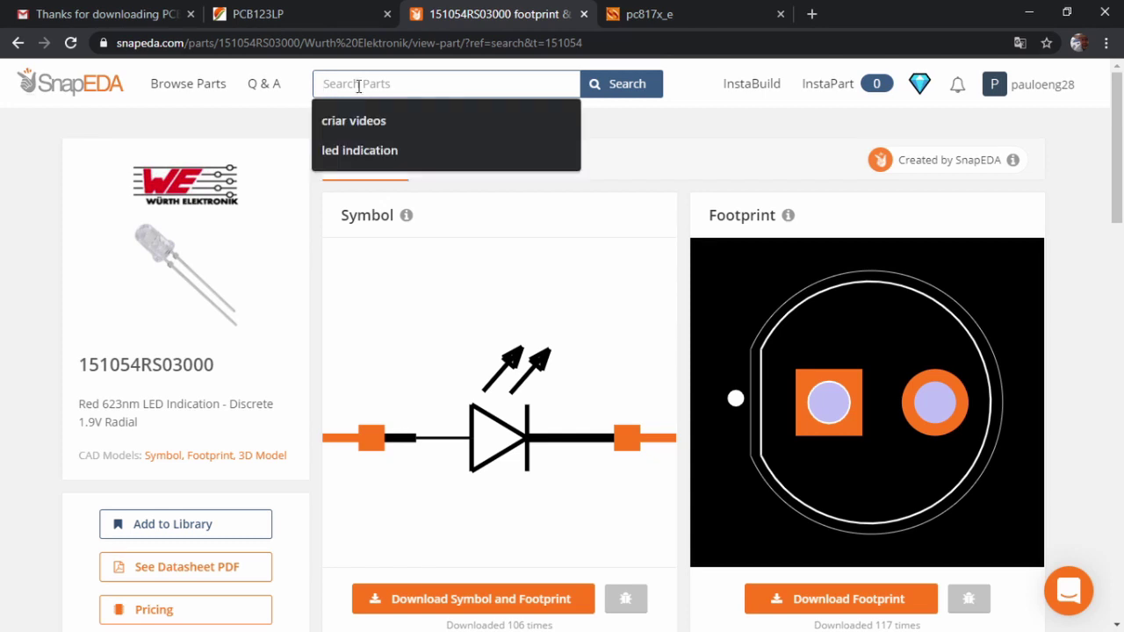
{"action": "type", "text": "2"}
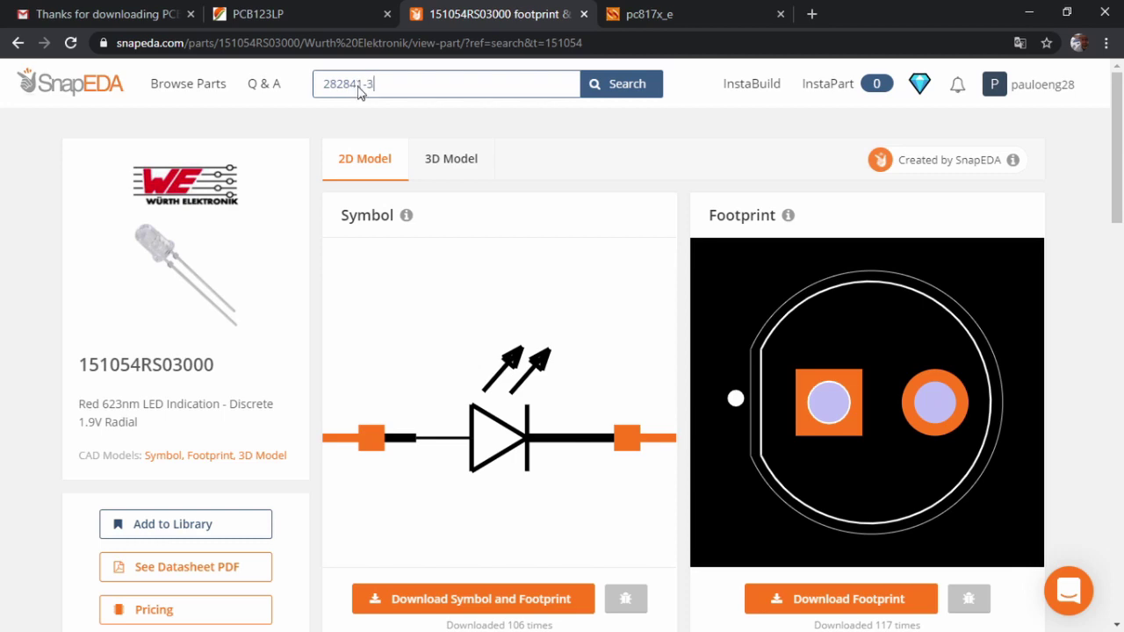
{"action": "type", "text": "82841-3"}
{"action": "key", "text": "Return"}
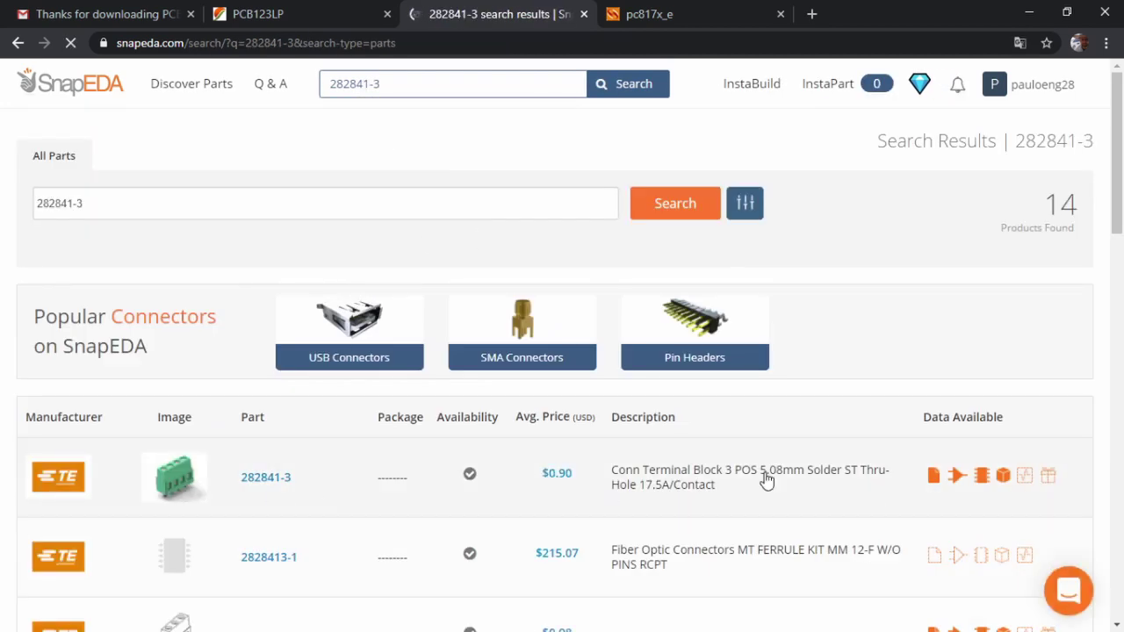
Download the symbol and footprint of the 282841-3 terminal block, saving 282841-3.zip in the footprint folder.
{"action": "left_click", "coordinate": [926, 513]}
{"action": "left_click", "coordinate": [465, 599]}
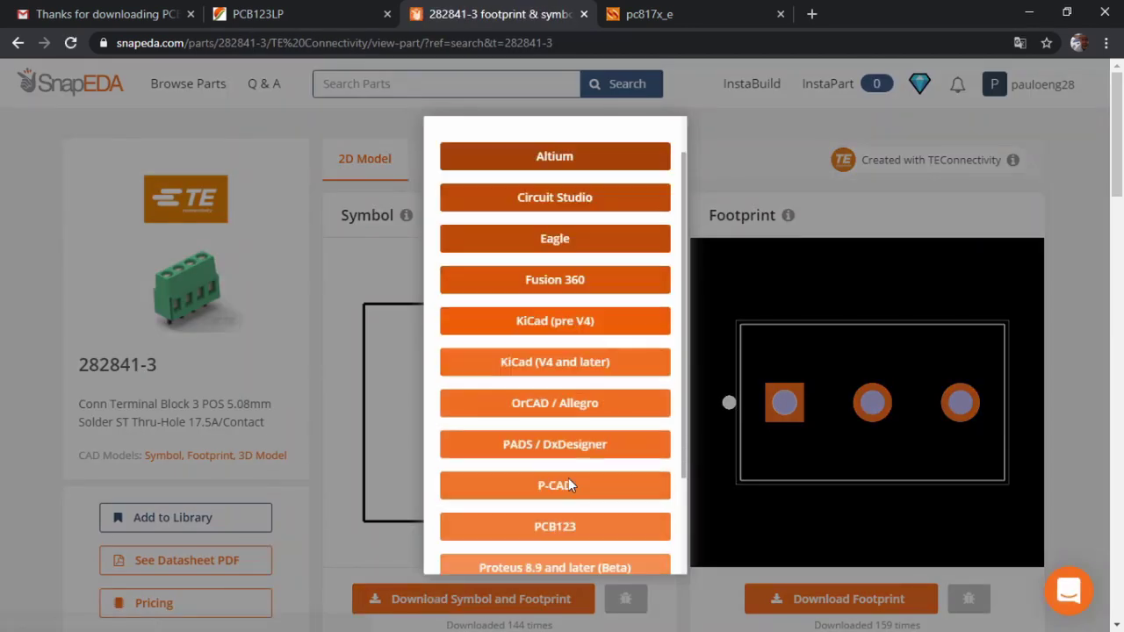
{"action": "left_click", "coordinate": [569, 487]}
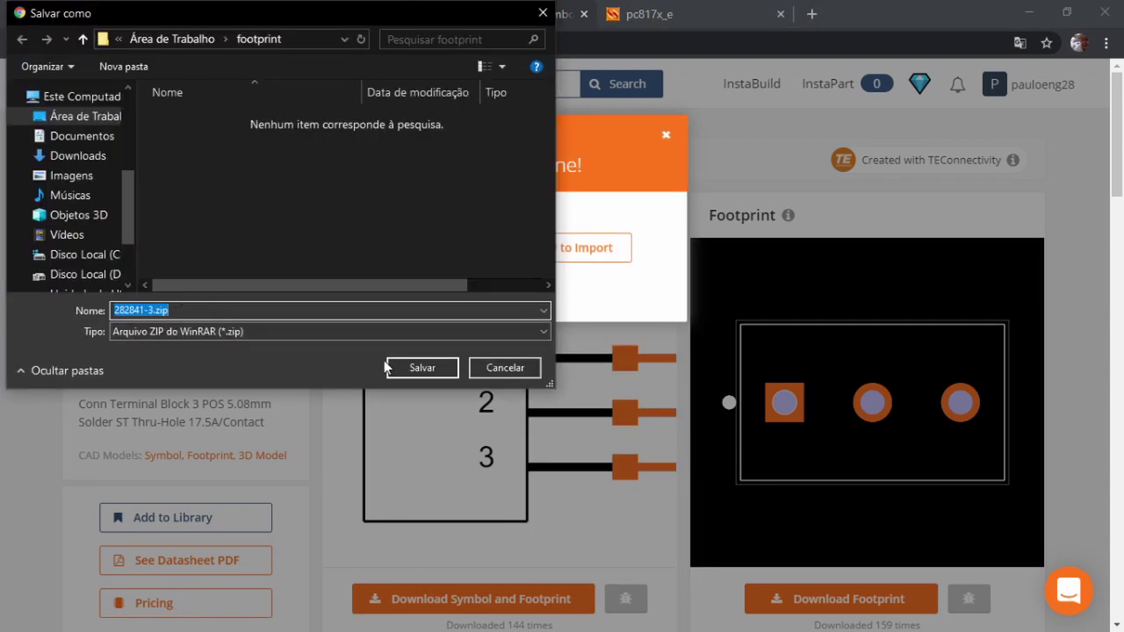
{"action": "left_click", "coordinate": [387, 365]}
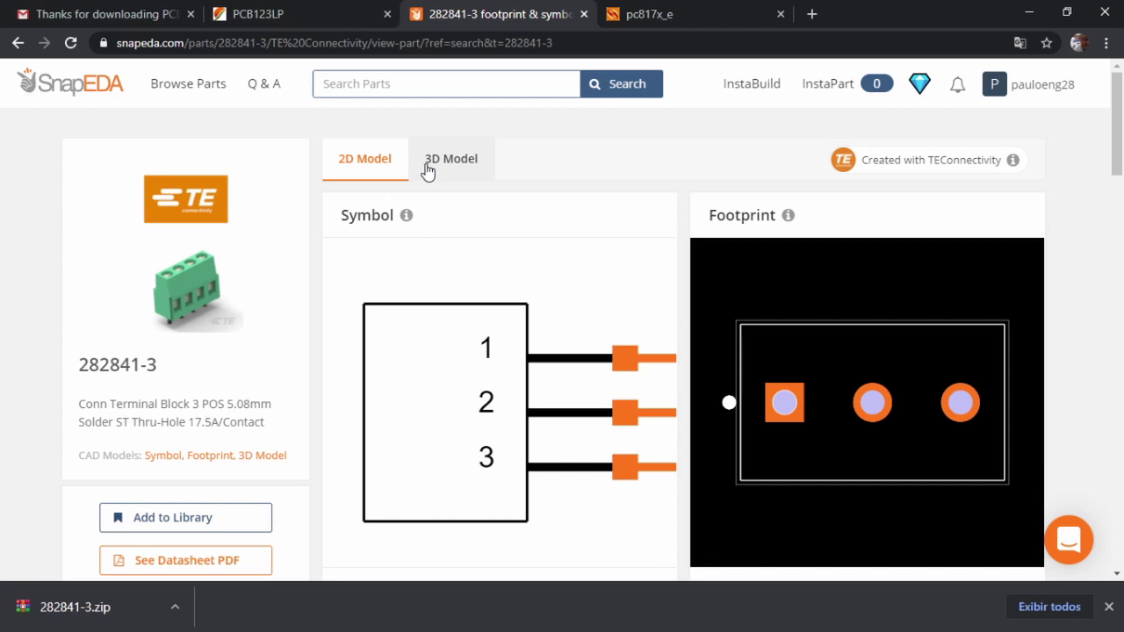
Search SnapEDA for part 2355182-4 and open the TE Connectivity result's footprint page.
{"action": "left_click", "coordinate": [367, 86]}
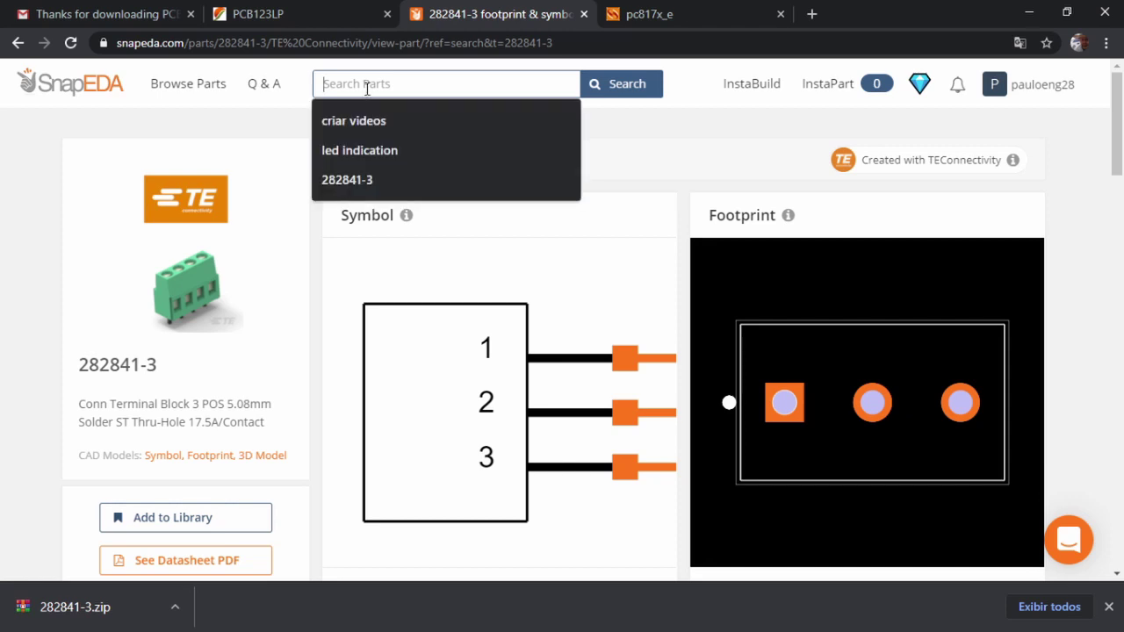
{"action": "type", "text": "235518"}
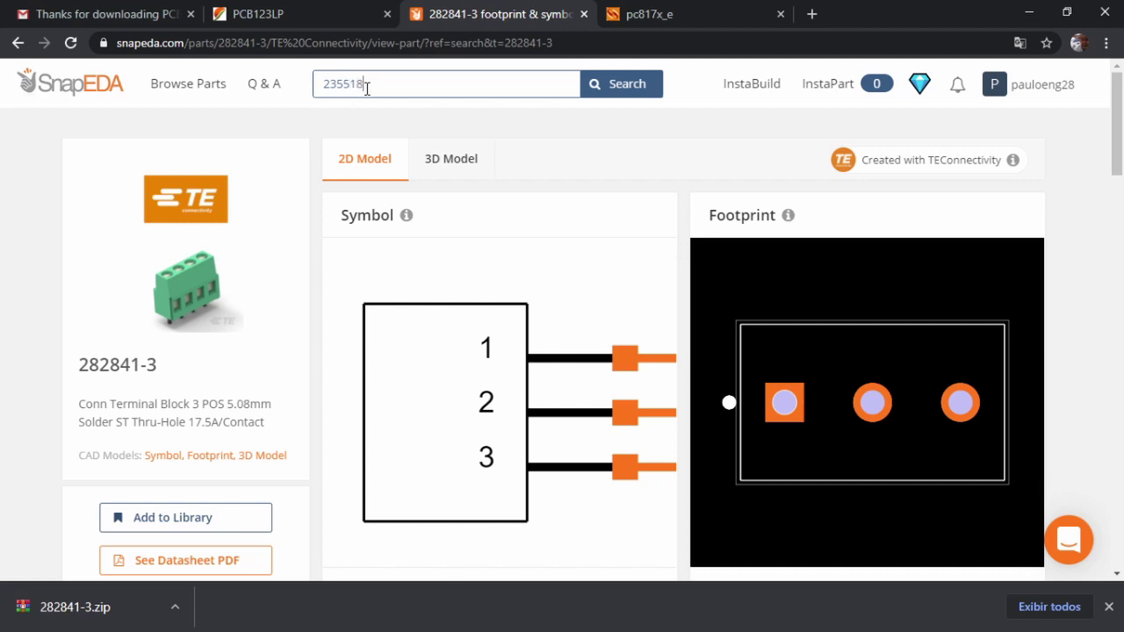
{"action": "type", "text": "2-4"}
{"action": "key", "text": "Return"}
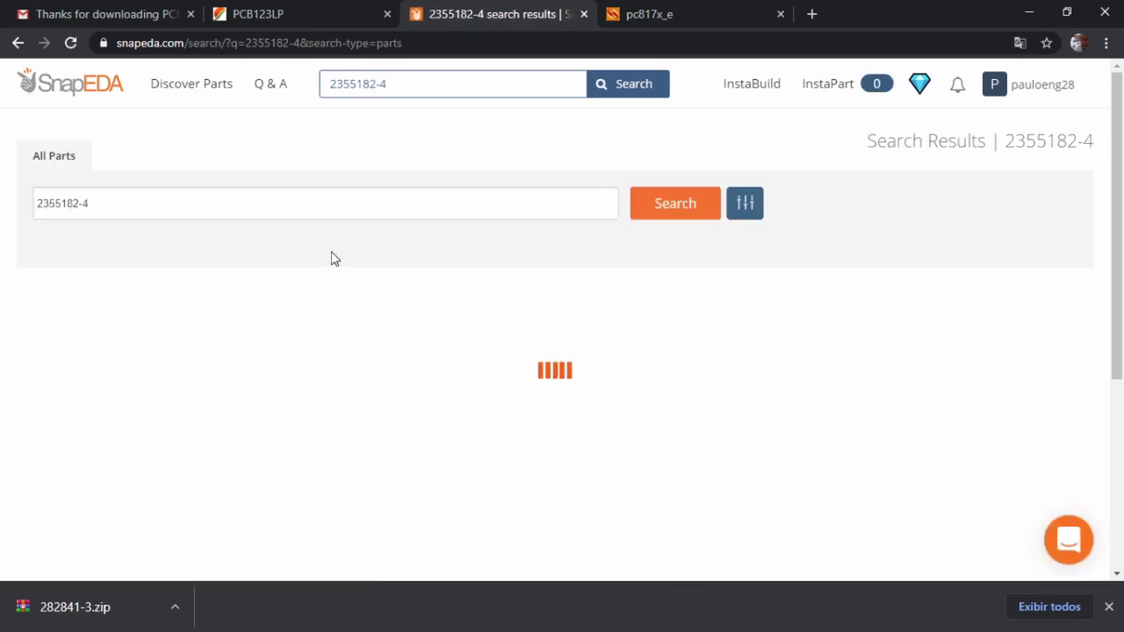
{"action": "scroll", "coordinate": [962, 471], "scroll_direction": "down", "scroll_amount": 1}
{"action": "left_click", "coordinate": [982, 465]}
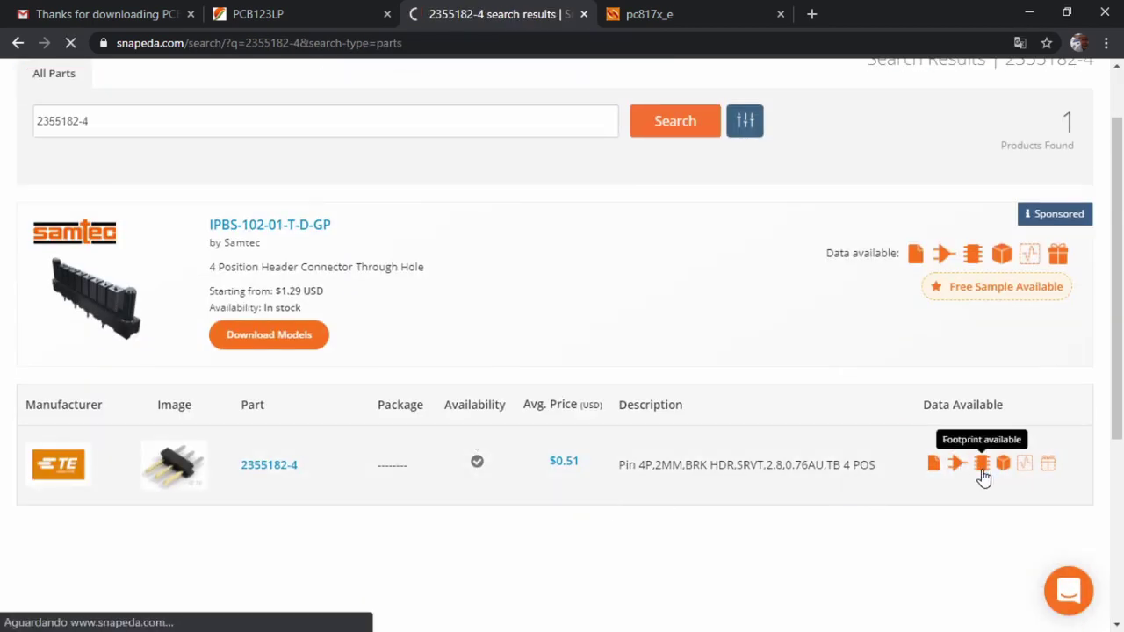
Download the 2355182-4 symbol and footprint in PCB123 format, saving 2355182-4.zip in the footprint folder.
{"action": "scroll", "coordinate": [246, 421], "scroll_direction": "down", "scroll_amount": 2}
{"action": "left_click", "coordinate": [428, 358]}
{"action": "scroll", "coordinate": [427, 367], "scroll_direction": "down", "scroll_amount": 2}
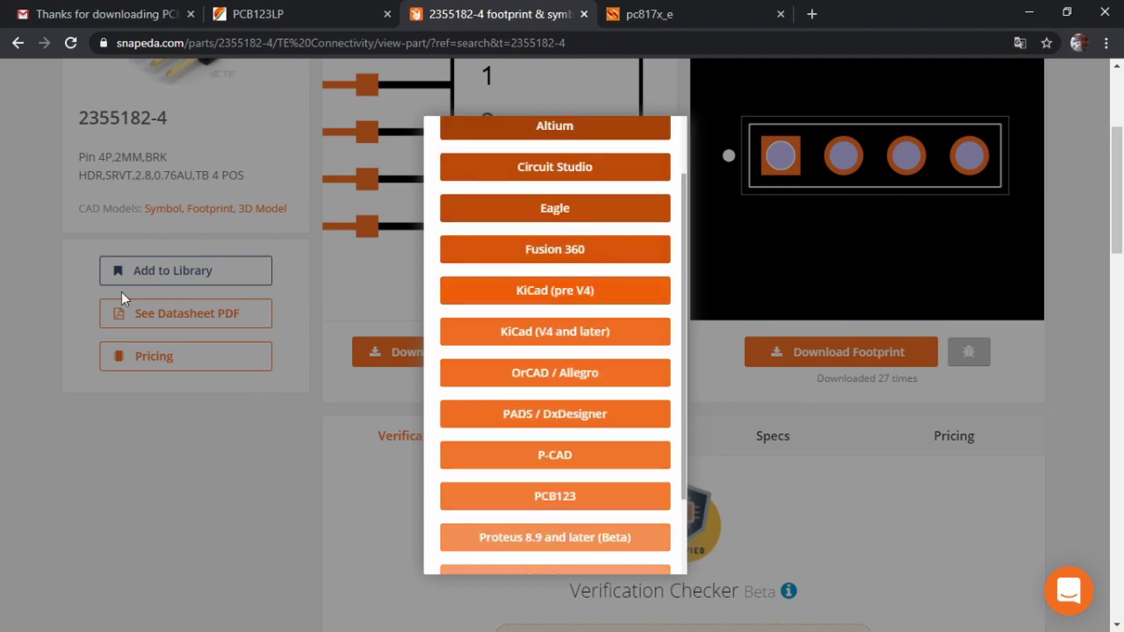
{"action": "left_click", "coordinate": [620, 498]}
{"action": "left_click", "coordinate": [422, 368]}
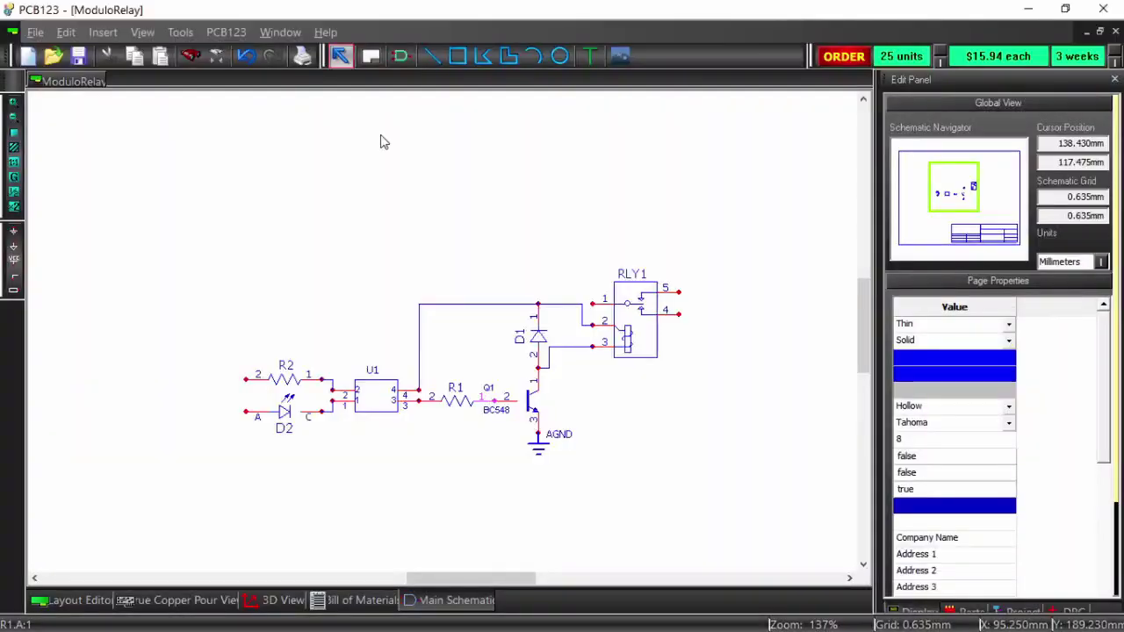
Switch to PCB123 and start a SnapEDA parts import, showing all file types and choosing 282841-3.zip from the footprint folder as the source.
{"action": "left_click", "coordinate": [35, 32]}
{"action": "left_click", "coordinate": [114, 180]}
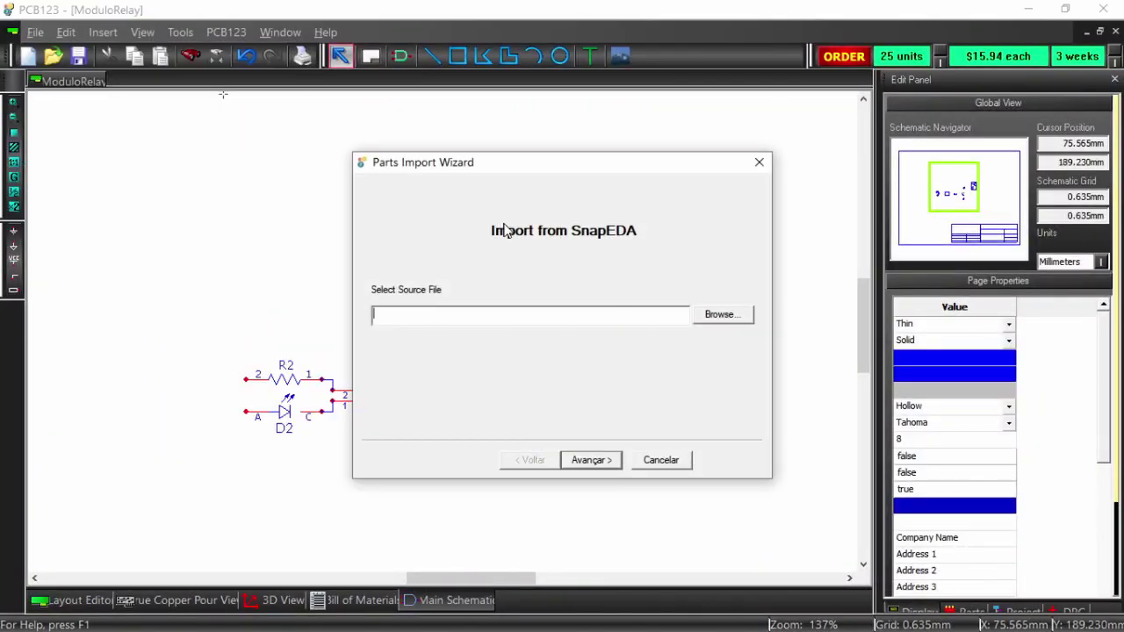
{"action": "left_click", "coordinate": [717, 313]}
{"action": "left_click", "coordinate": [377, 367]}
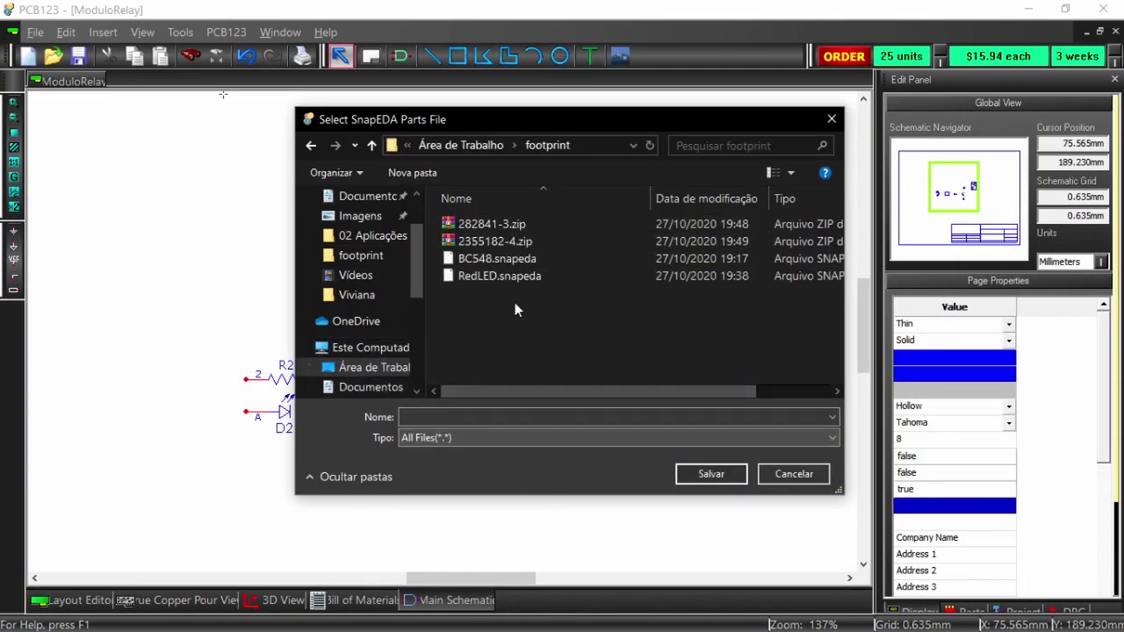
{"action": "left_click", "coordinate": [489, 220]}
{"action": "left_click", "coordinate": [685, 475]}
{"action": "left_click", "coordinate": [682, 404]}
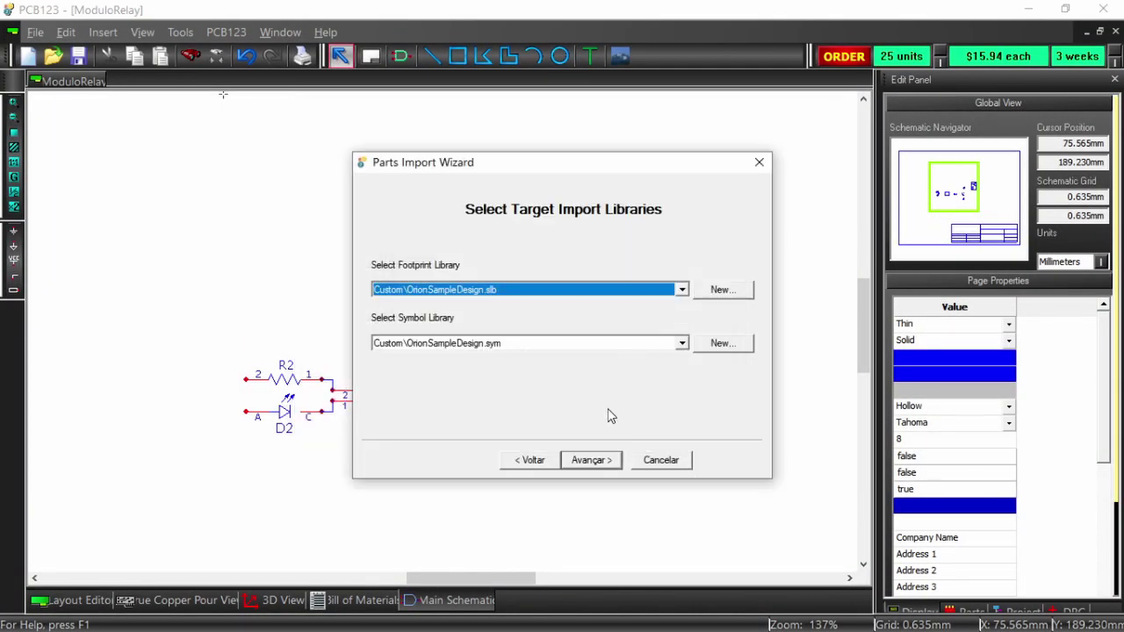
Try to import the 282841-3.zip part into the OrionSampleDesign libraries with Generics\Connectors as the destination folder.
{"action": "left_click", "coordinate": [613, 460]}
{"action": "left_click", "coordinate": [477, 304]}
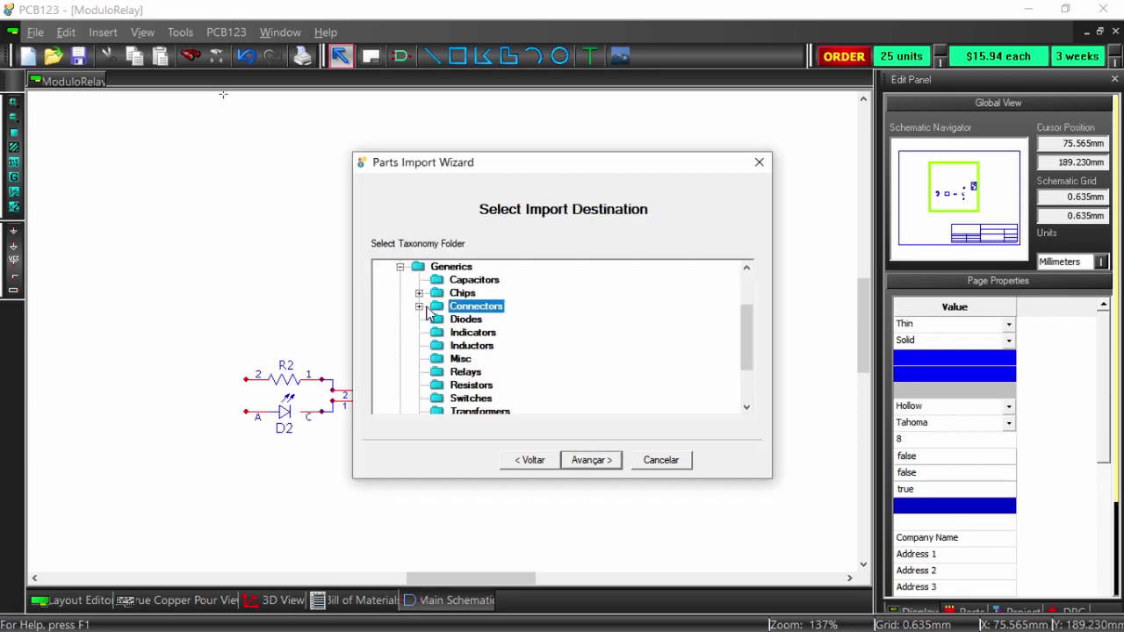
{"action": "left_click", "coordinate": [421, 306]}
{"action": "left_click", "coordinate": [591, 460]}
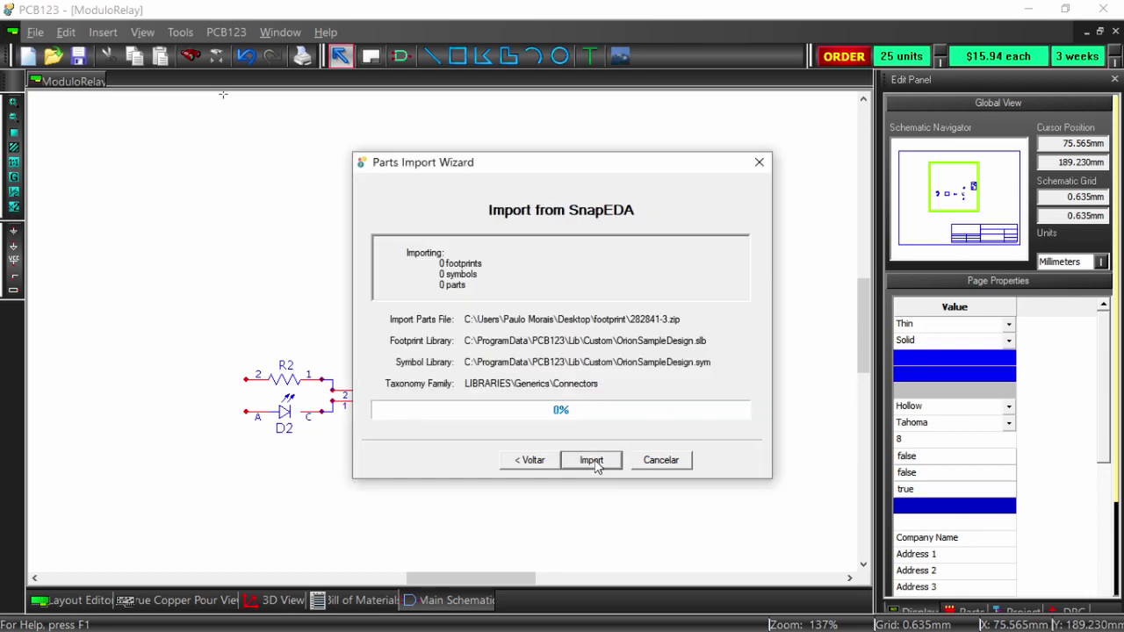
{"action": "left_click", "coordinate": [591, 460]}
{"action": "left_click", "coordinate": [592, 360]}
Browse the Generics folder of the parts library for the 282841-3 connector.
{"action": "left_click", "coordinate": [400, 56]}
{"action": "left_click", "coordinate": [273, 190]}
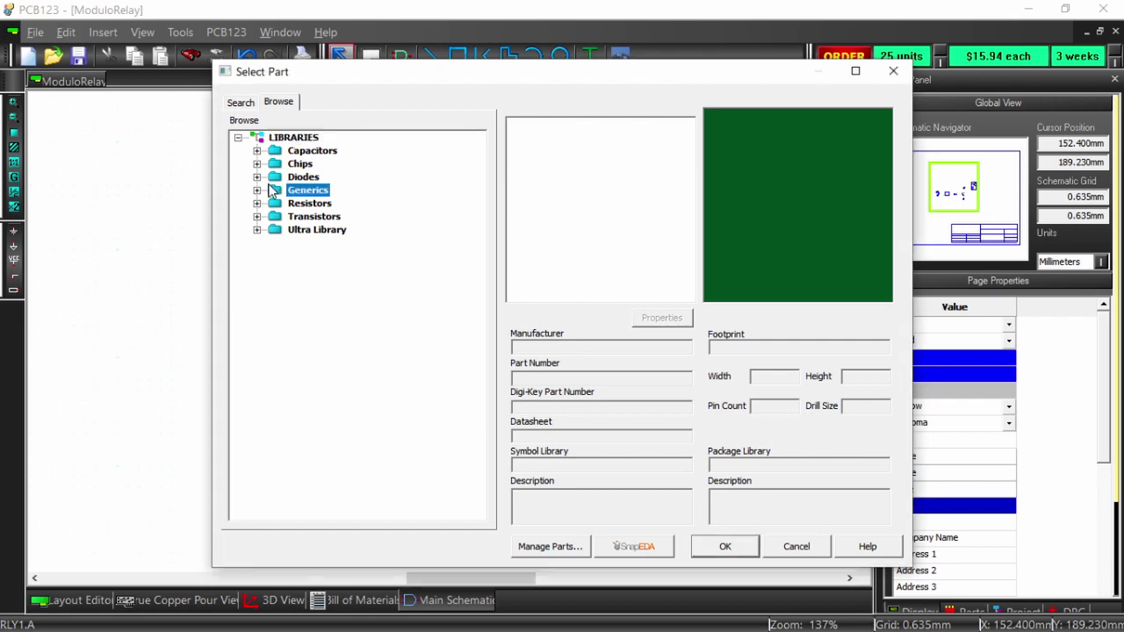
{"action": "double_click", "coordinate": [273, 190]}
{"action": "double_click", "coordinate": [309, 230]}
{"action": "double_click", "coordinate": [334, 239]}
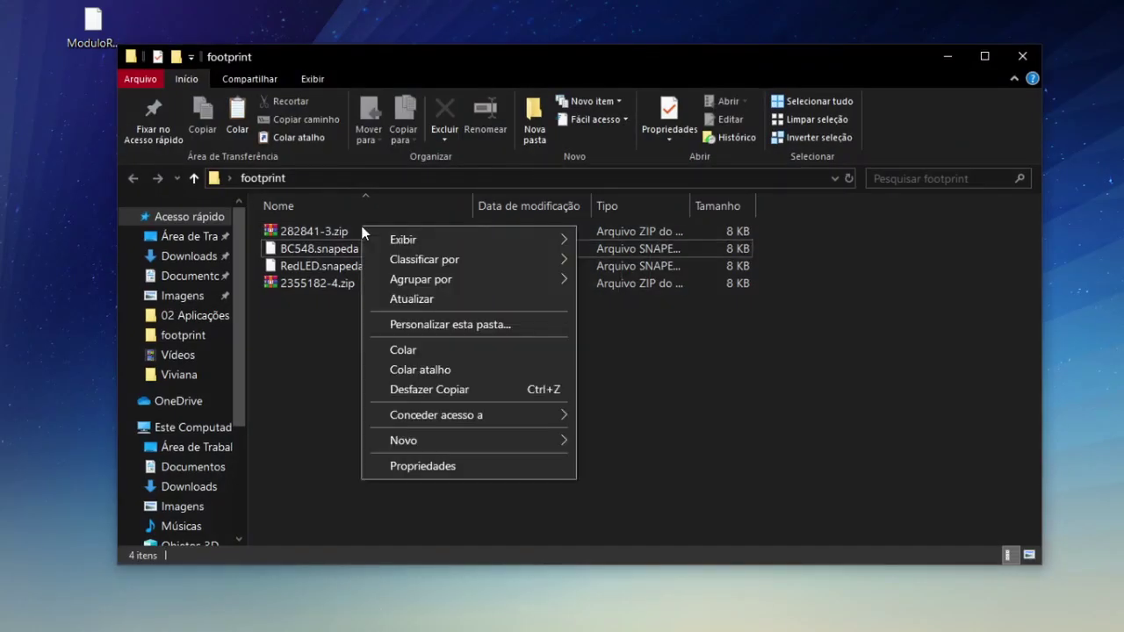
Switch to the footprint folder in File Explorer and extract 282841-3.zip directly into it.
{"action": "right_click", "coordinate": [343, 232]}
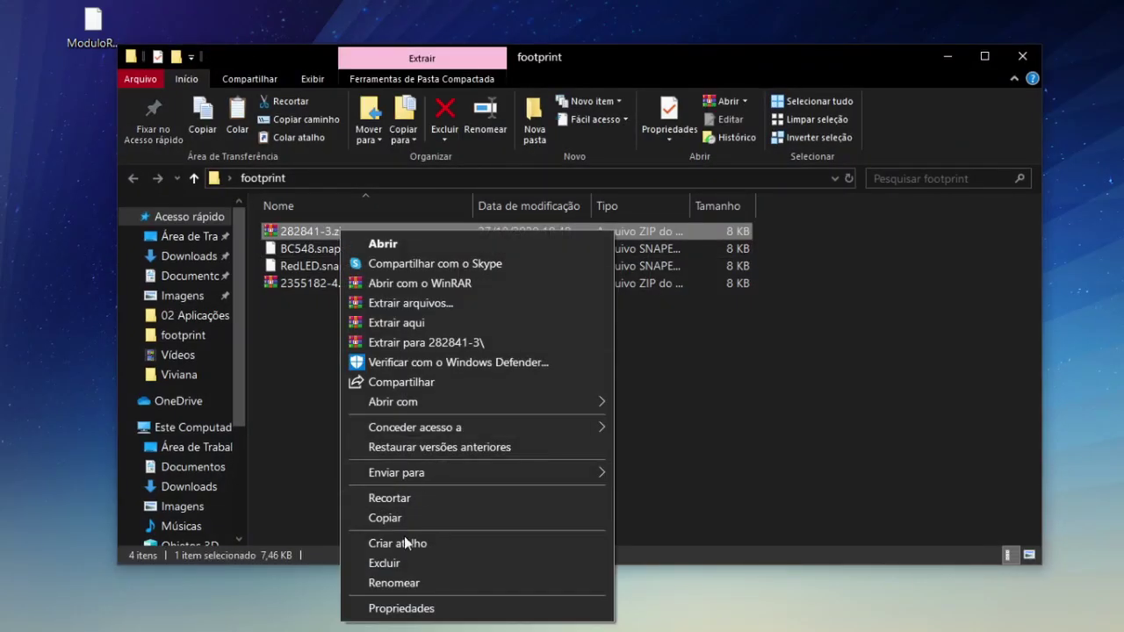
{"action": "left_click", "coordinate": [449, 322]}
{"action": "right_click", "coordinate": [337, 266]}
{"action": "key", "text": "Escape"}
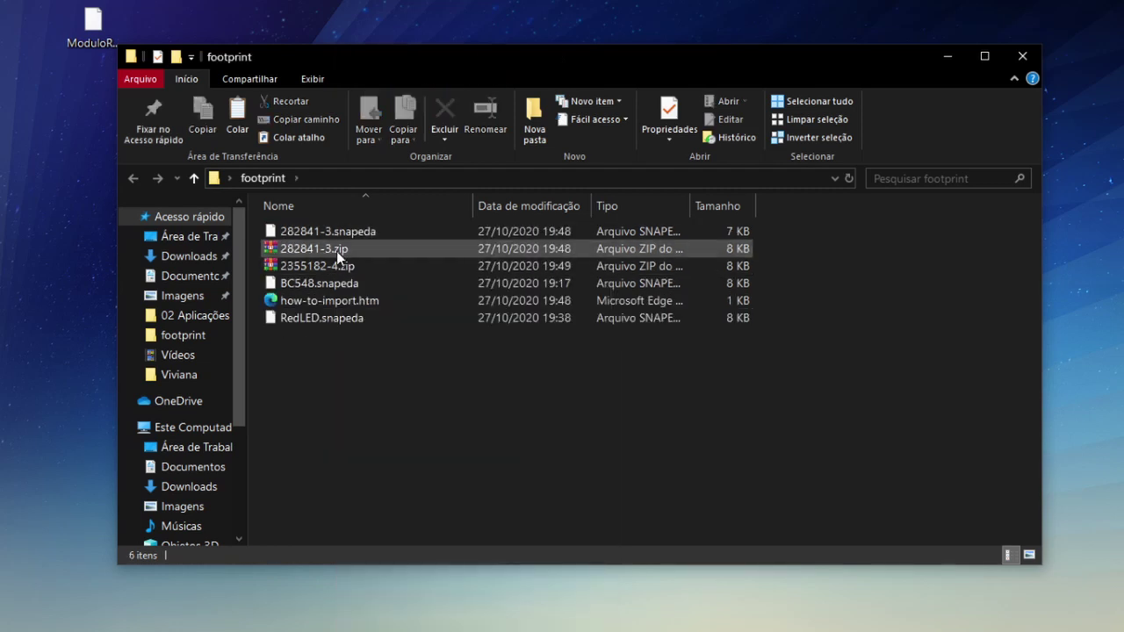
Rename the extracted 282841-3.snapeda file as Conn3pin.snapeda.
{"action": "left_click", "coordinate": [317, 232]}
{"action": "left_click", "coordinate": [320, 232]}
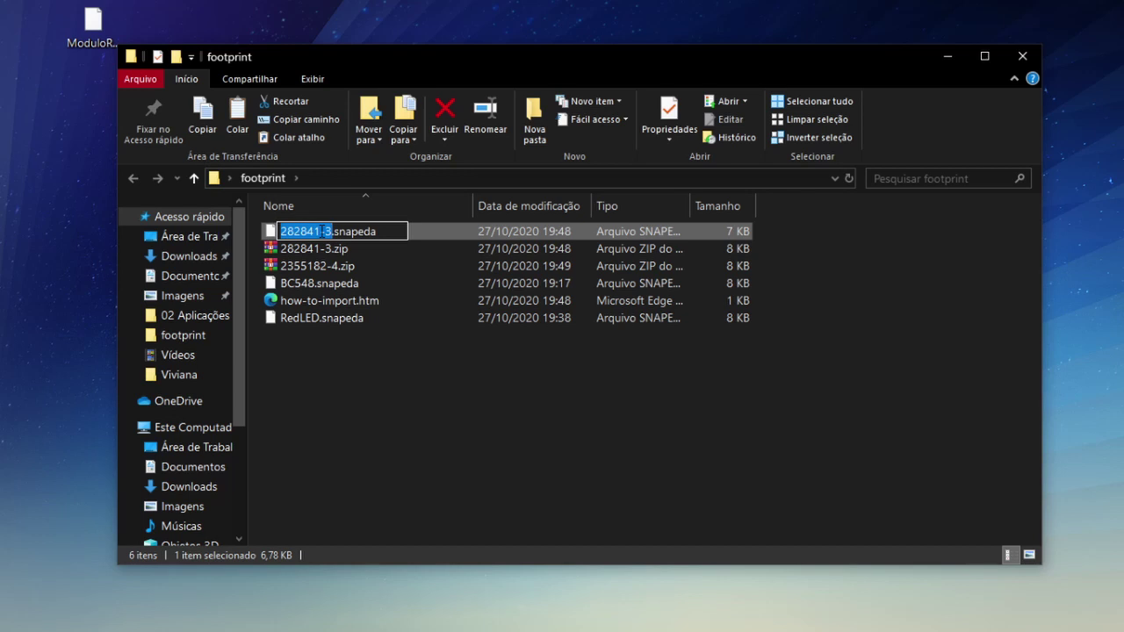
{"action": "type", "text": "Co"}
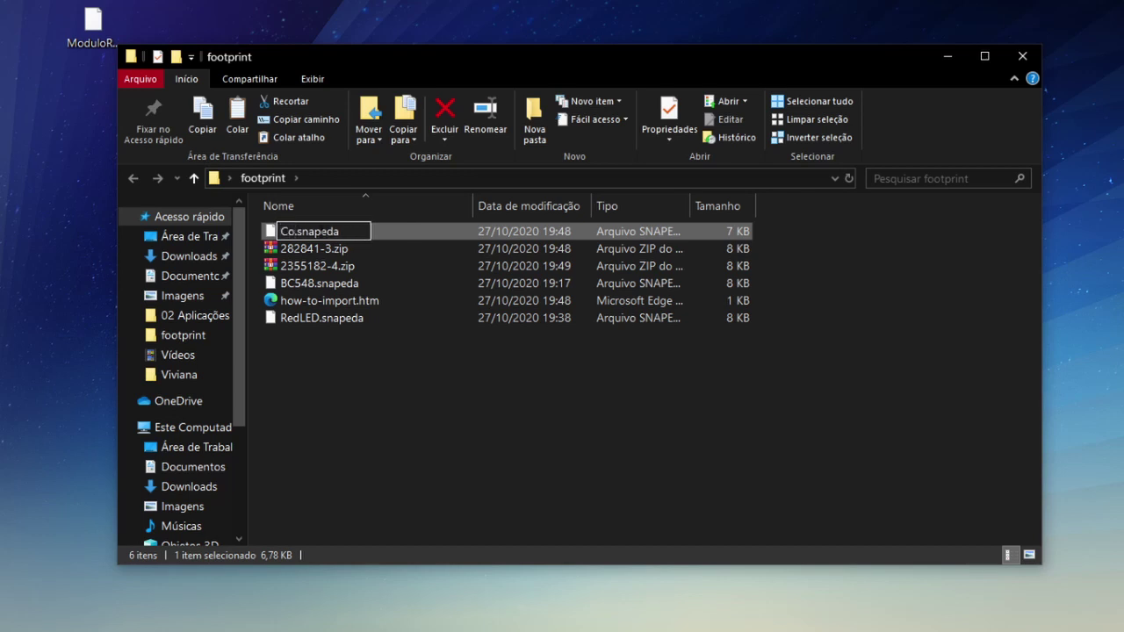
{"action": "type", "text": "nn"}
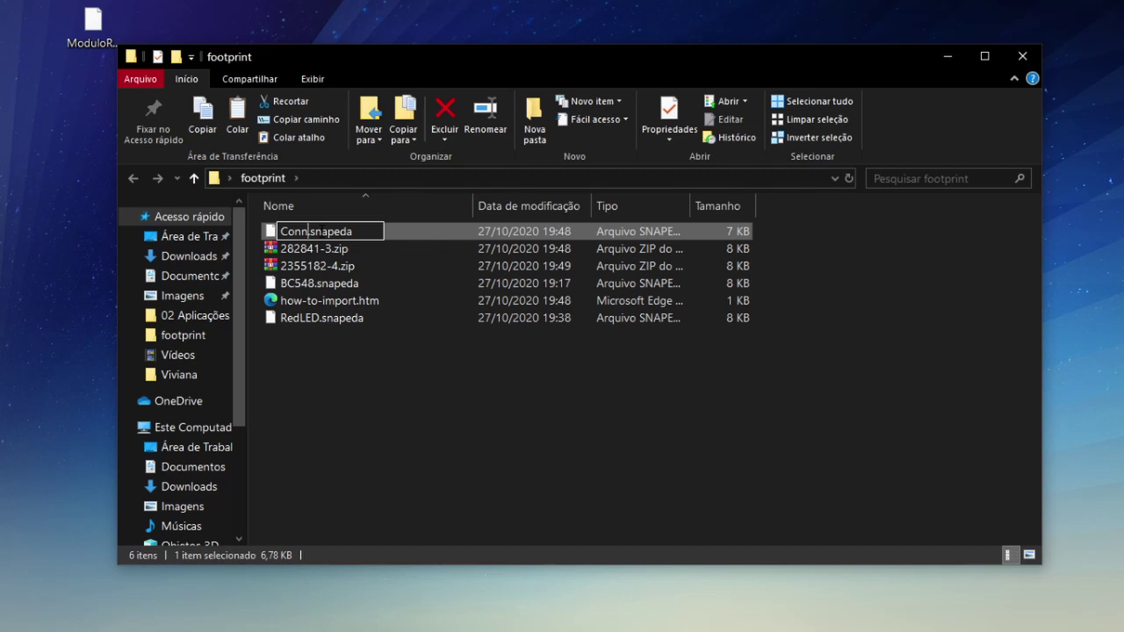
{"action": "type", "text": "3pin"}
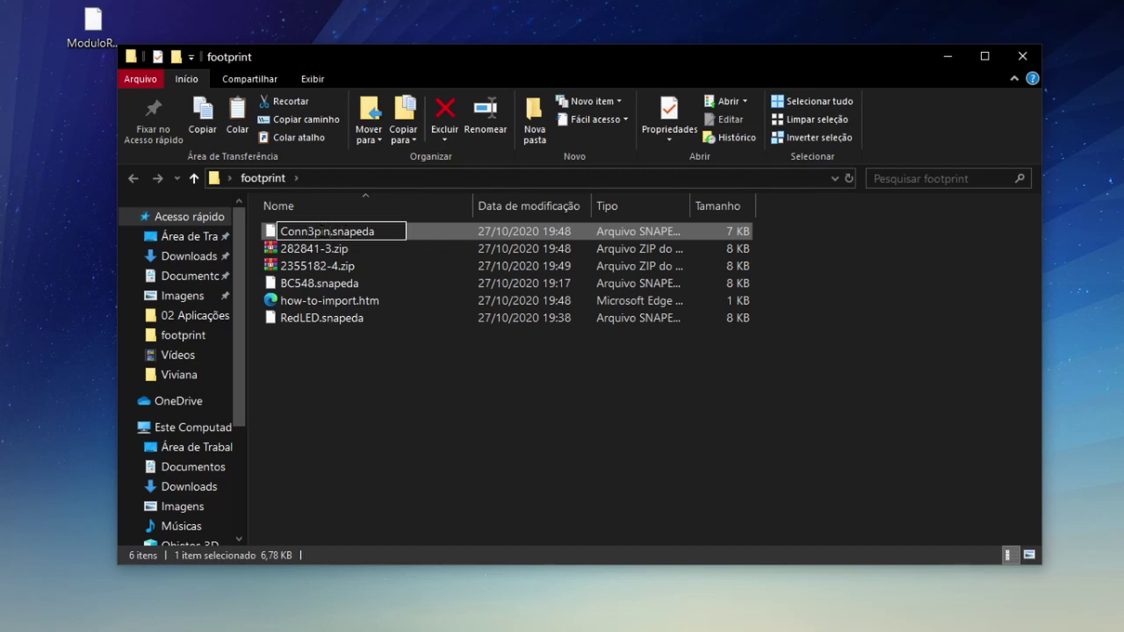
{"action": "key", "text": "Return"}
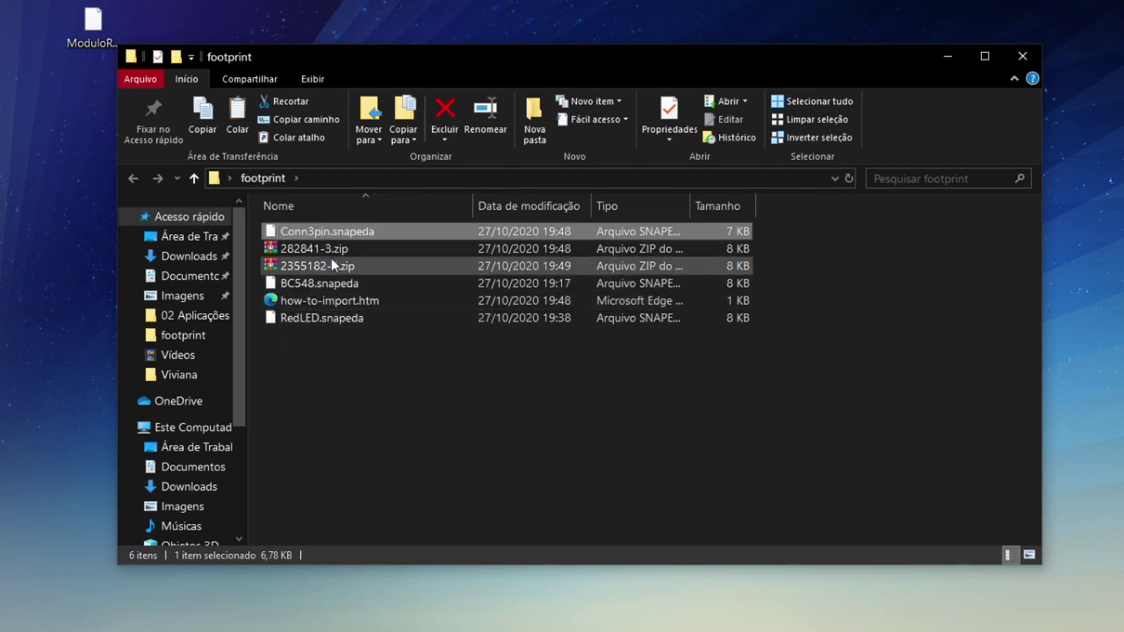
Extract 2355182-4.zip directly into the footprint folder, declining to replace any existing files.
{"action": "right_click", "coordinate": [327, 266]}
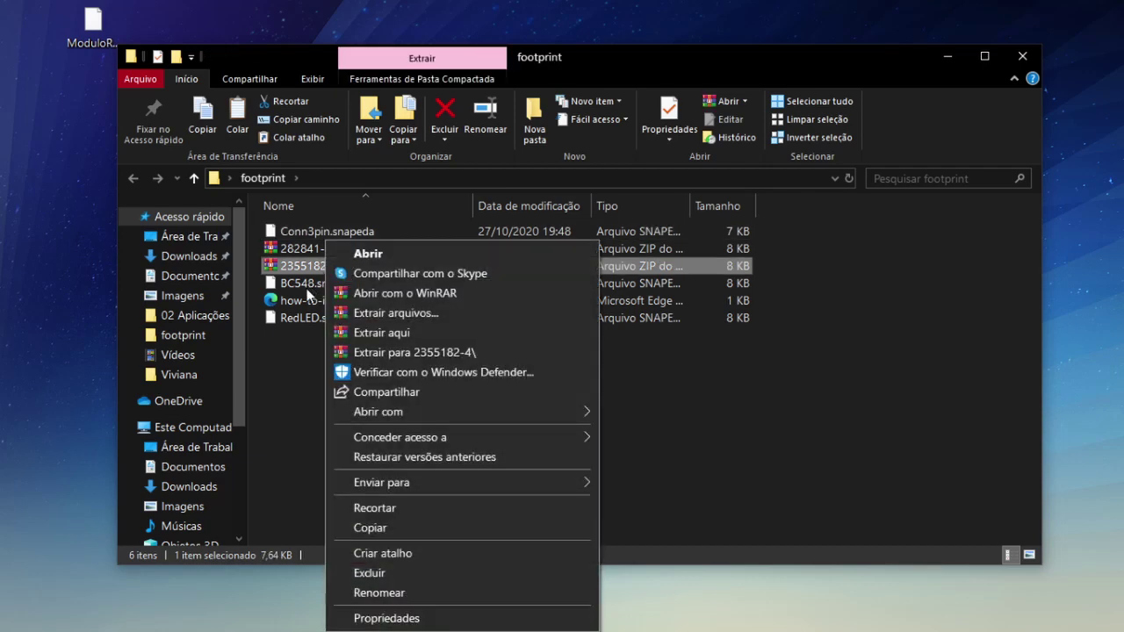
{"action": "left_click", "coordinate": [299, 301]}
{"action": "right_click", "coordinate": [318, 262]}
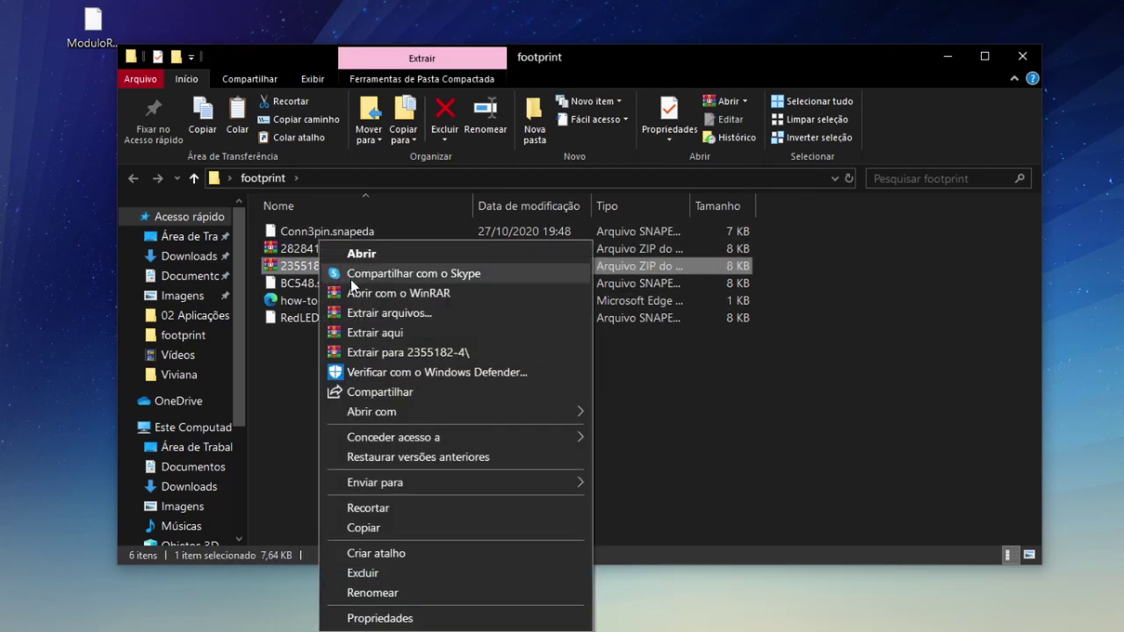
{"action": "left_click", "coordinate": [391, 333]}
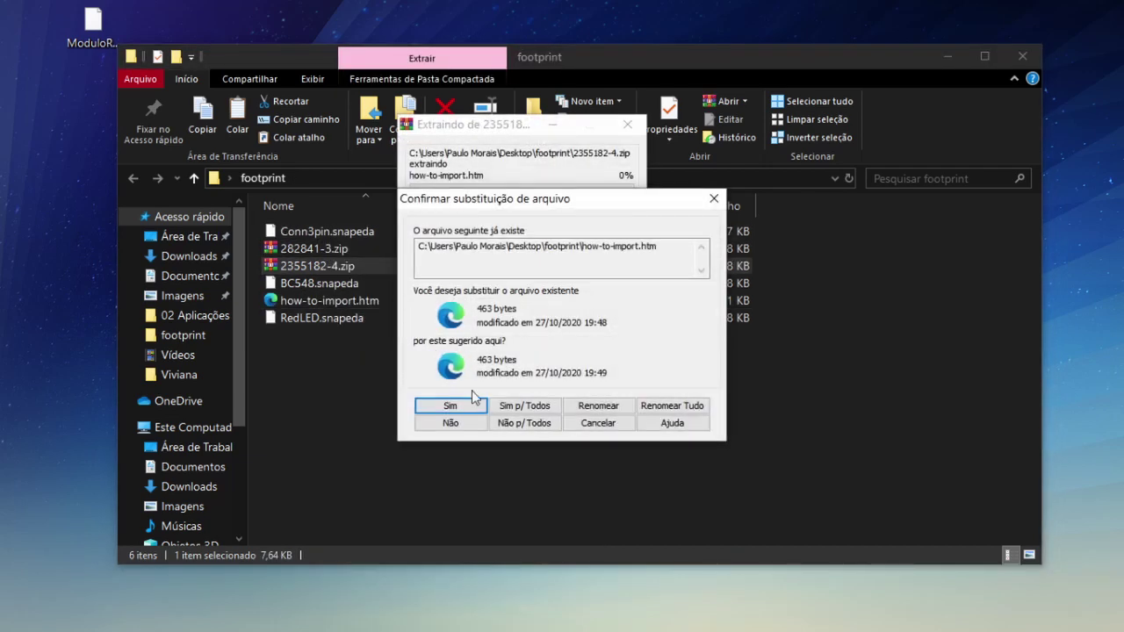
{"action": "left_click", "coordinate": [522, 420]}
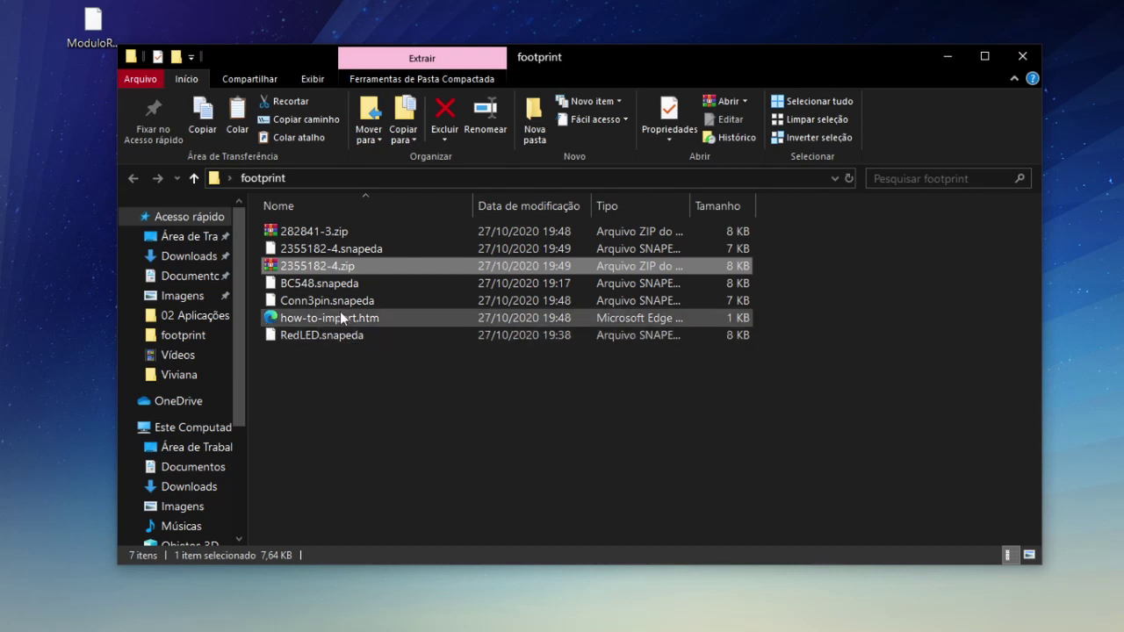
Rename the extracted 2355182-4.snapeda file as Term4pin.snapeda.
{"action": "left_click", "coordinate": [324, 248]}
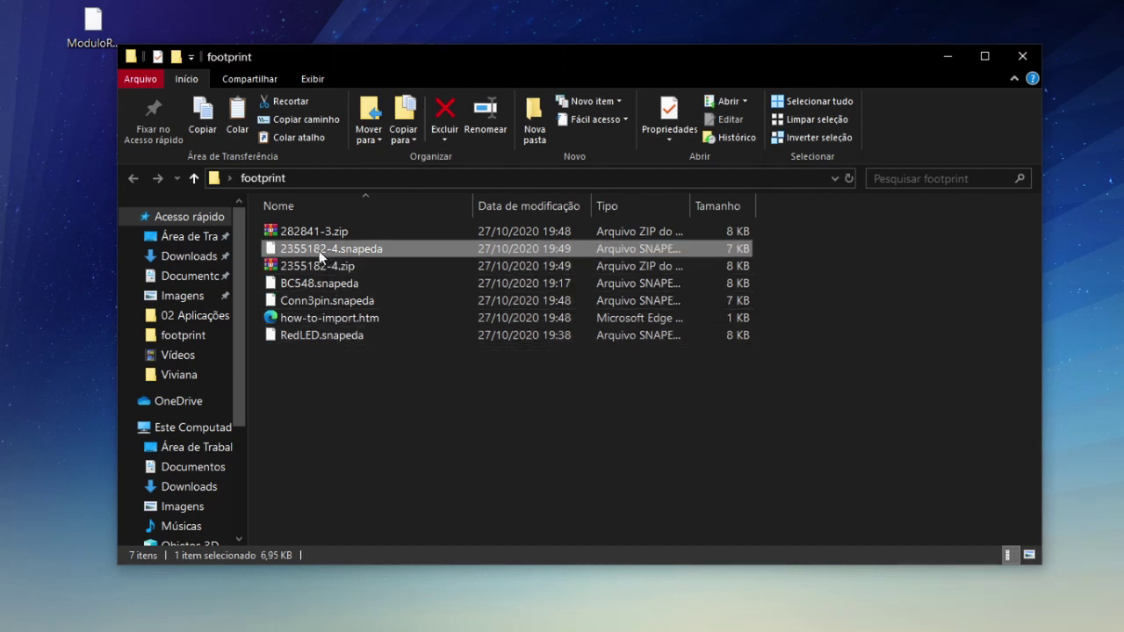
{"action": "left_click", "coordinate": [319, 250]}
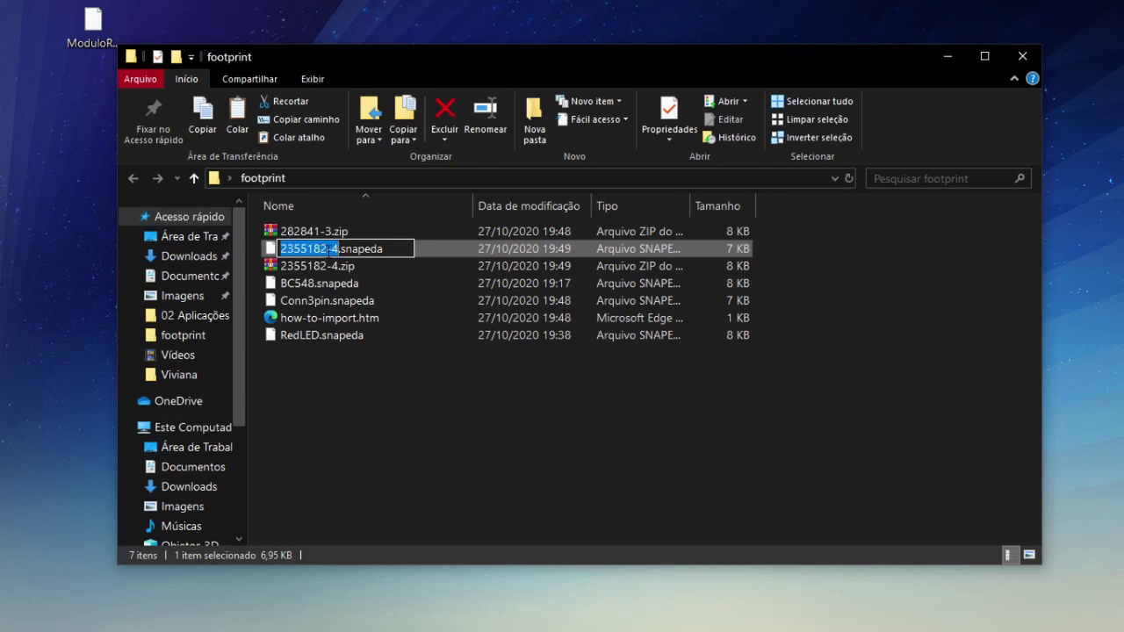
{"action": "type", "text": "Ter"}
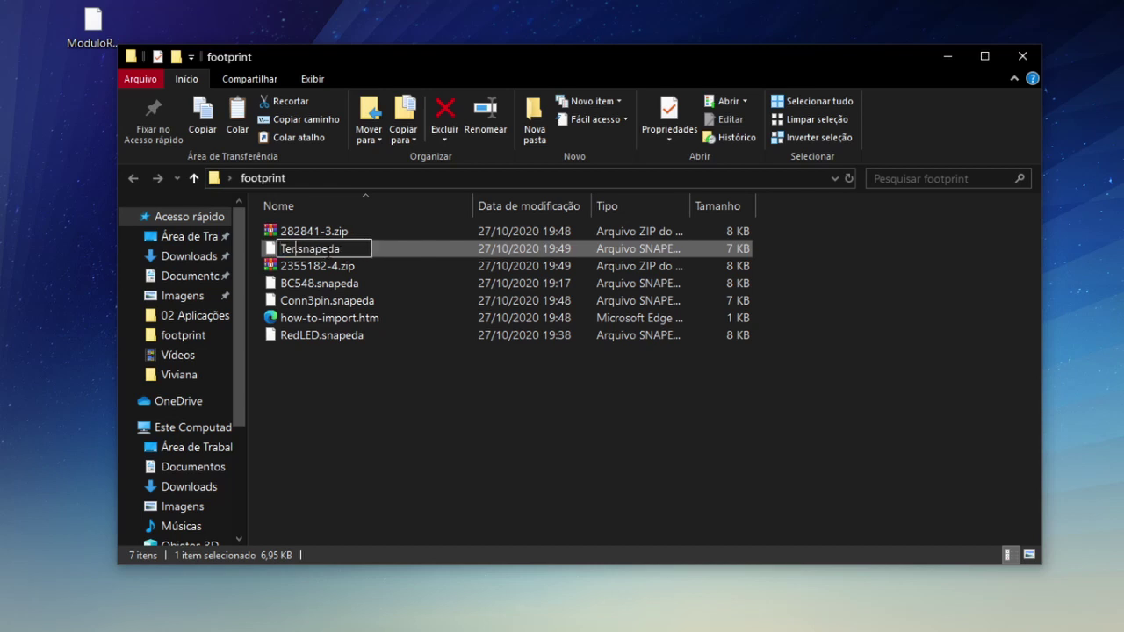
{"action": "type", "text": "m4pin"}
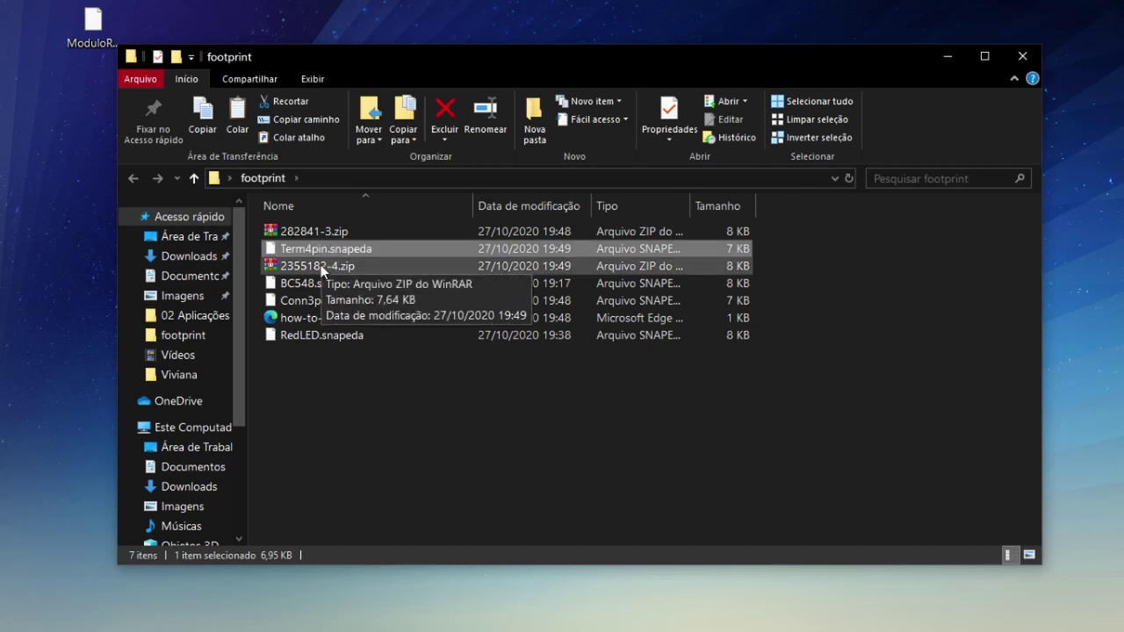
Delete 282841-3.zip, 2355182-4.zip and how-to-import.htm from the footprint folder.
{"action": "left_click", "coordinate": [321, 264]}
{"action": "left_click", "coordinate": [336, 318]}
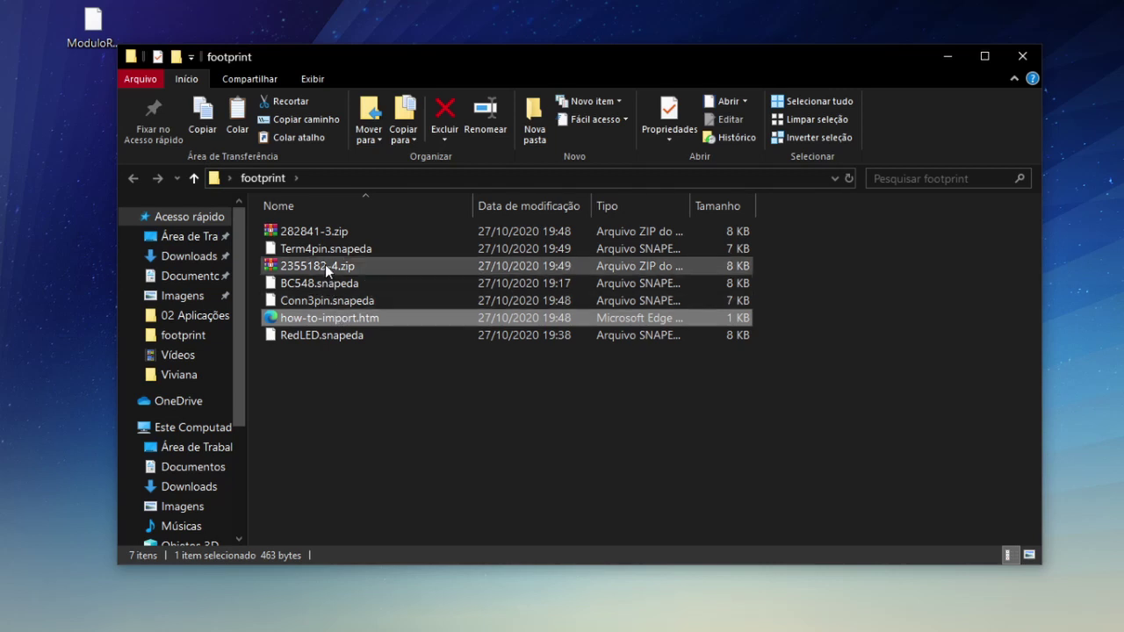
{"action": "left_click", "coordinate": [321, 231], "text": "ctrl"}
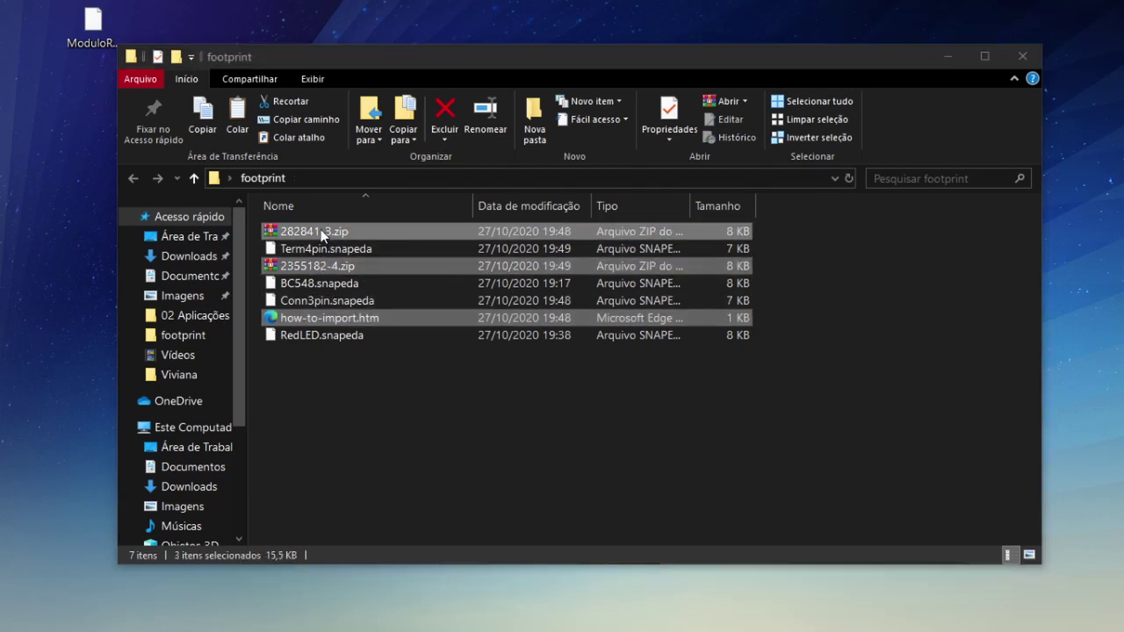
{"action": "key", "text": "Delete"}
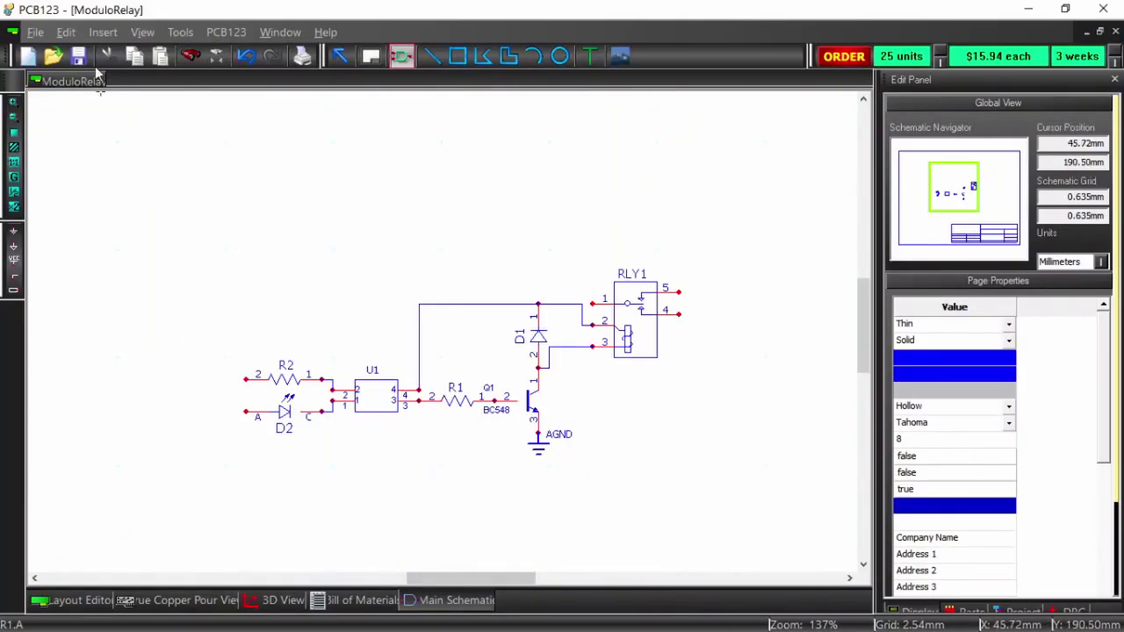
Start a SnapEDA parts import with Conn3pin.snapeda from the footprint folder as the source file.
{"action": "left_click", "coordinate": [35, 31]}
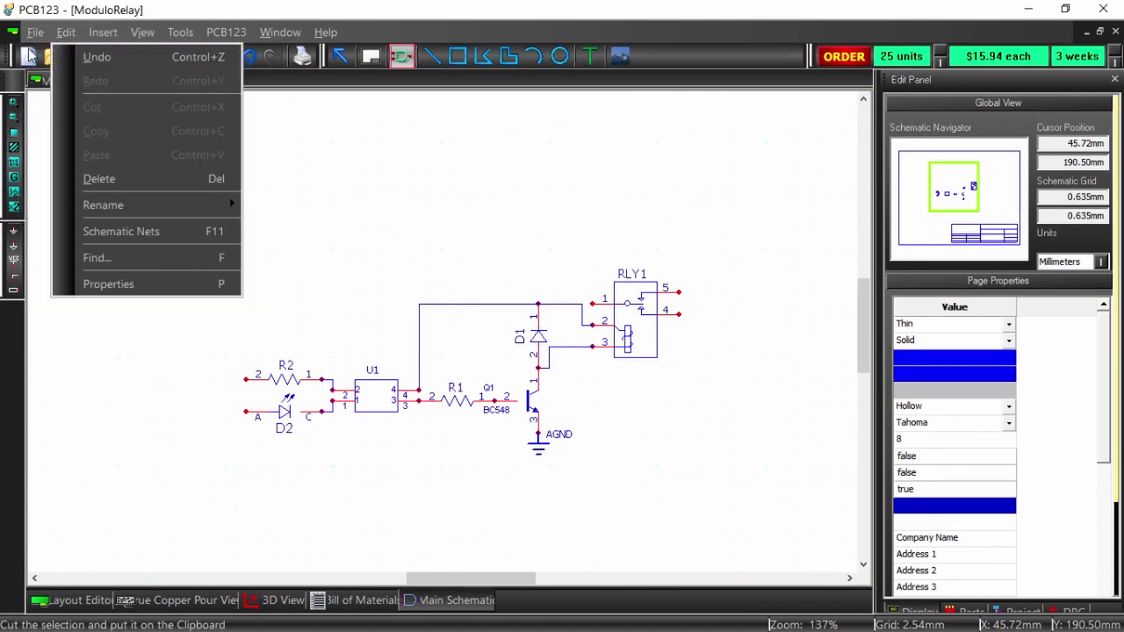
{"action": "mouse_move", "coordinate": [115, 177]}
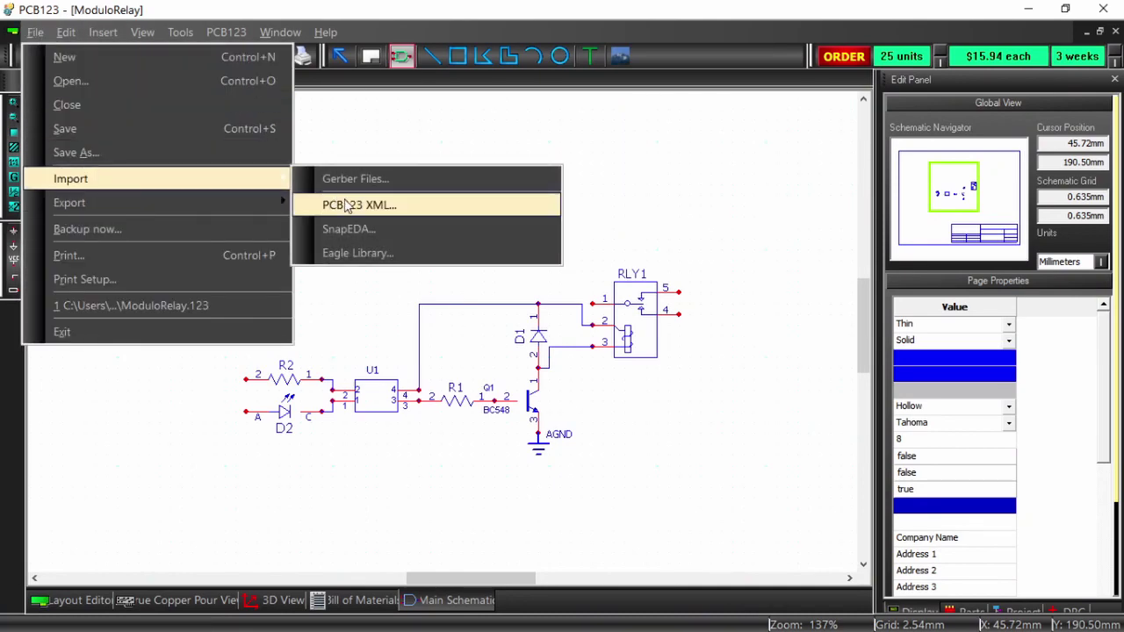
{"action": "left_click", "coordinate": [367, 230]}
{"action": "left_click", "coordinate": [718, 315]}
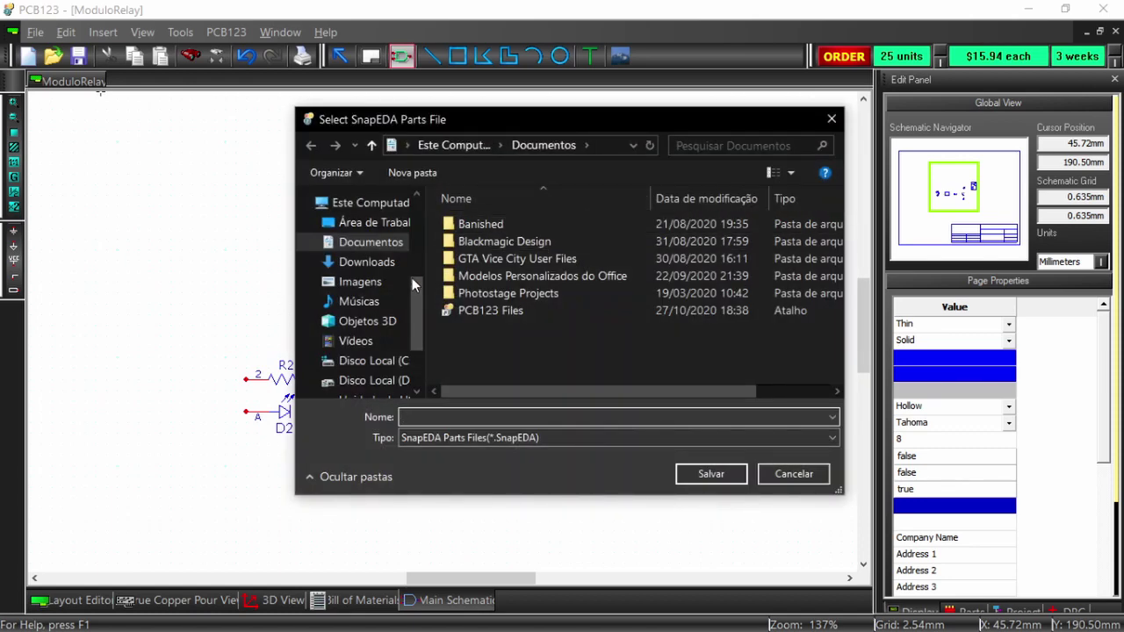
{"action": "scroll", "coordinate": [413, 279], "scroll_direction": "up", "scroll_amount": 1}
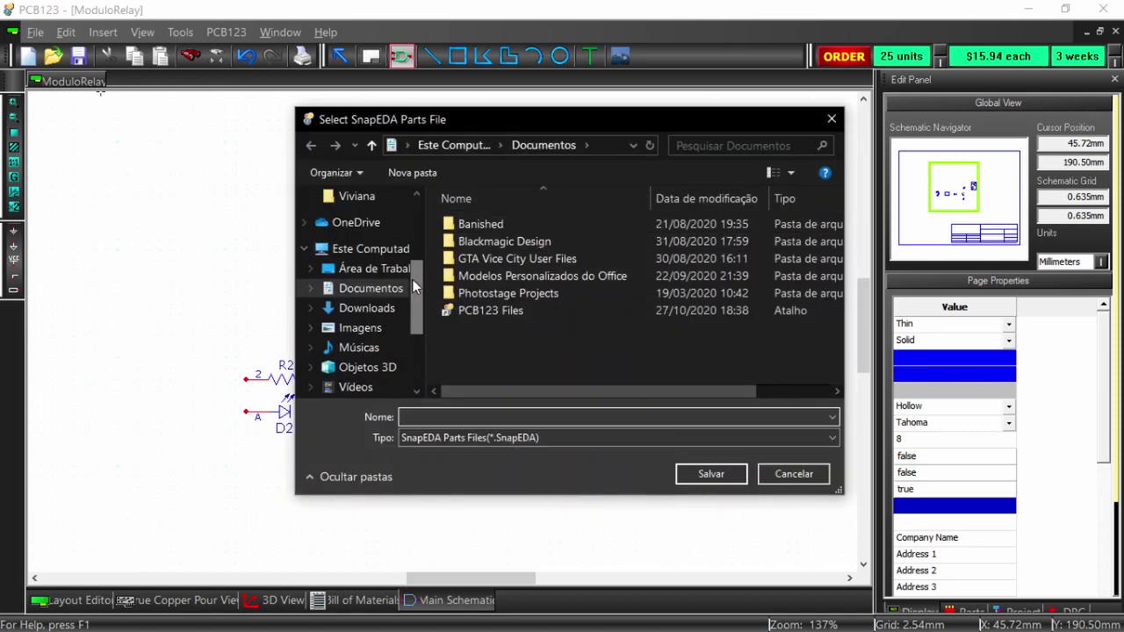
{"action": "scroll", "coordinate": [413, 279], "scroll_direction": "up", "scroll_amount": 4}
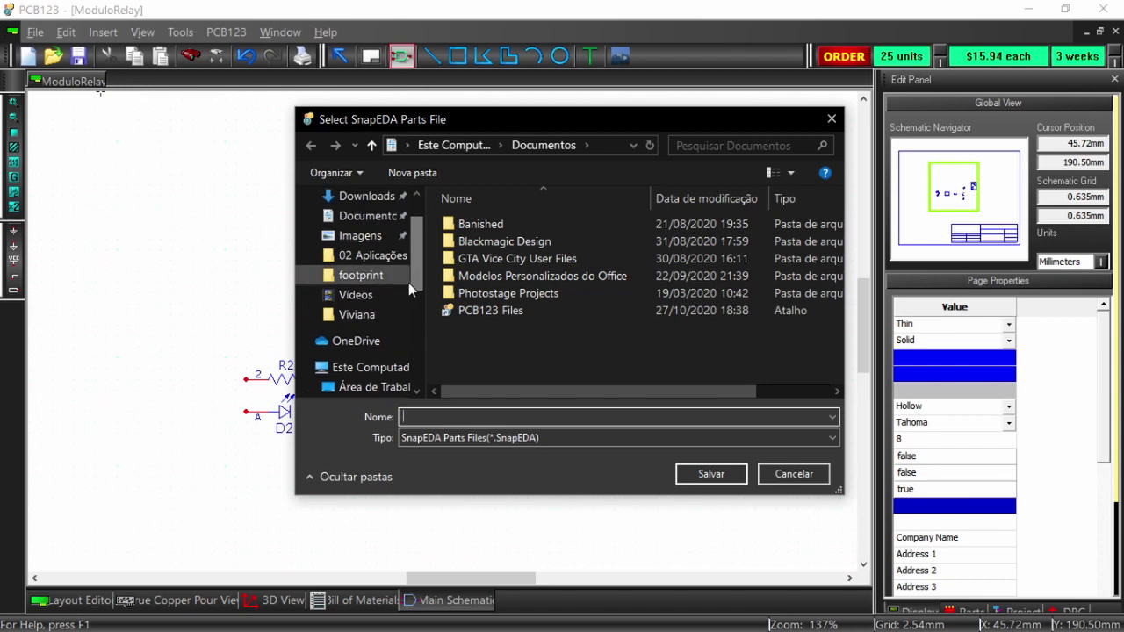
{"action": "left_click", "coordinate": [393, 279]}
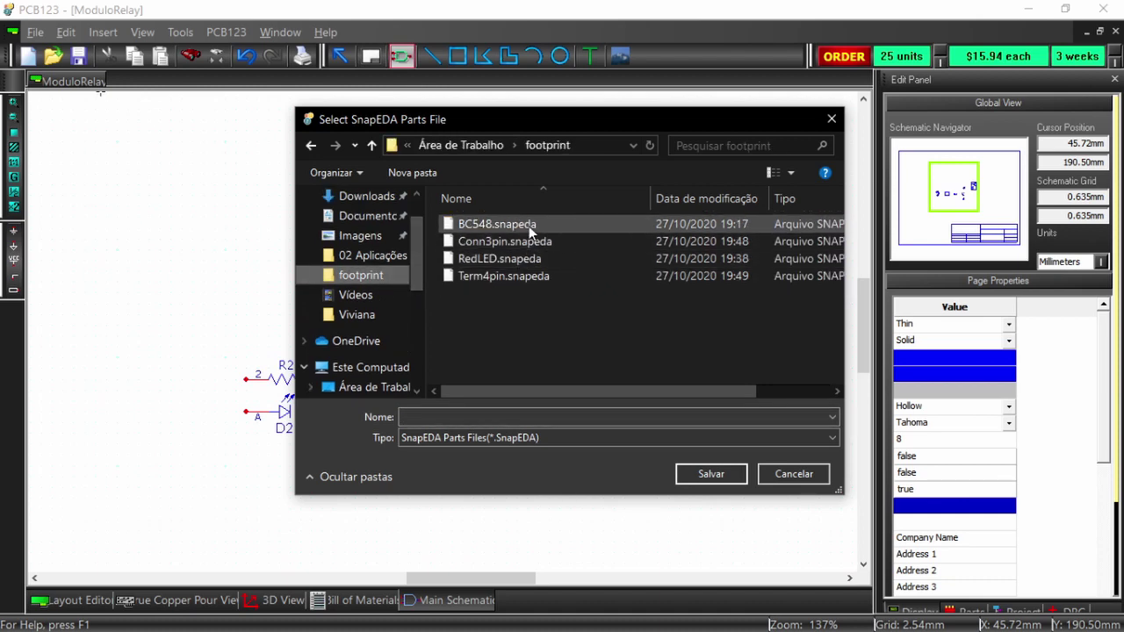
{"action": "left_click", "coordinate": [518, 241]}
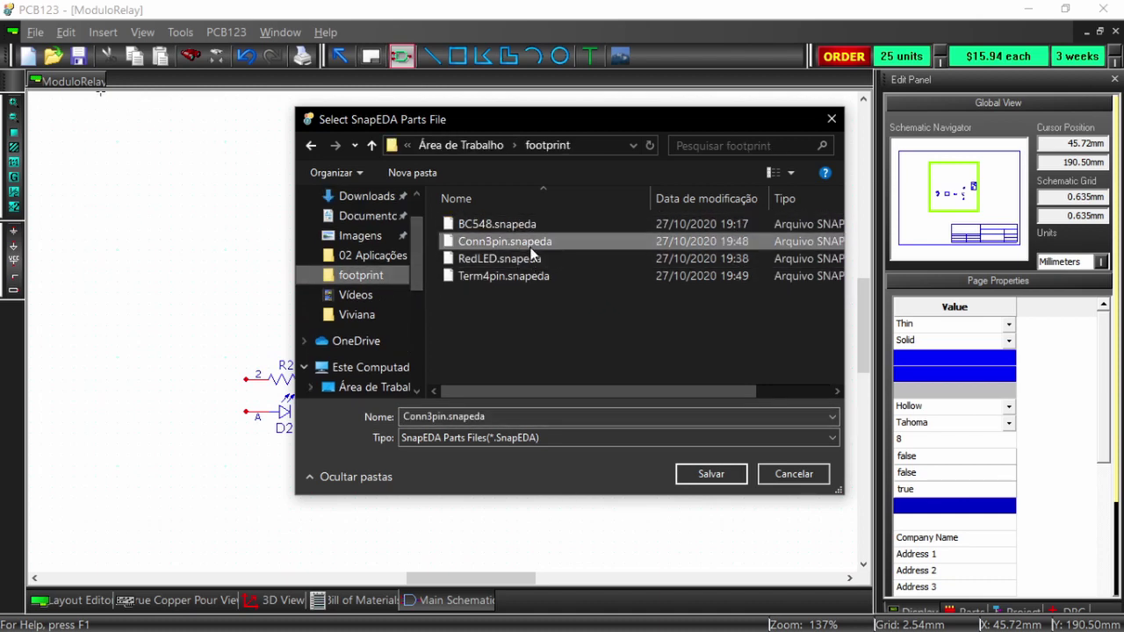
{"action": "left_click", "coordinate": [712, 474]}
Import the 3-pin connector into the OrionSampleDesign footprint and symbol libraries, under the Generics > Connectors taxonomy folder.
{"action": "left_click", "coordinate": [606, 462]}
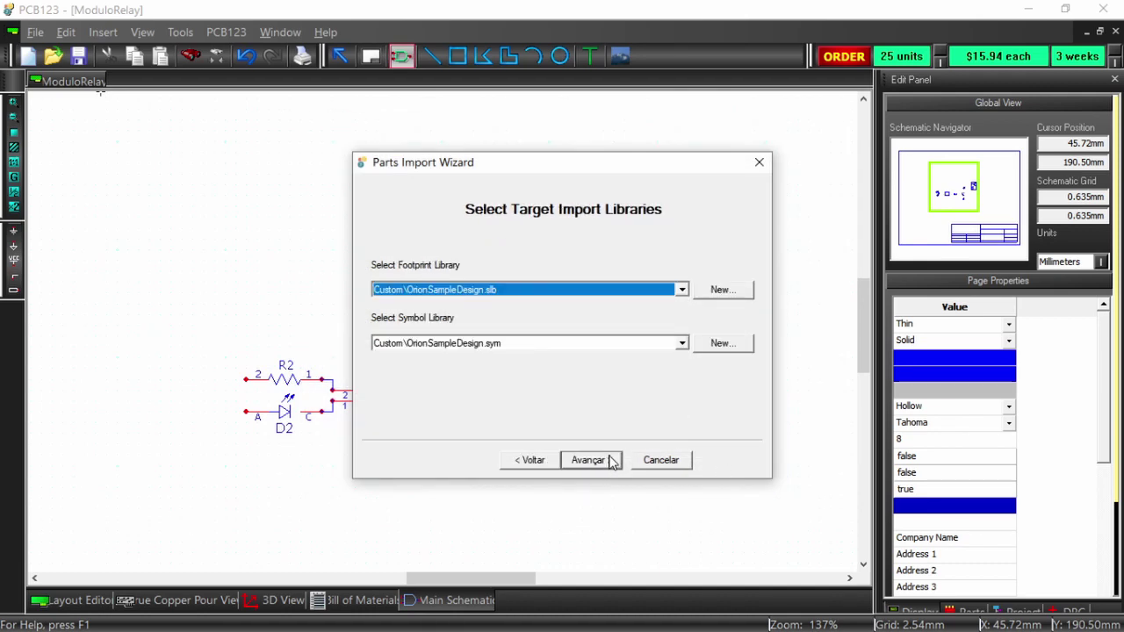
{"action": "left_click", "coordinate": [588, 461]}
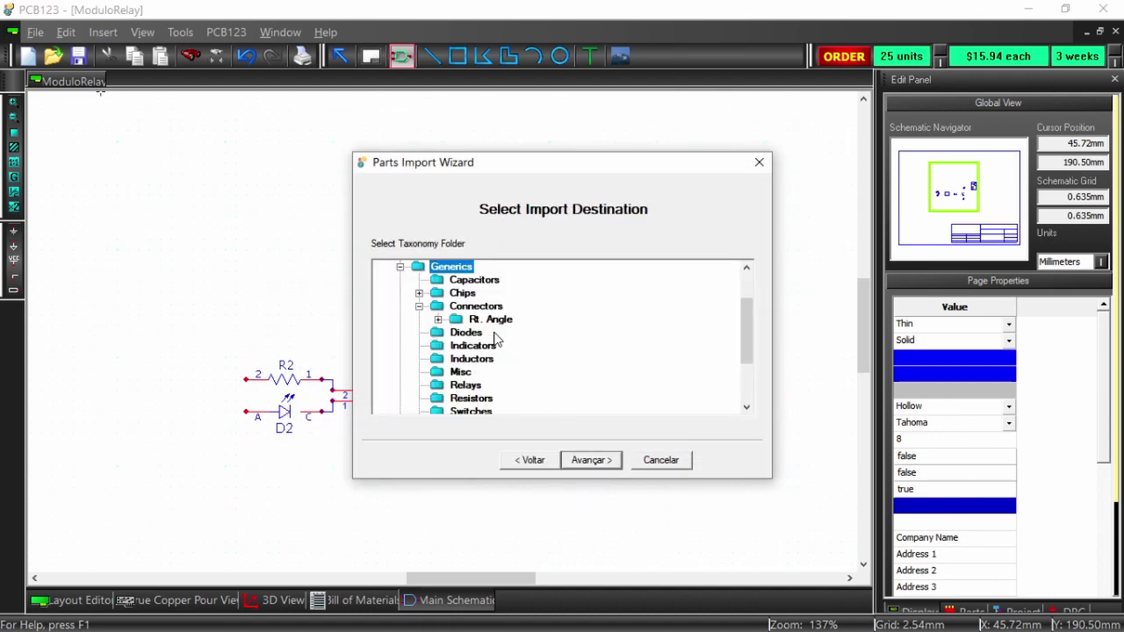
{"action": "left_click", "coordinate": [476, 306]}
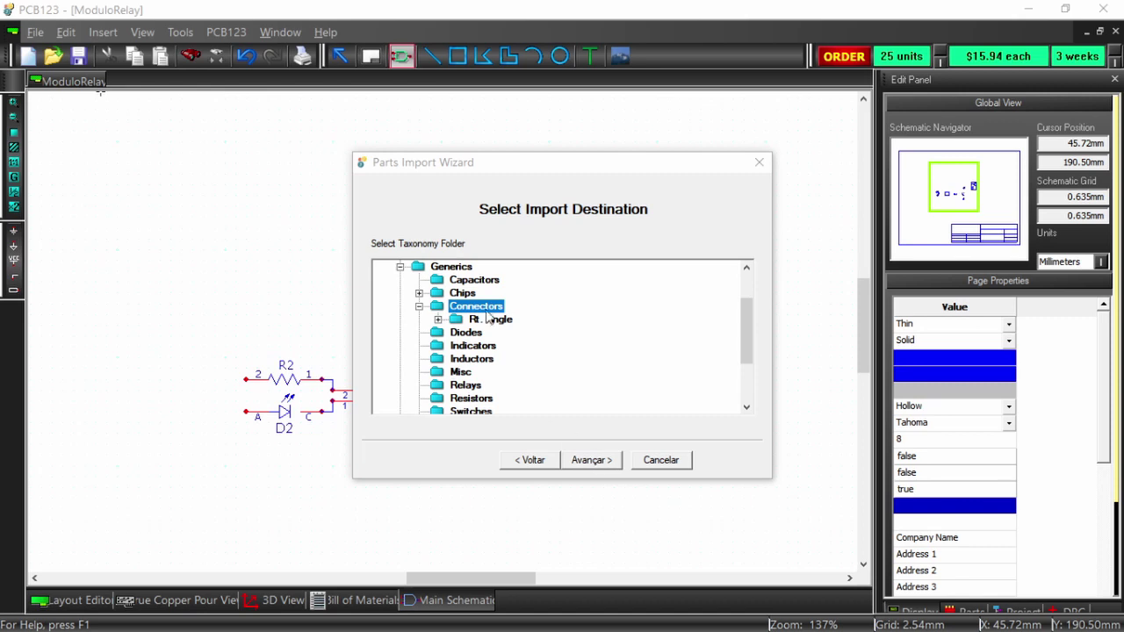
{"action": "left_click", "coordinate": [400, 267]}
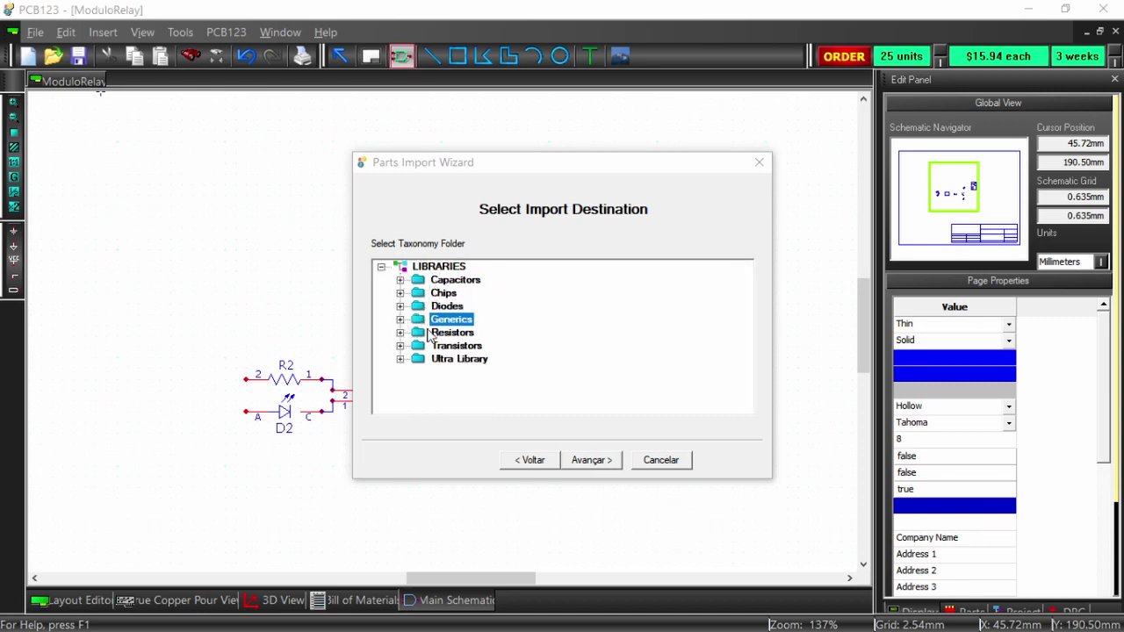
{"action": "left_click", "coordinate": [399, 320]}
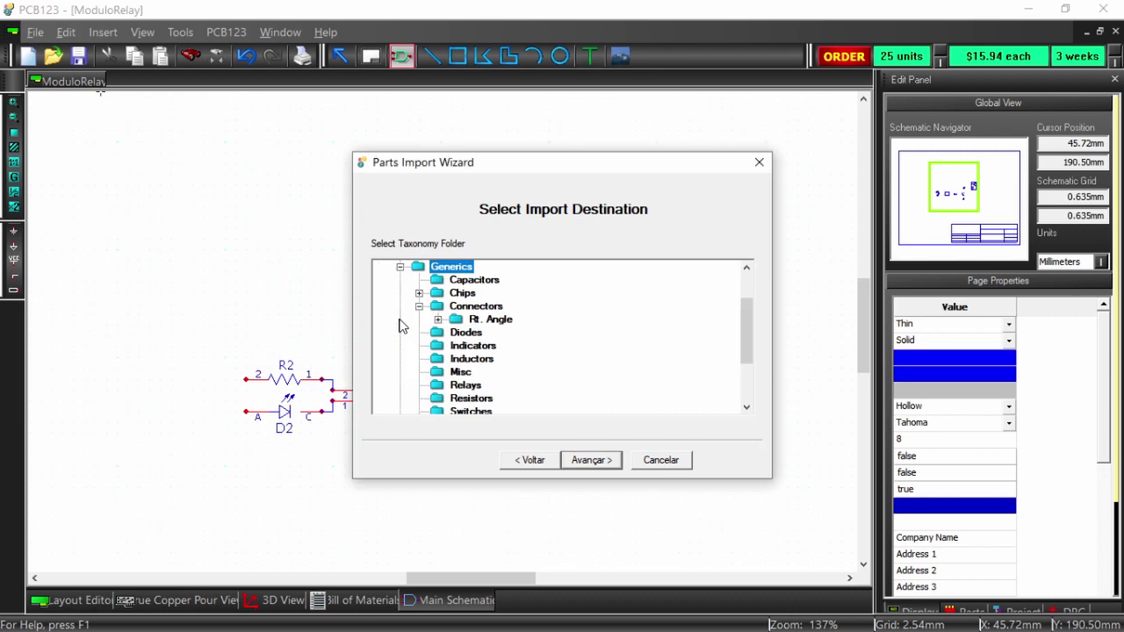
{"action": "left_click", "coordinate": [470, 306]}
{"action": "left_click", "coordinate": [606, 466]}
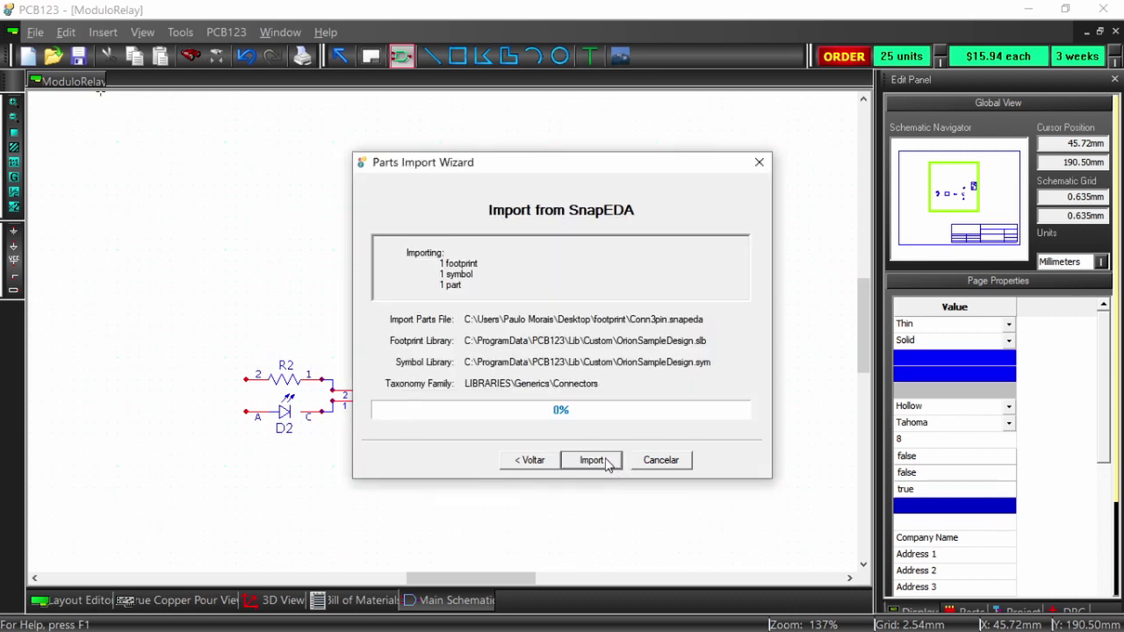
{"action": "left_click", "coordinate": [591, 460]}
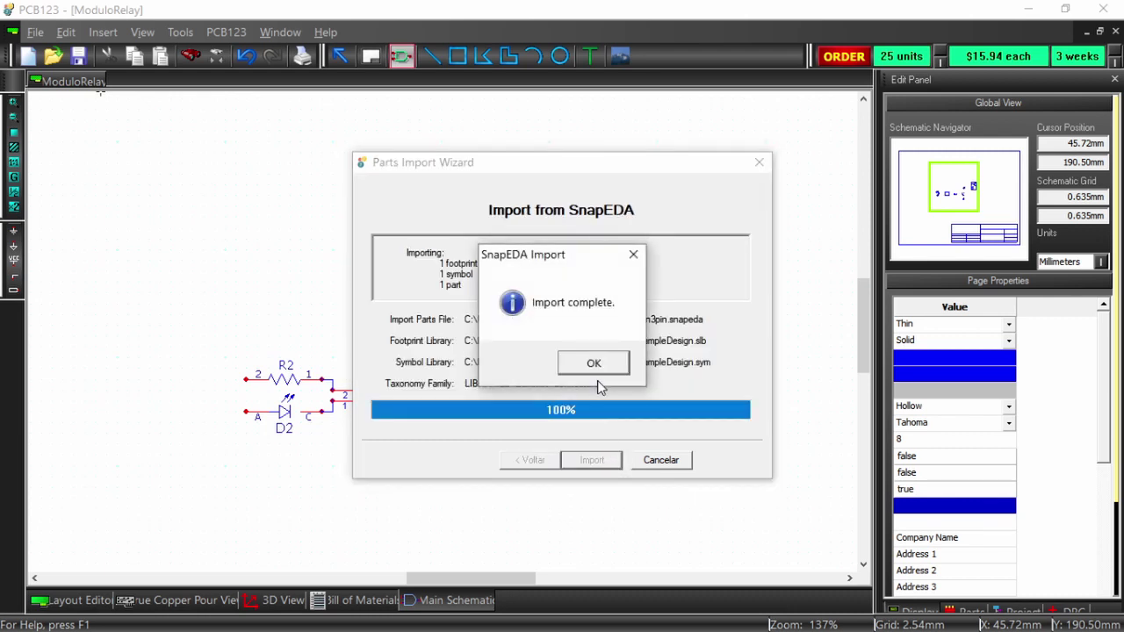
{"action": "left_click", "coordinate": [598, 370]}
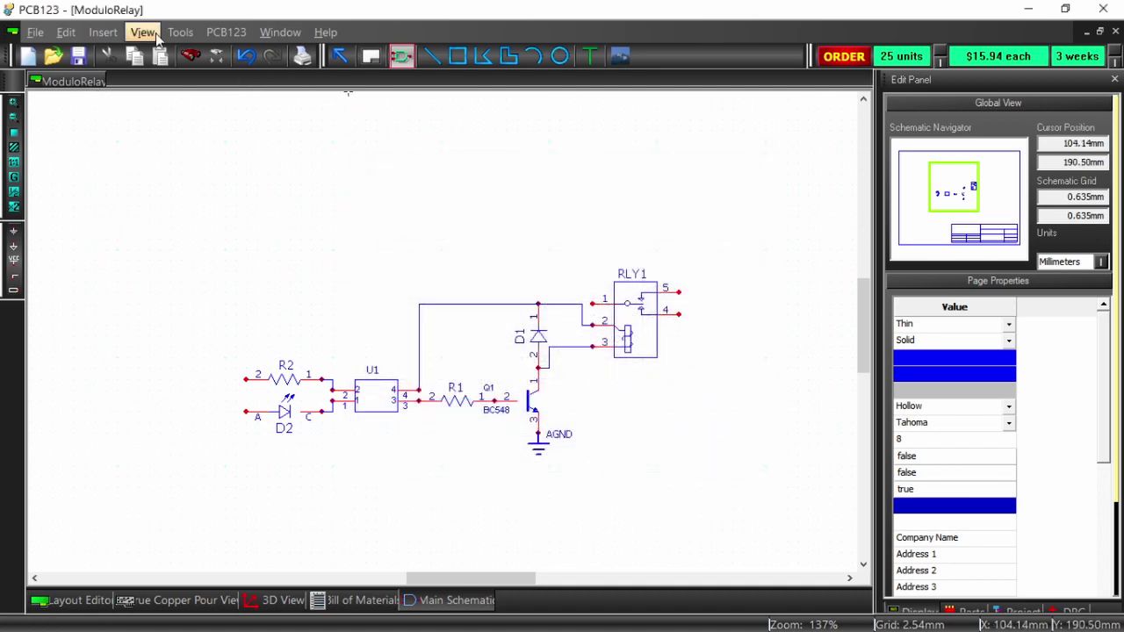
Start another SnapEDA parts import with Term4pin.snapeda from the desktop's footprint folder as the source file.
{"action": "left_click", "coordinate": [44, 34]}
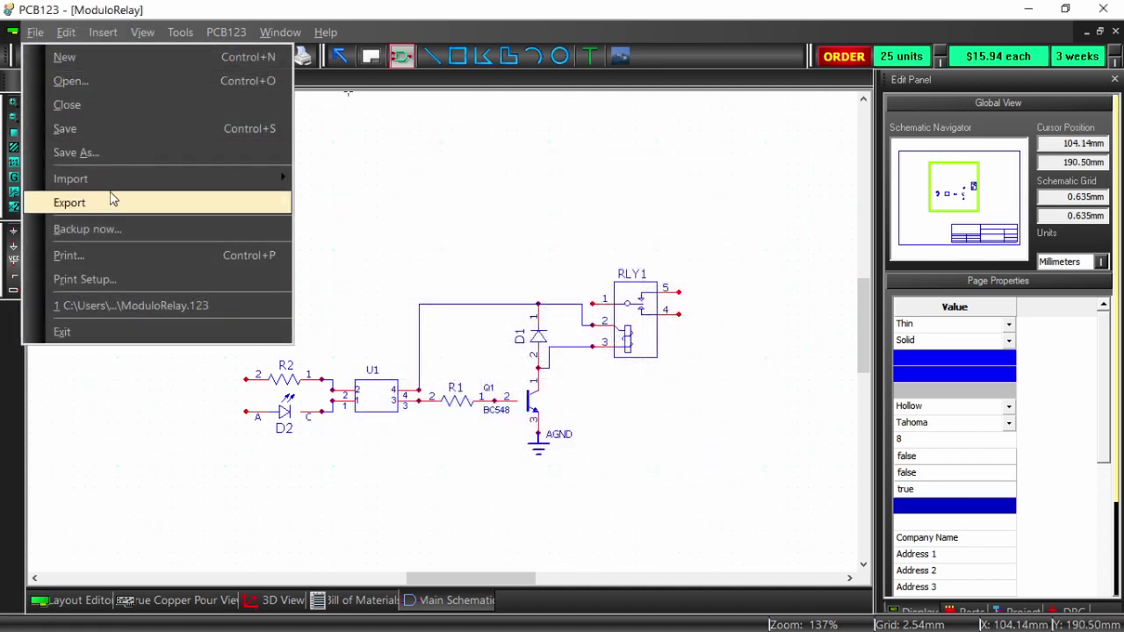
{"action": "mouse_move", "coordinate": [123, 180]}
{"action": "left_click", "coordinate": [417, 230]}
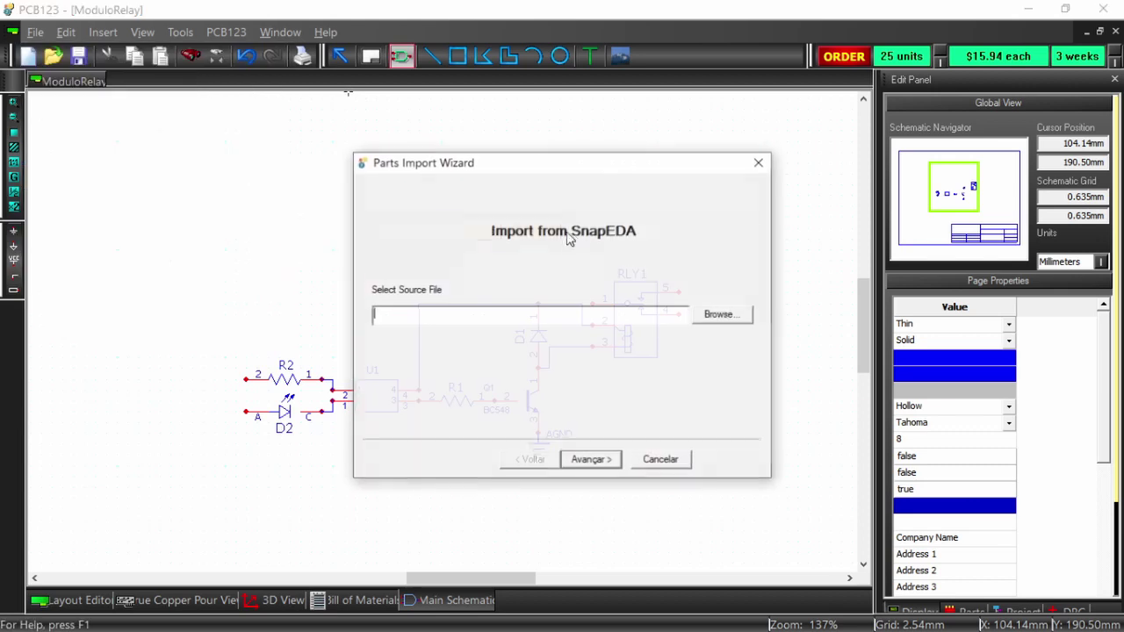
{"action": "left_click", "coordinate": [718, 316]}
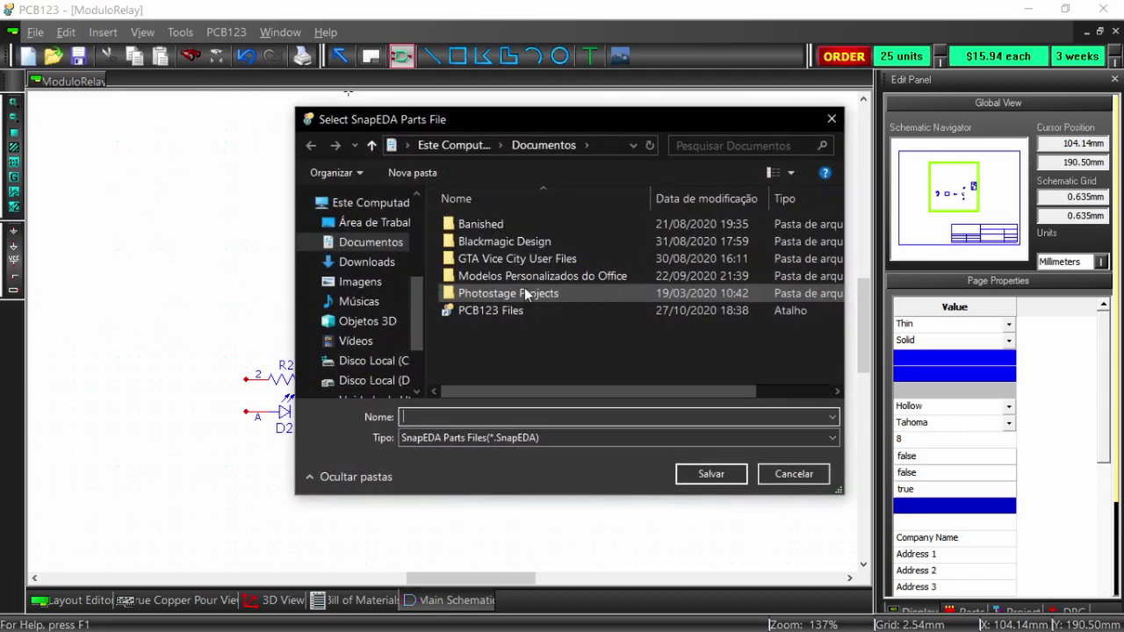
{"action": "left_click", "coordinate": [375, 222]}
{"action": "double_click", "coordinate": [468, 227]}
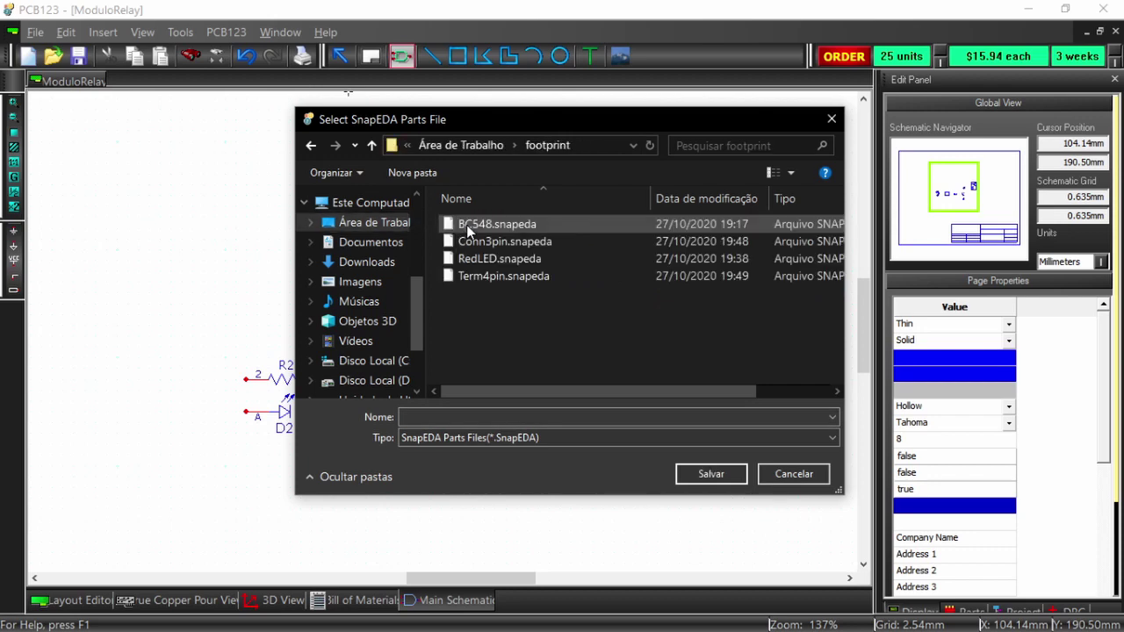
{"action": "left_click", "coordinate": [501, 277]}
{"action": "left_click", "coordinate": [711, 474]}
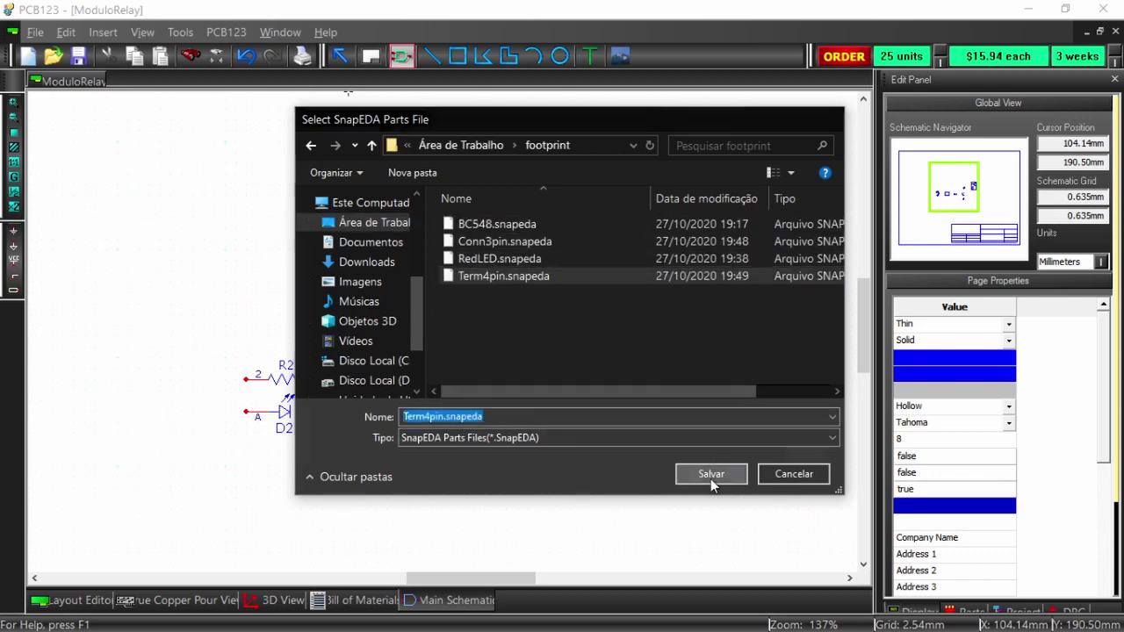
Import the 4-pin terminal into the OrionSampleDesign footprint and symbol libraries, filed under Generics > Connectors.
{"action": "left_click", "coordinate": [611, 468]}
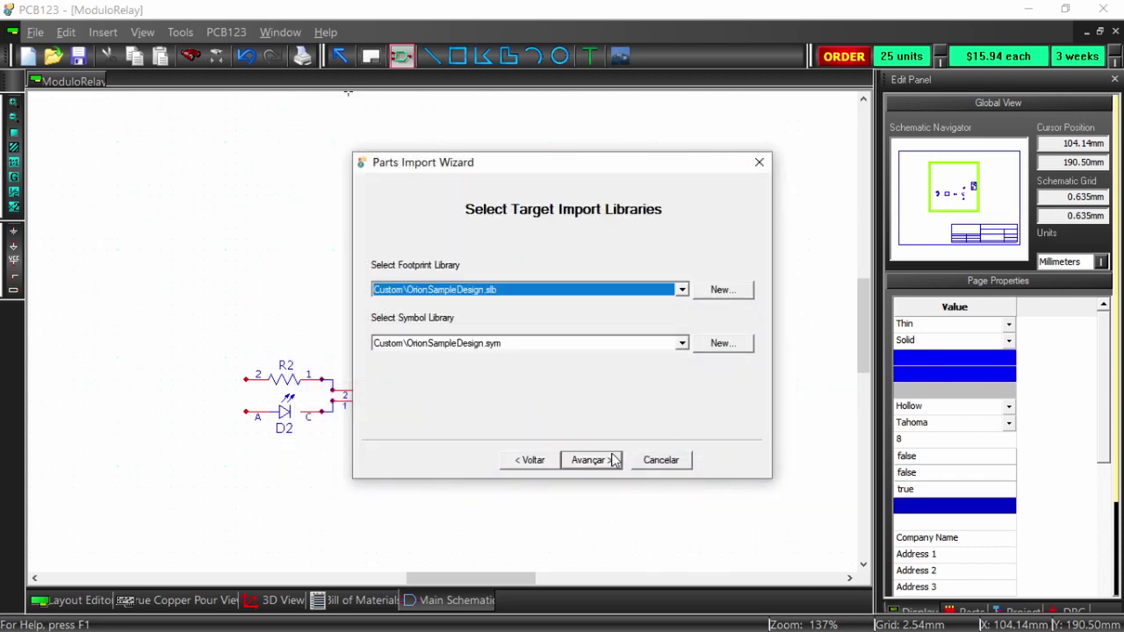
{"action": "left_click", "coordinate": [613, 462]}
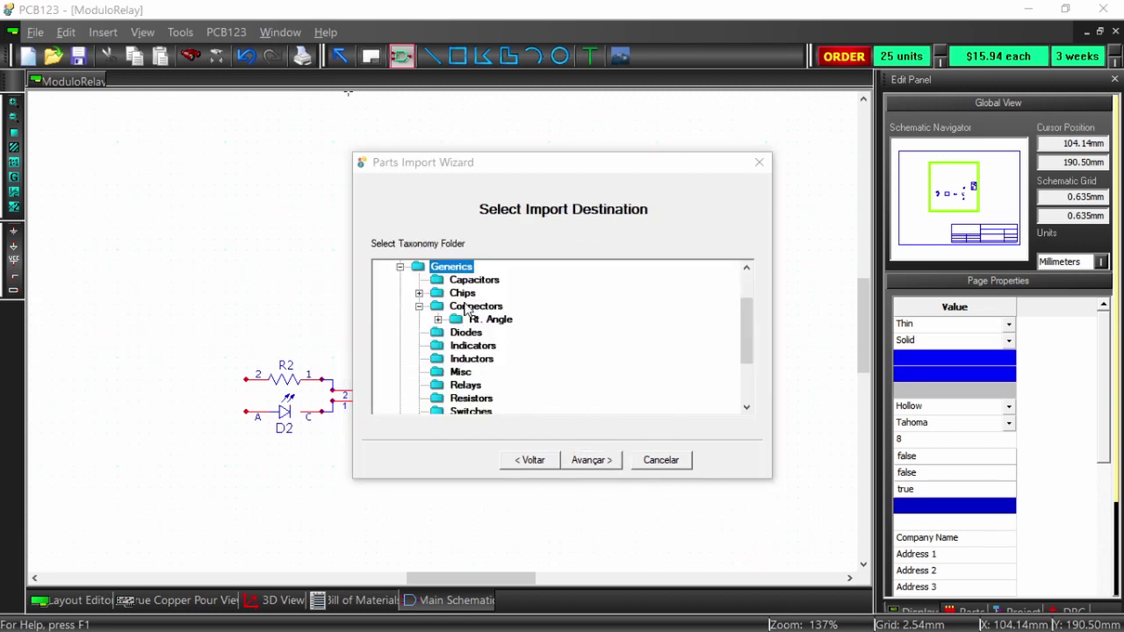
{"action": "left_click", "coordinate": [463, 309]}
{"action": "left_click", "coordinate": [588, 467]}
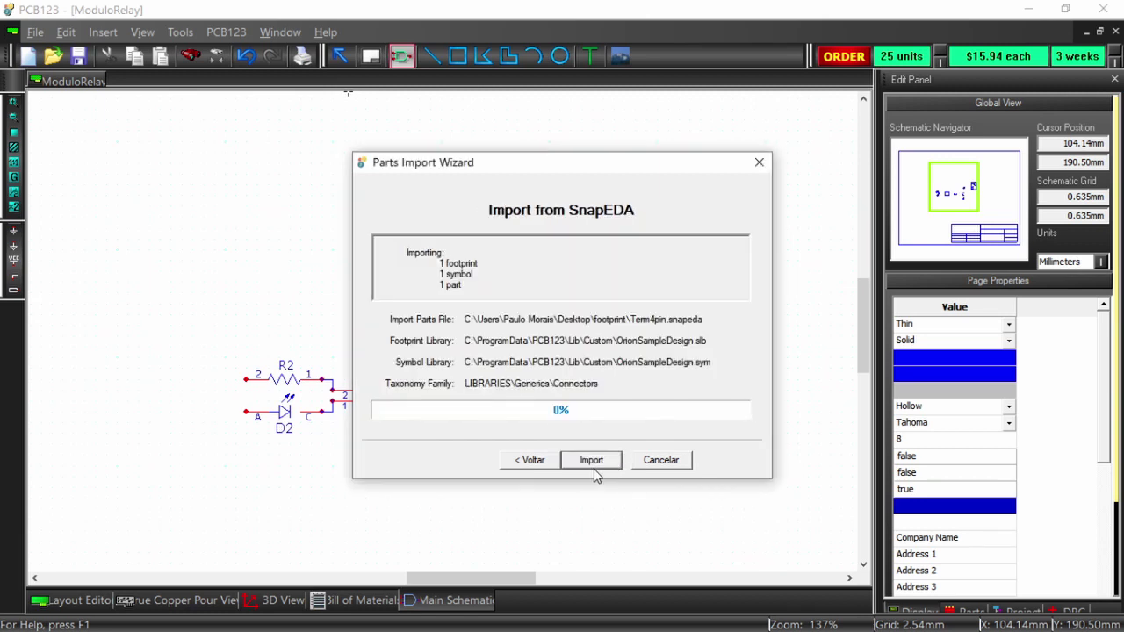
{"action": "left_click", "coordinate": [601, 463]}
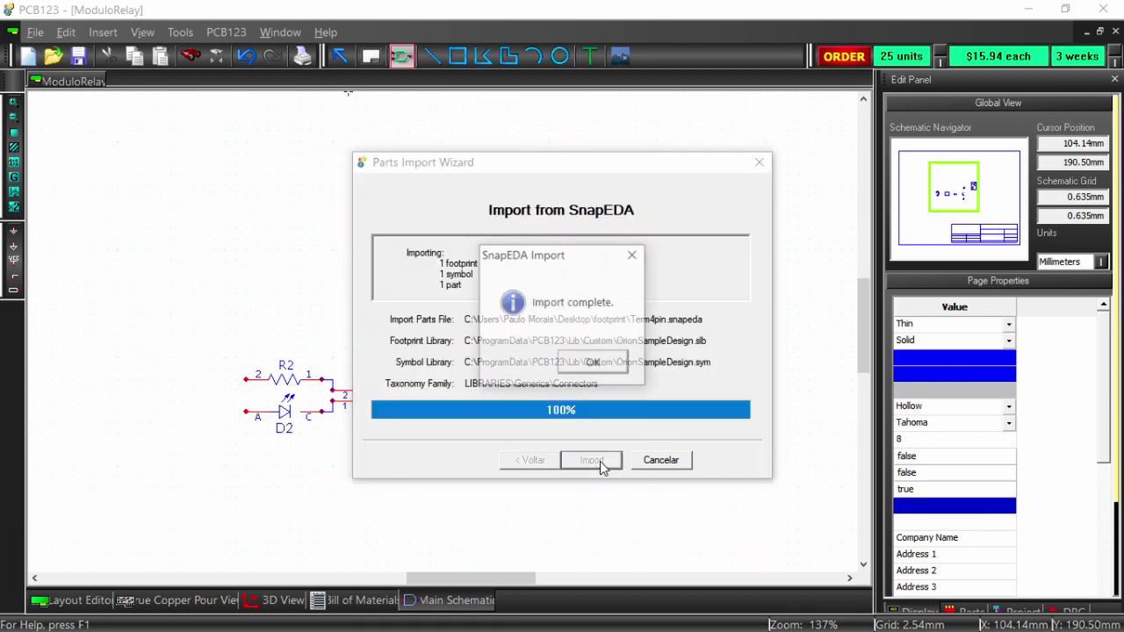
{"action": "left_click", "coordinate": [588, 363]}
Place one 4-pin connector 2355182-4 from Generics > Connectors in the schematic, just above R2, and end its placement.
{"action": "left_click", "coordinate": [403, 56]}
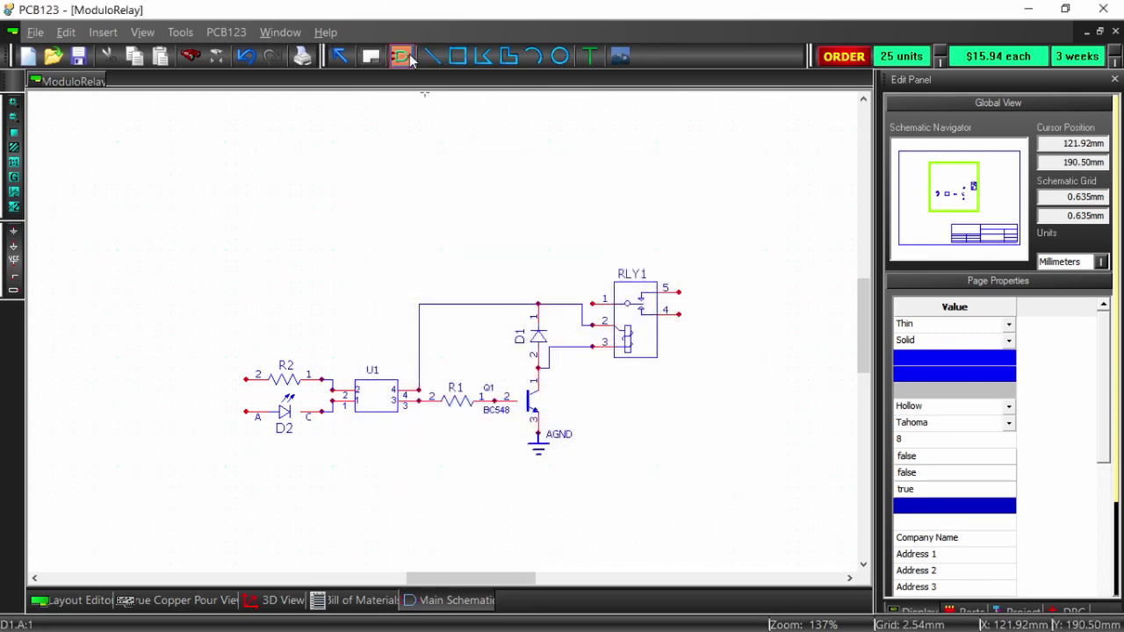
{"action": "left_click", "coordinate": [279, 103]}
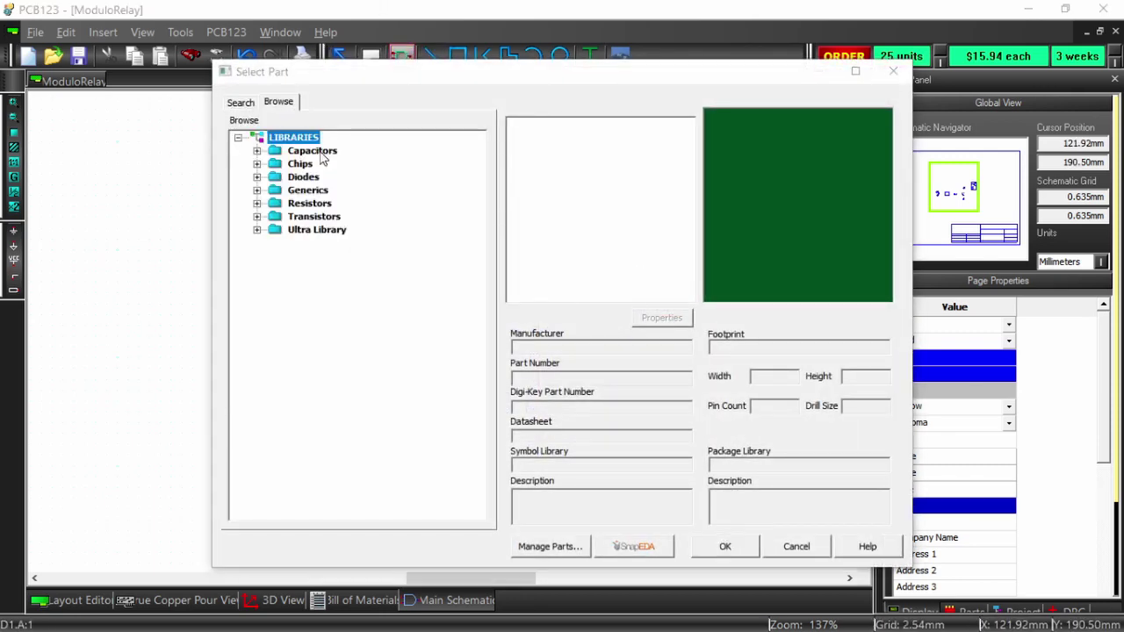
{"action": "left_click", "coordinate": [257, 190]}
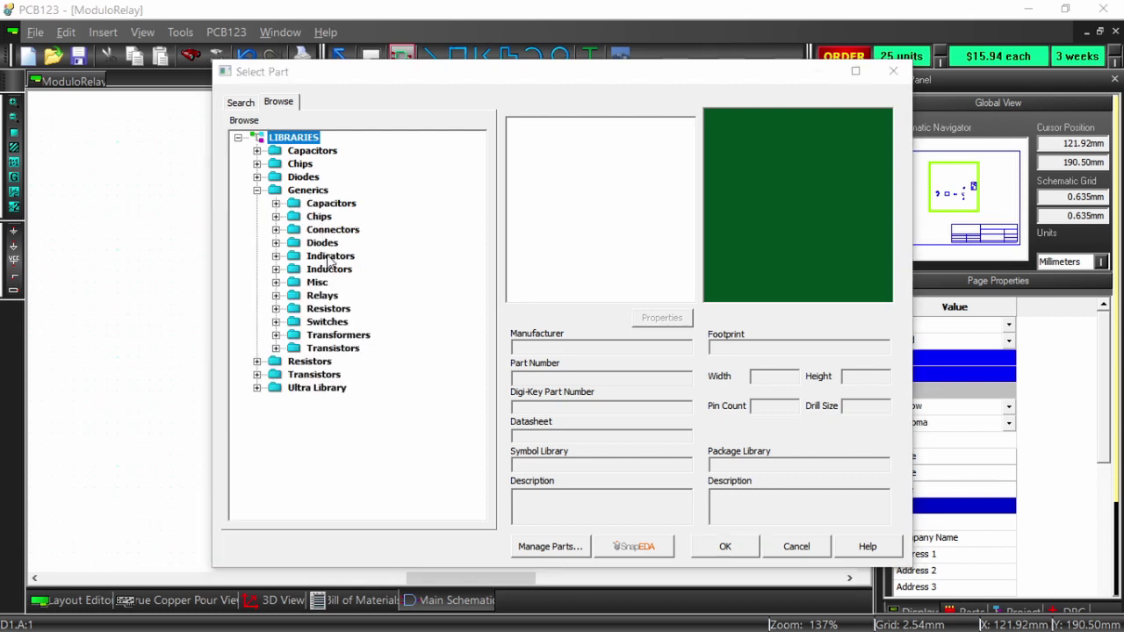
{"action": "left_click", "coordinate": [338, 230]}
{"action": "left_click", "coordinate": [277, 230]}
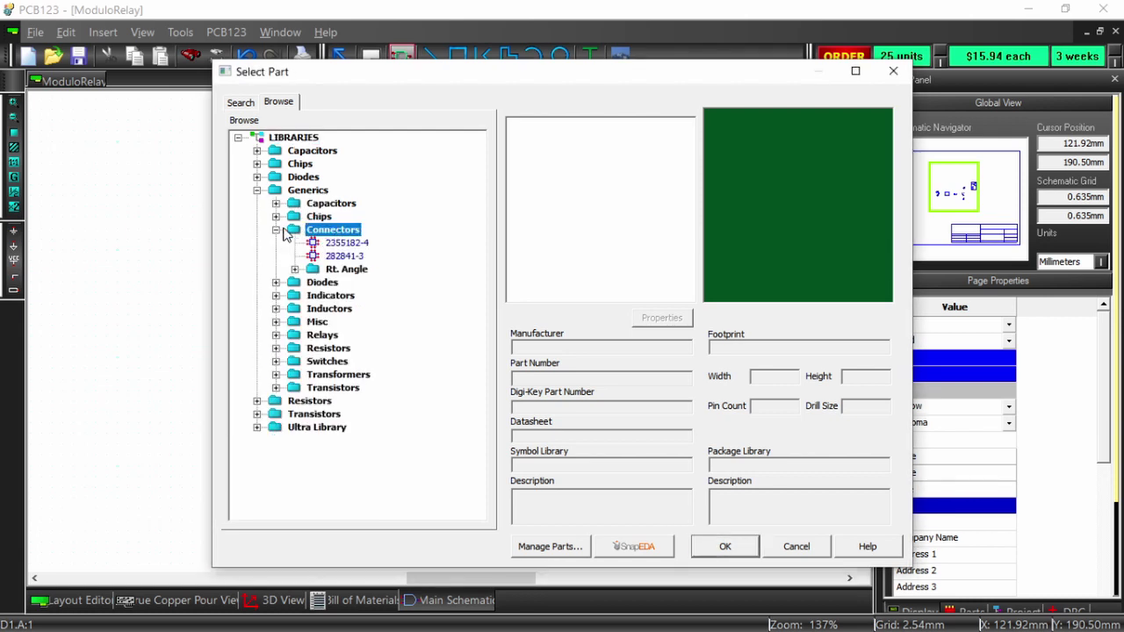
{"action": "left_click", "coordinate": [345, 242]}
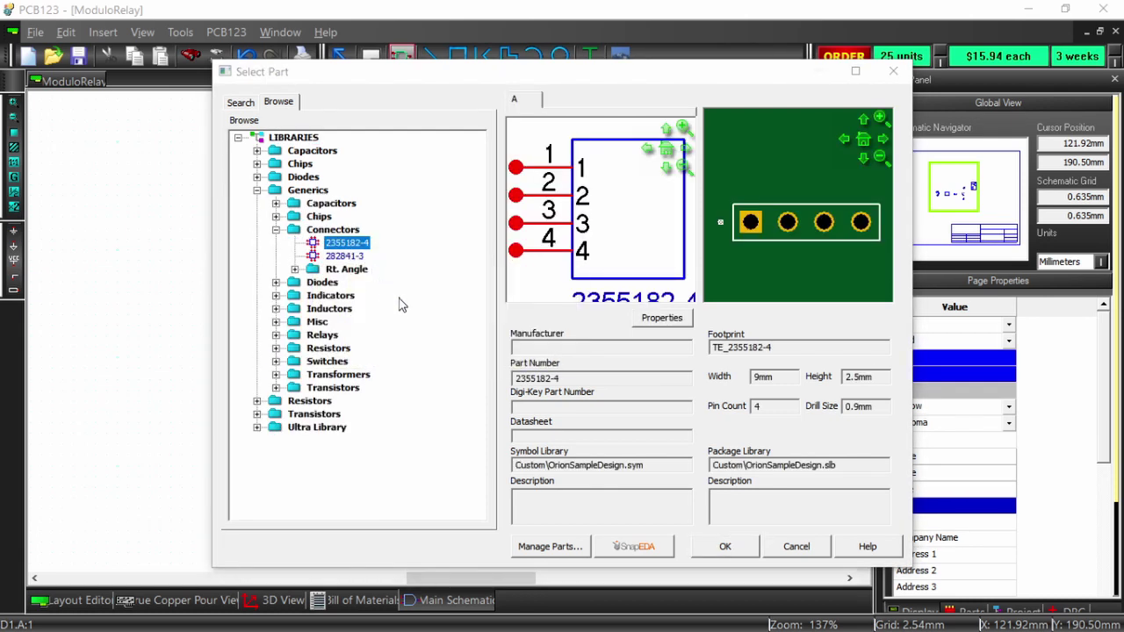
{"action": "left_click", "coordinate": [721, 546]}
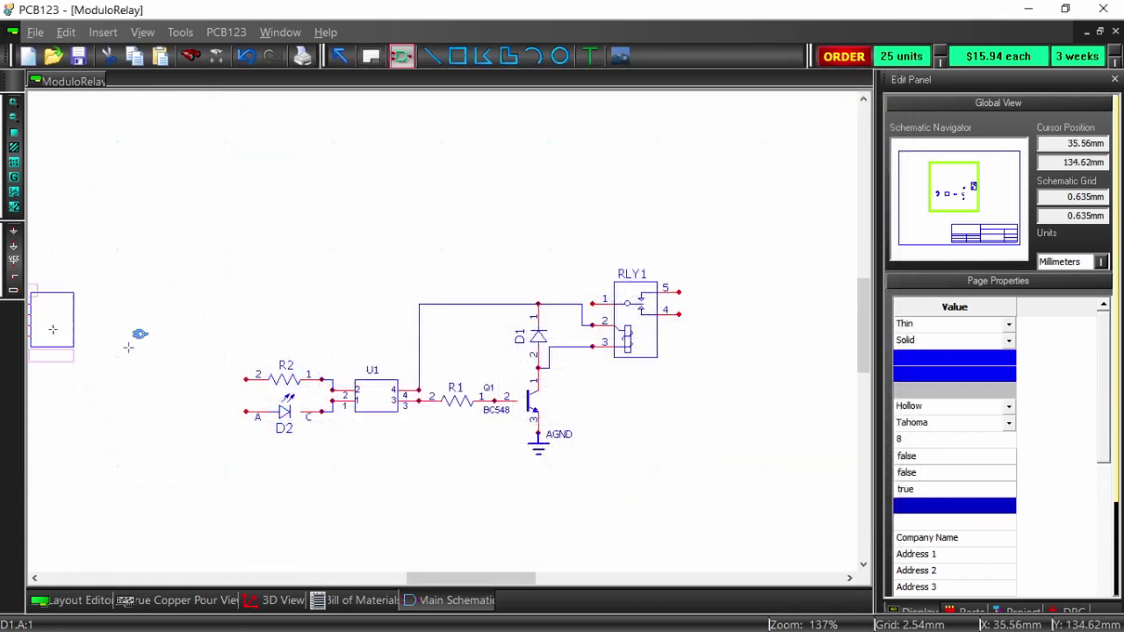
{"action": "left_click", "coordinate": [226, 325]}
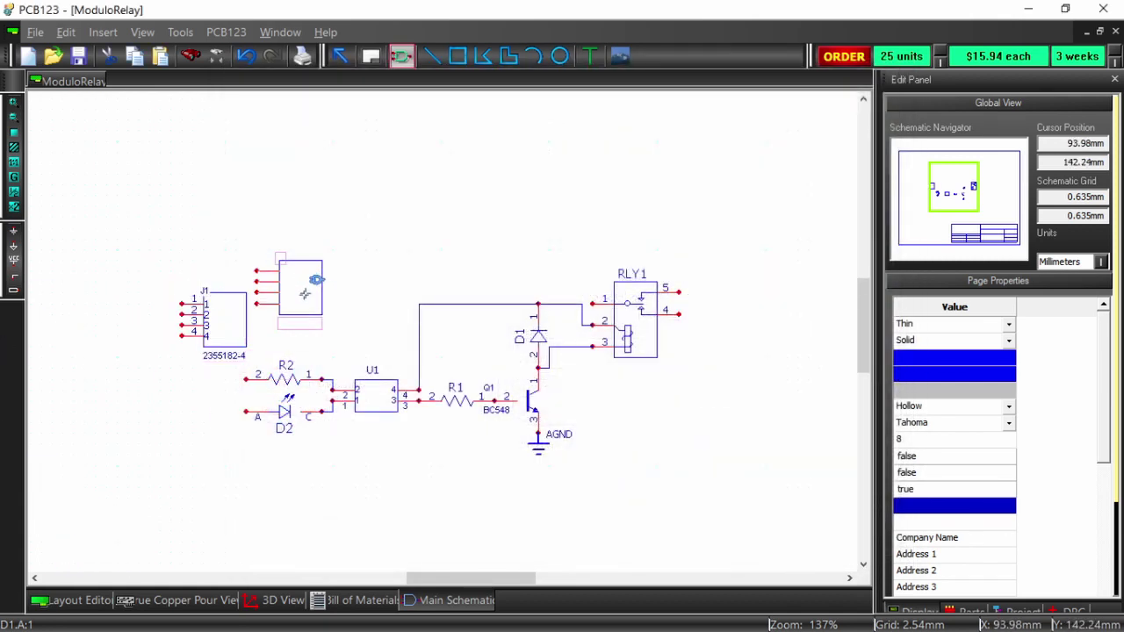
{"action": "right_click", "coordinate": [399, 253]}
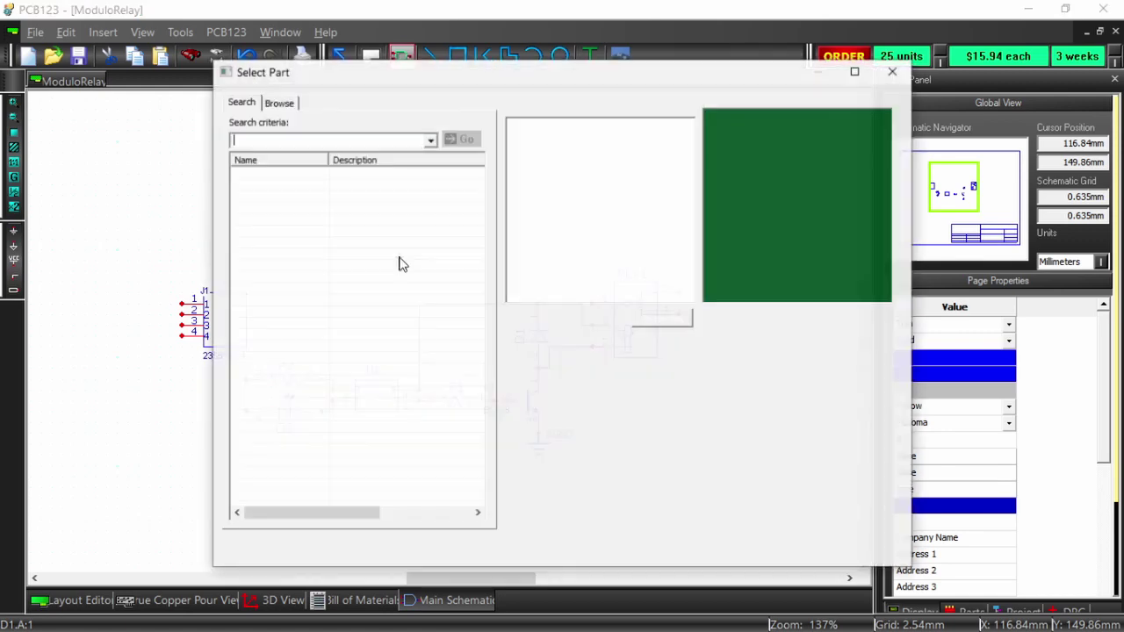
Browse the part libraries and expand the Generics category to pick another part.
{"action": "left_click", "coordinate": [279, 102]}
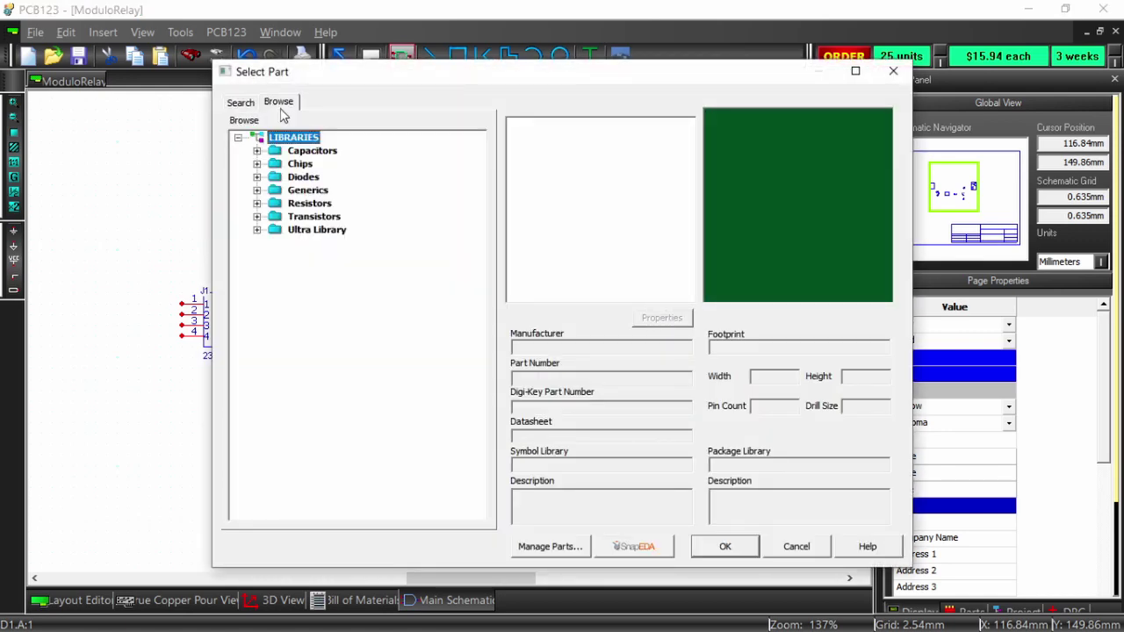
{"action": "left_click", "coordinate": [256, 190]}
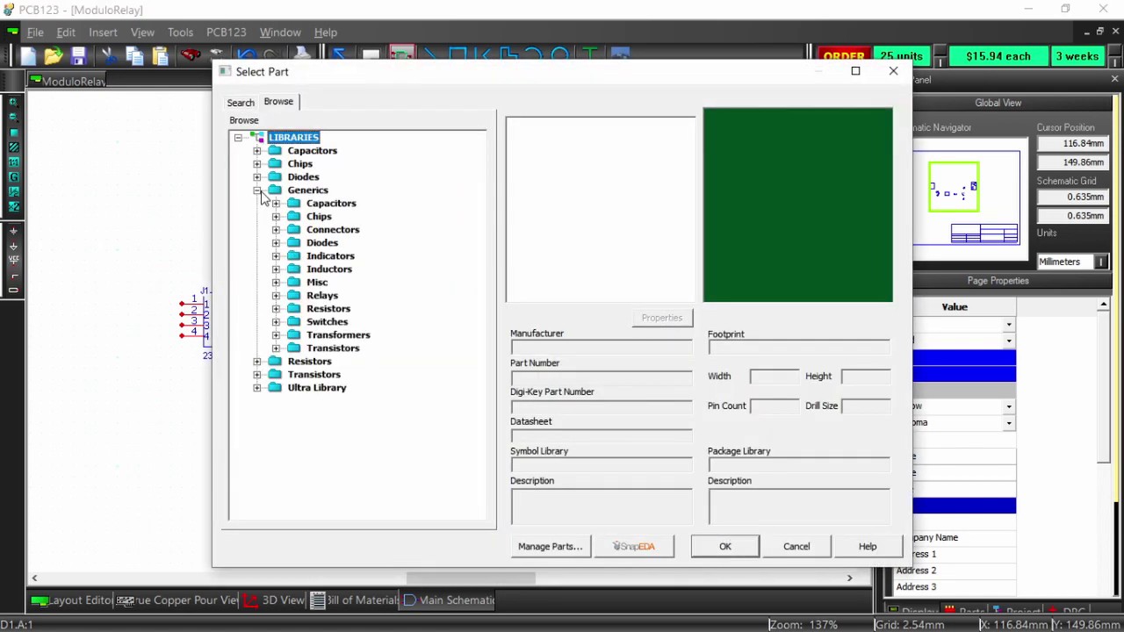